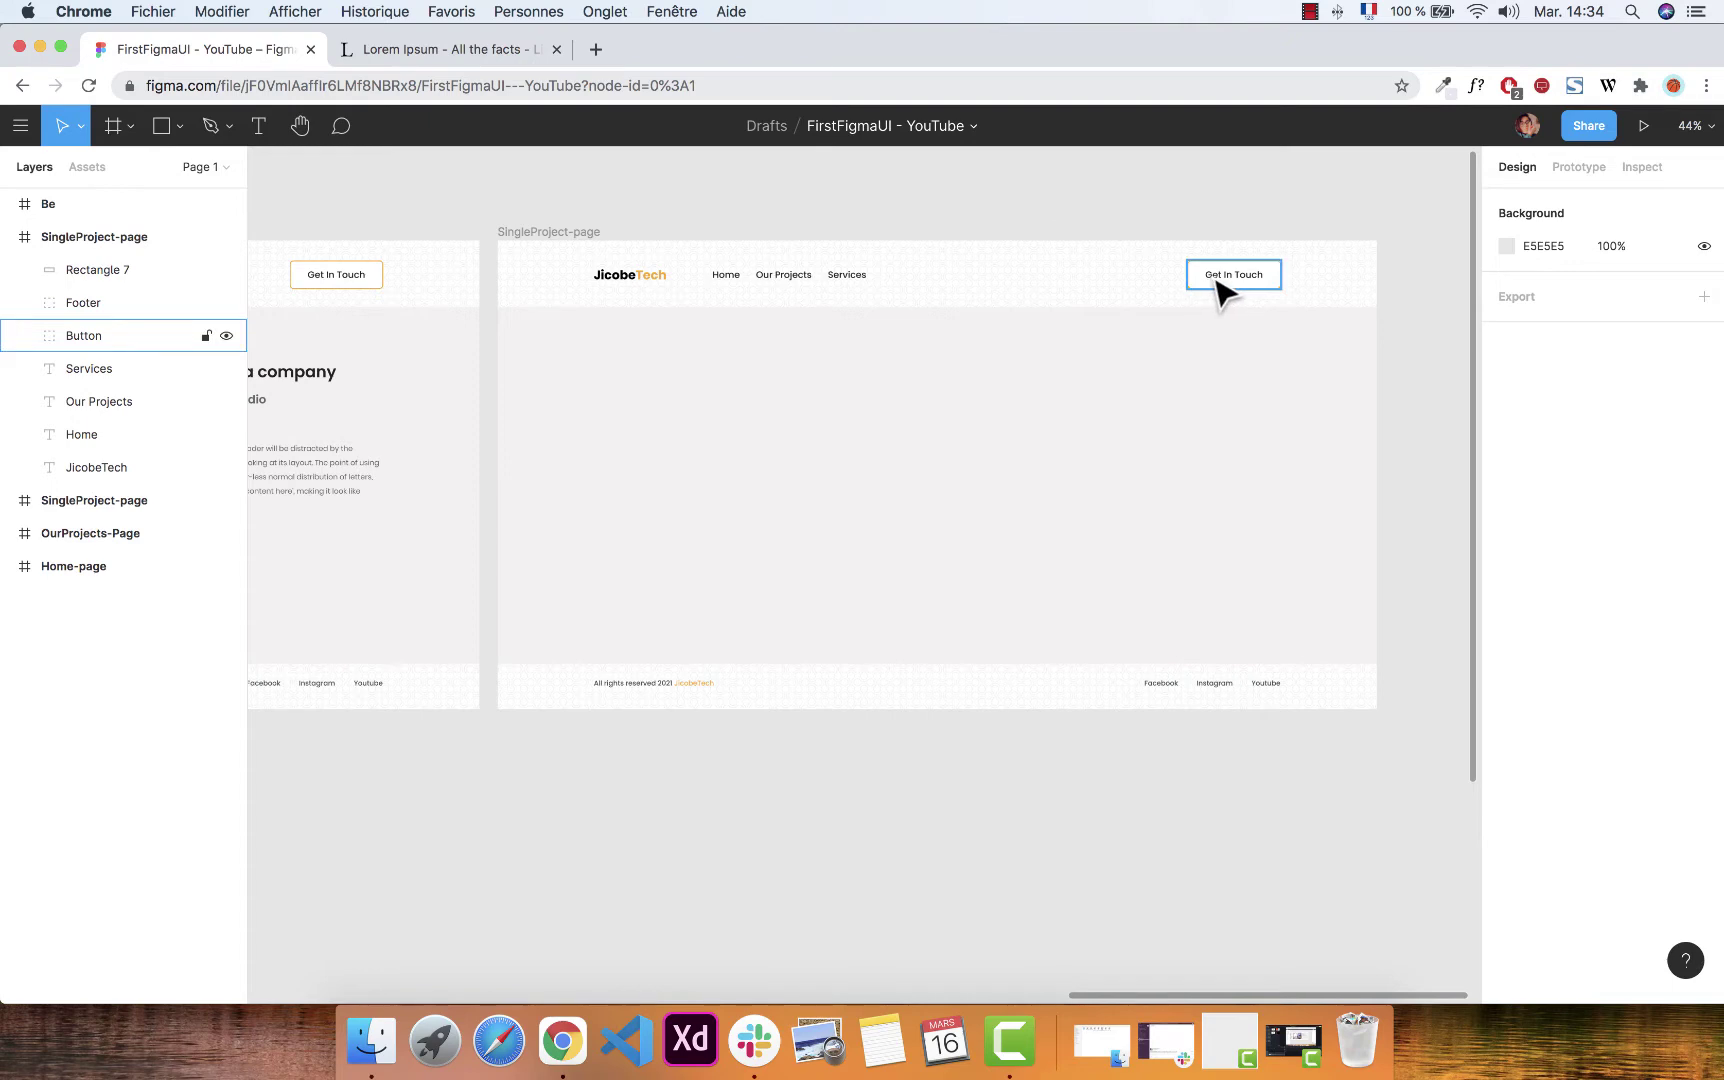
Add a text layer reading "Adress :" to the SingleProject-page frame's empty content area, below the JicobeTech logo.
left_click(1108, 295)
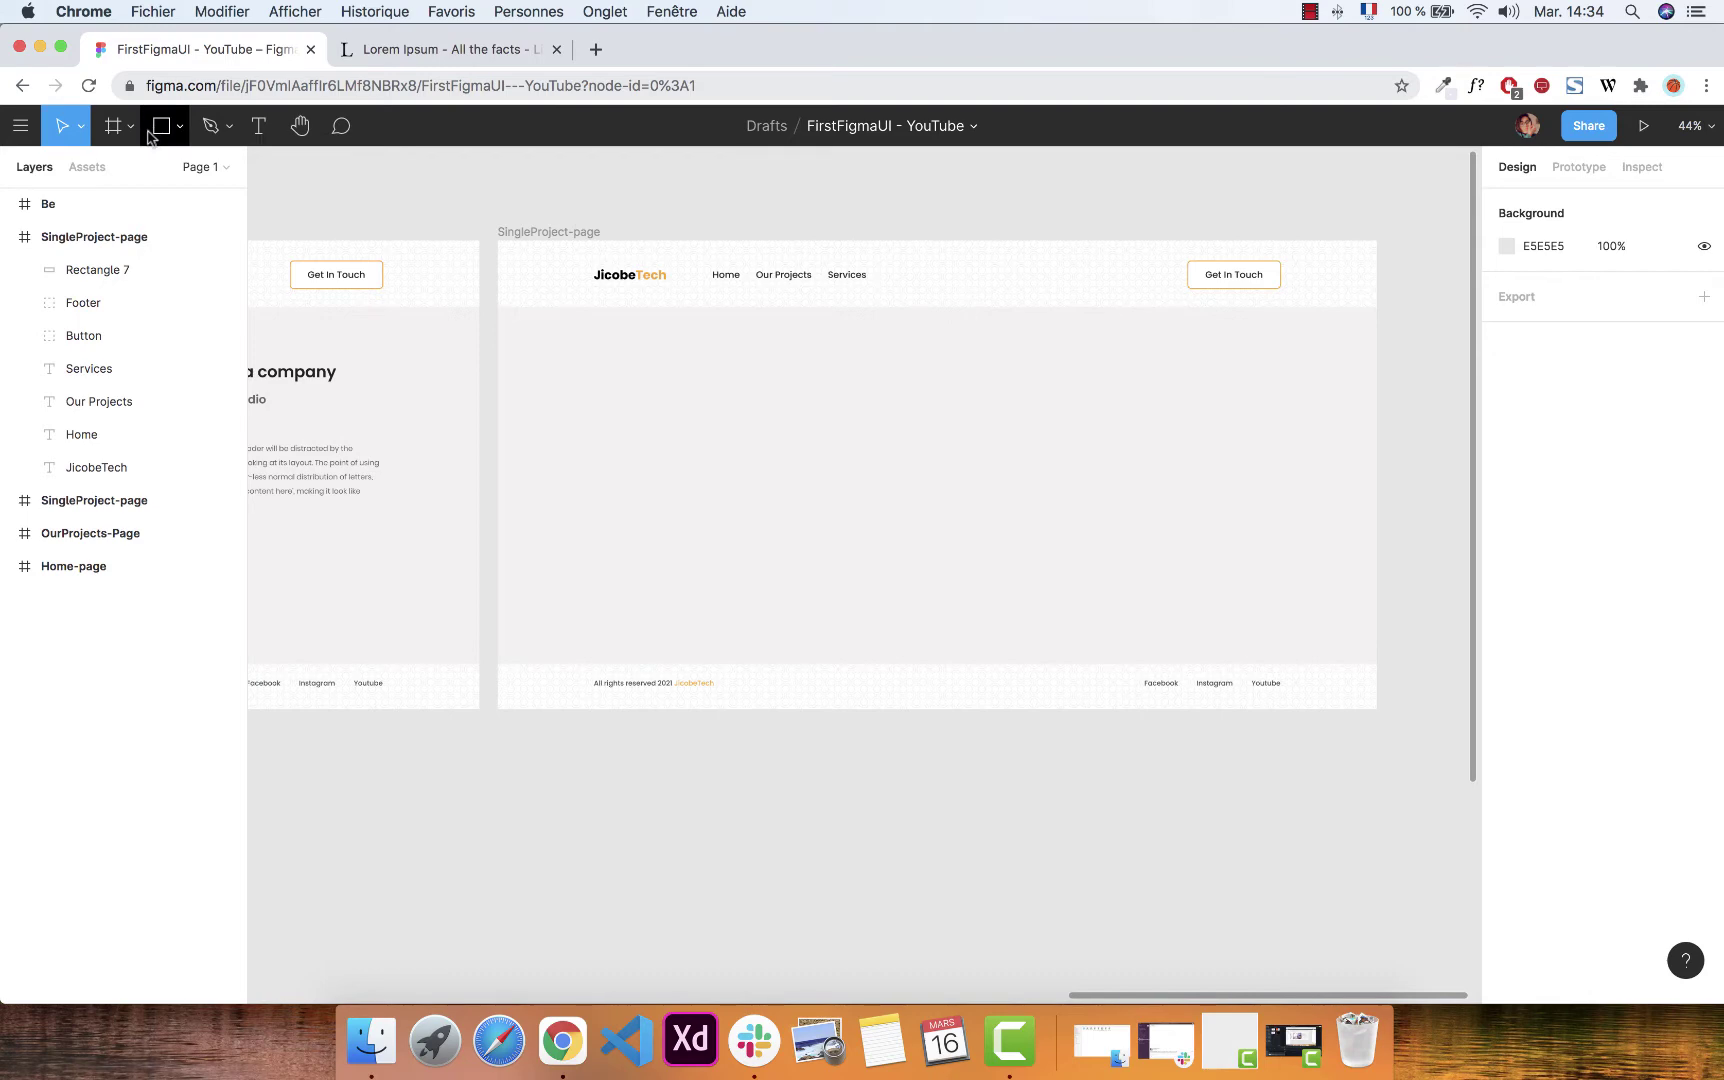
left_click(257, 126)
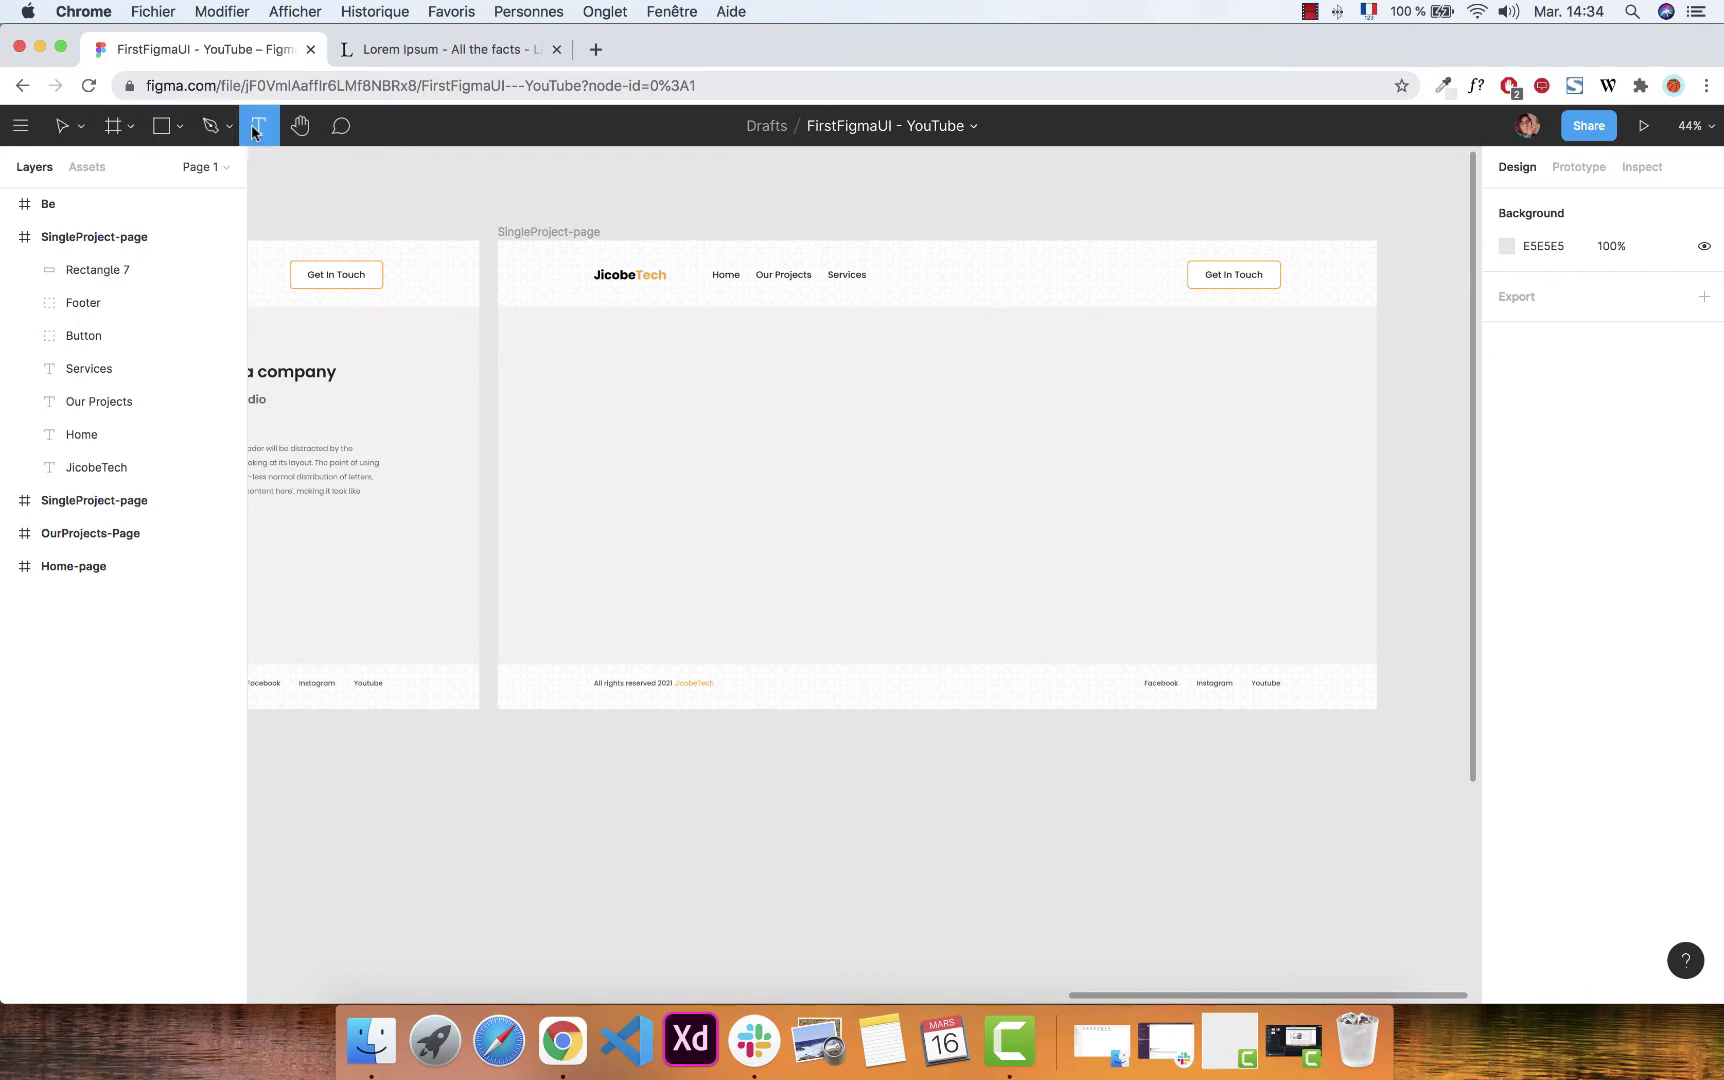
left_click(595, 352)
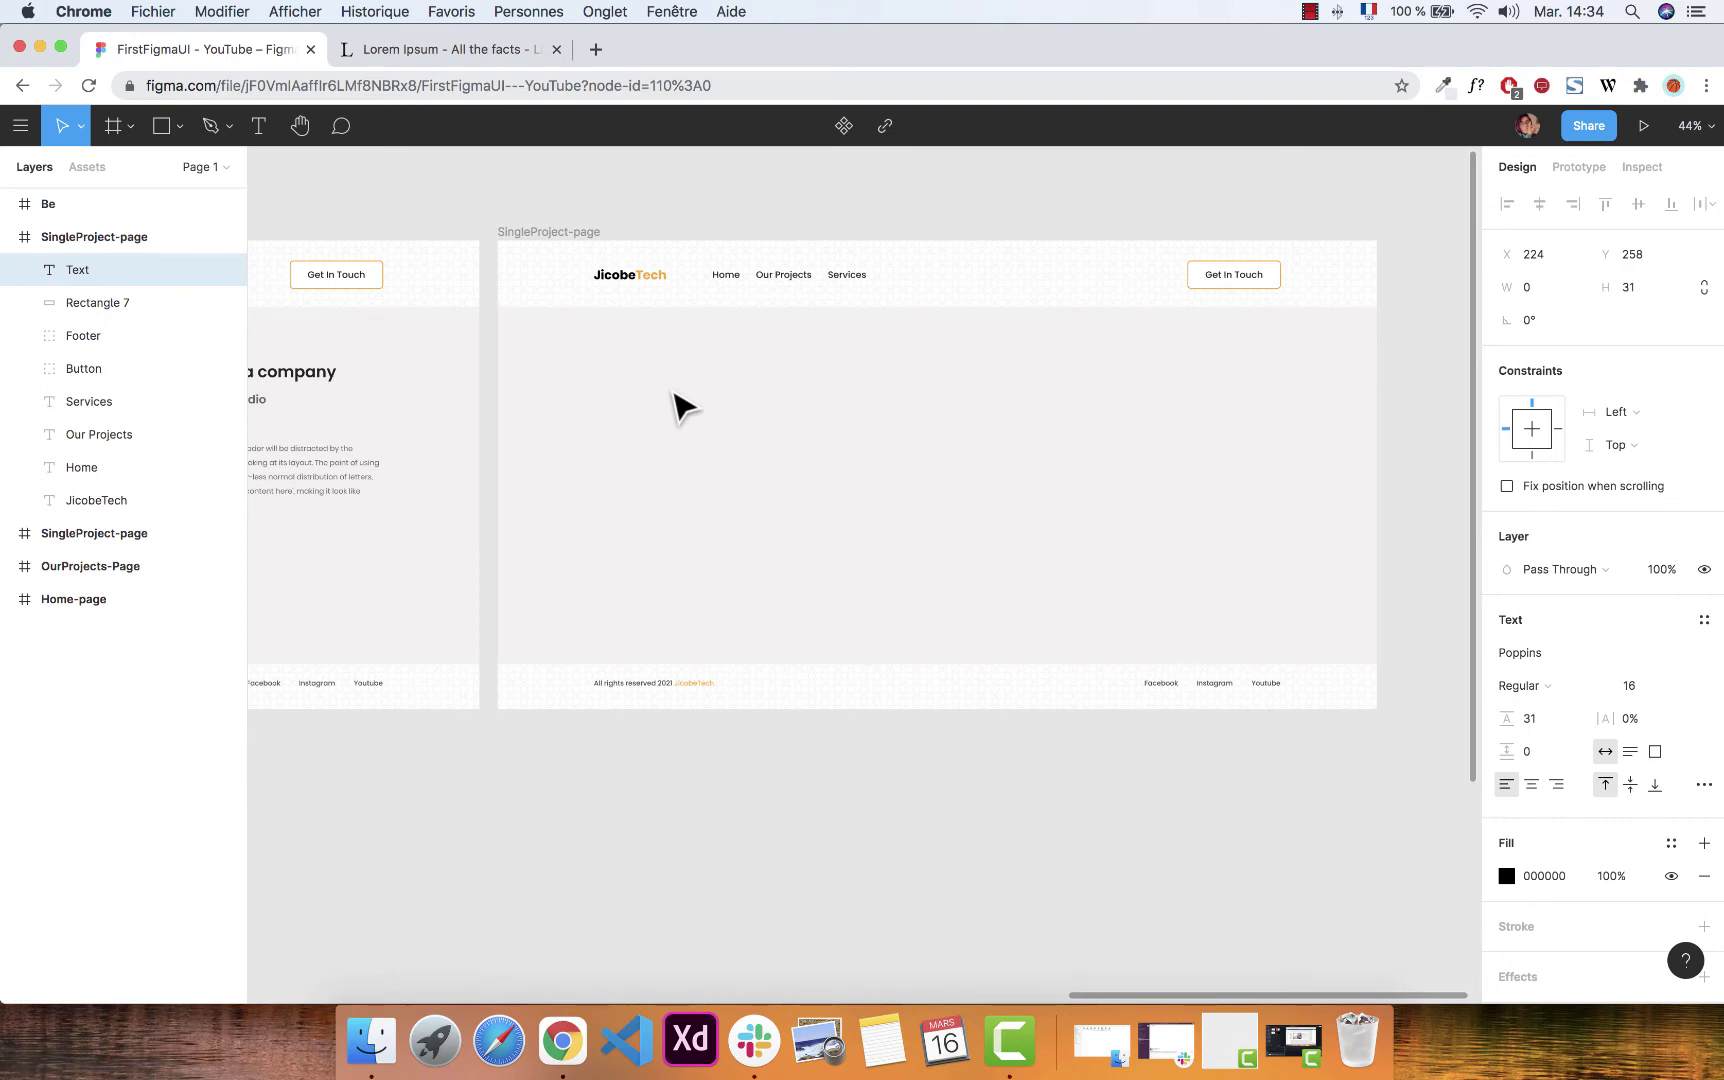
type("Adress :")
key("Escape")
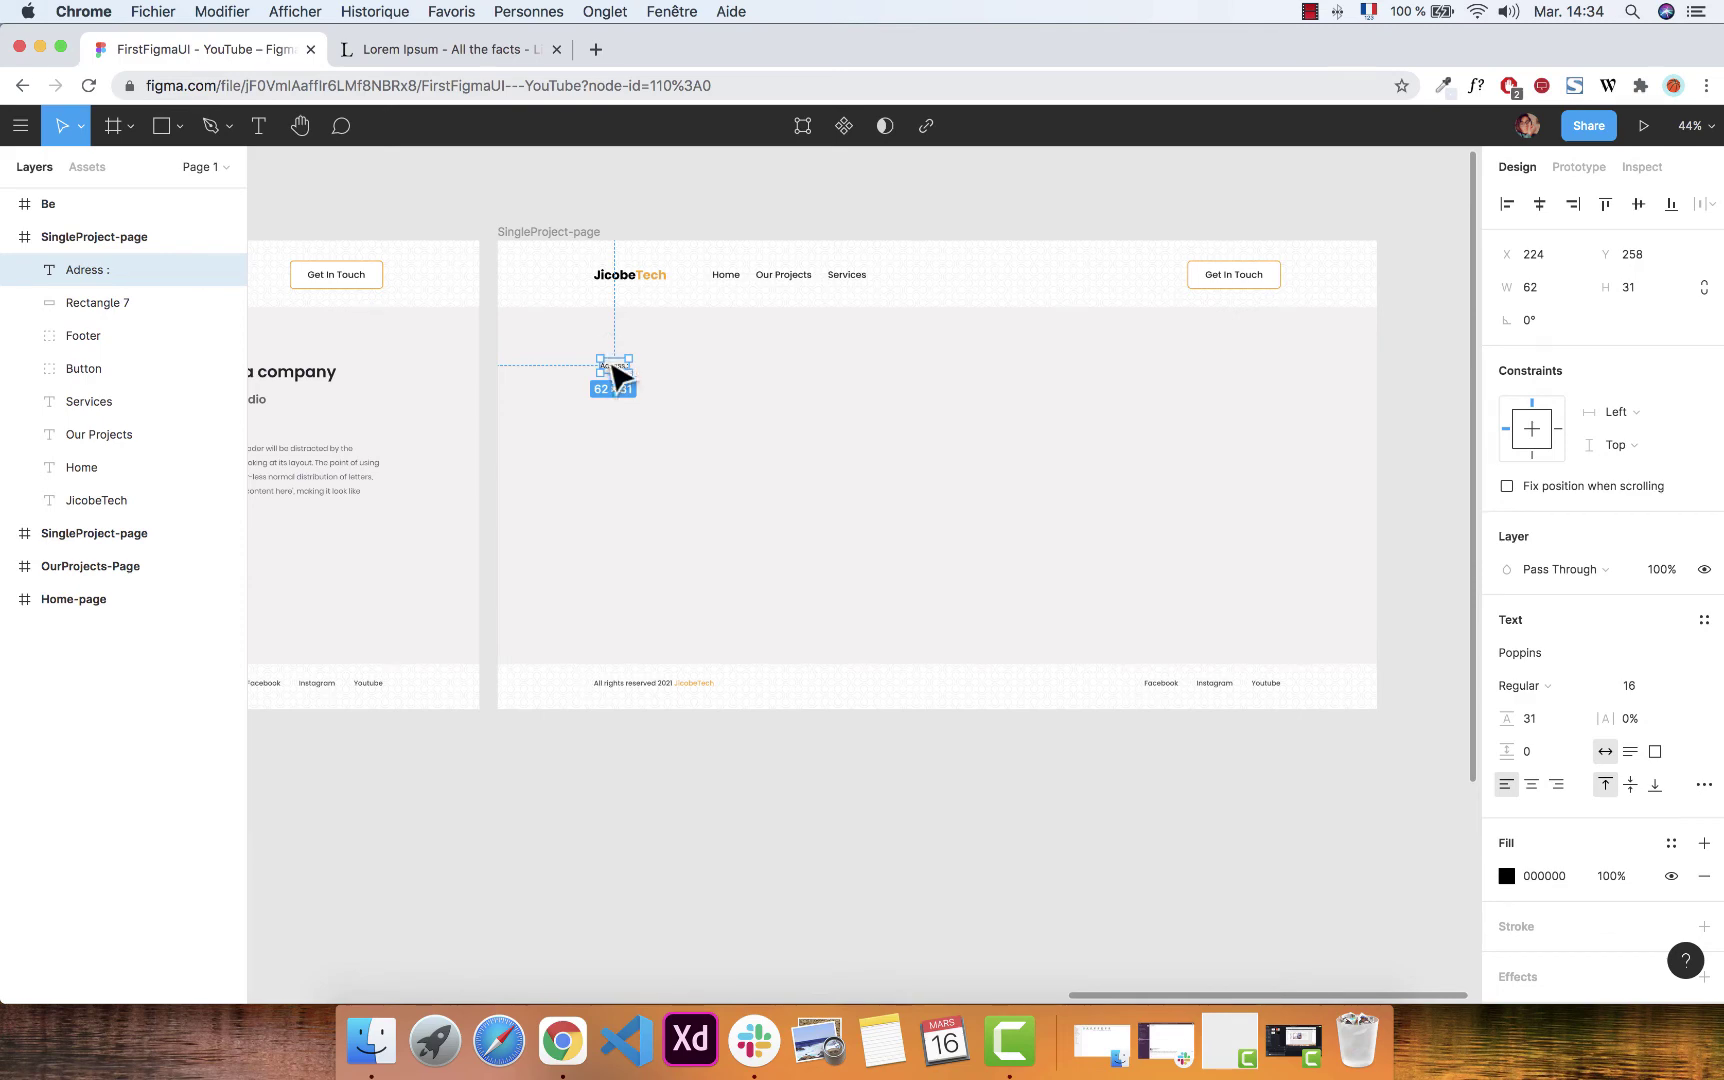
Set the "Adress :" text to font size 25 and SemiBold weight.
double_click(614, 366)
left_click(1640, 688)
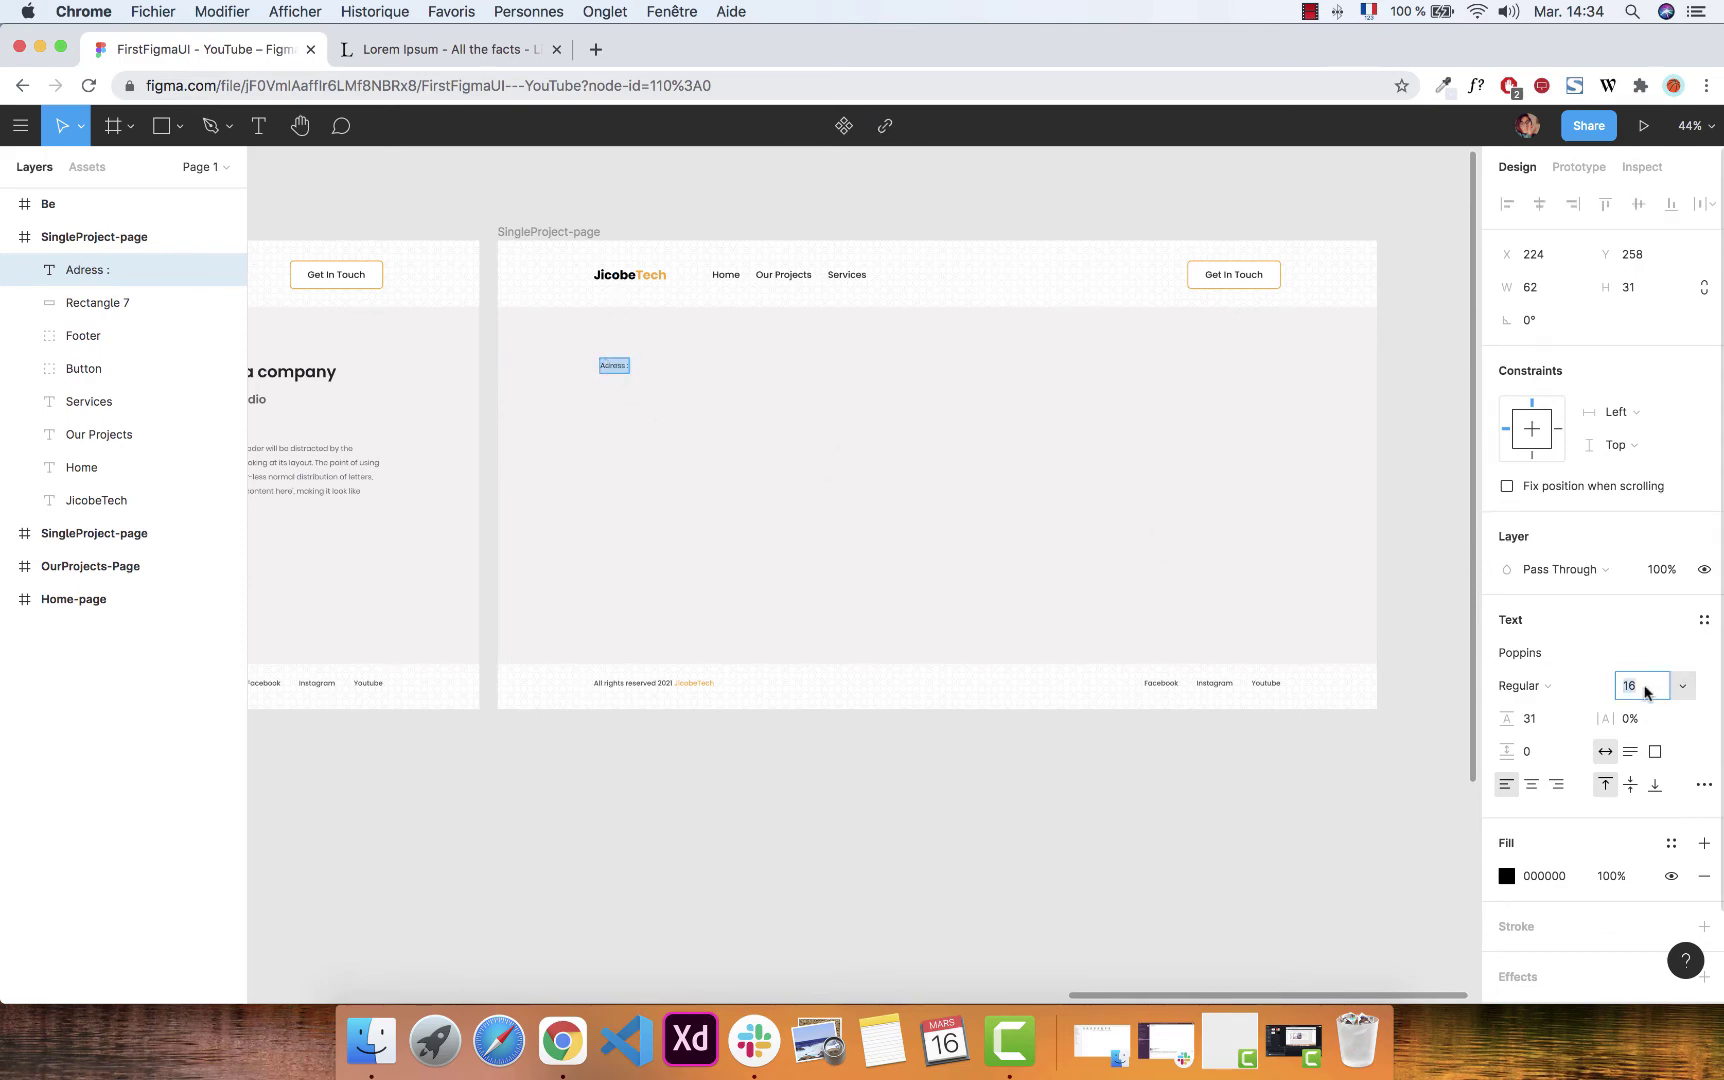
type("20")
key("Return")
left_click(1540, 686)
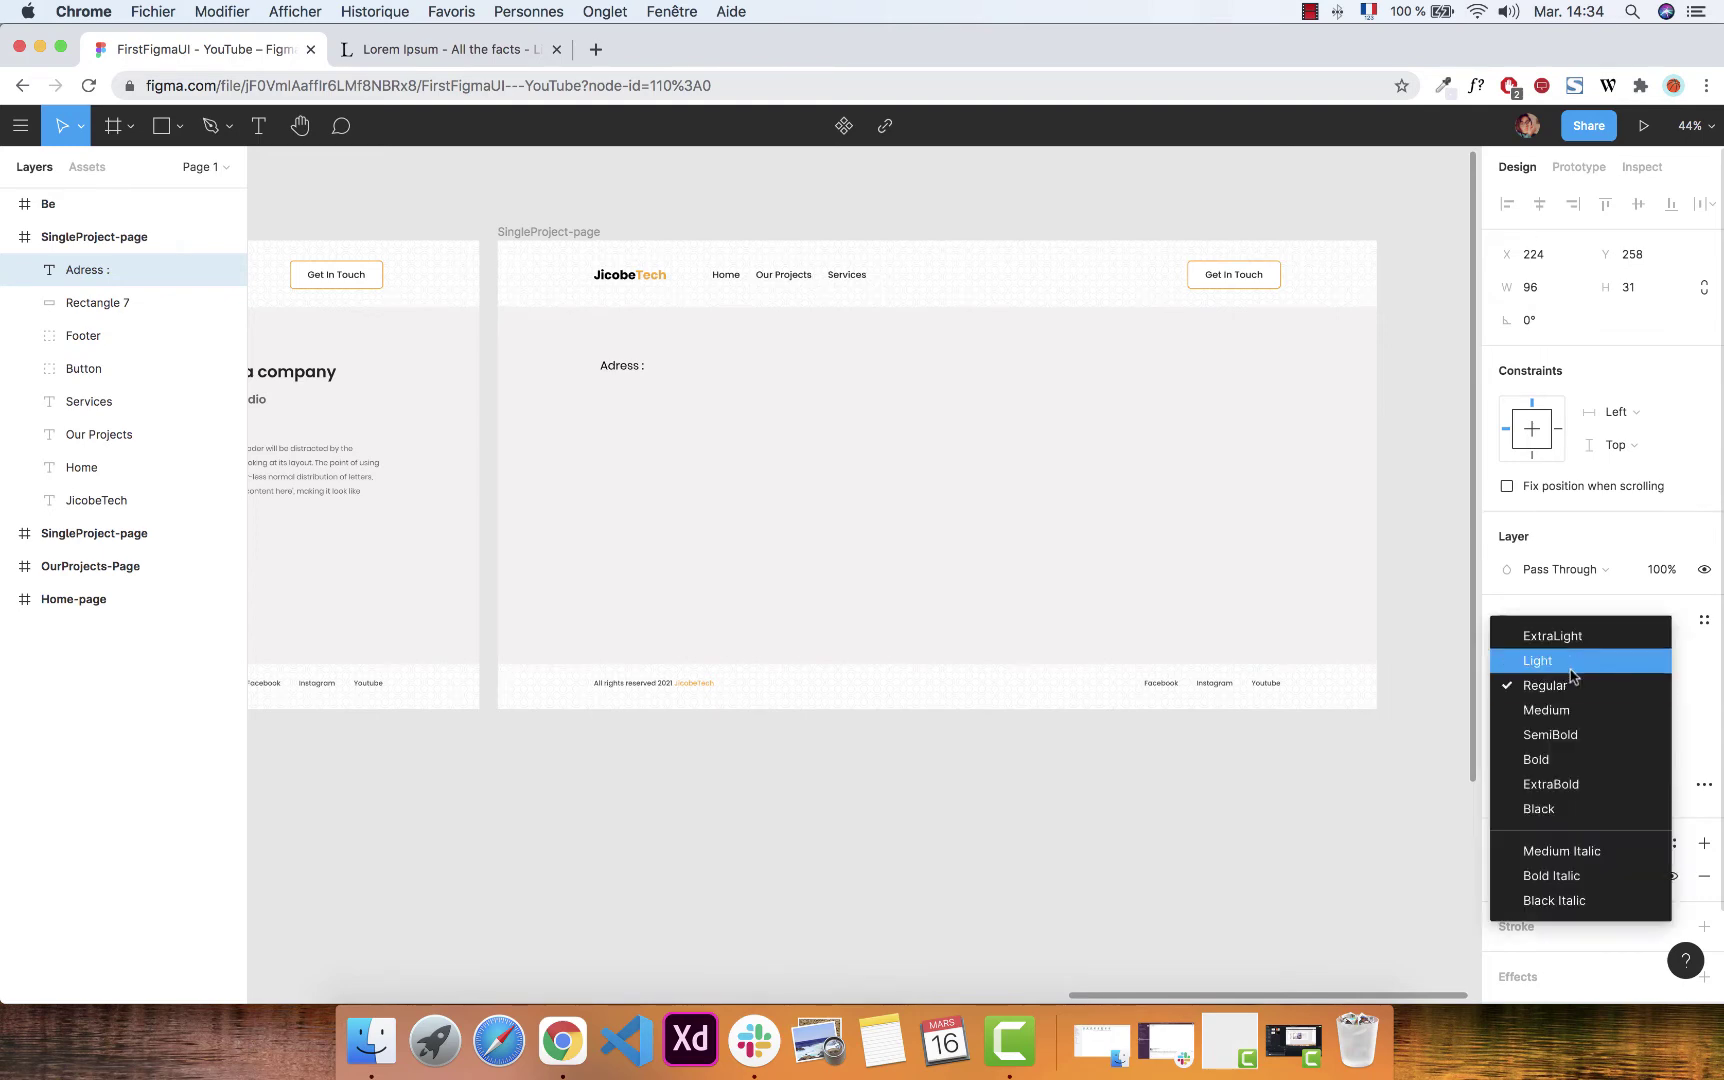
left_click(1555, 733)
key("Escape")
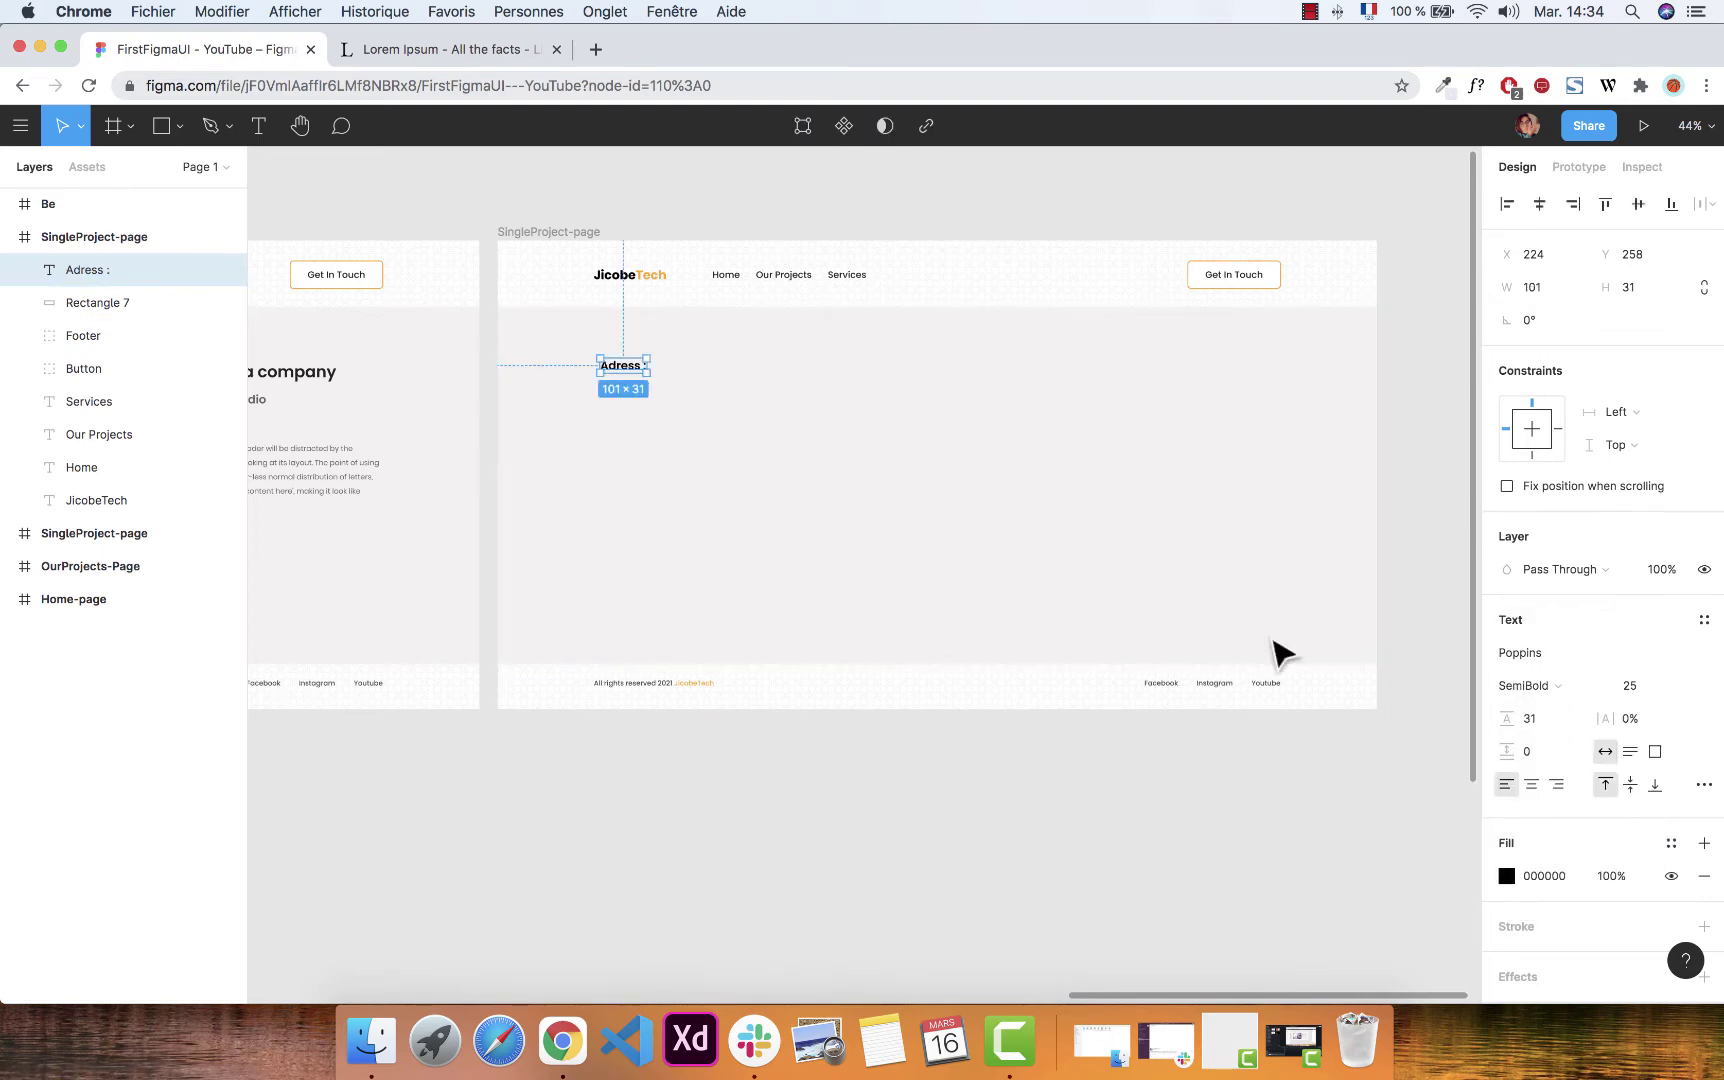
Fill the "Adress :" text with the document's orange colour F9A826.
left_click(1506, 876)
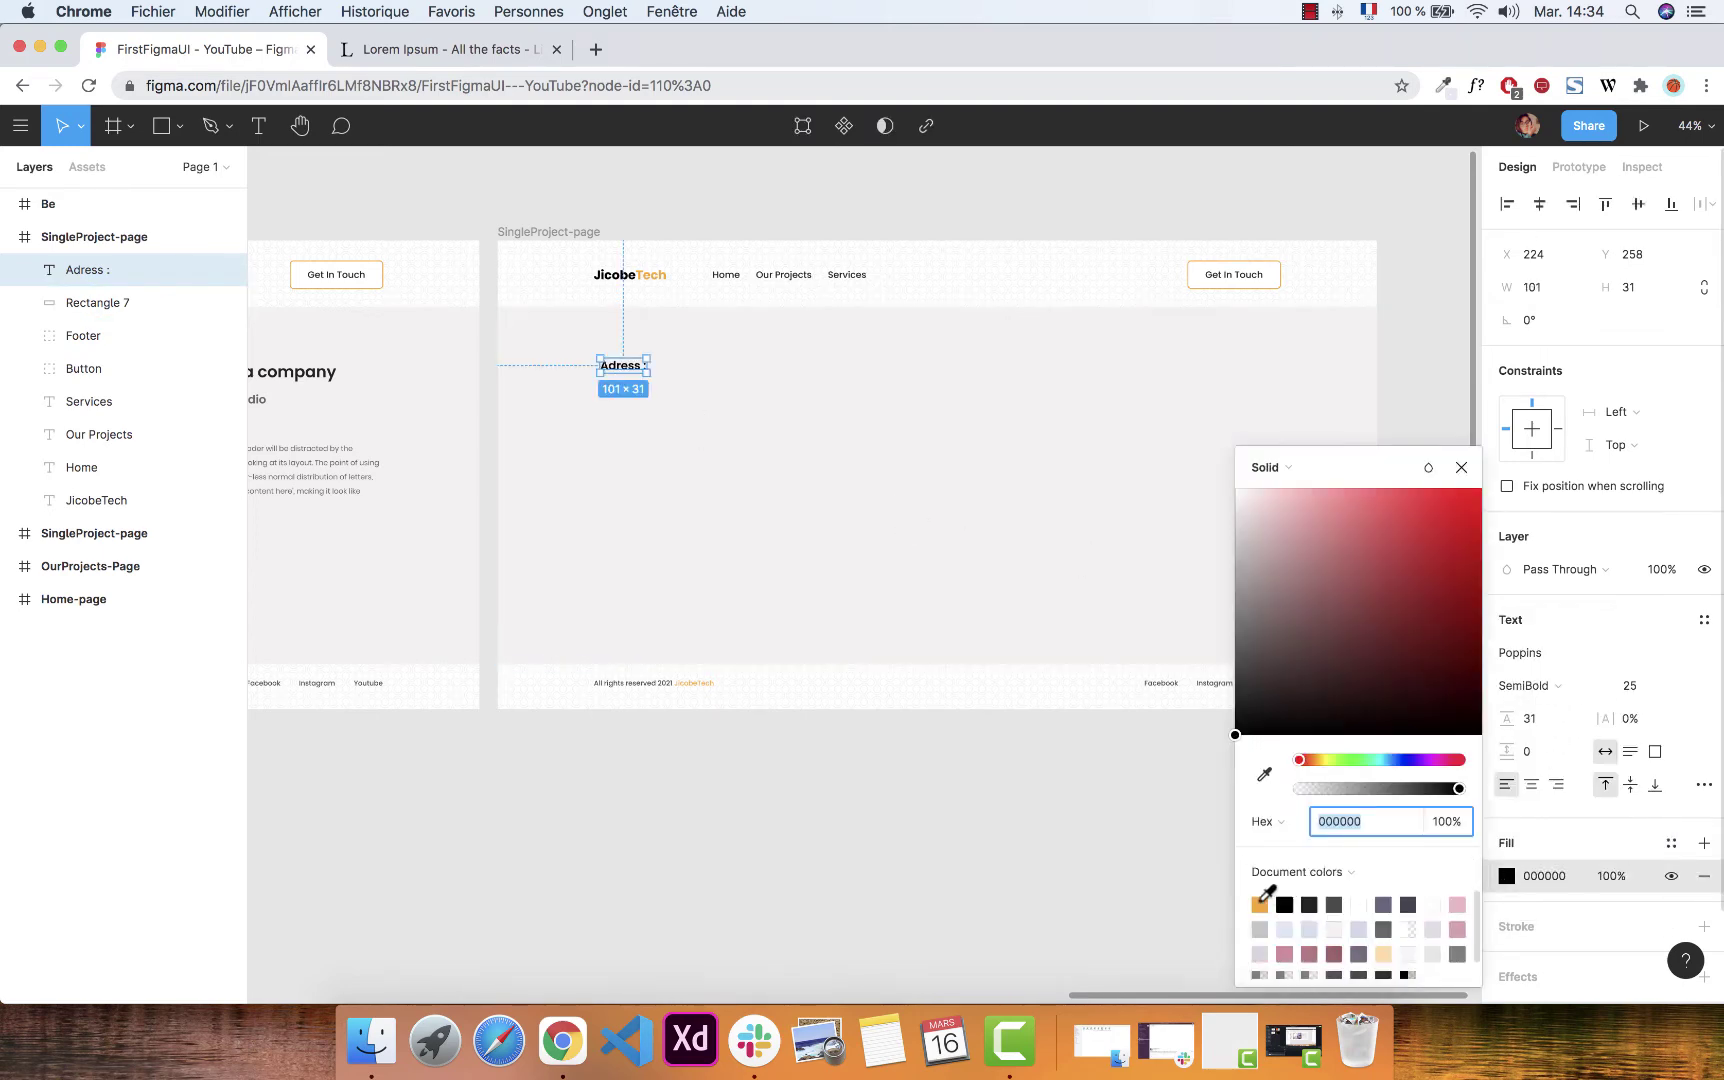
left_click(1260, 904)
left_click(920, 450)
Align the "Adress :" text's left edge with the JicobeTech logo at X 210.
scroll(637, 398, "up", 2)
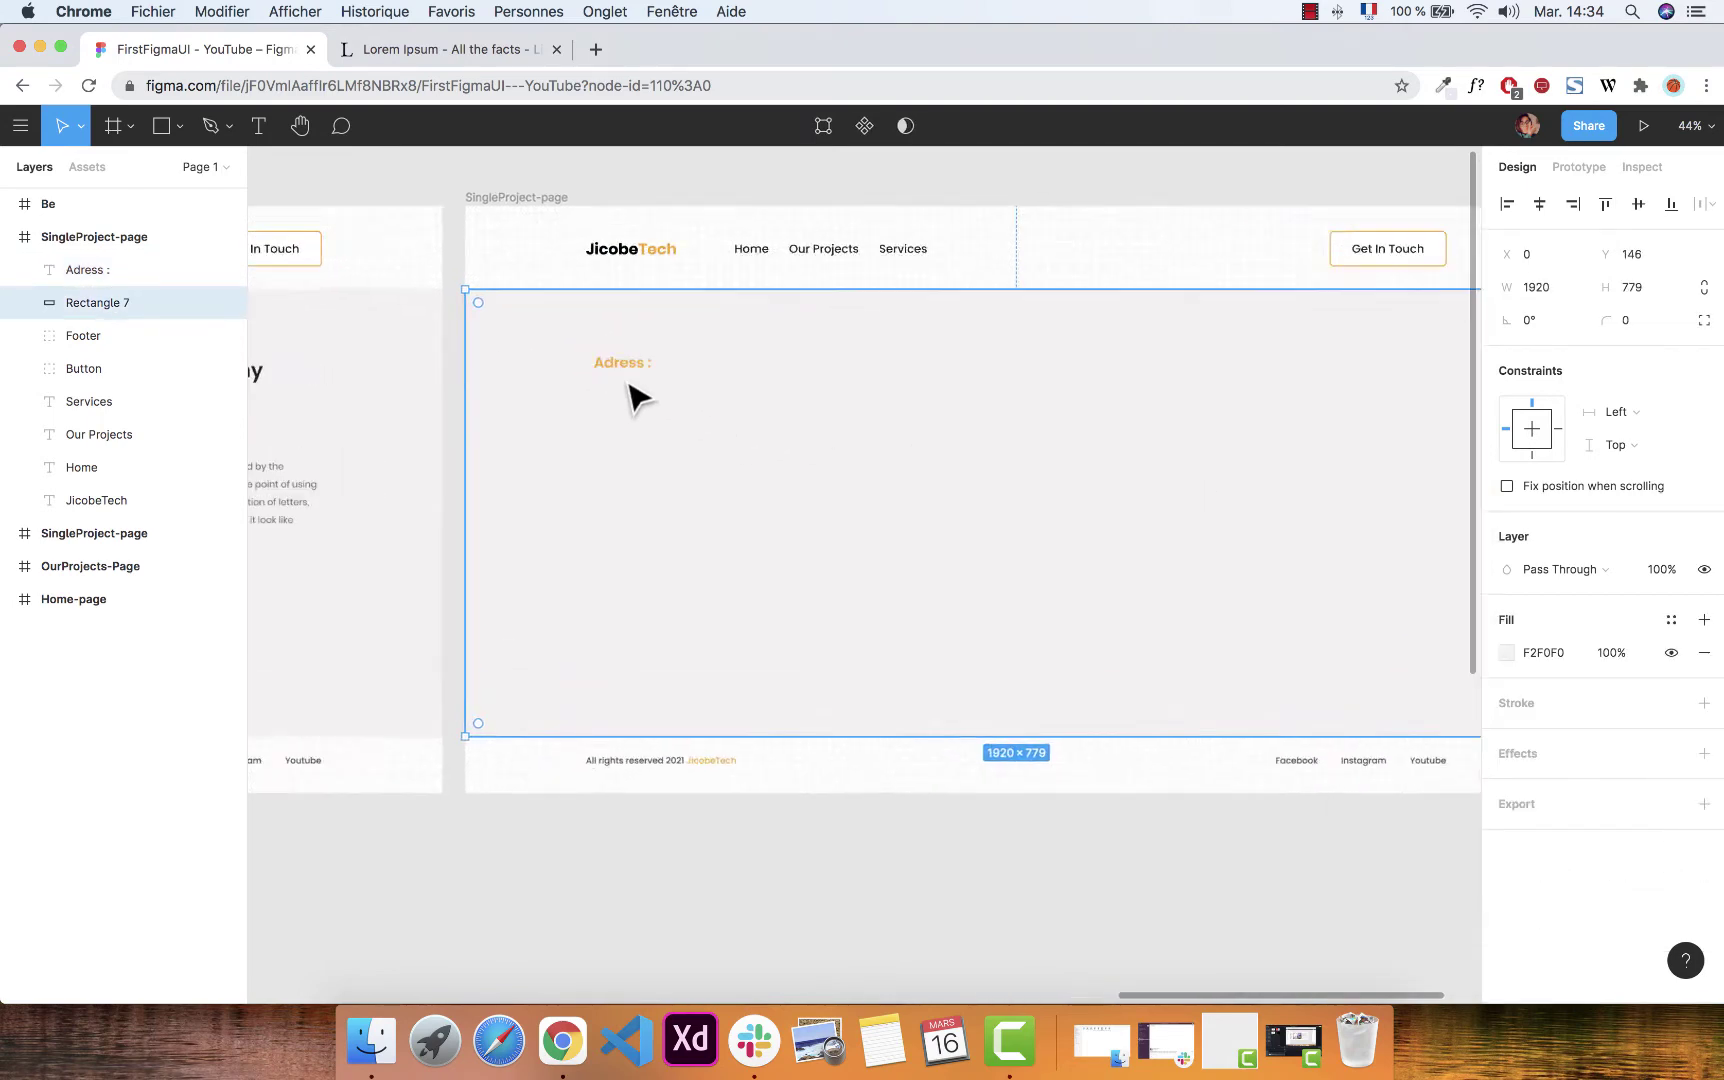
scroll(637, 398, "up", 3)
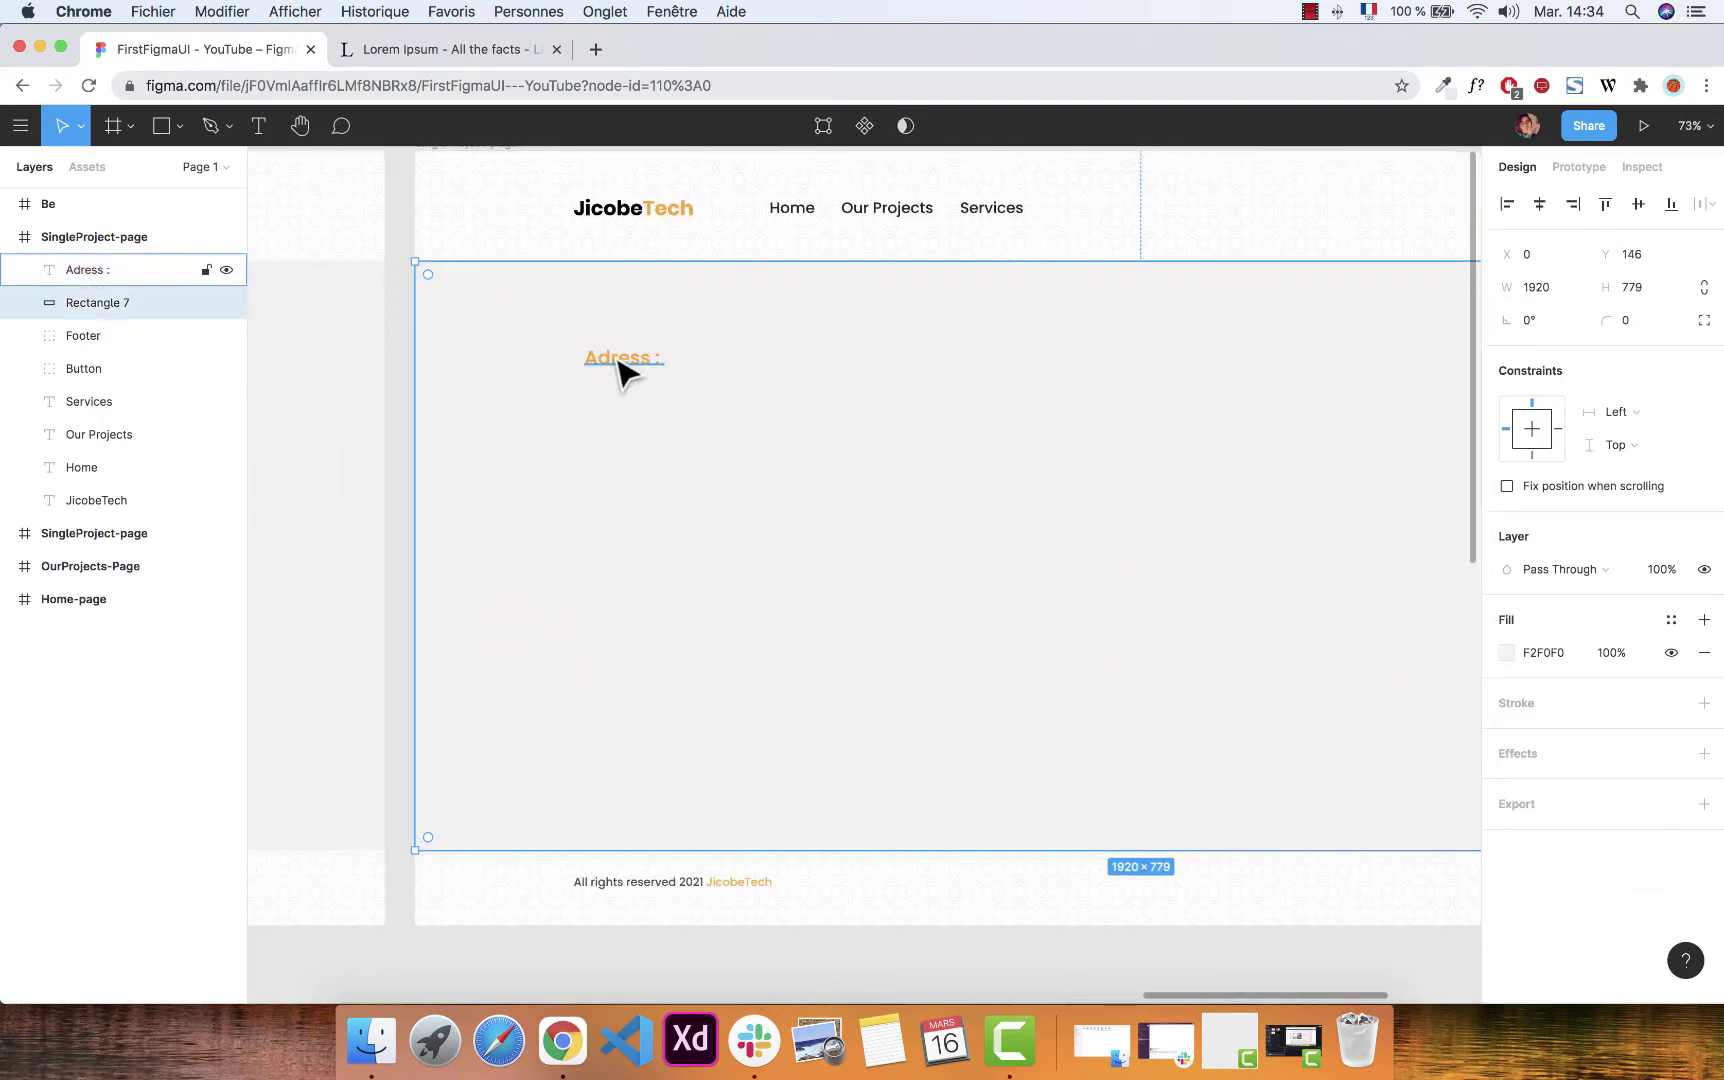
left_click(618, 360)
key("alt")
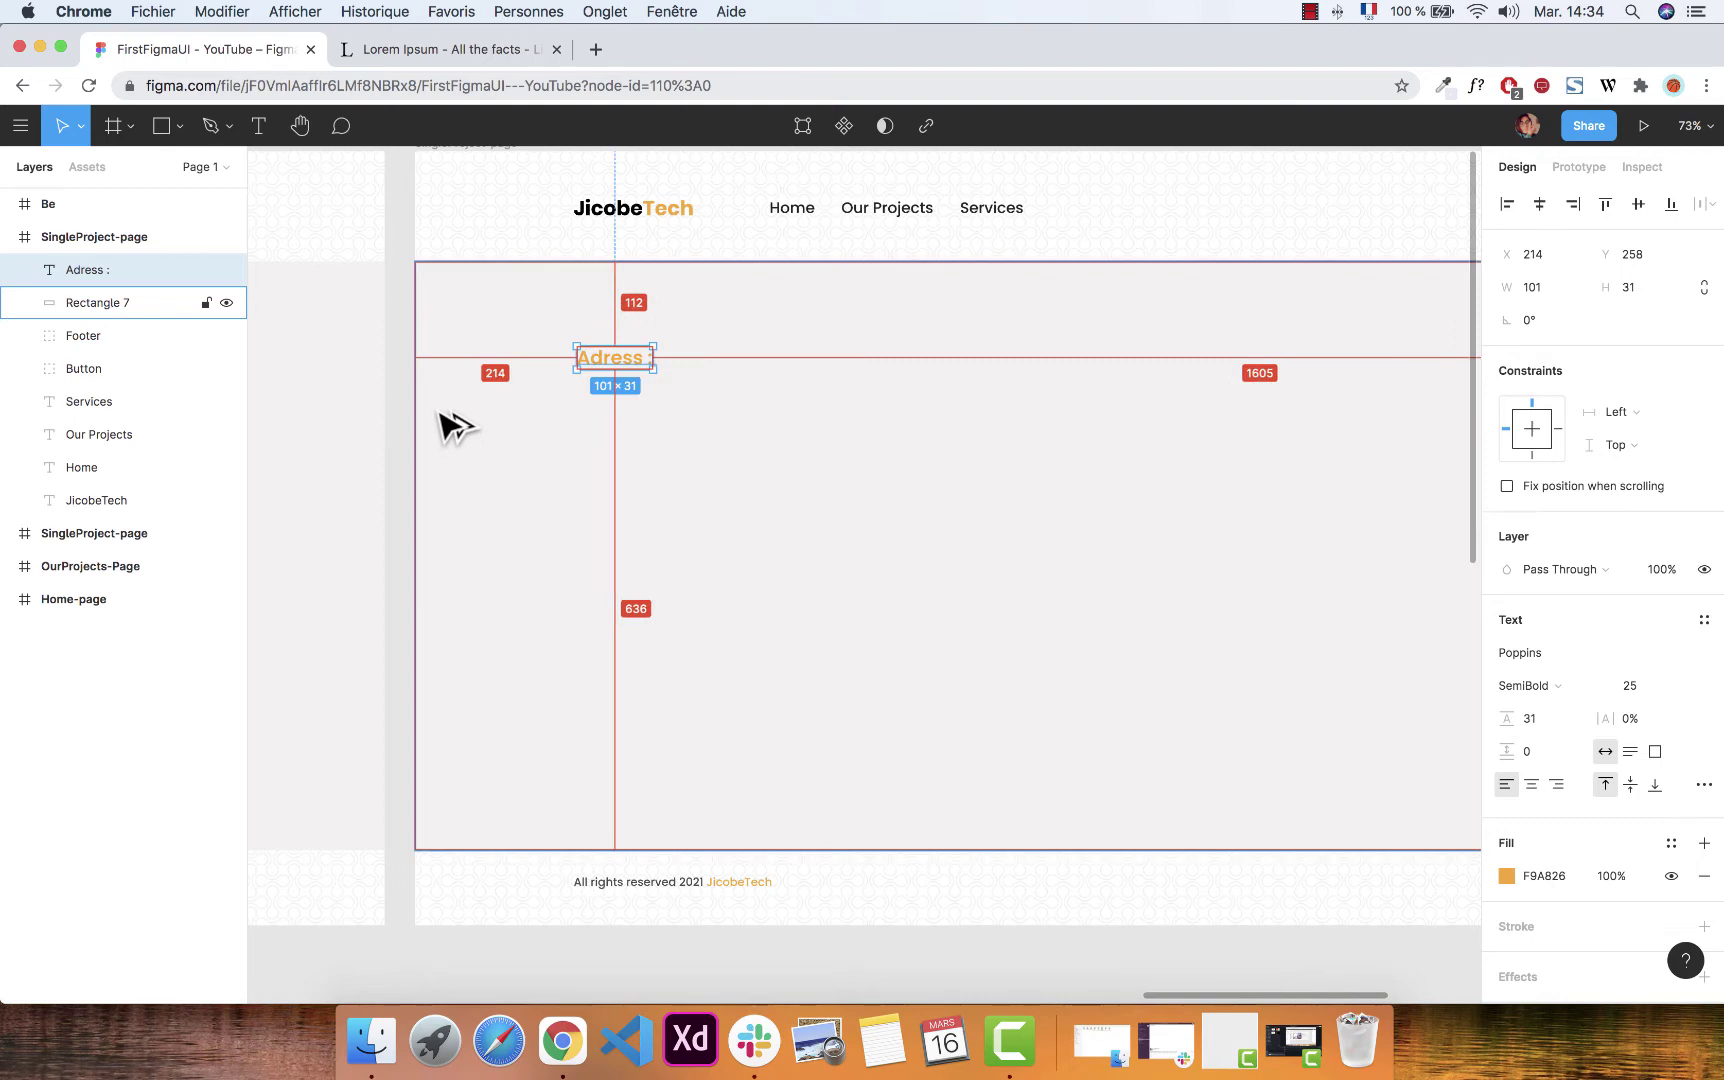
key("Left")
key("Left")
key("Left")
key("Left")
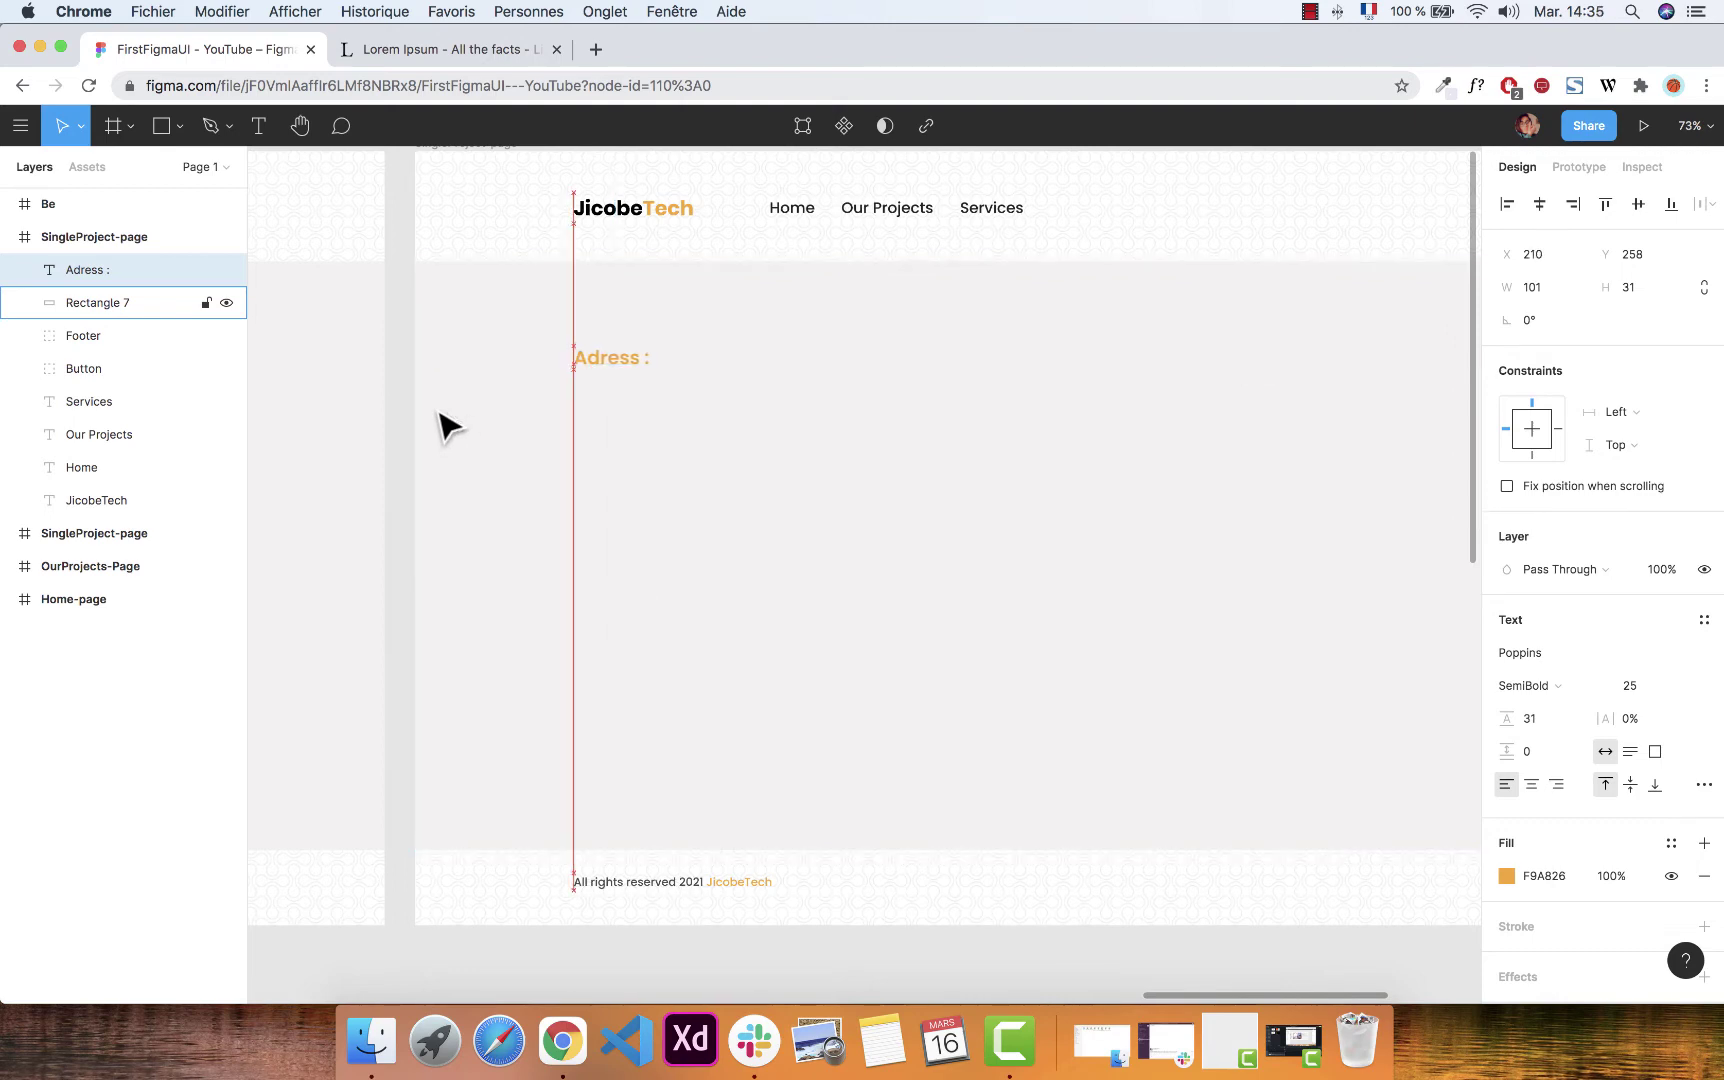
Change the "Adress :" heading's wording to "Our Adress", without the colon.
left_click(622, 436)
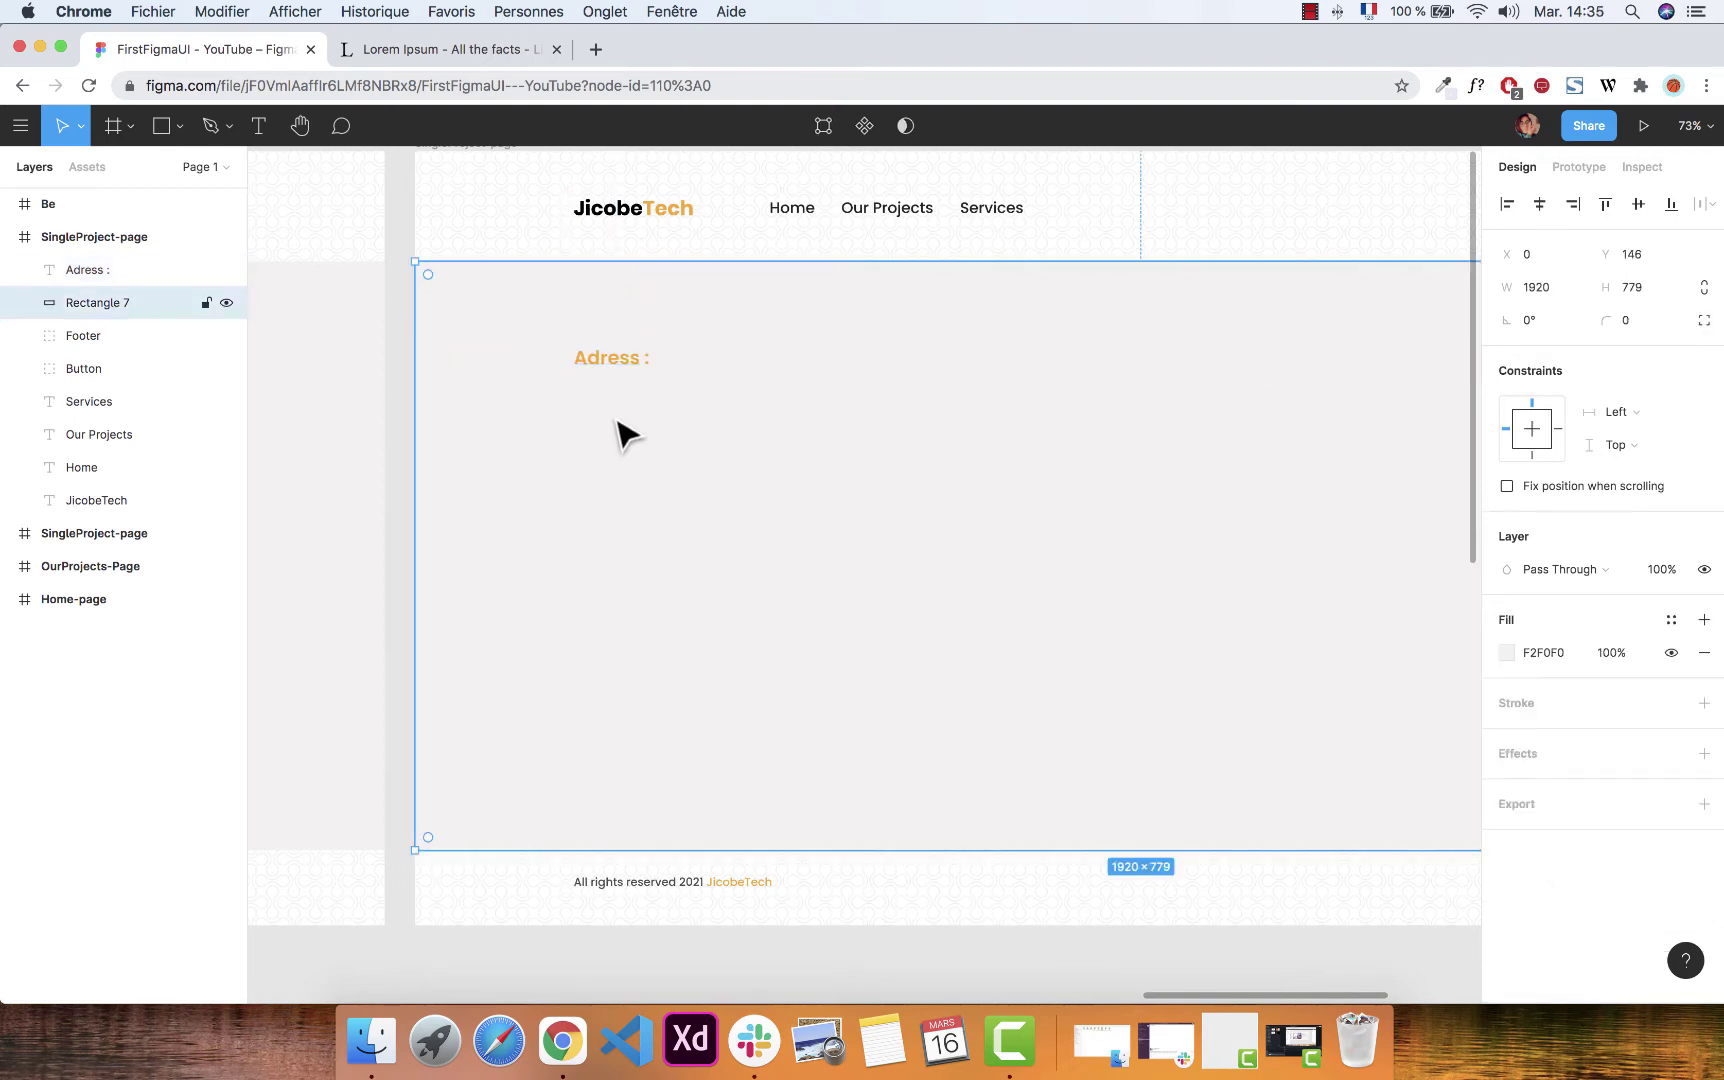
double_click(614, 364)
left_click(576, 360)
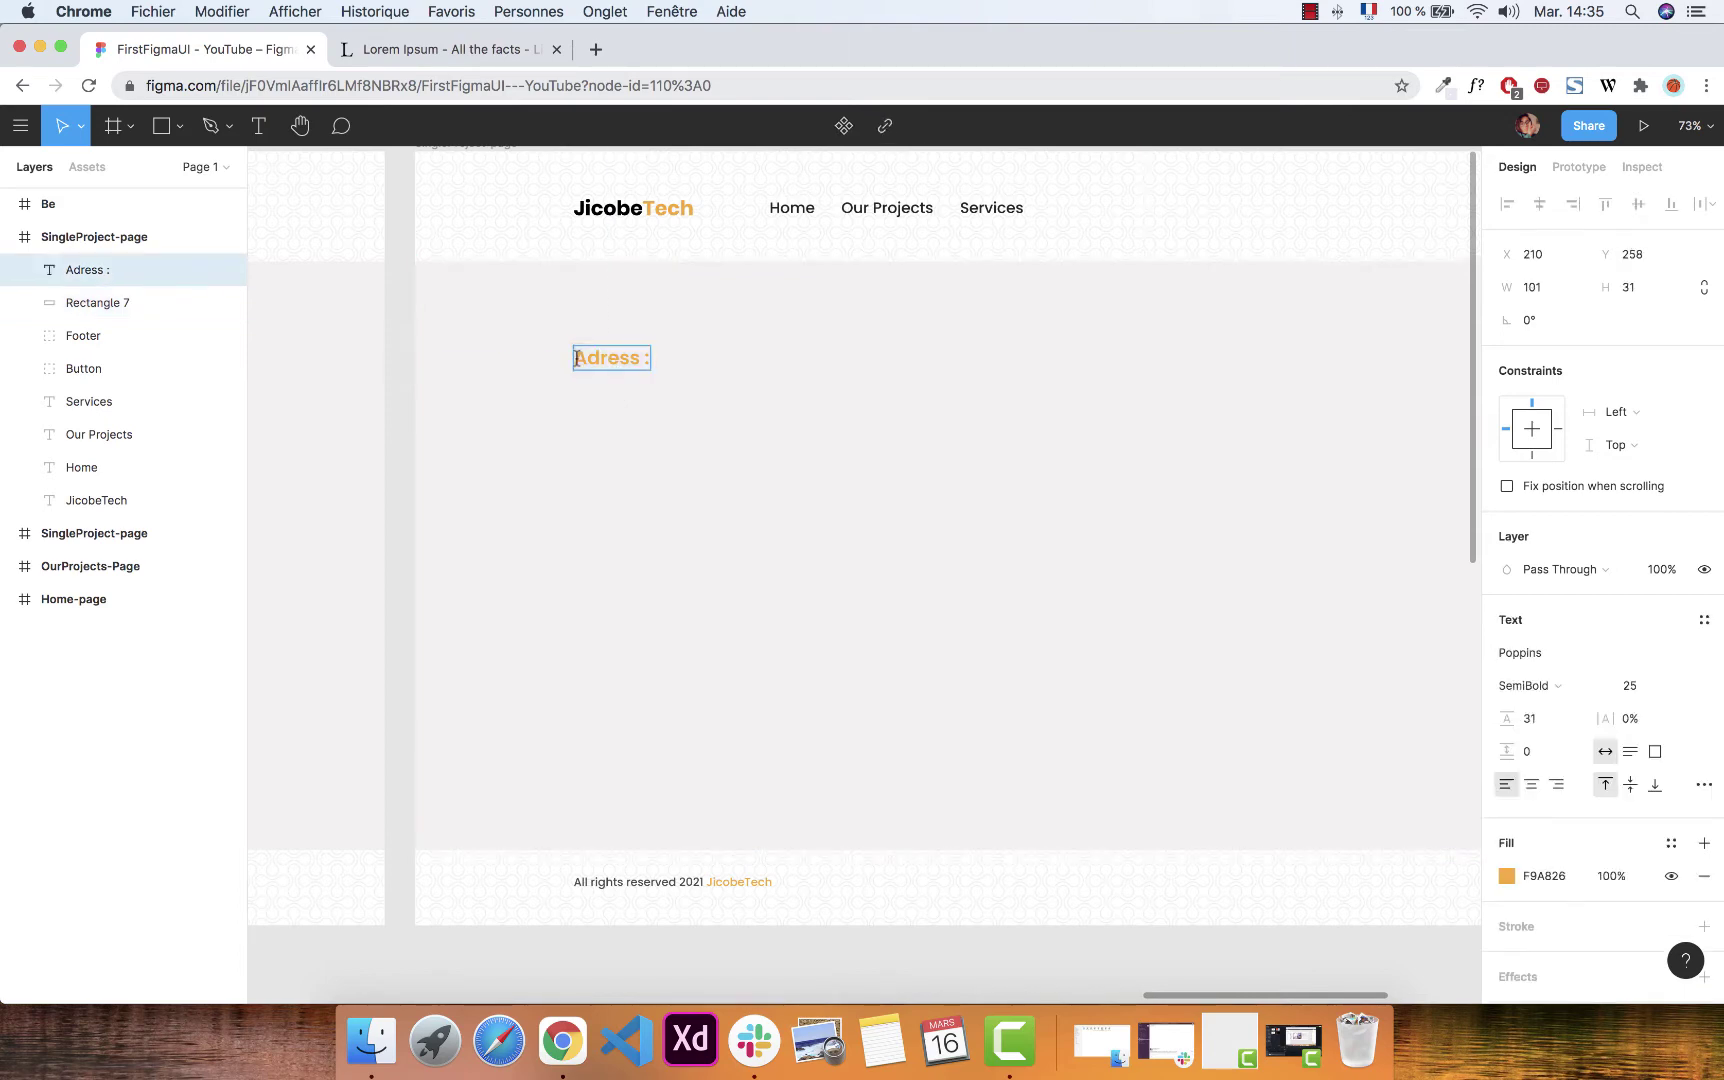
type("our")
key("BackSpace")
key("BackSpace")
key("BackSpace")
type("Our")
key("Escape")
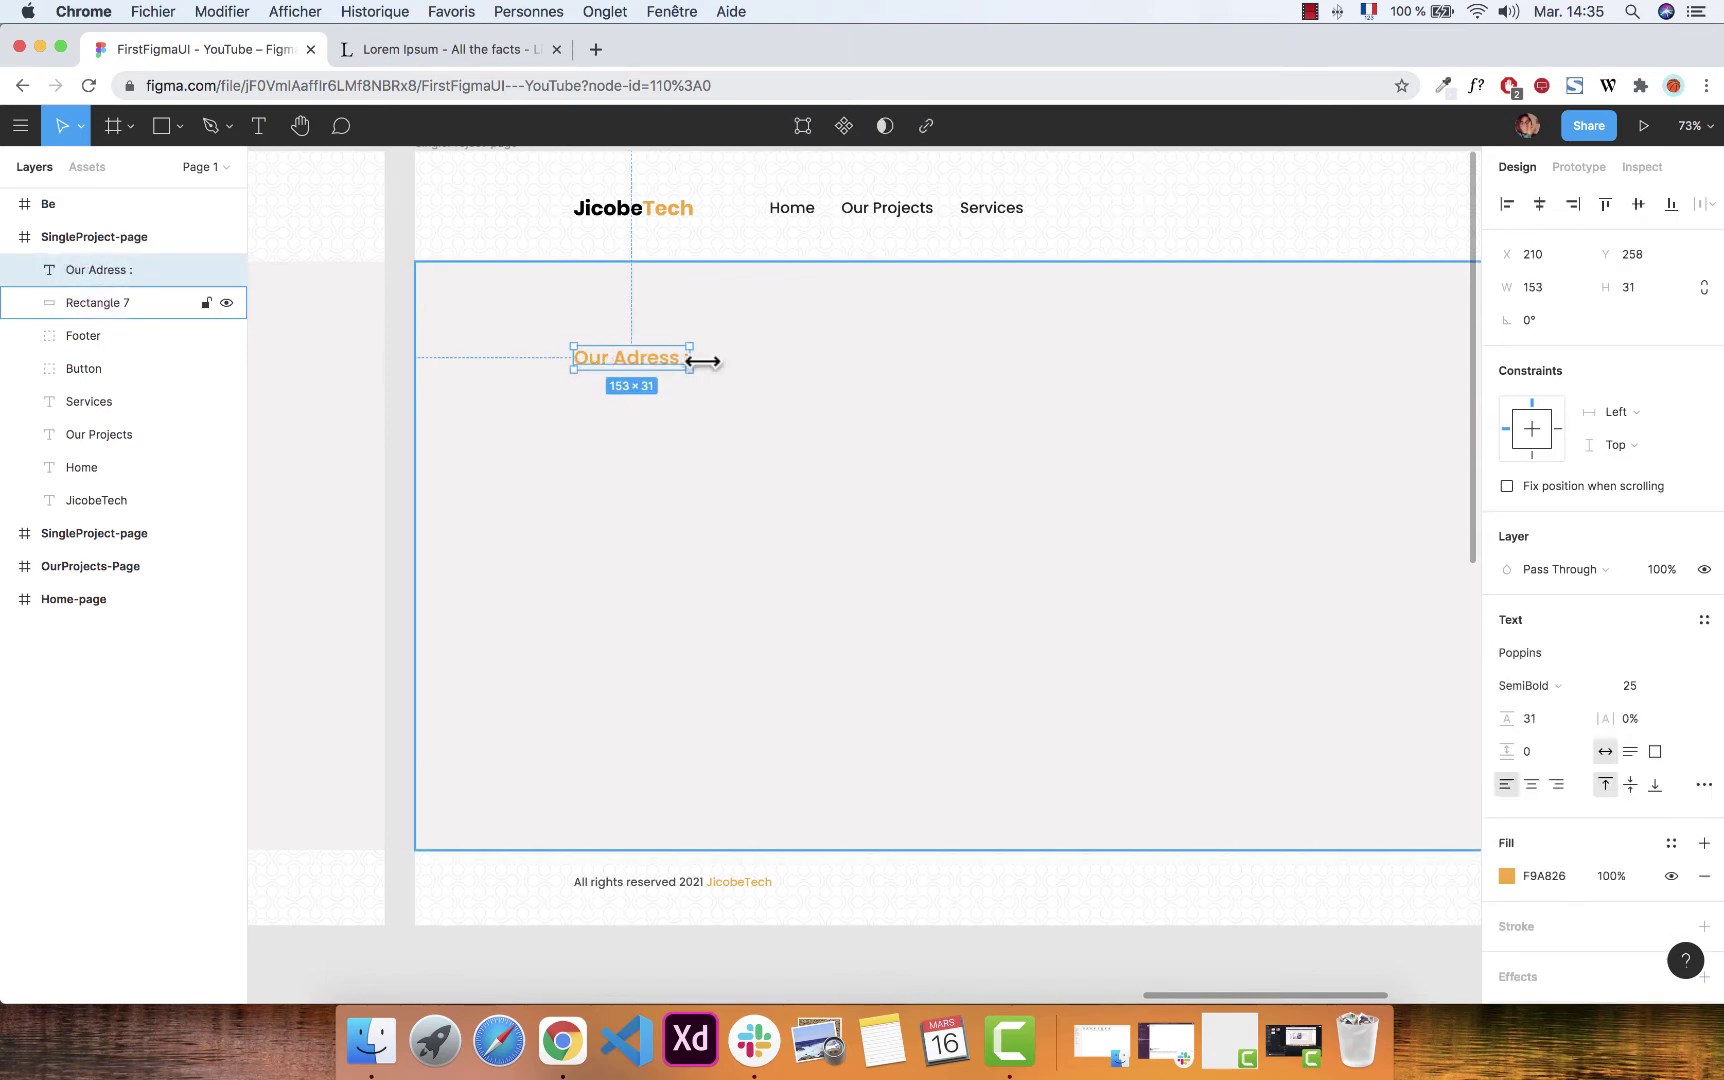
double_click(683, 360)
Duplicate the "Our Adress" heading, place the copy directly below it at Y 303, and open its text for editing.
left_click_drag(680, 359, 648, 398)
key("Escape")
key("ctrl+d")
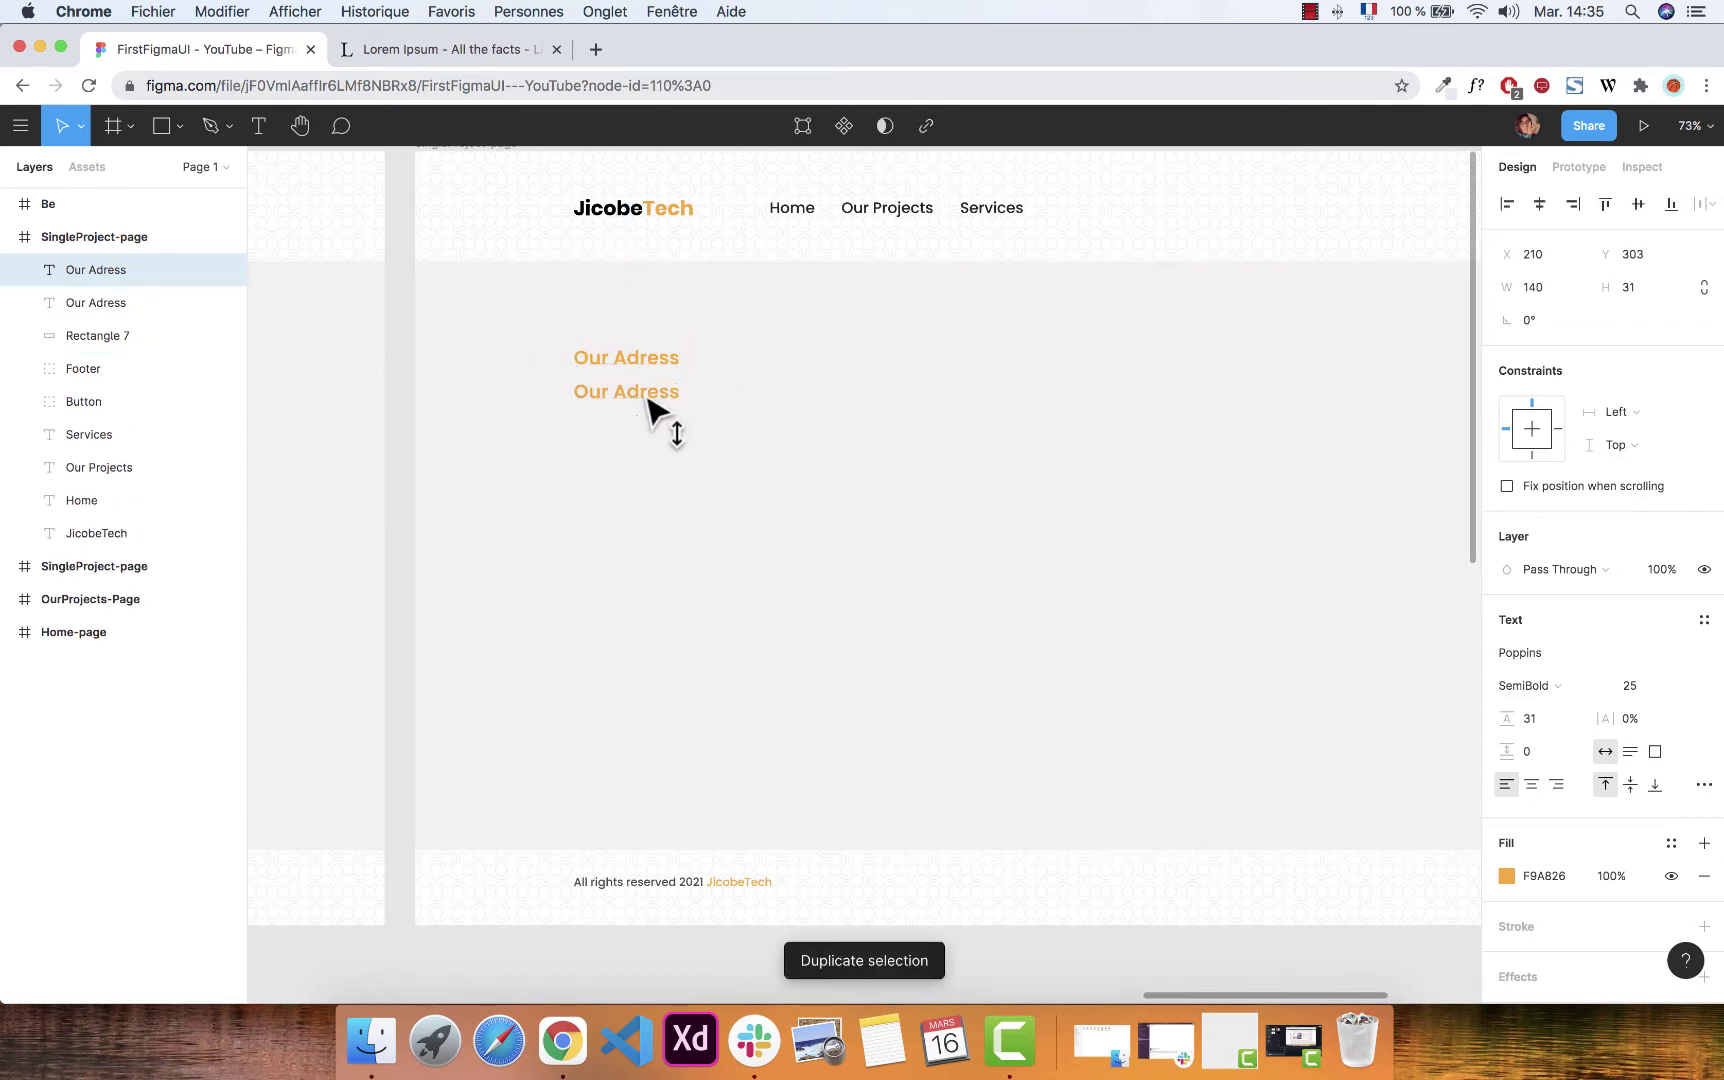
double_click(643, 393)
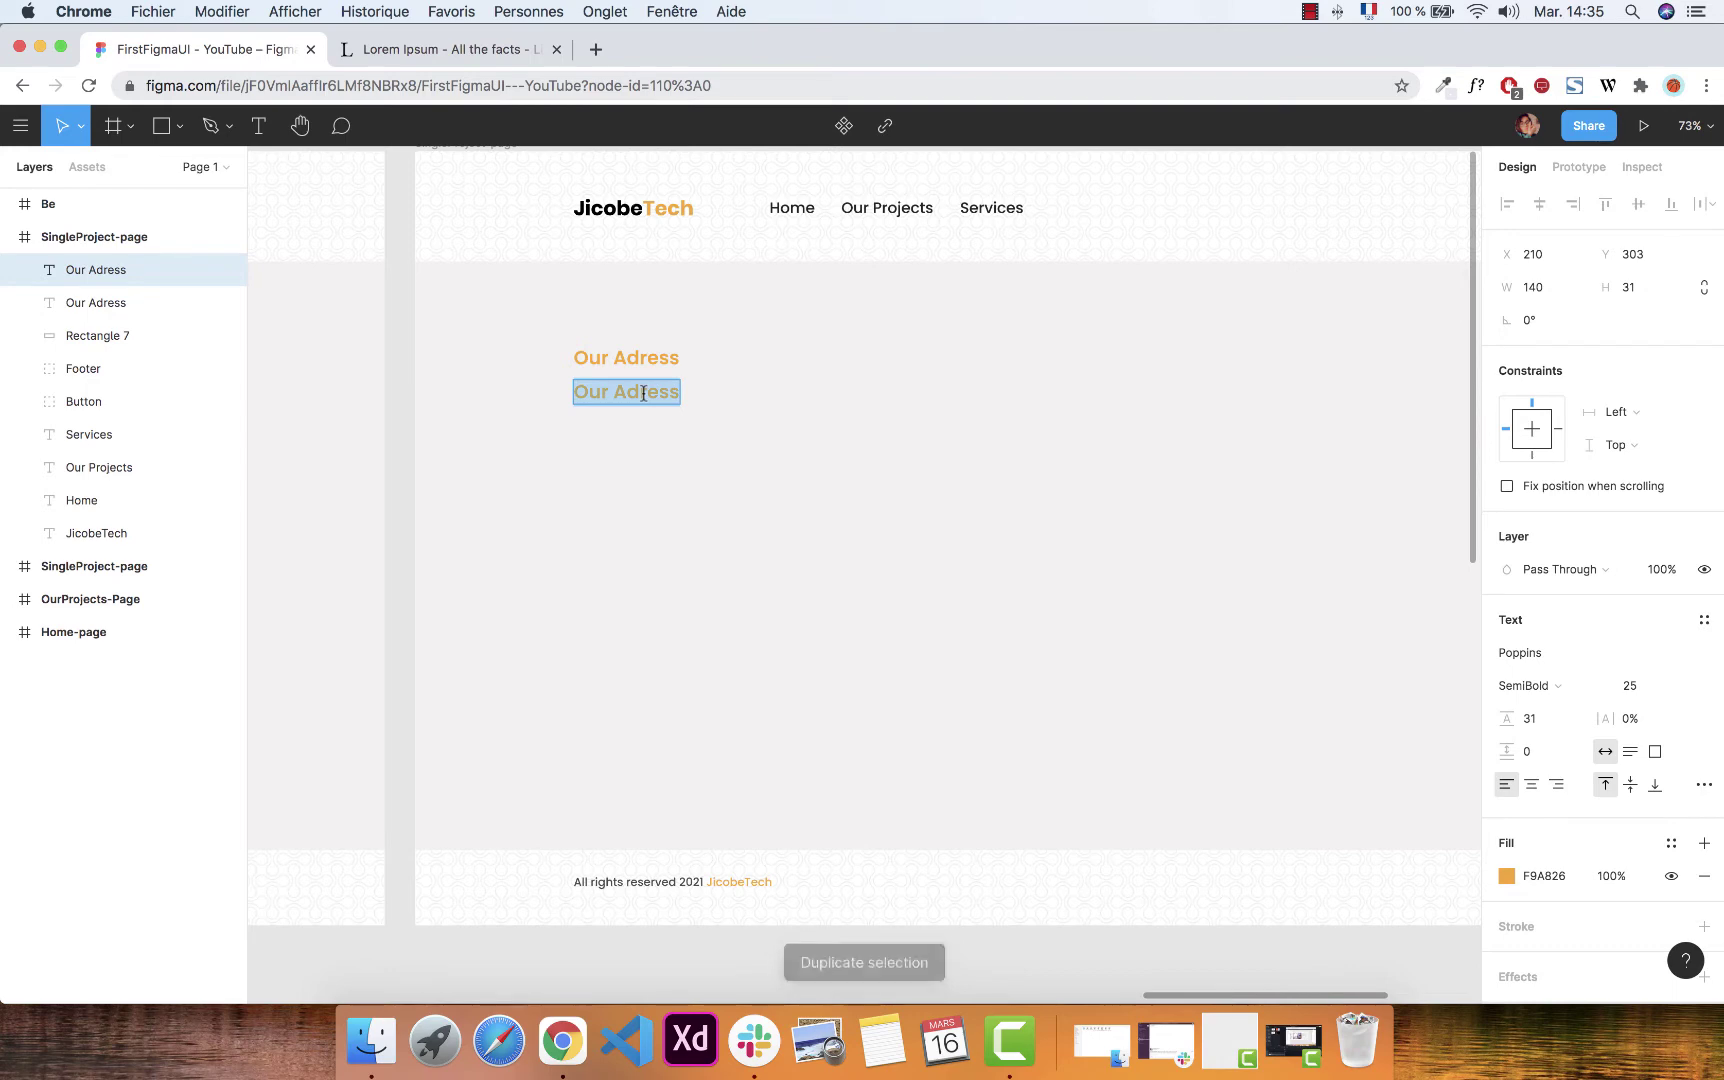
type("Ci")
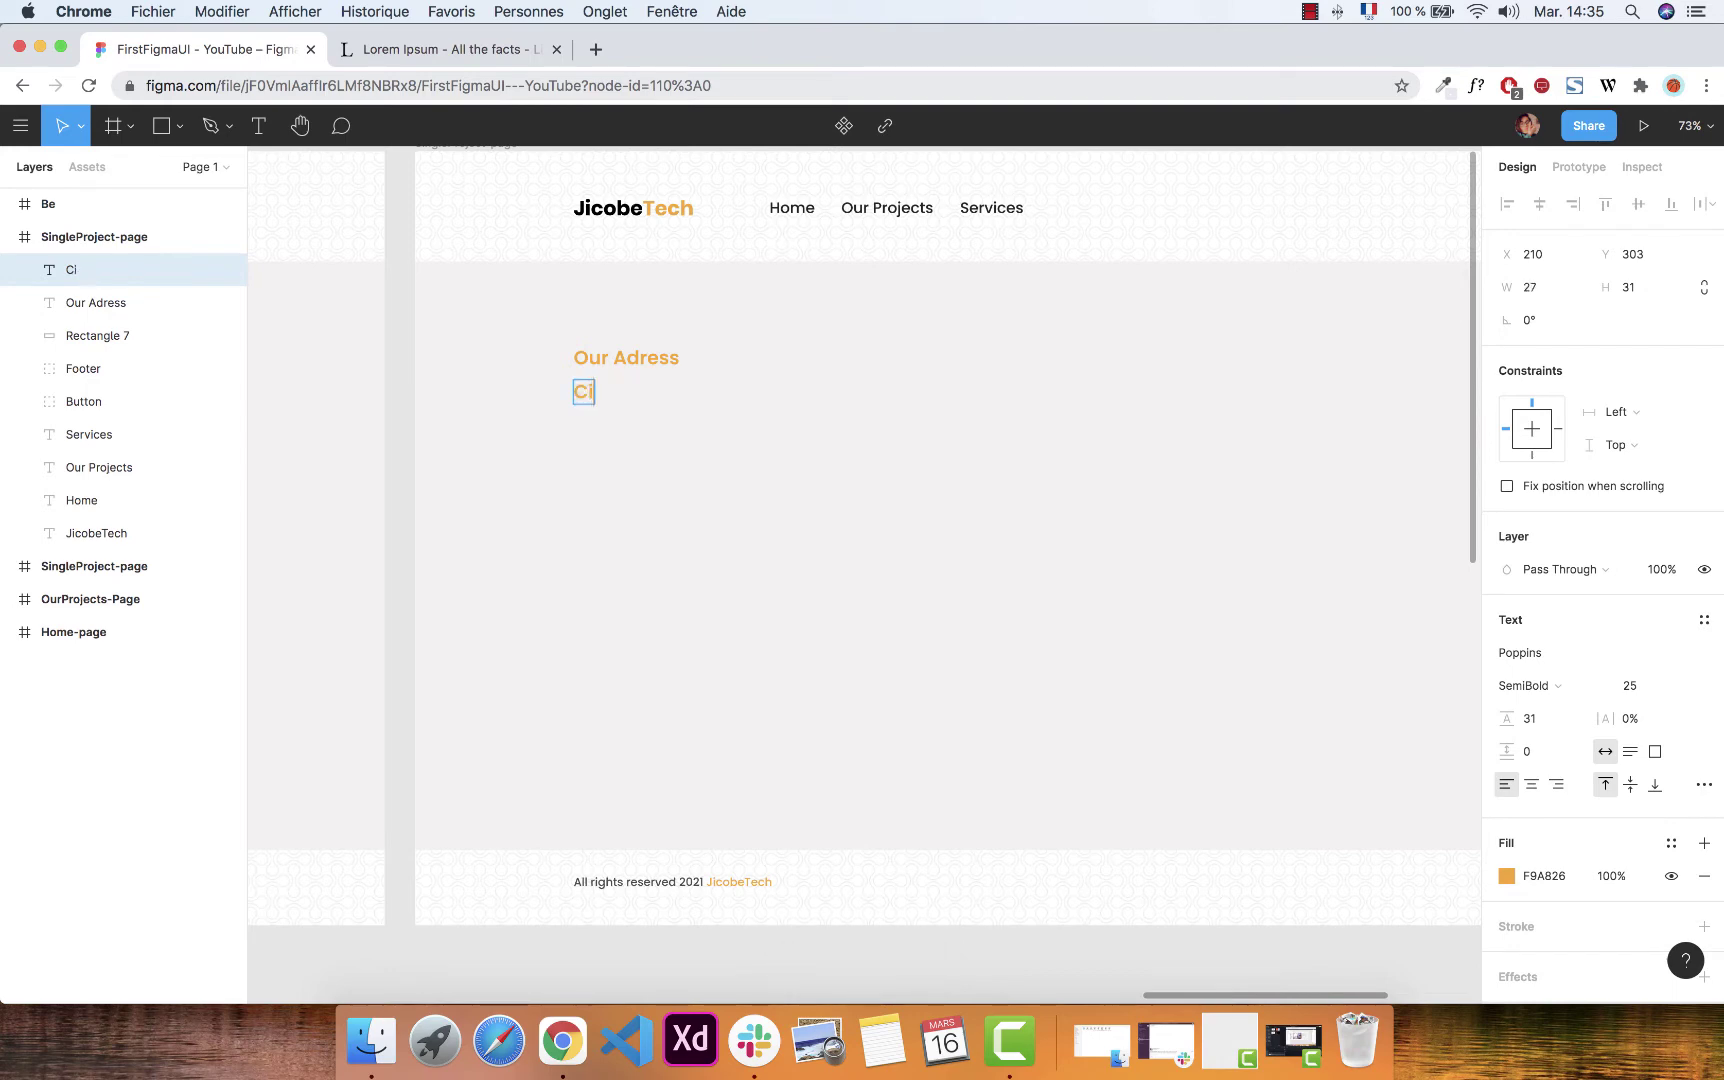
type("ty name")
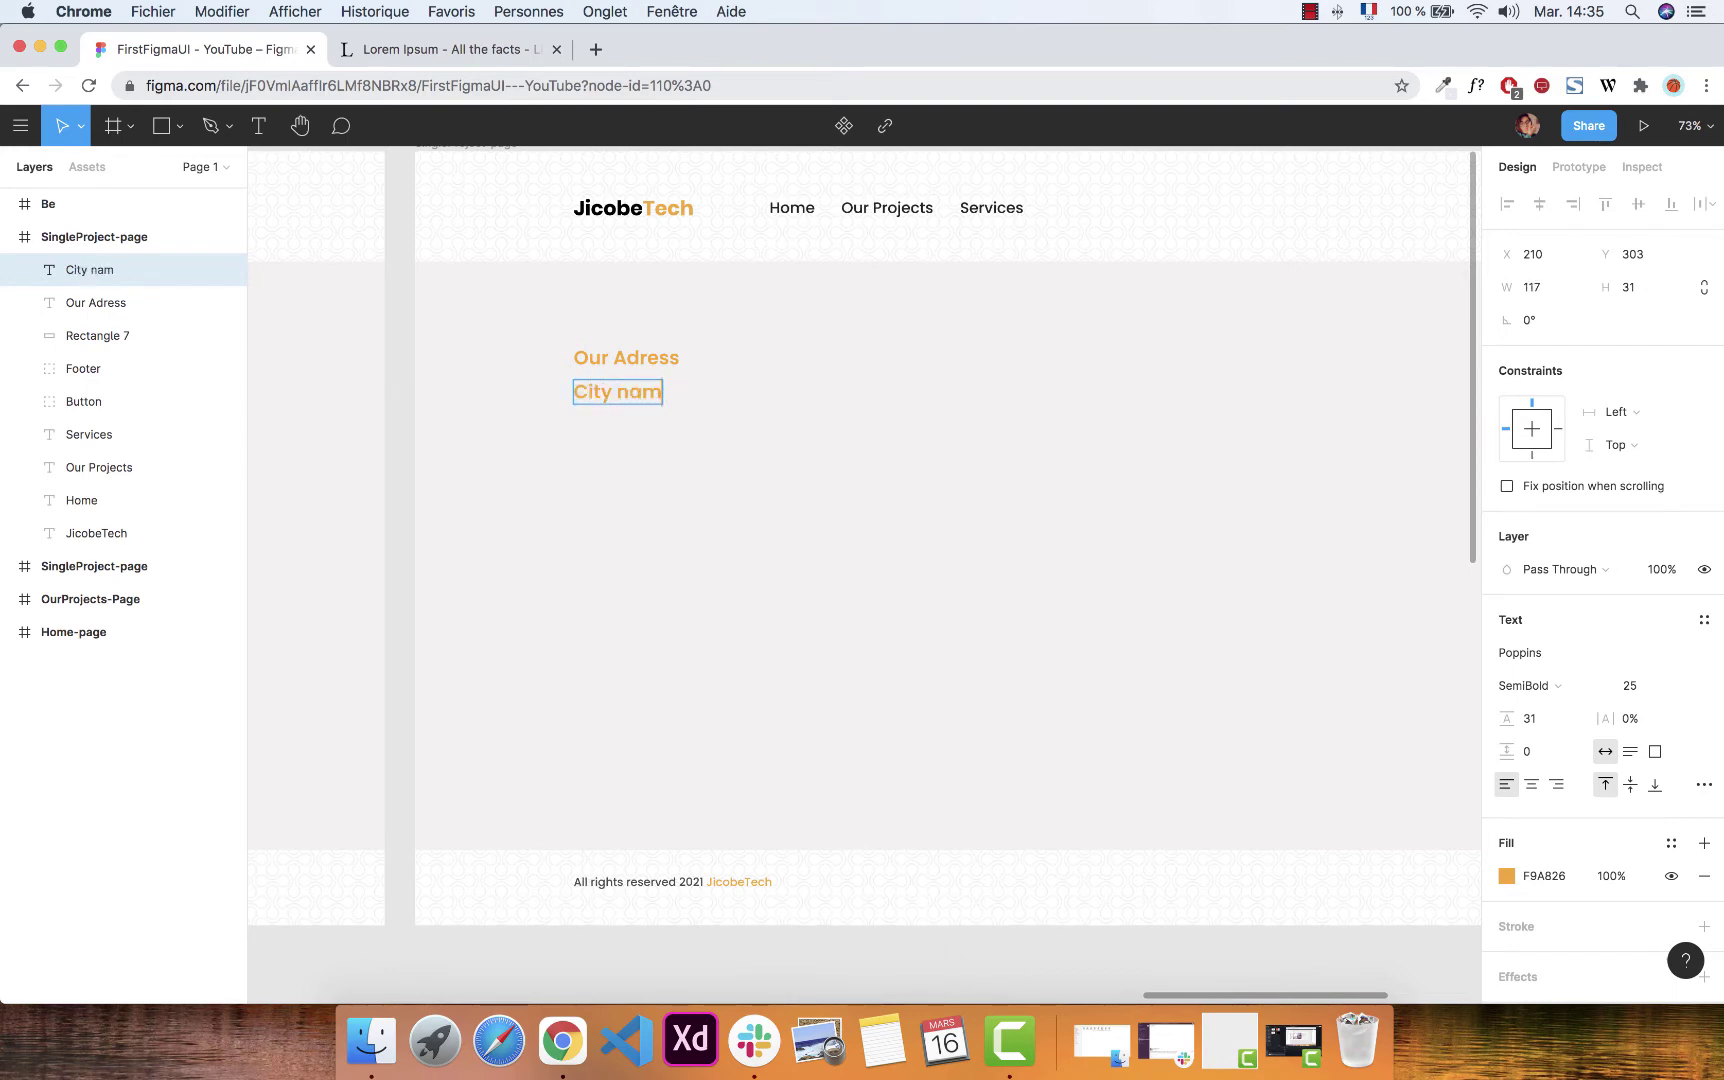
key("BackSpace")
key("BackSpace")
key("BackSpace")
key("BackSpace")
key("BackSpace")
key("BackSpace")
key("BackSpace")
key("BackSpace")
Enter the company's city, street number and country as the duplicated line's text, and reduce its text box height to 27.
type("K")
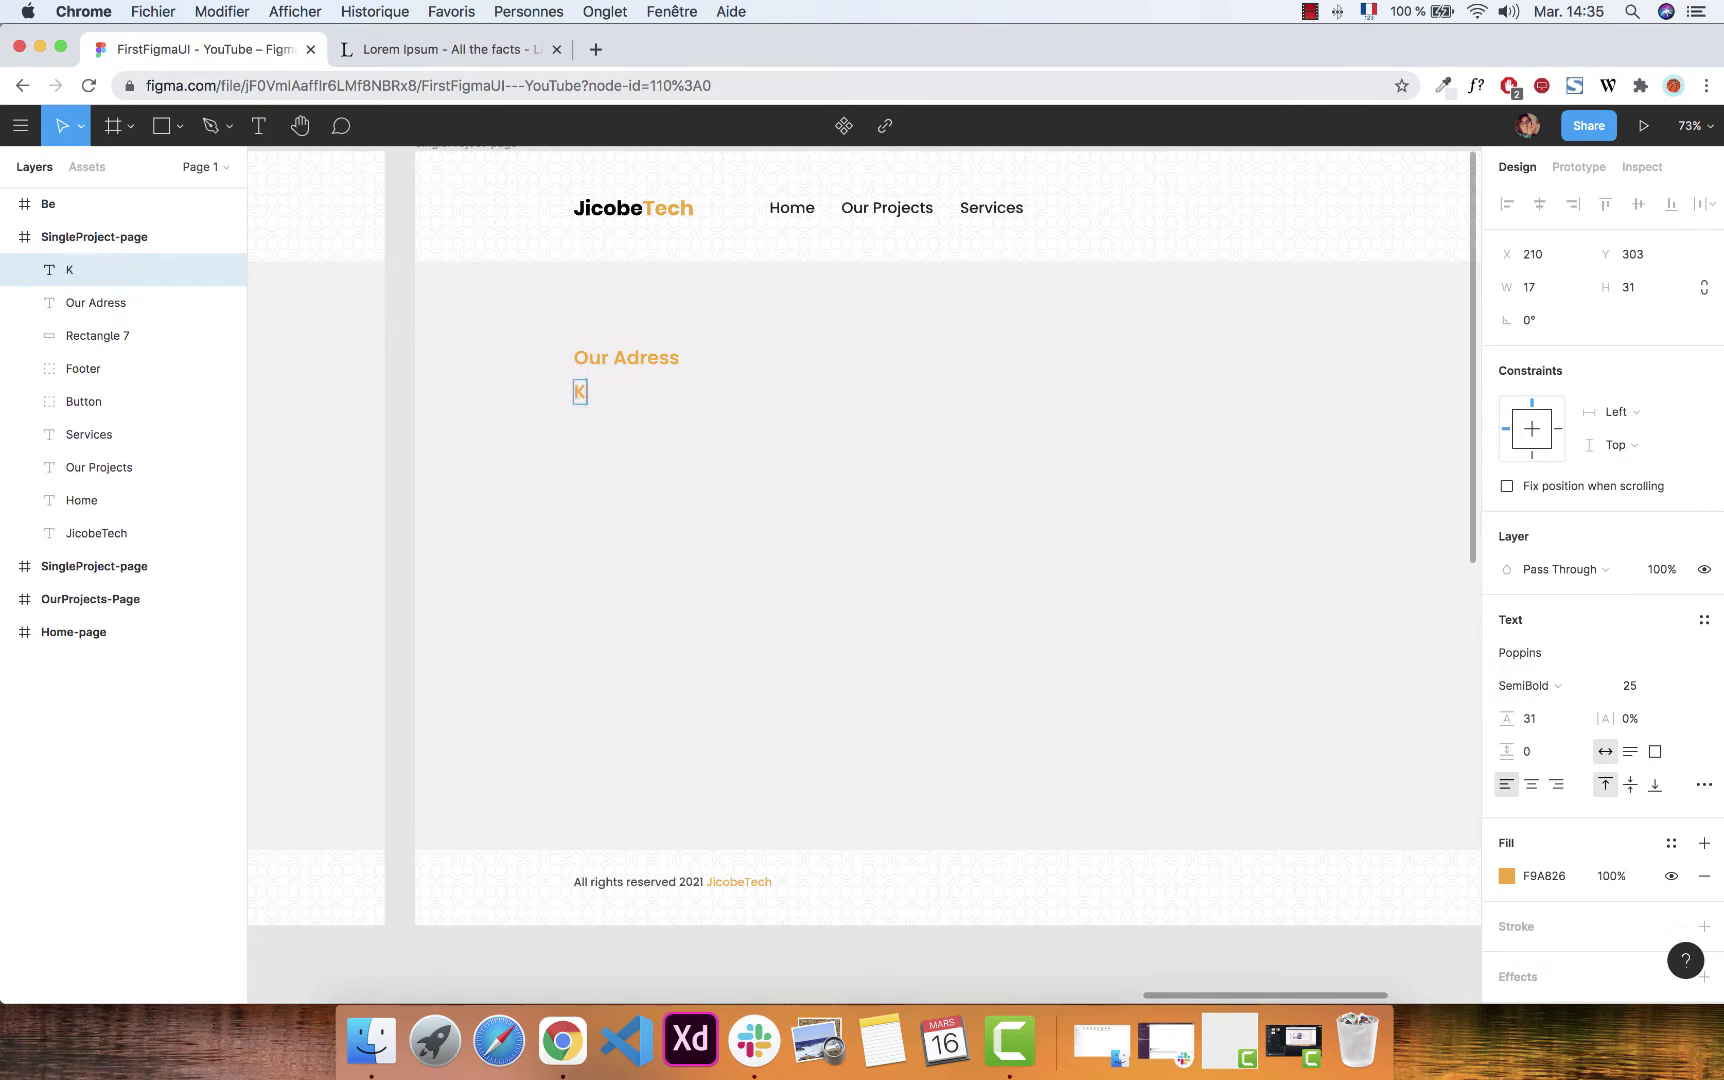
type("airouan")
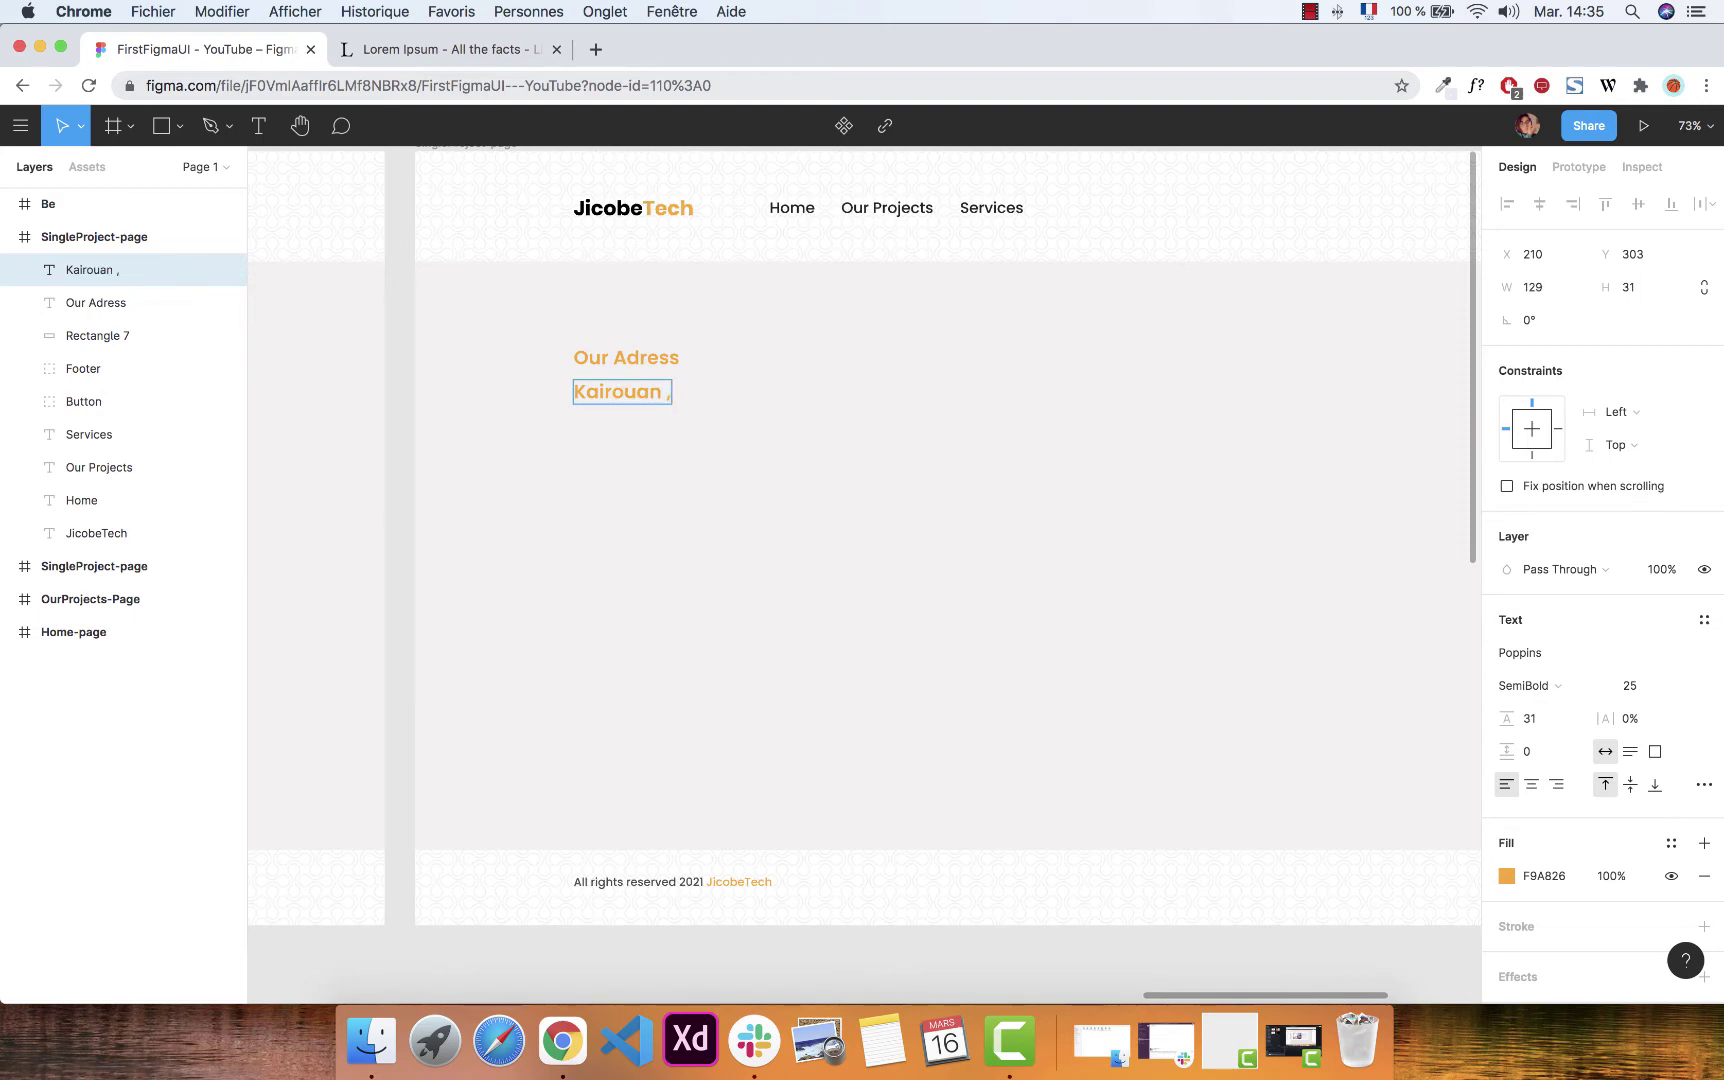
type(" , Street n")
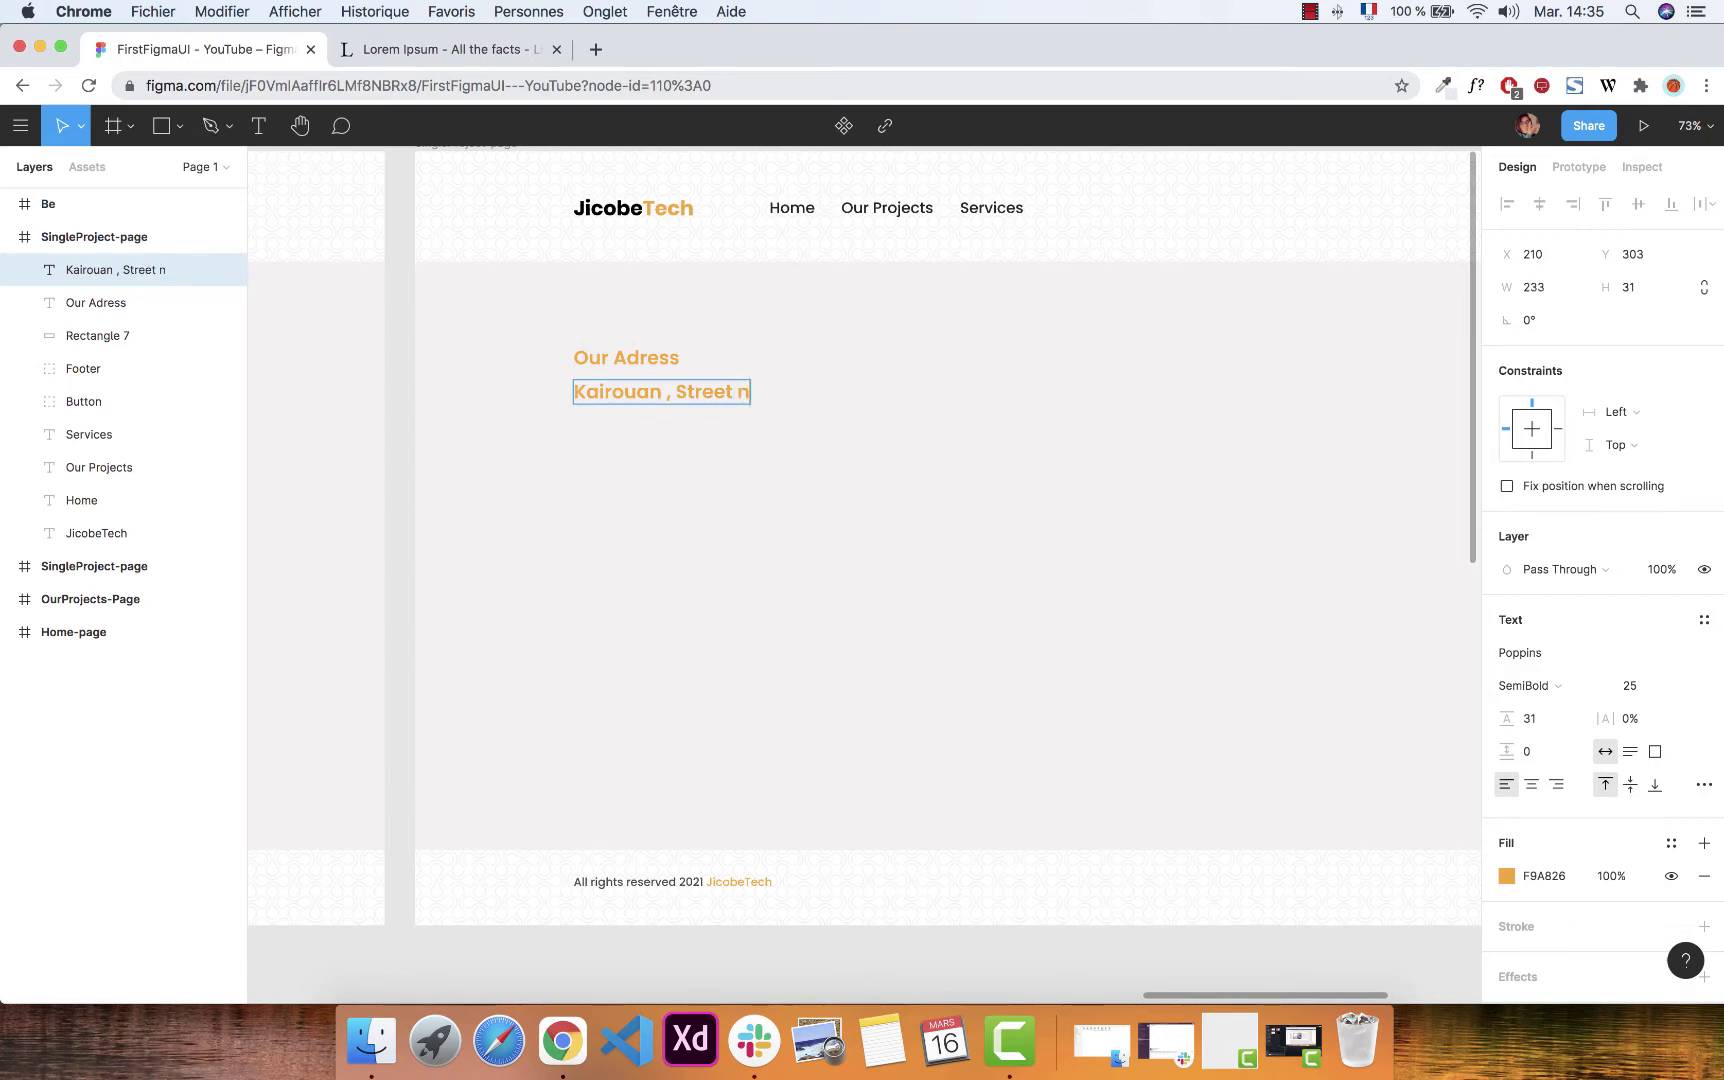
type(")45678")
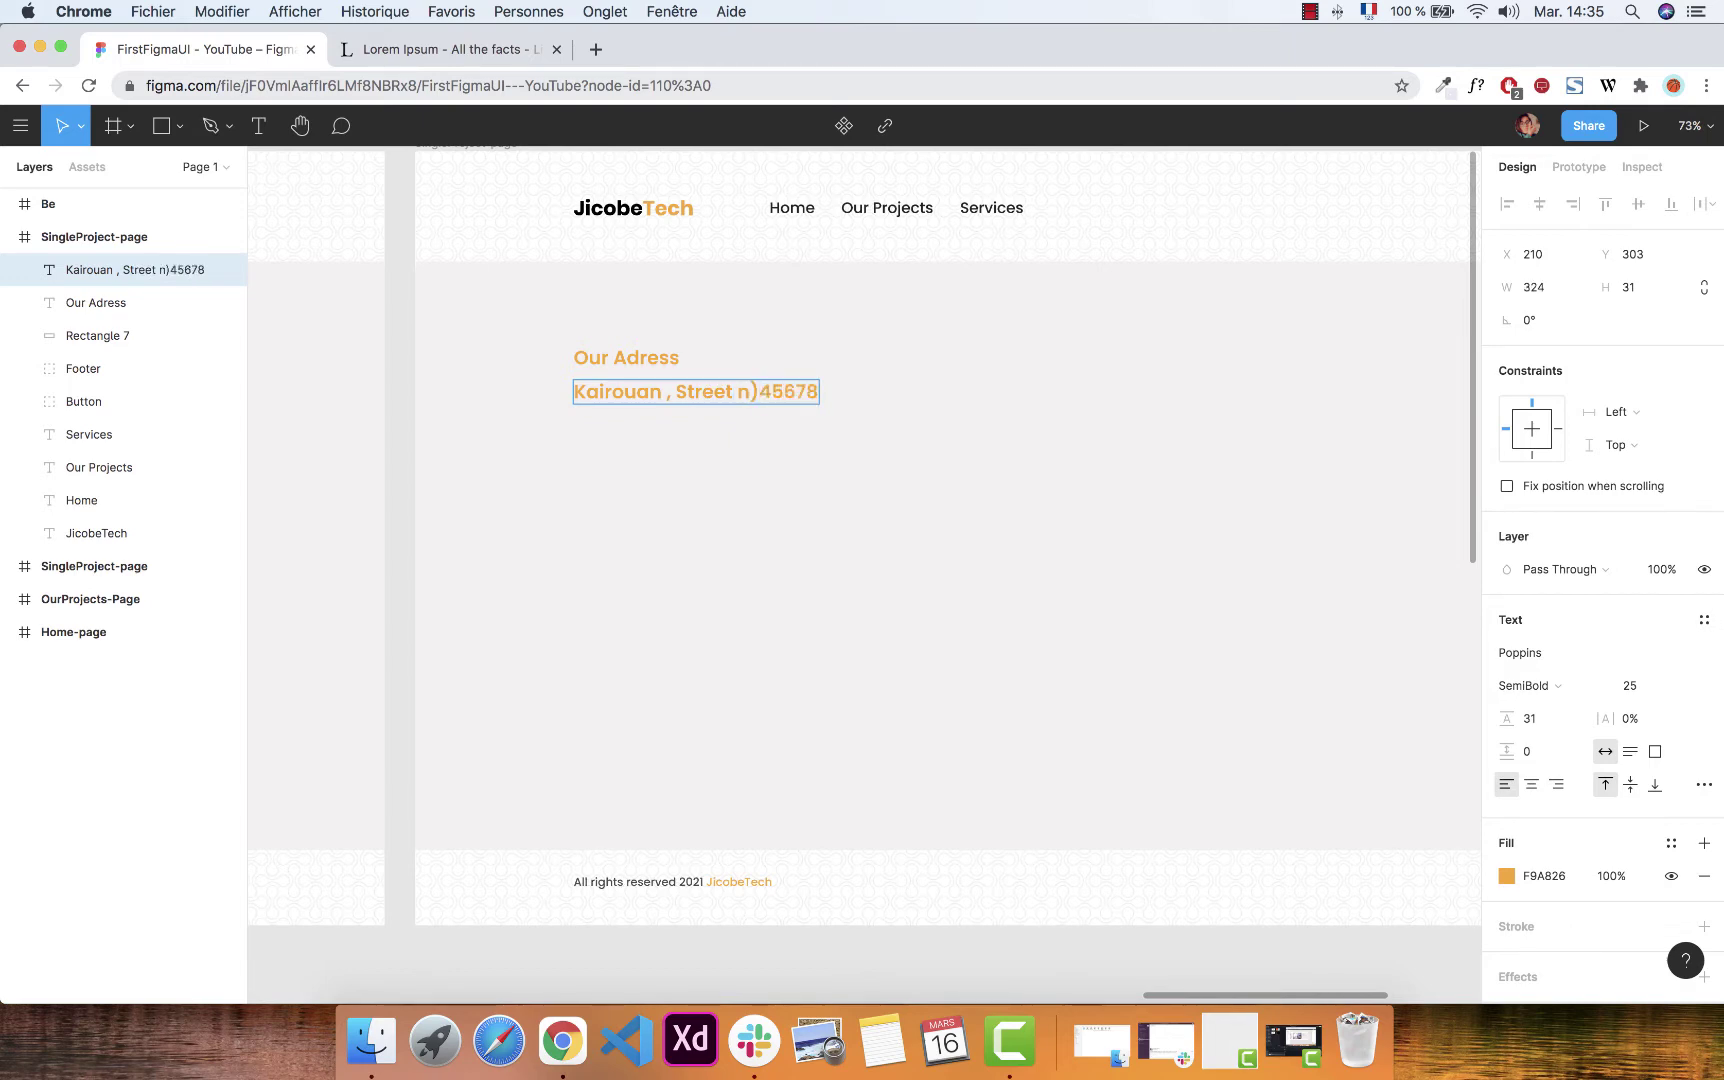
key("Return")
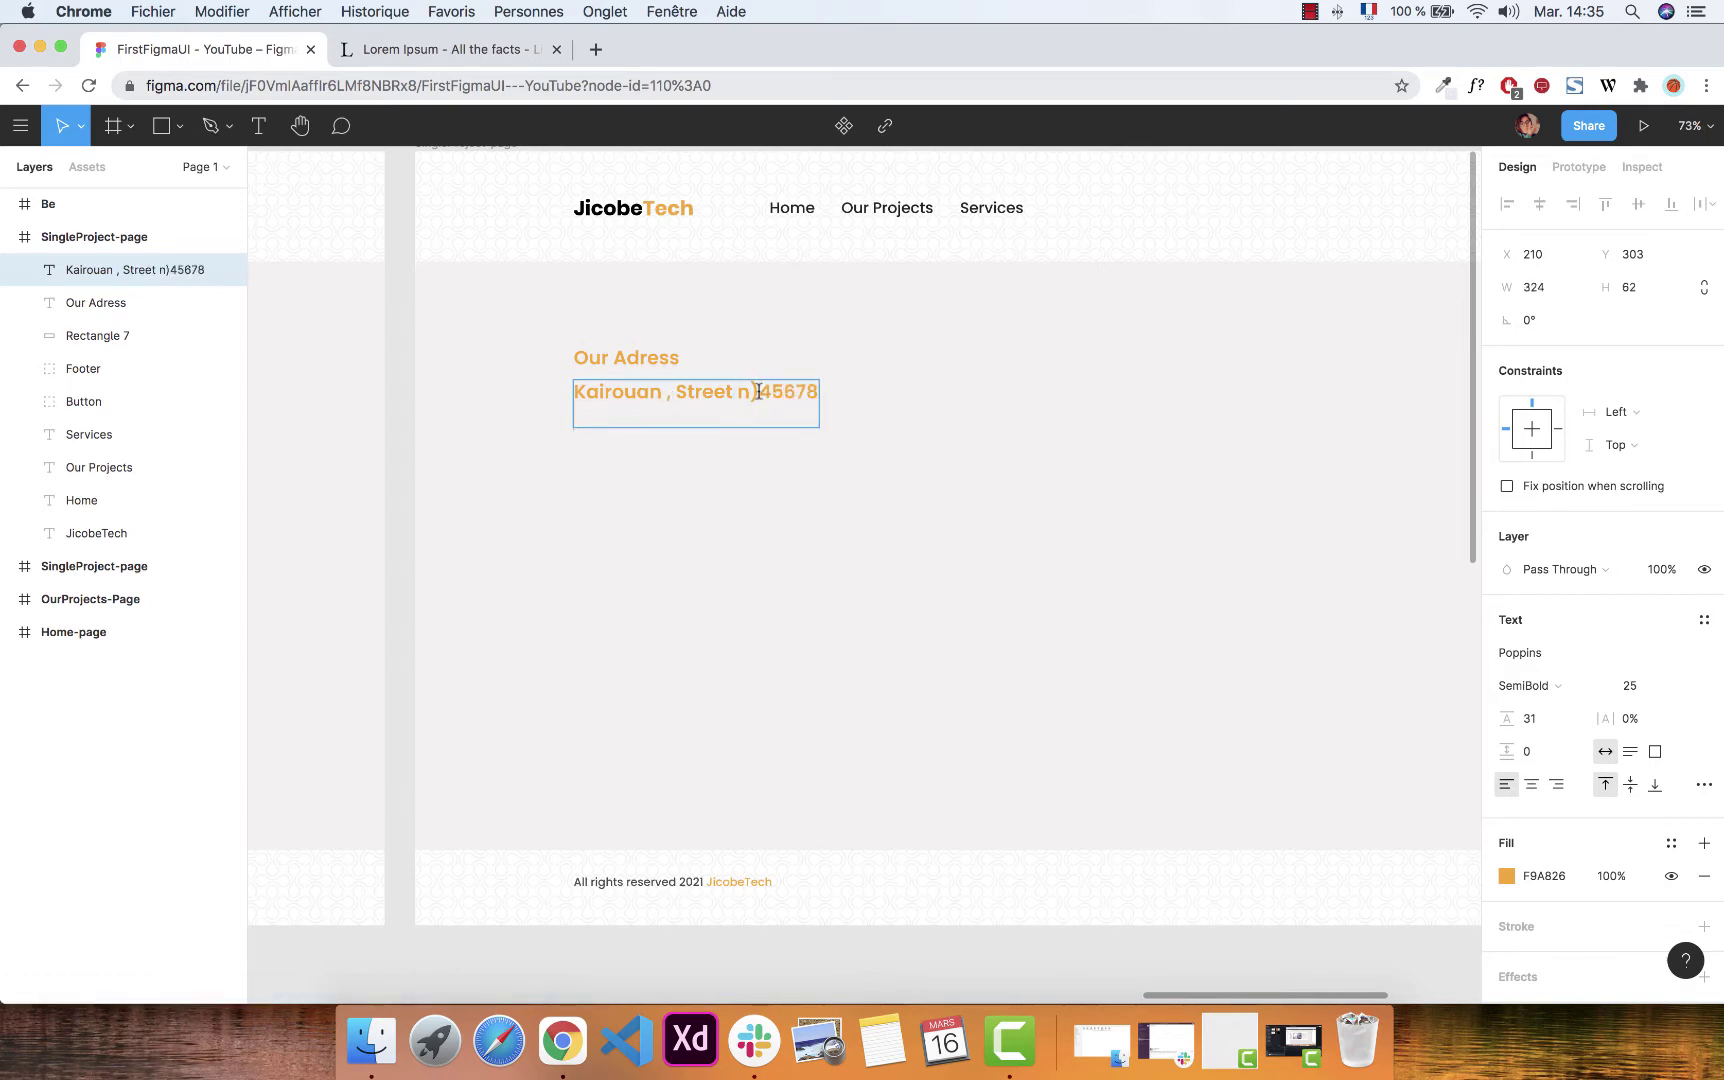
key("BackSpace")
type("°45678 , Tunisia")
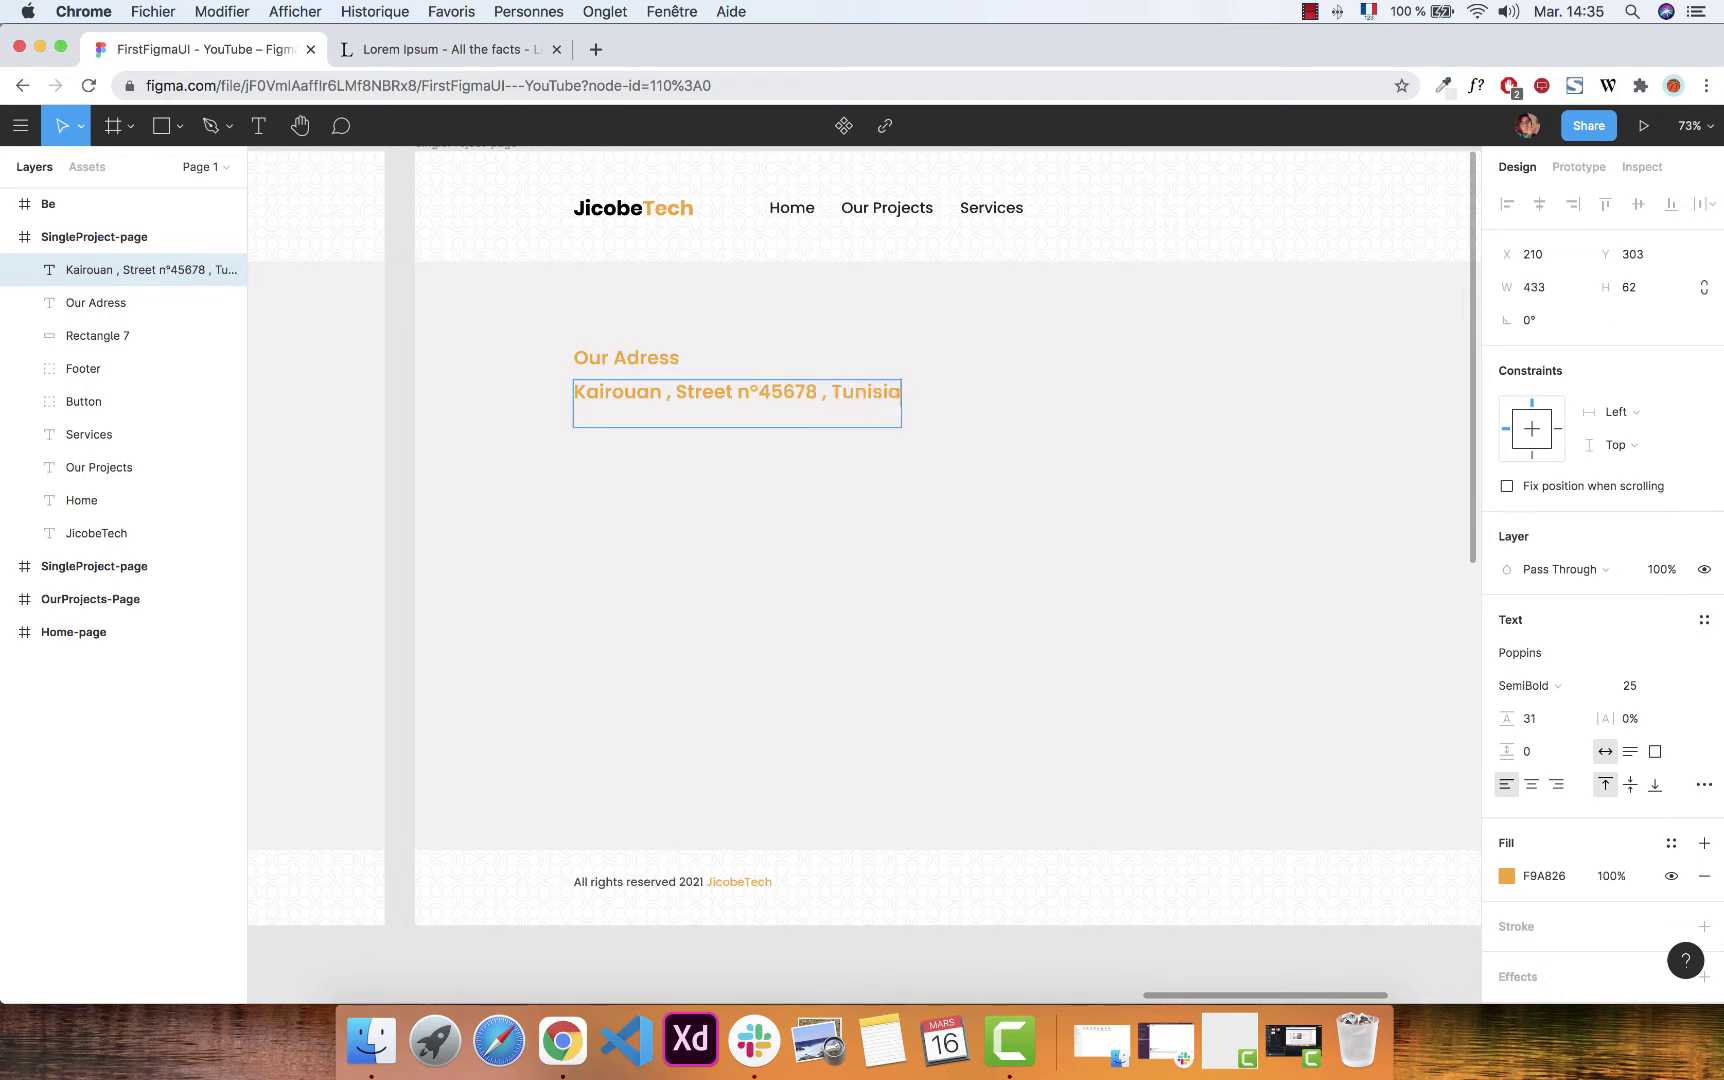
key("Escape")
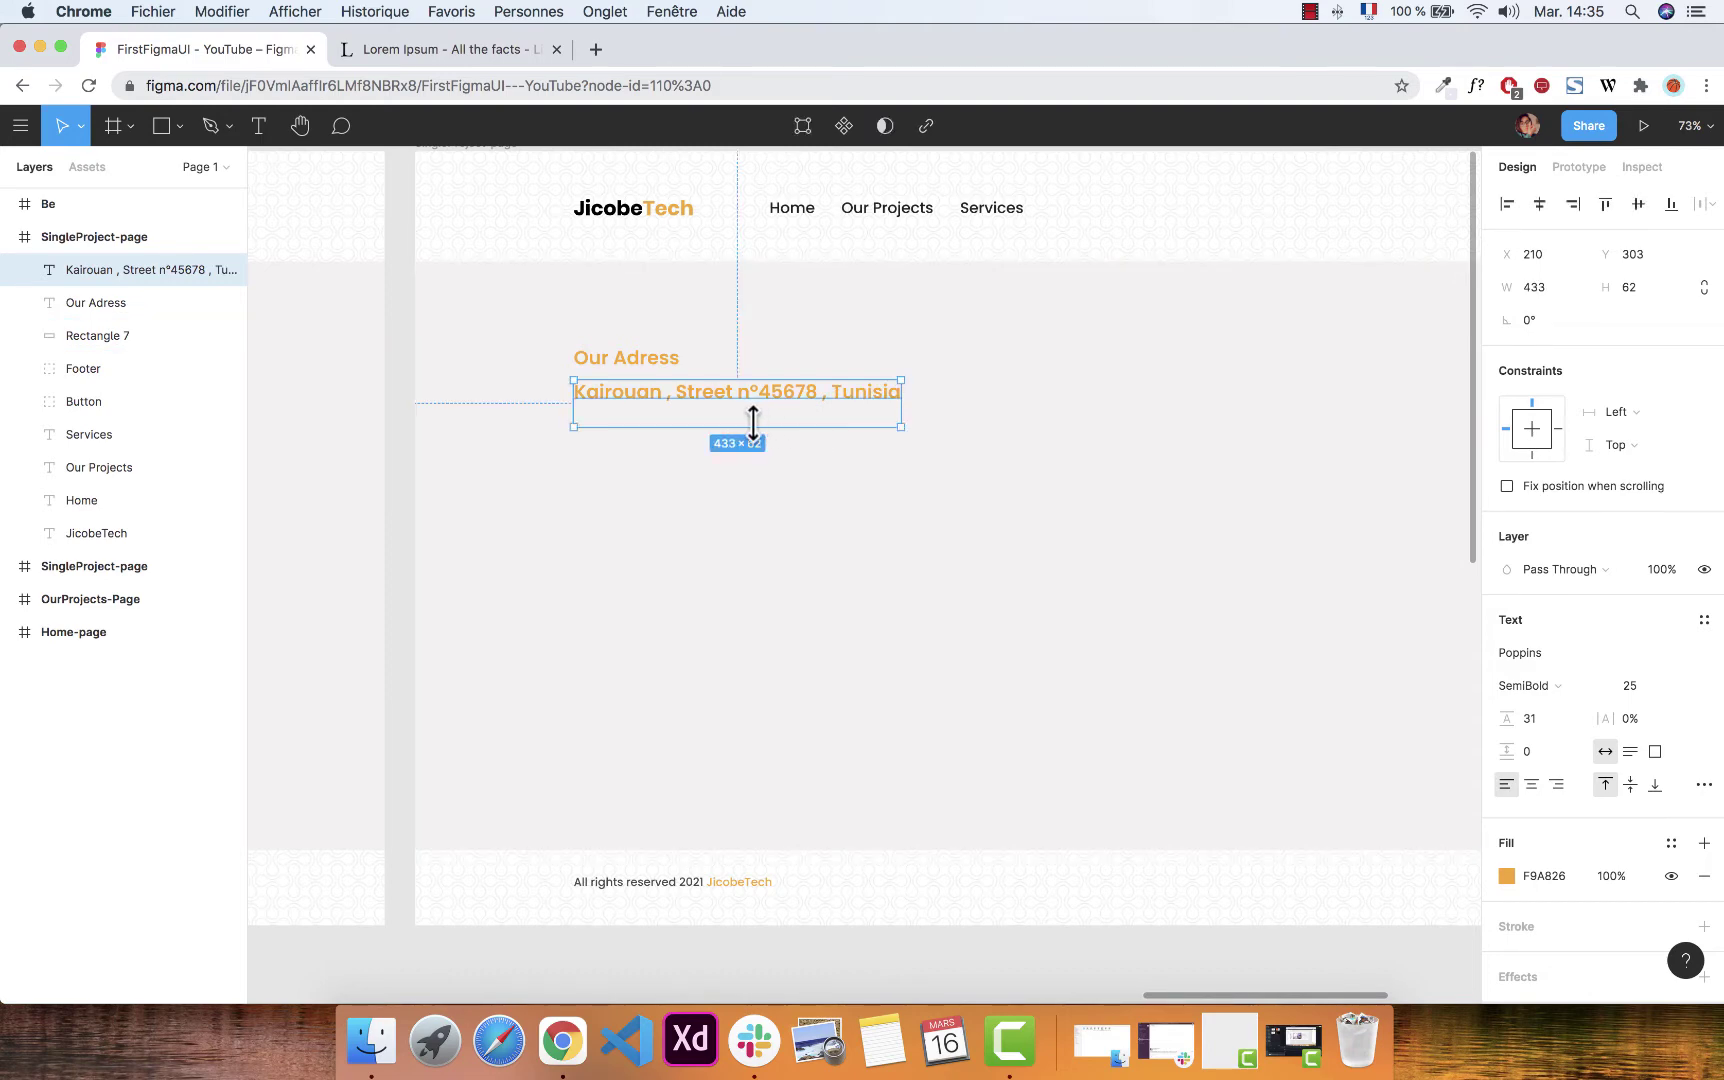
left_click_drag(750, 427, 750, 399)
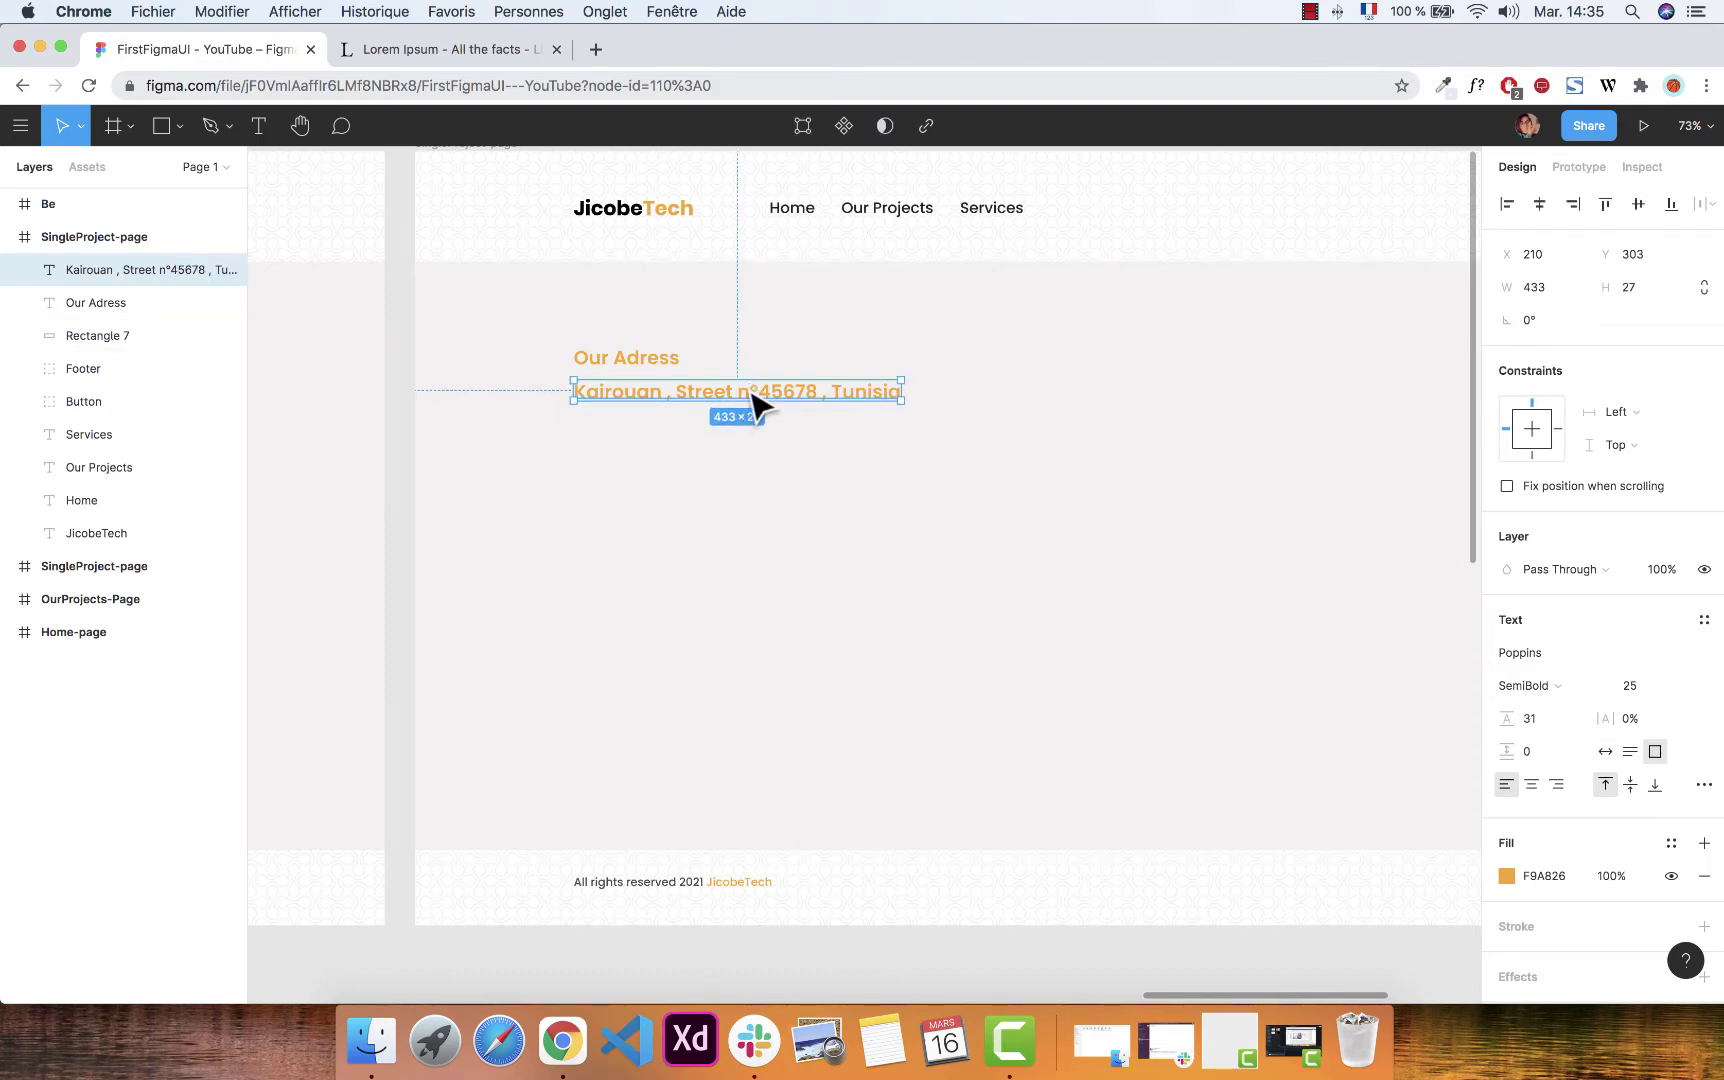
Set the address line to Regular weight and font size 17.
key("Return")
left_click(1563, 686)
left_click(1545, 640)
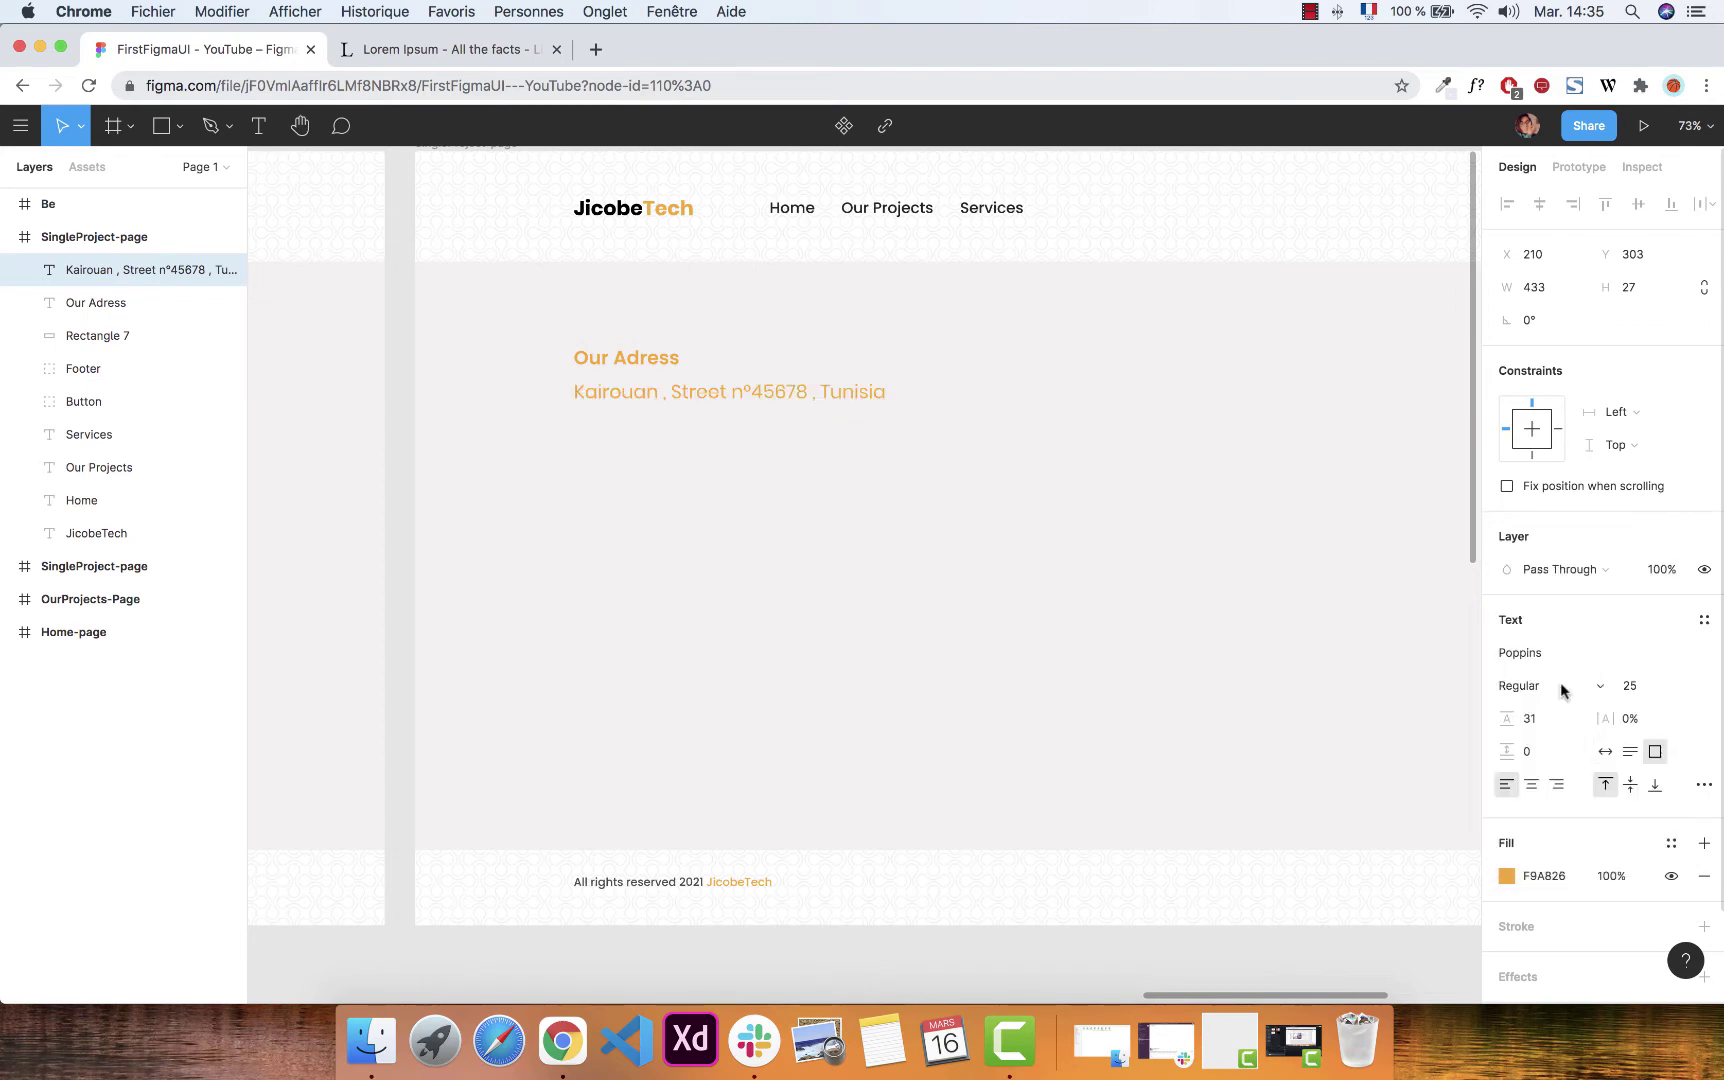
left_click(1640, 687)
key("Down")
key("Down")
key("Down")
key("Down")
key("Down")
key("Down")
key("Down")
key("Down")
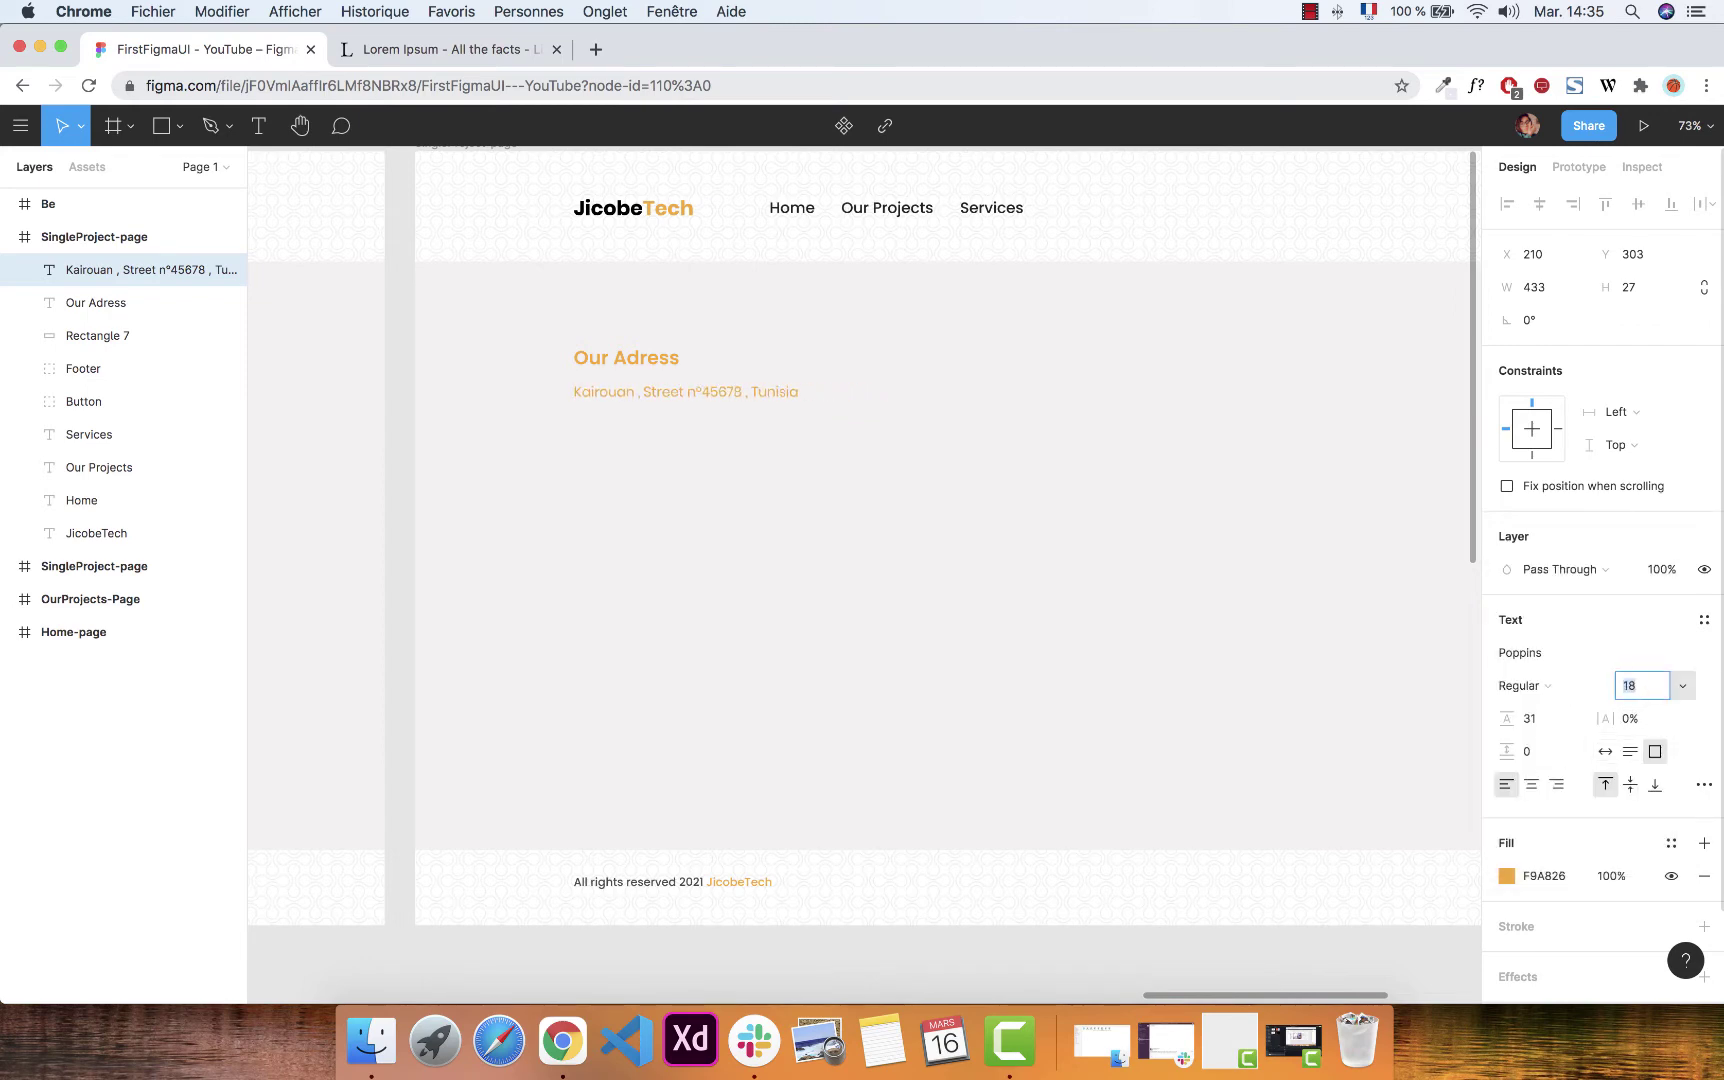
Change the address line's fill colour to dark grey 222222.
left_click(1531, 877)
type("éé")
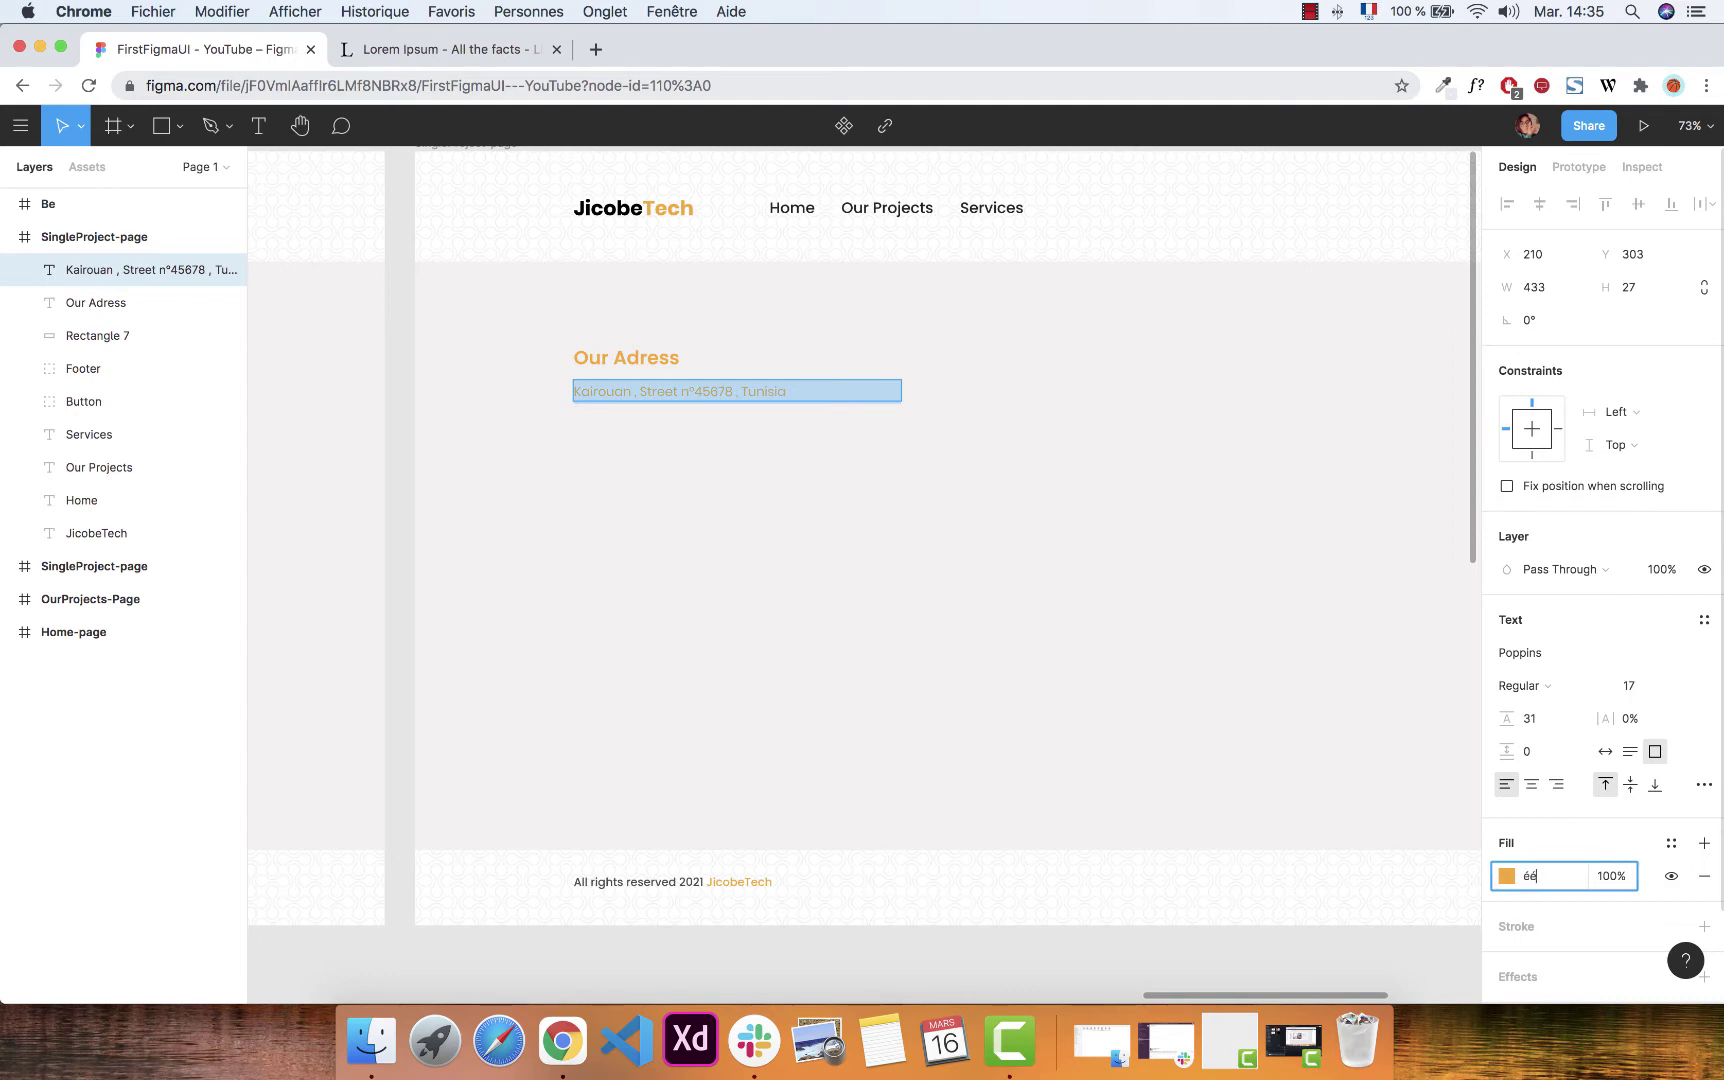
key("Return")
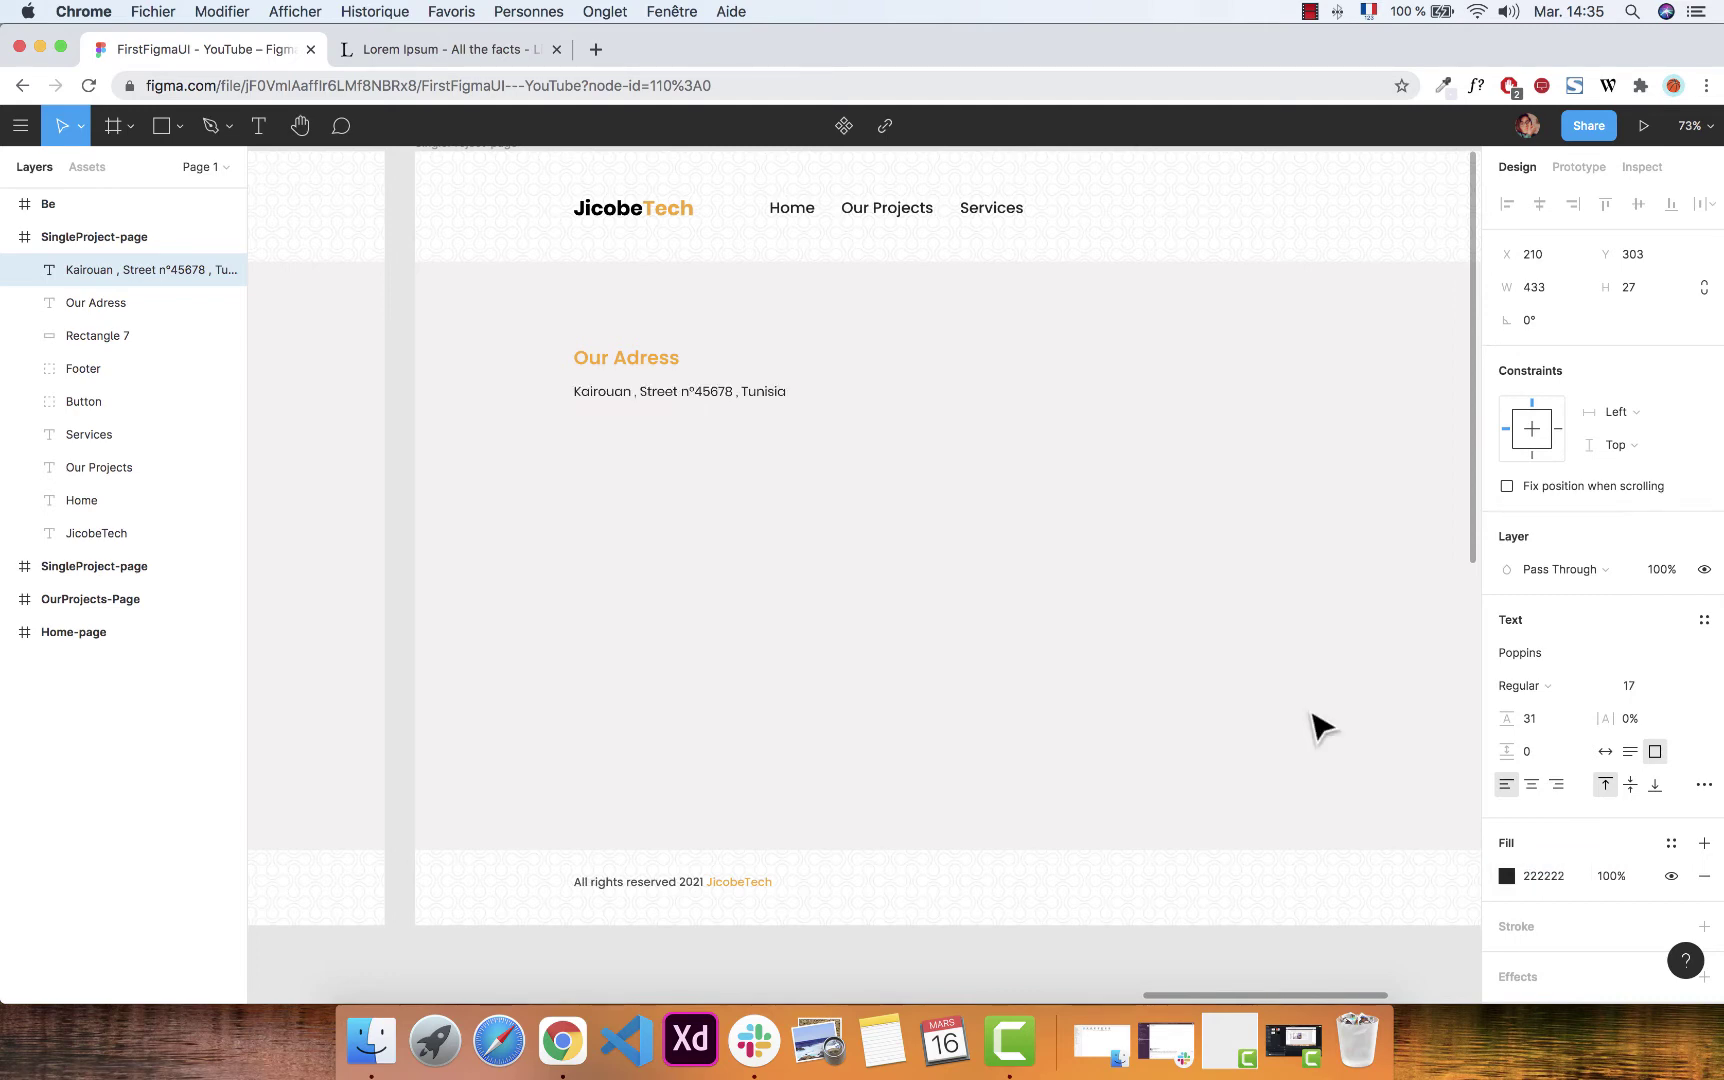
key("Escape")
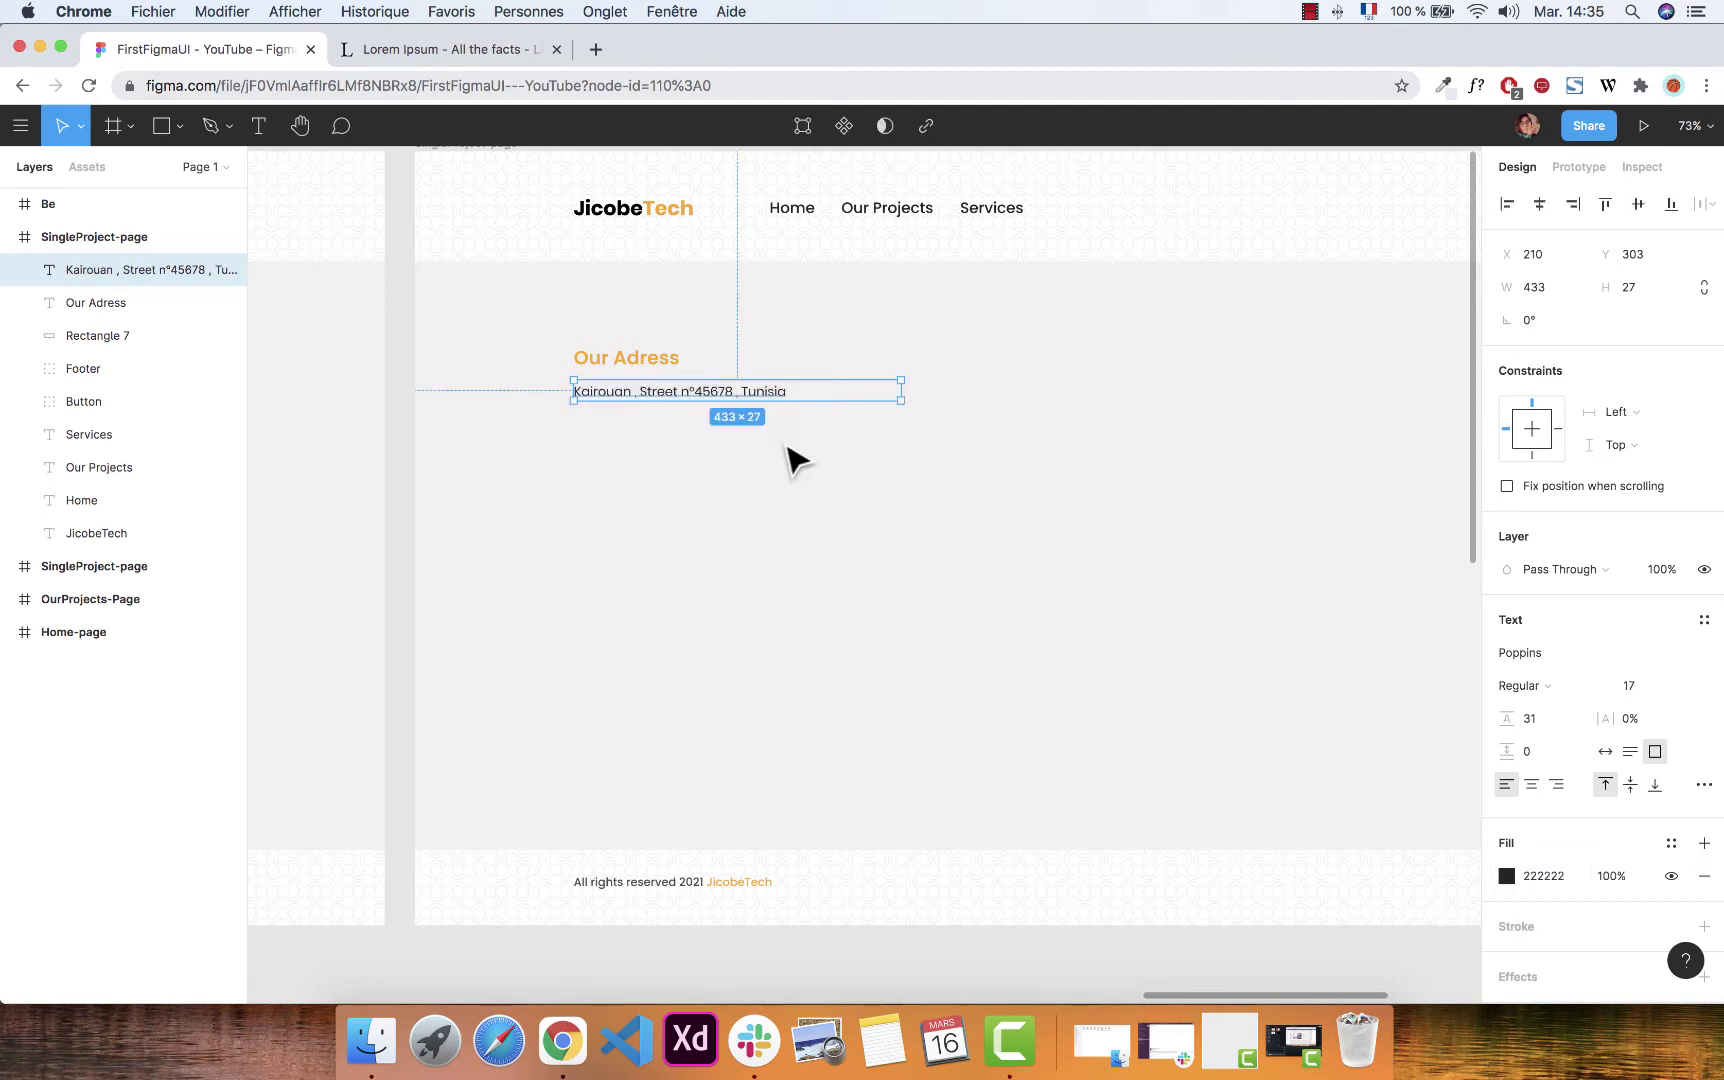
Move the heading and address line together to X 210, Y 304, 14 px apart, and group them.
left_click(613, 370, "shift")
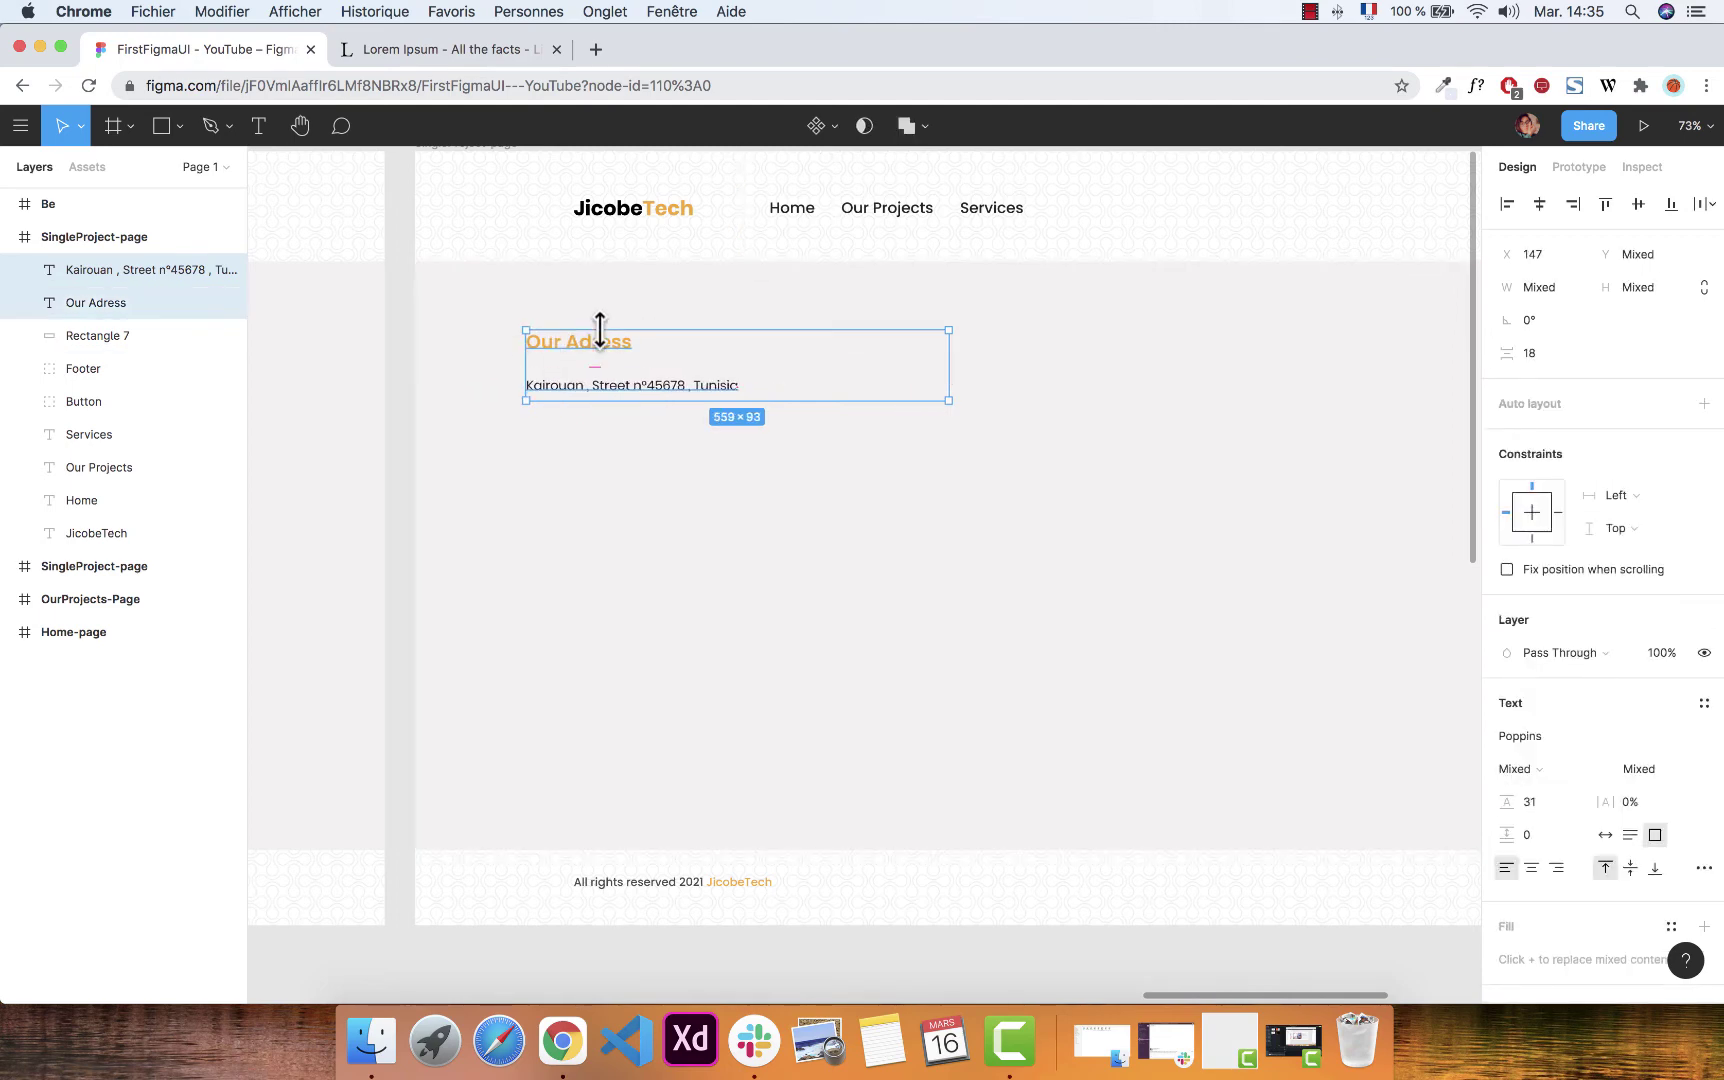
left_click_drag(616, 373, 620, 408)
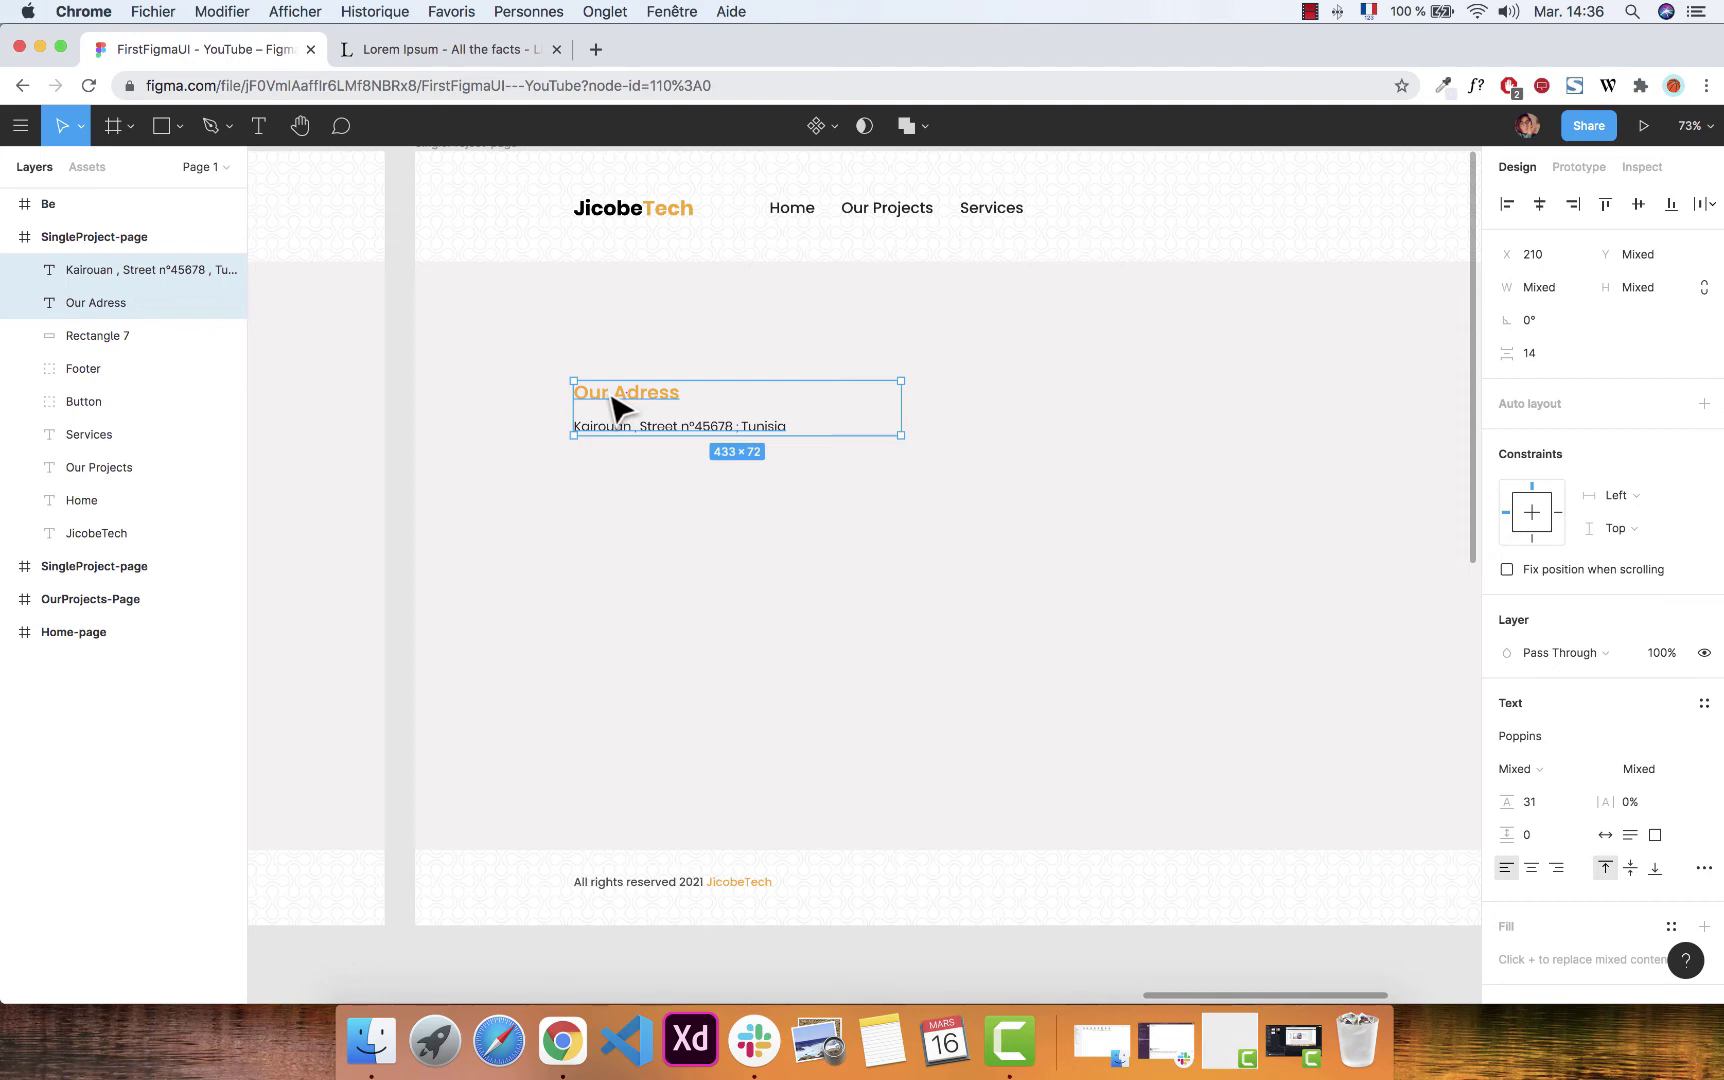
key("super+g")
Rename the grouped heading and address line as adress.
double_click(108, 270)
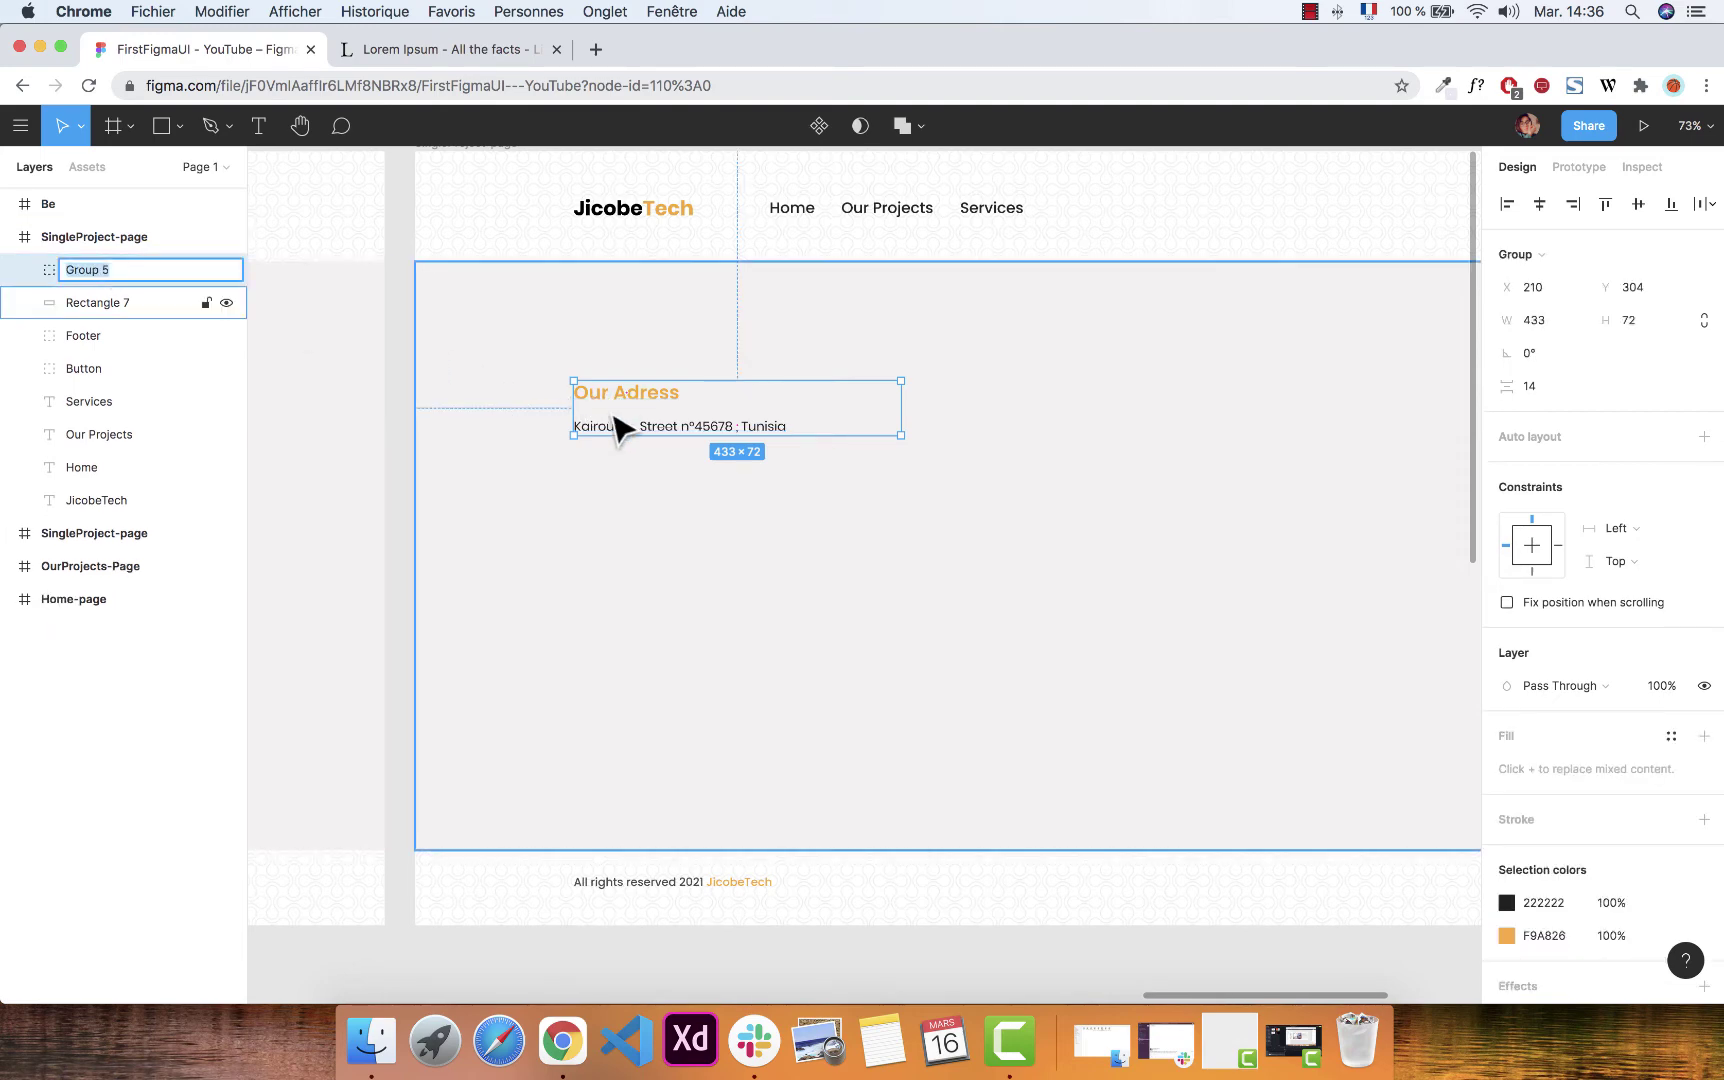
type("ad")
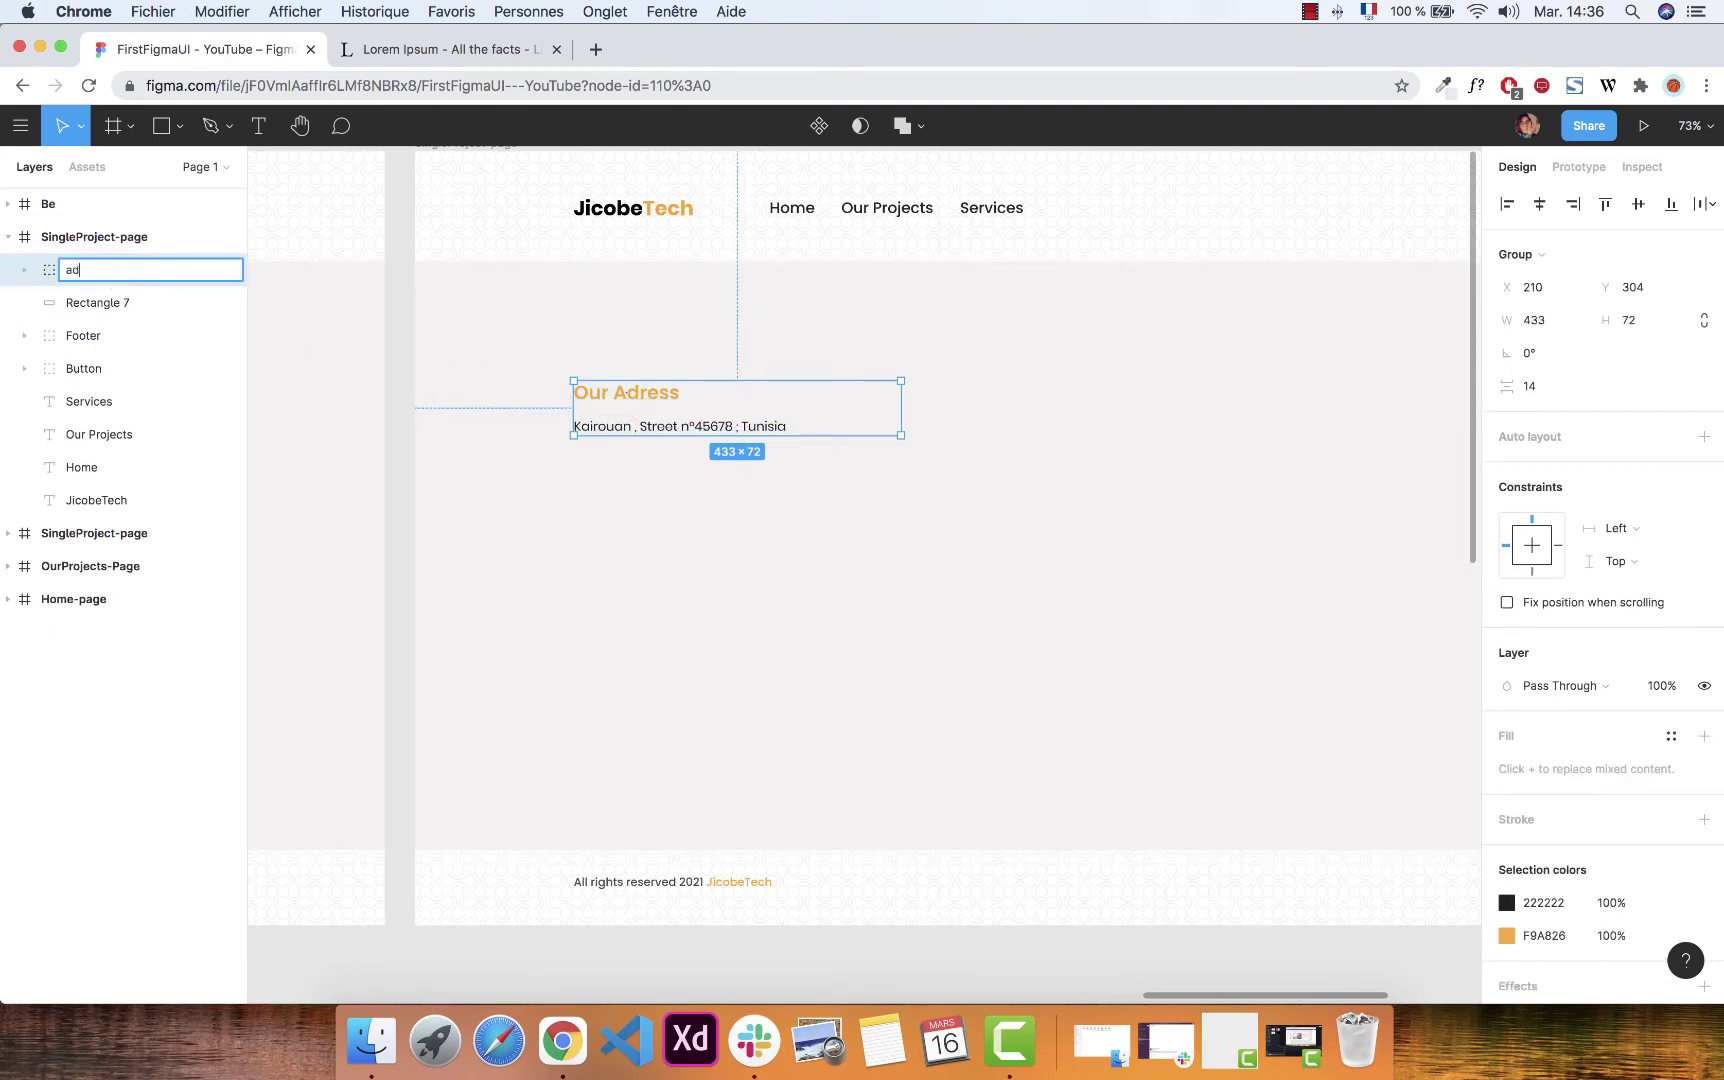
type("ress")
key("Return")
Move the address line inside its group up 4 px to Y 345.
left_click(697, 442)
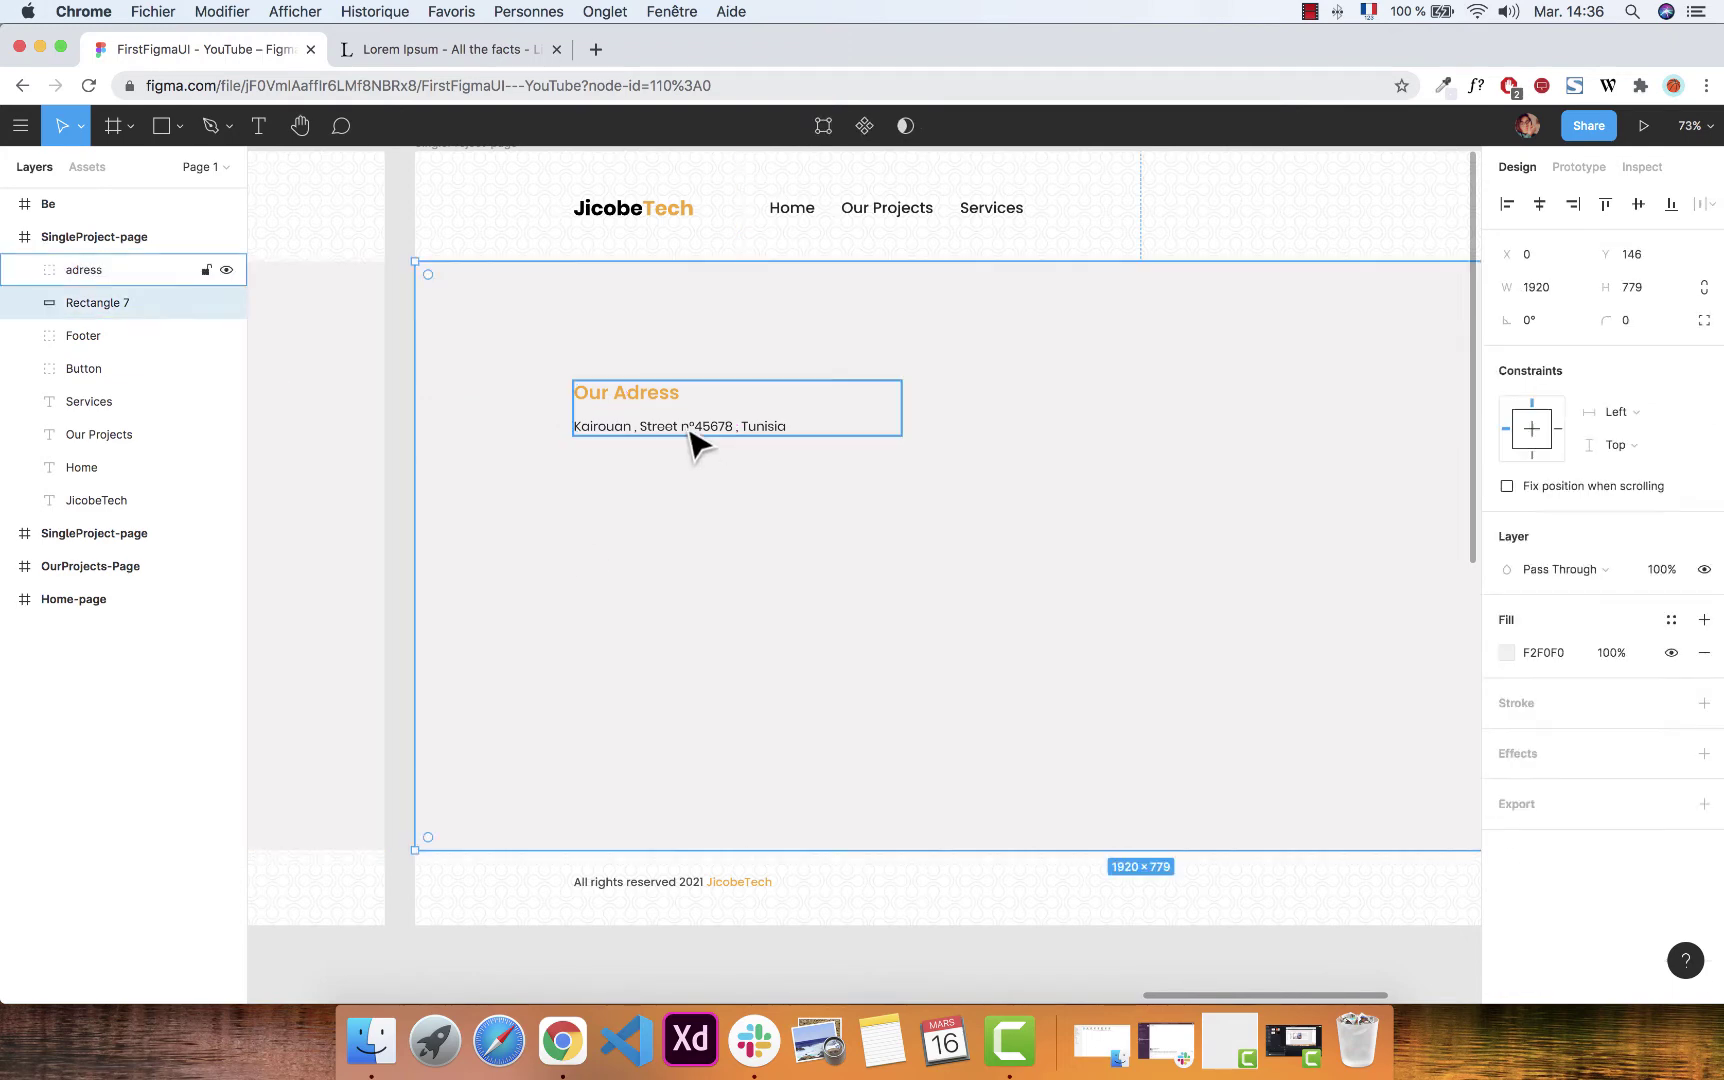
left_click(673, 441)
left_click(662, 425)
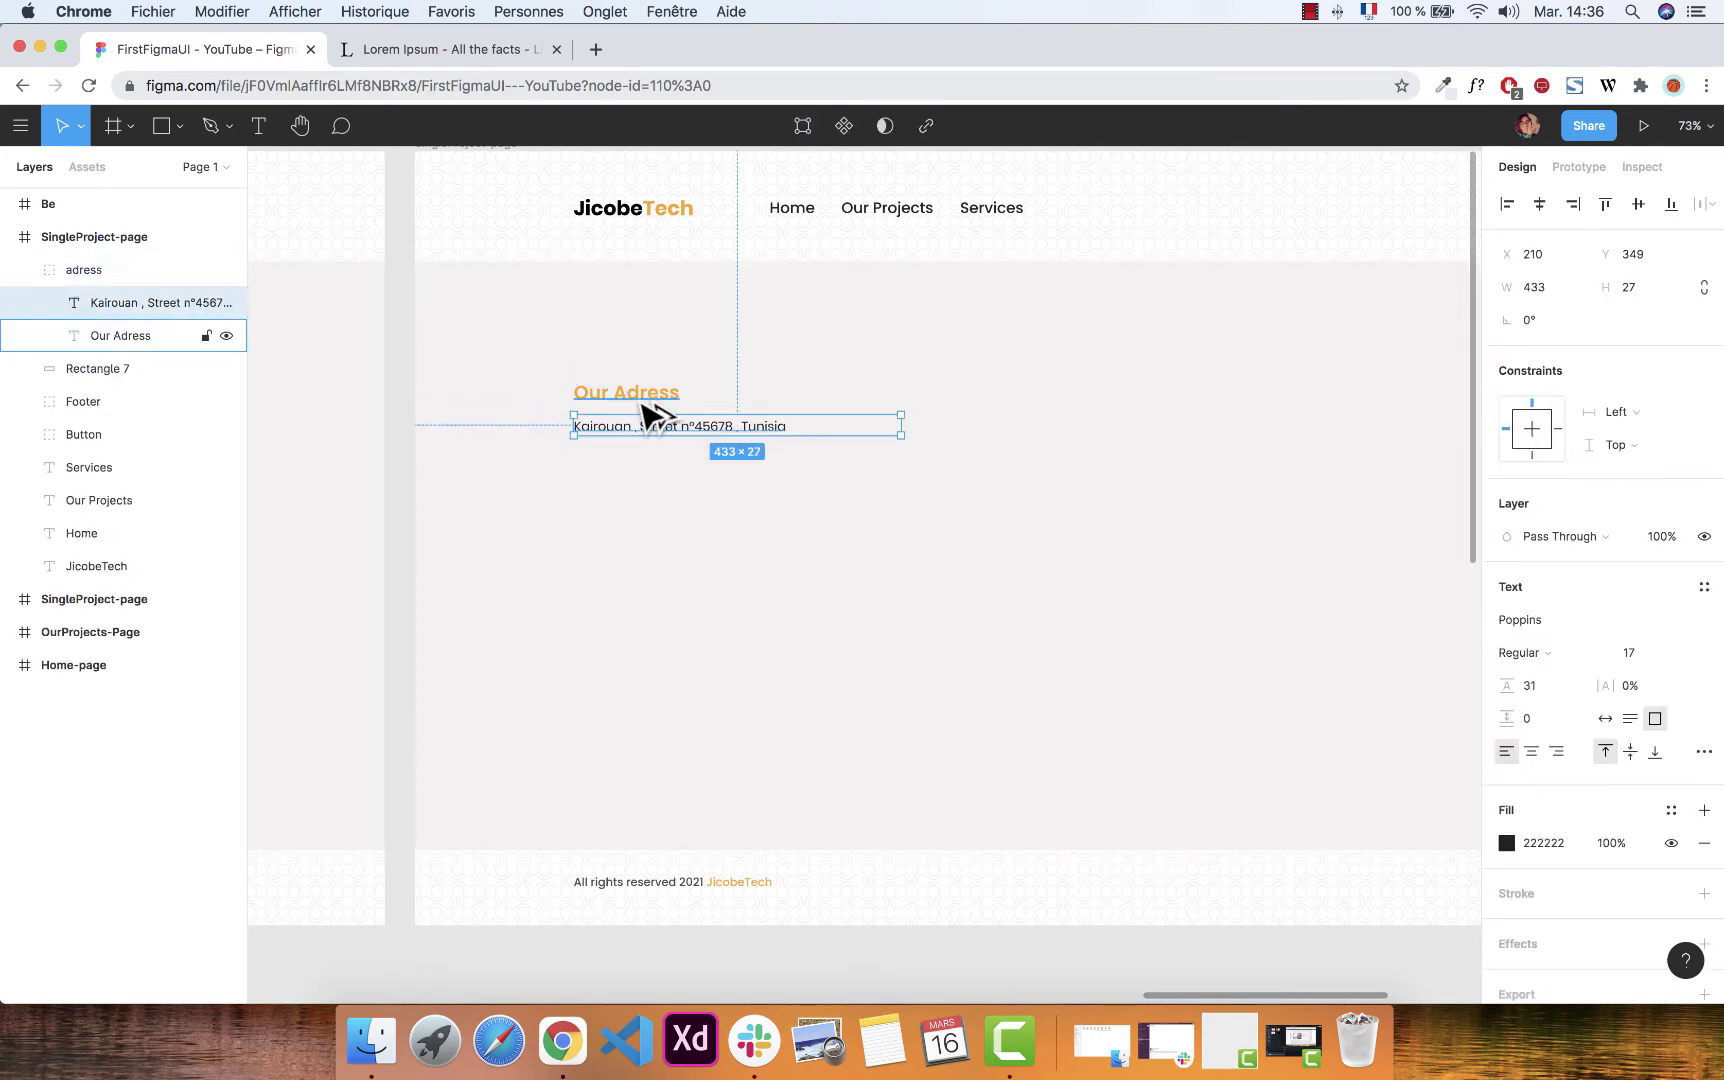
key("alt")
key("Up")
key("Up")
key("Up")
key("Up")
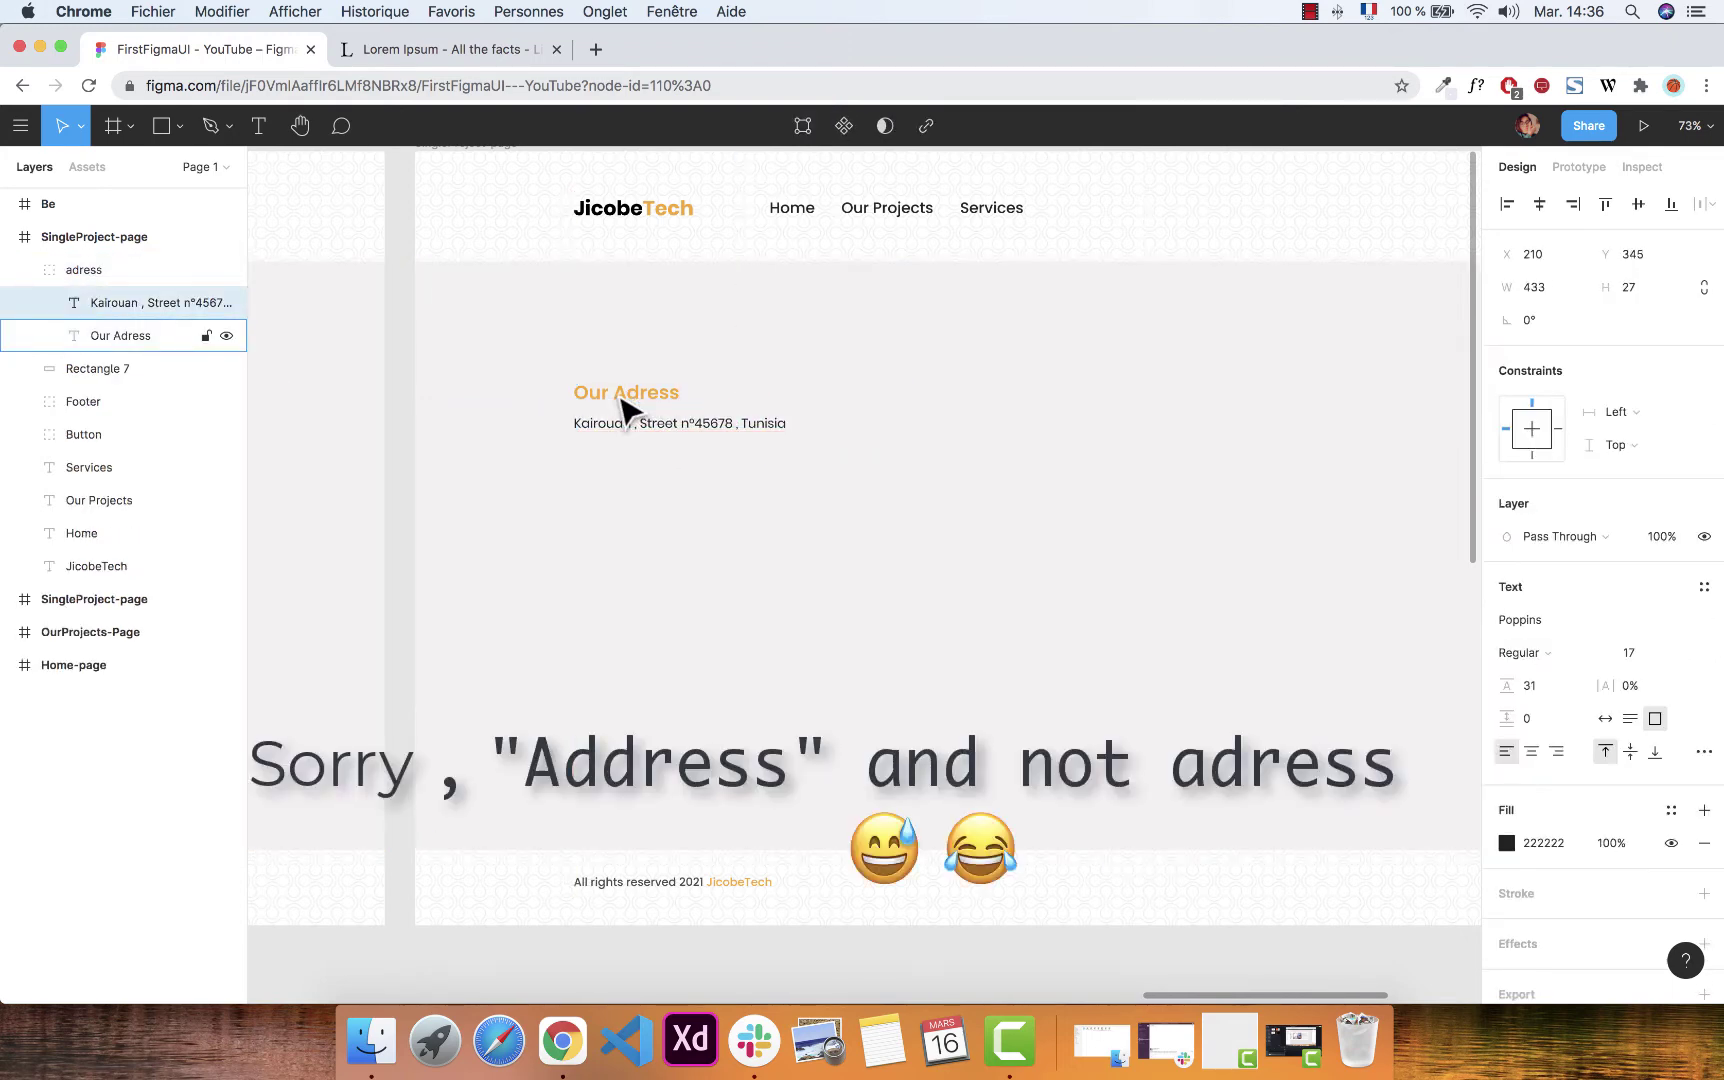
Duplicate the adress group, place the copy directly below it at X 210, Y 413, and rename the copy Tel.
left_click(40, 270)
left_click(31, 270)
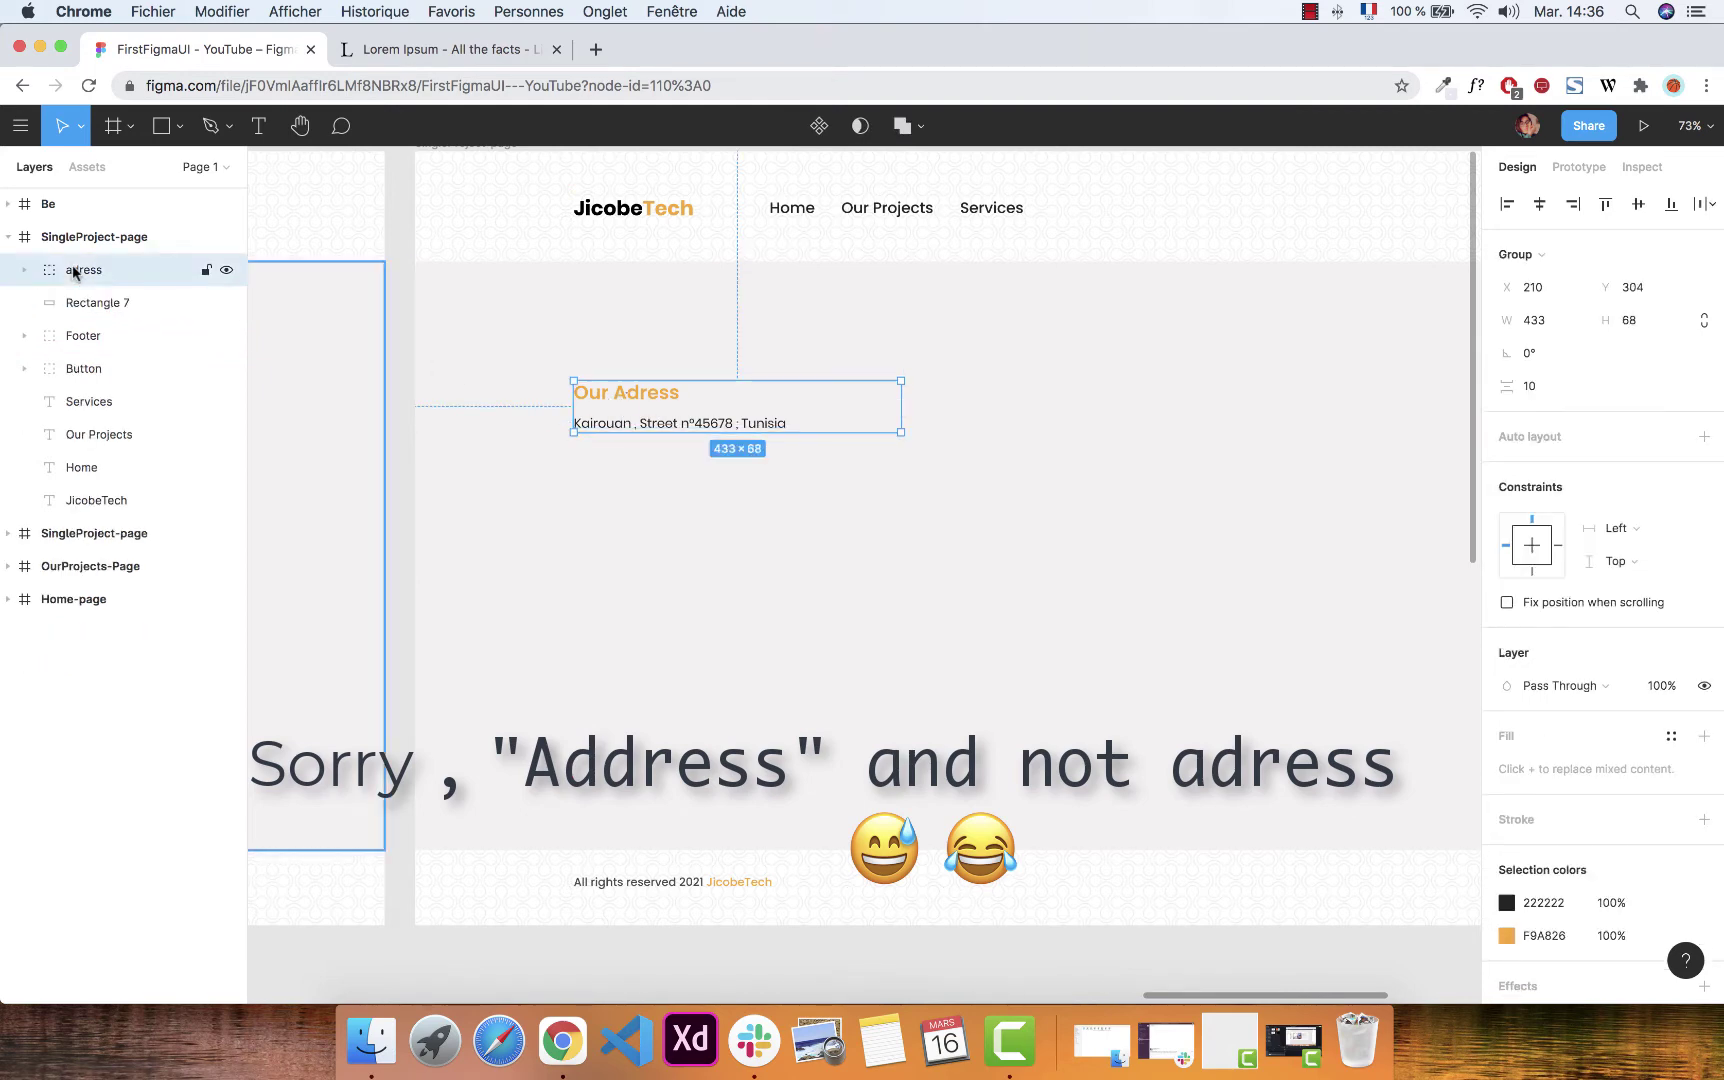
key("ctrl+d")
left_click_drag(635, 408, 628, 490)
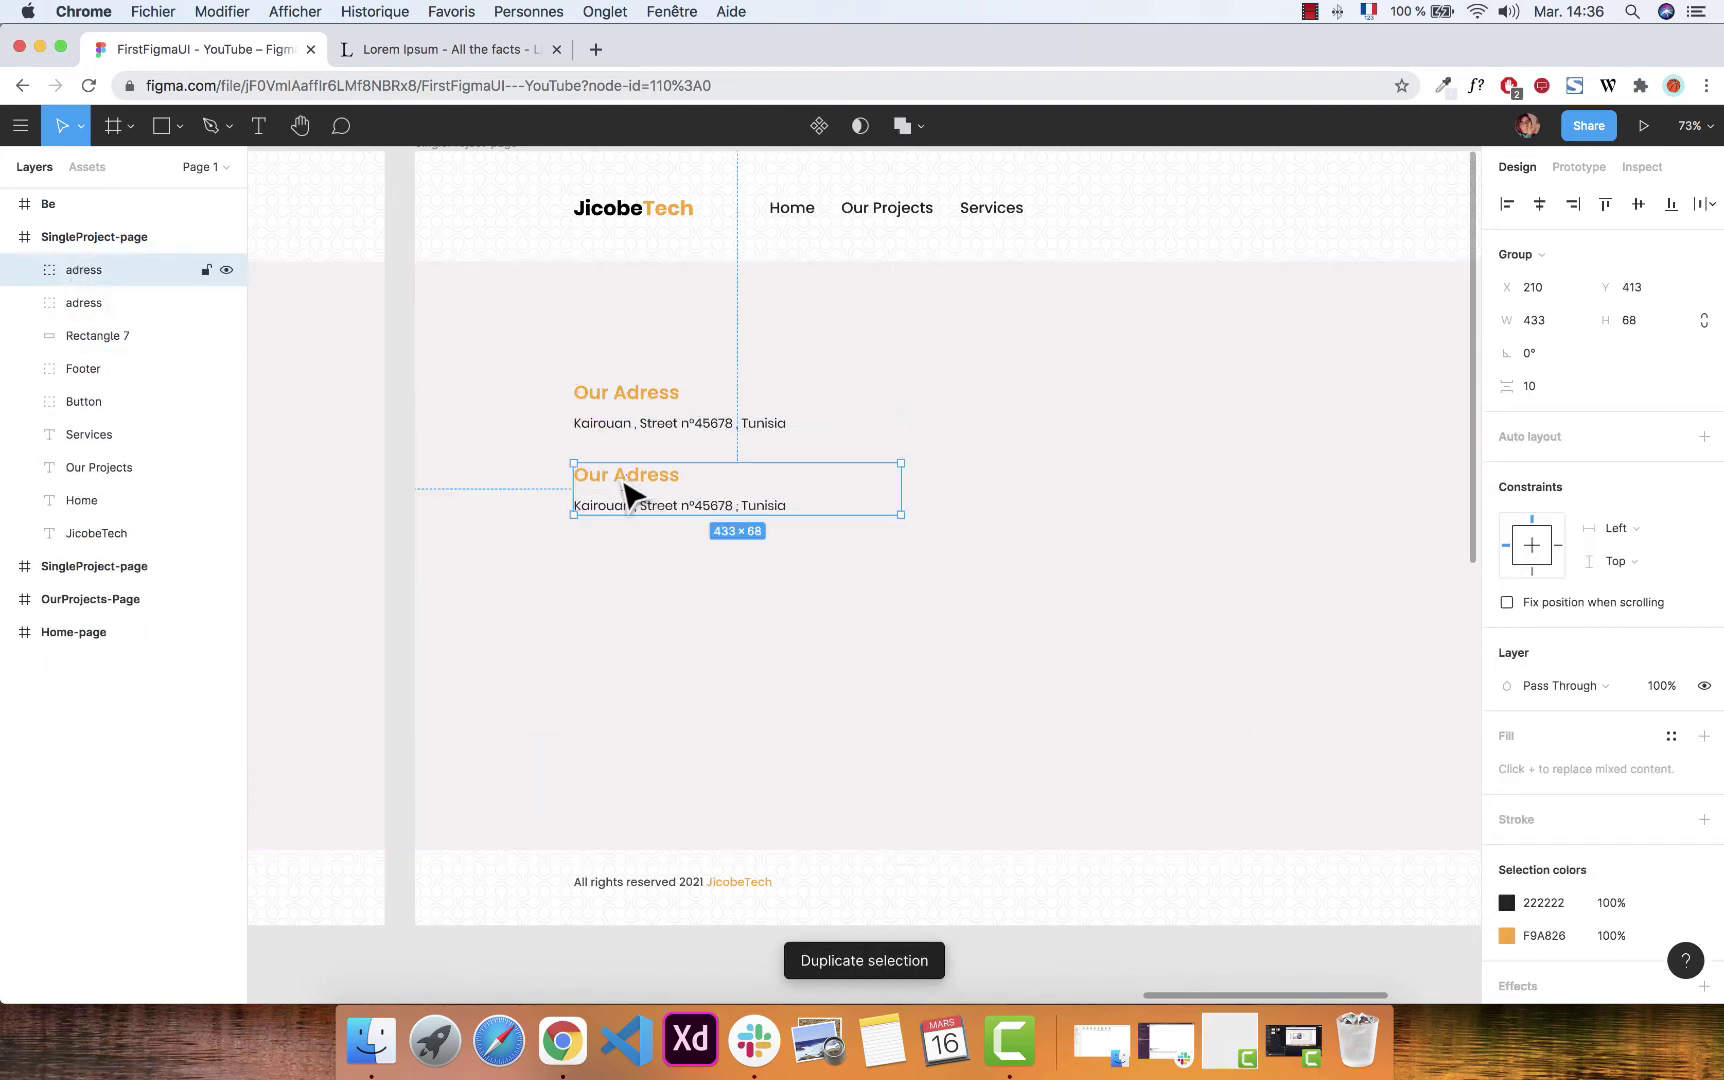
double_click(86, 270)
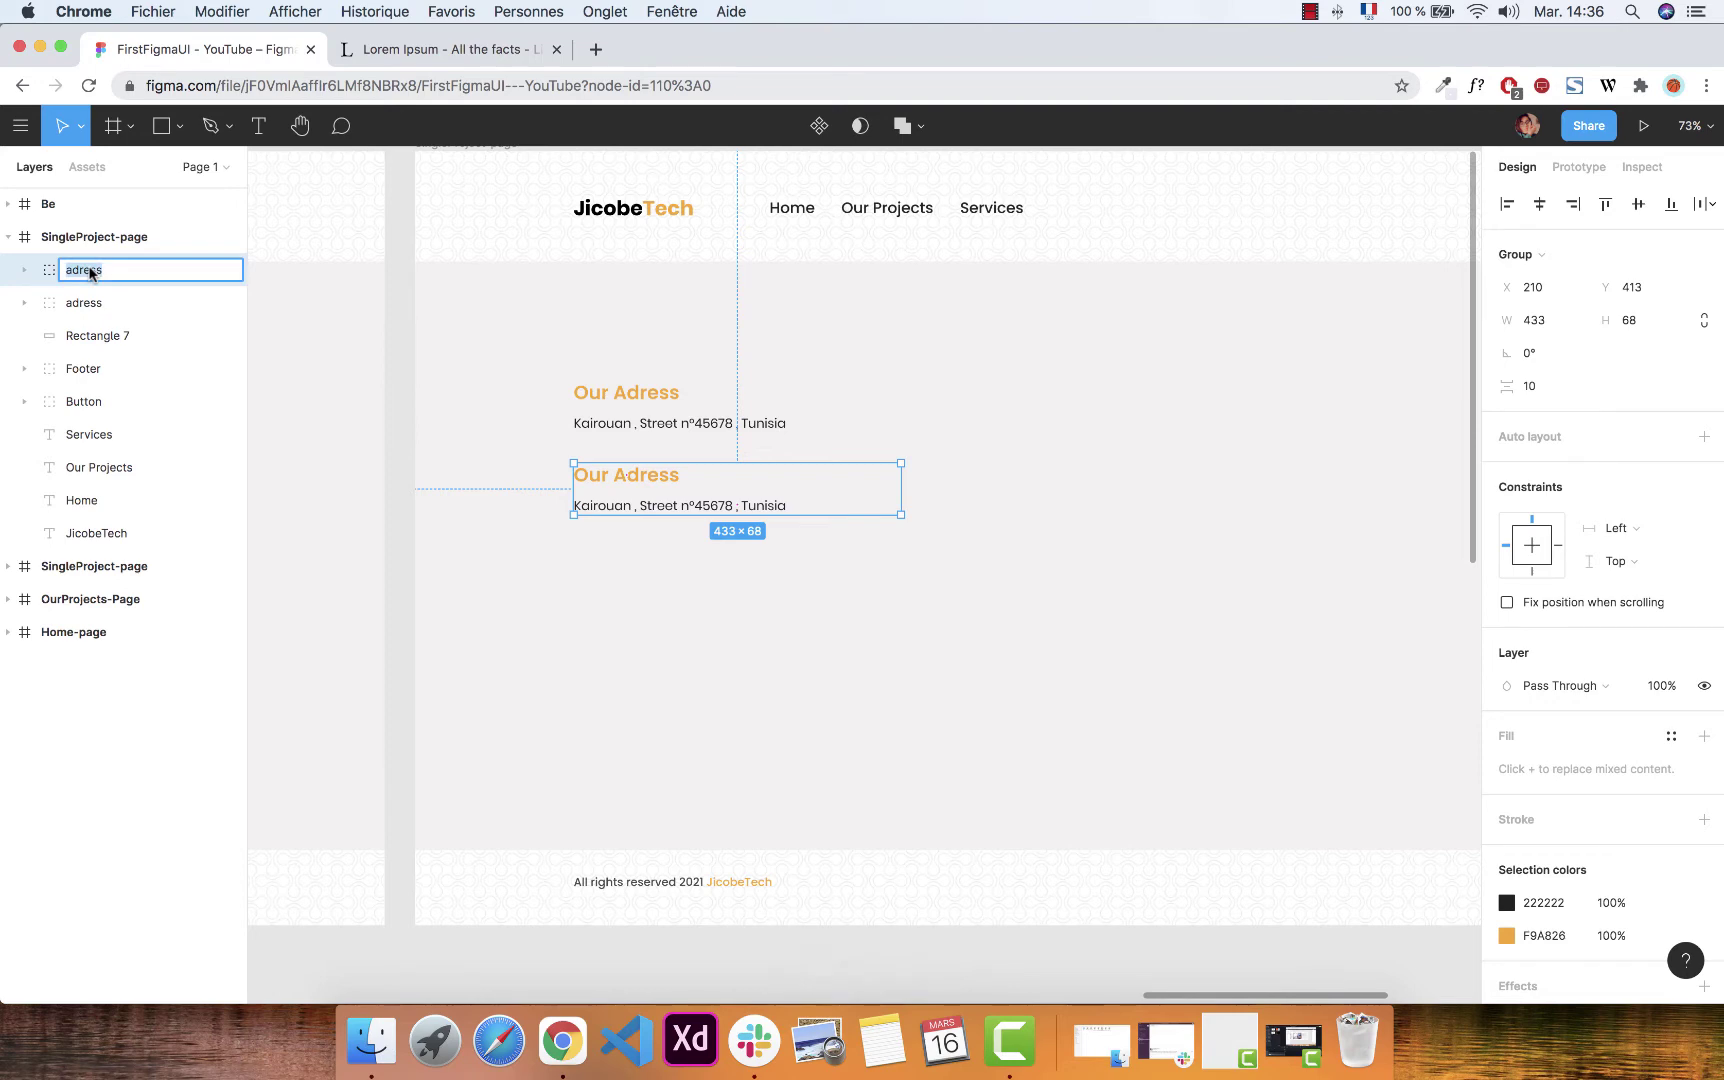
type("Tel")
key("Return")
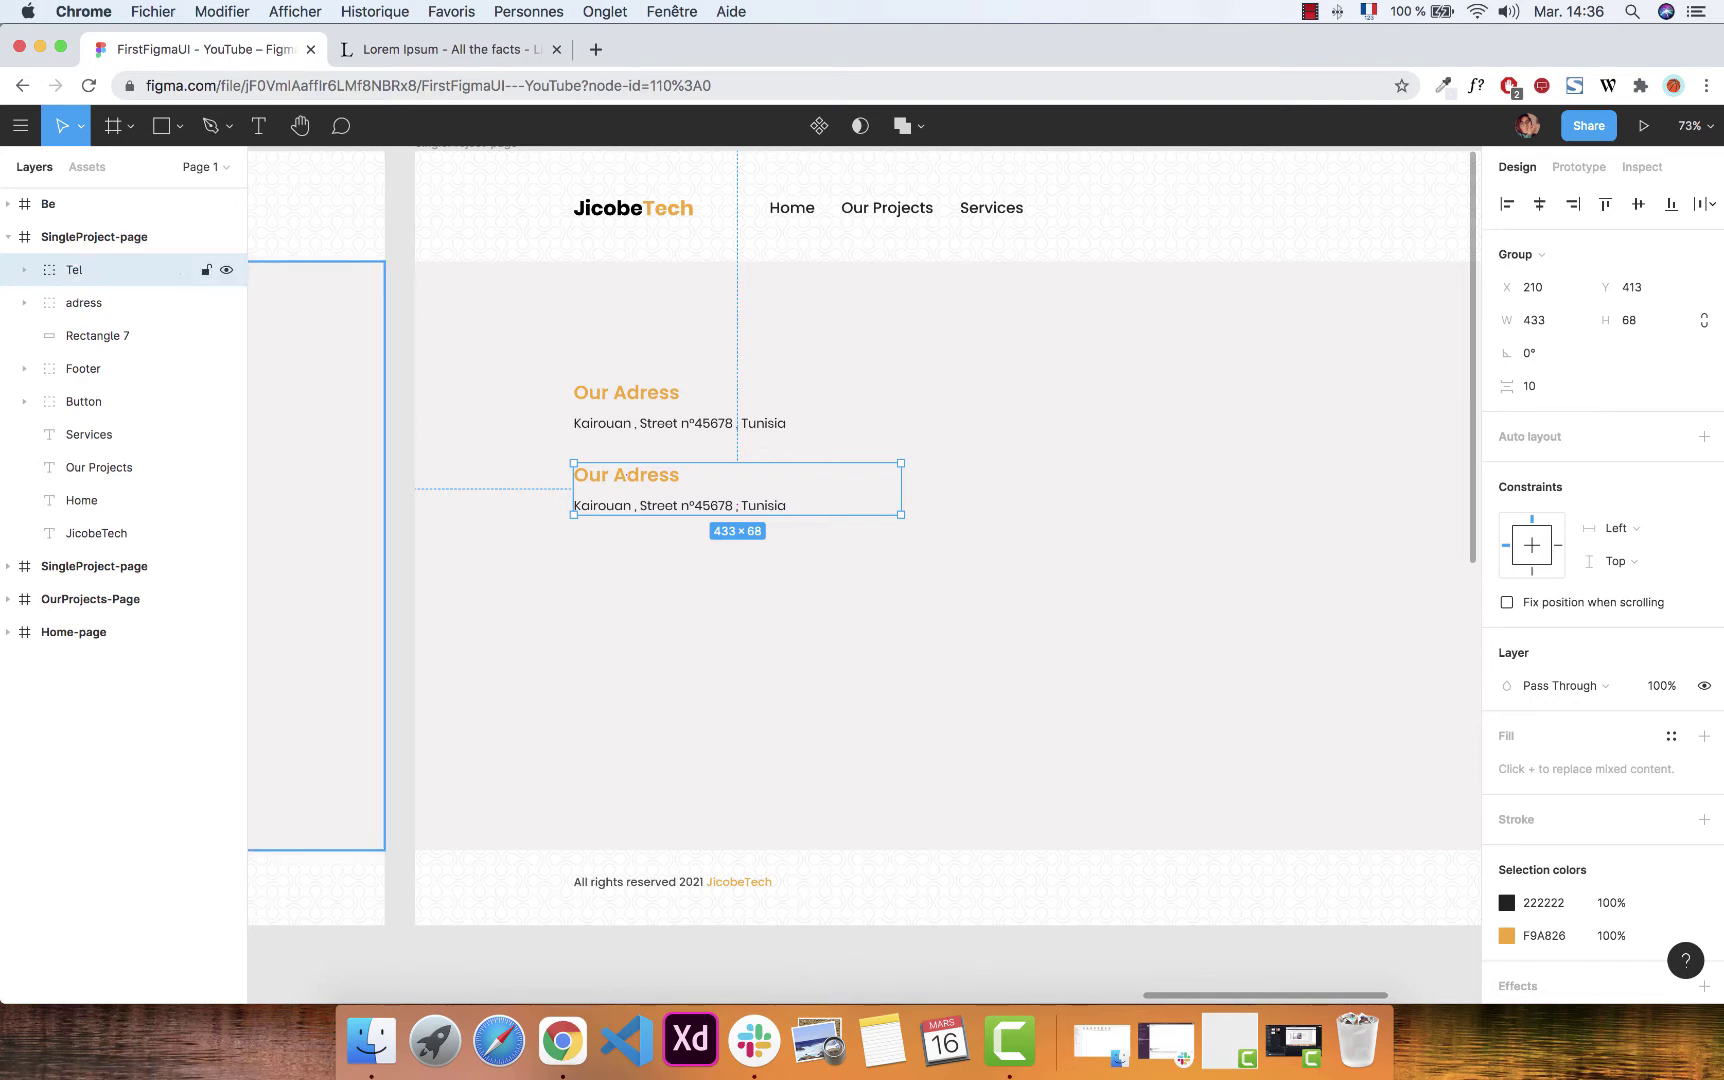
Replace the heading text in the Tel group with "Call us".
double_click(673, 489)
double_click(665, 475)
type("T")
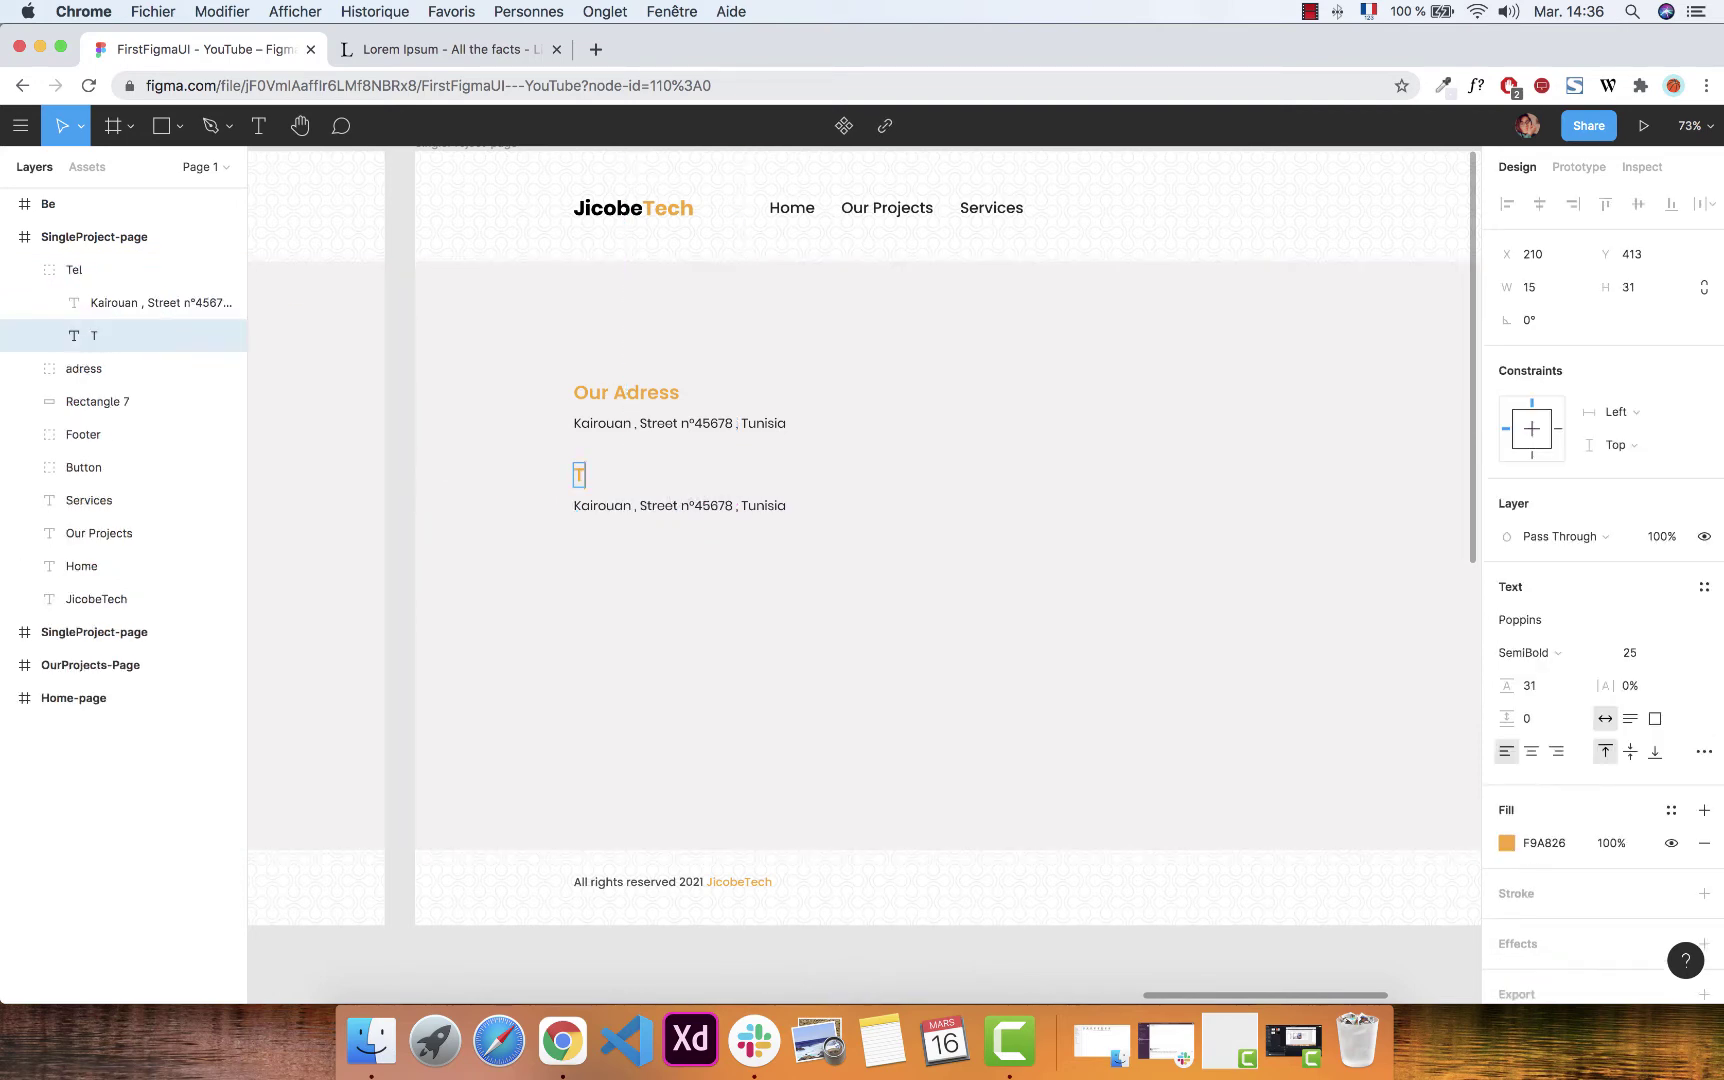
type("ele")
key("BackSpace")
key("BackSpace")
key("BackSpace")
key("BackSpace")
type("C")
Replace the address line under the Call us heading with the company's phone number, repeated twice and separated by a comma.
left_click(655, 498)
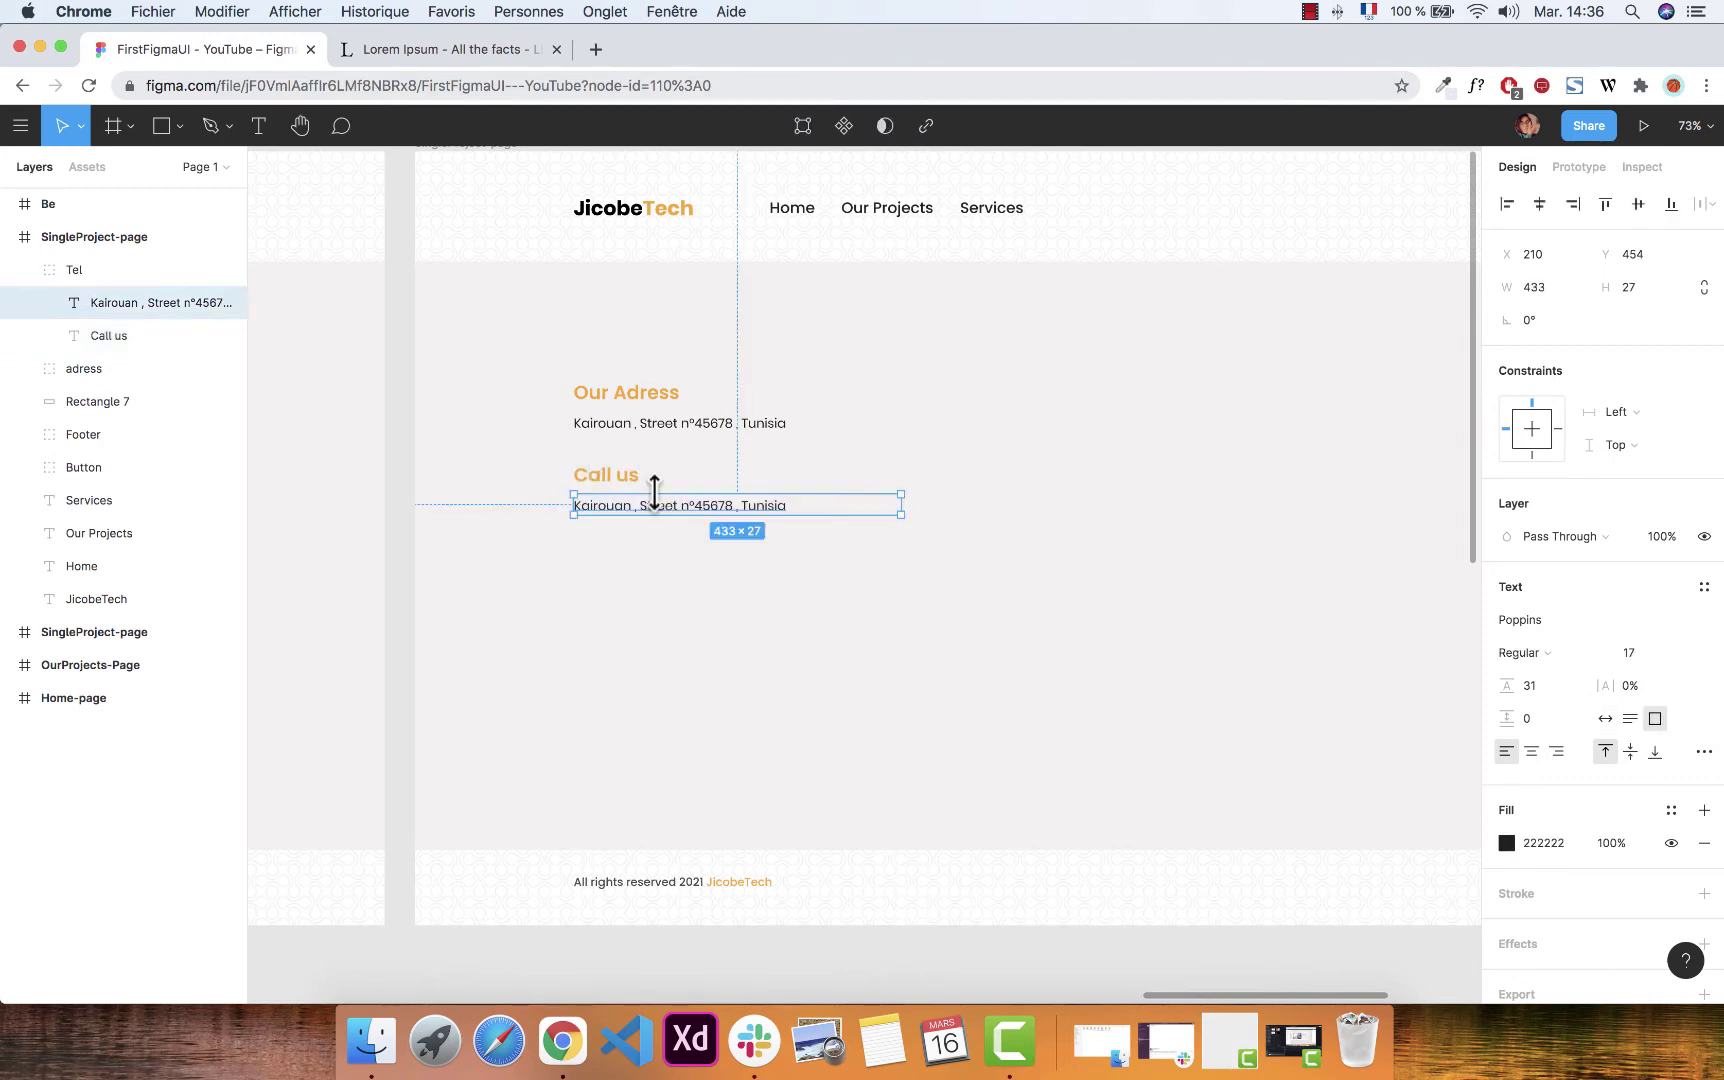
double_click(658, 502)
type("+21")
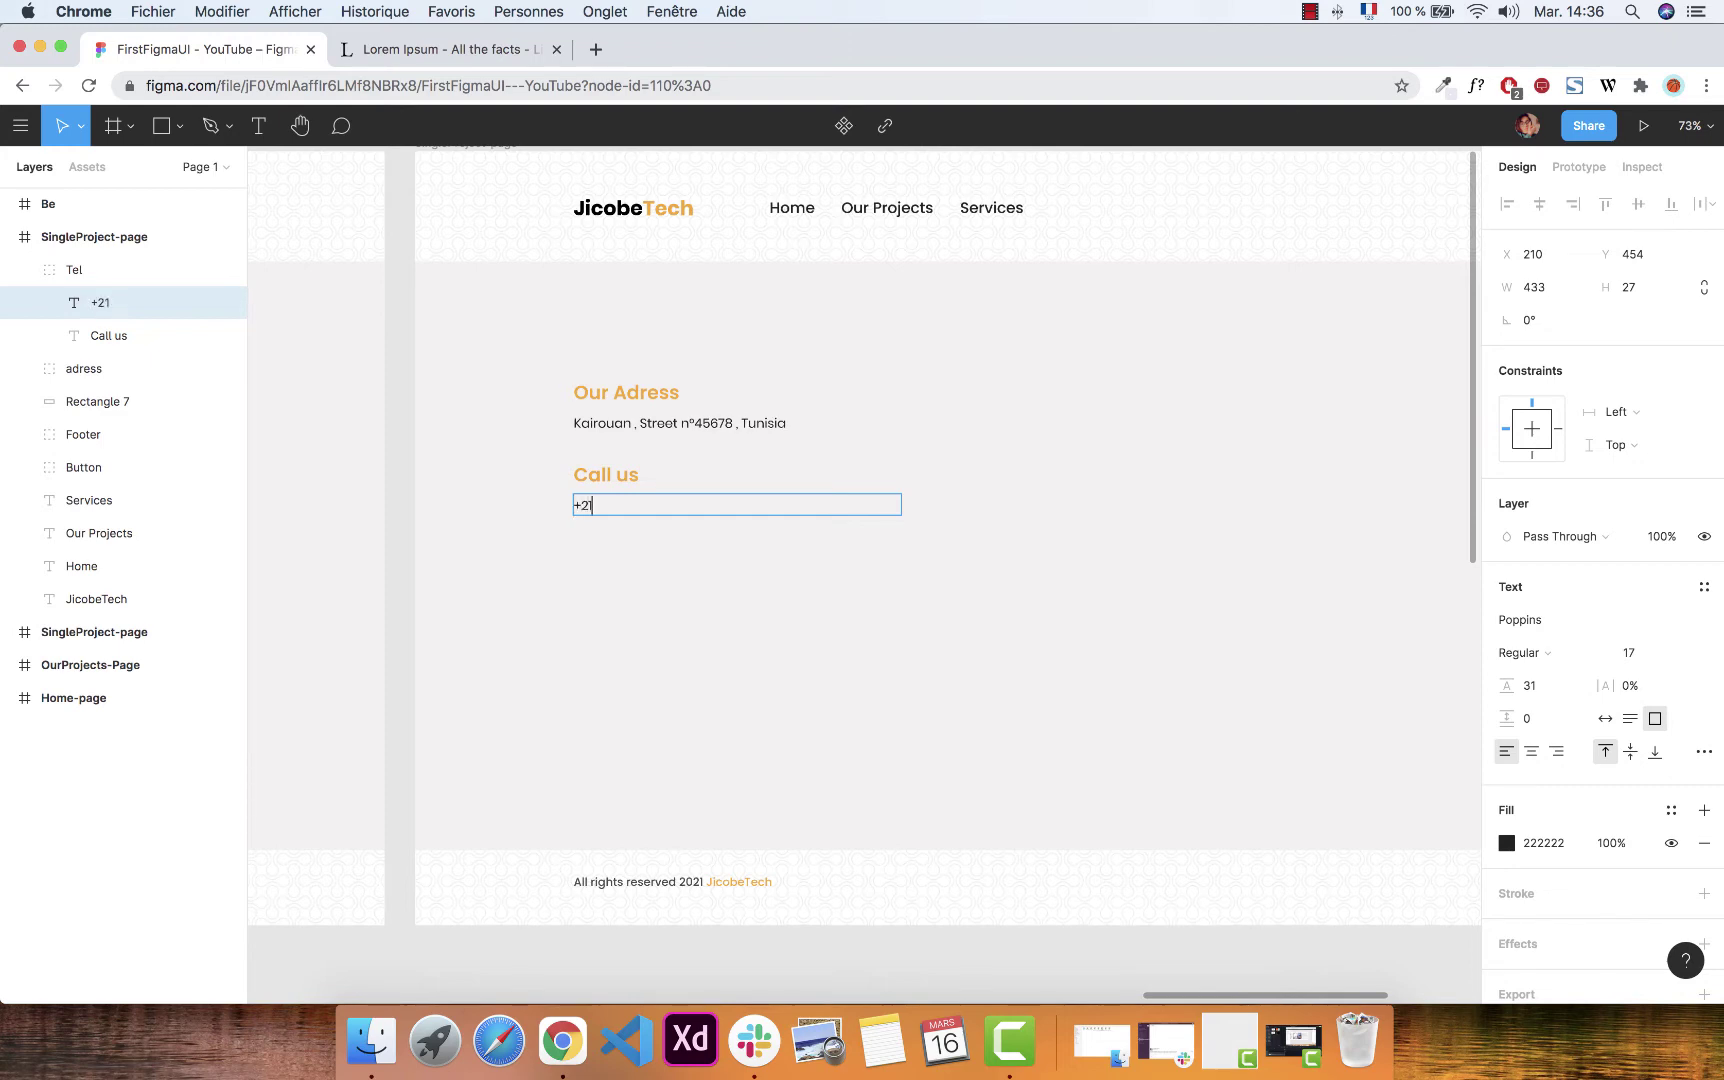
type("6-90000000 ,")
left_click_drag(670, 505, 574, 505)
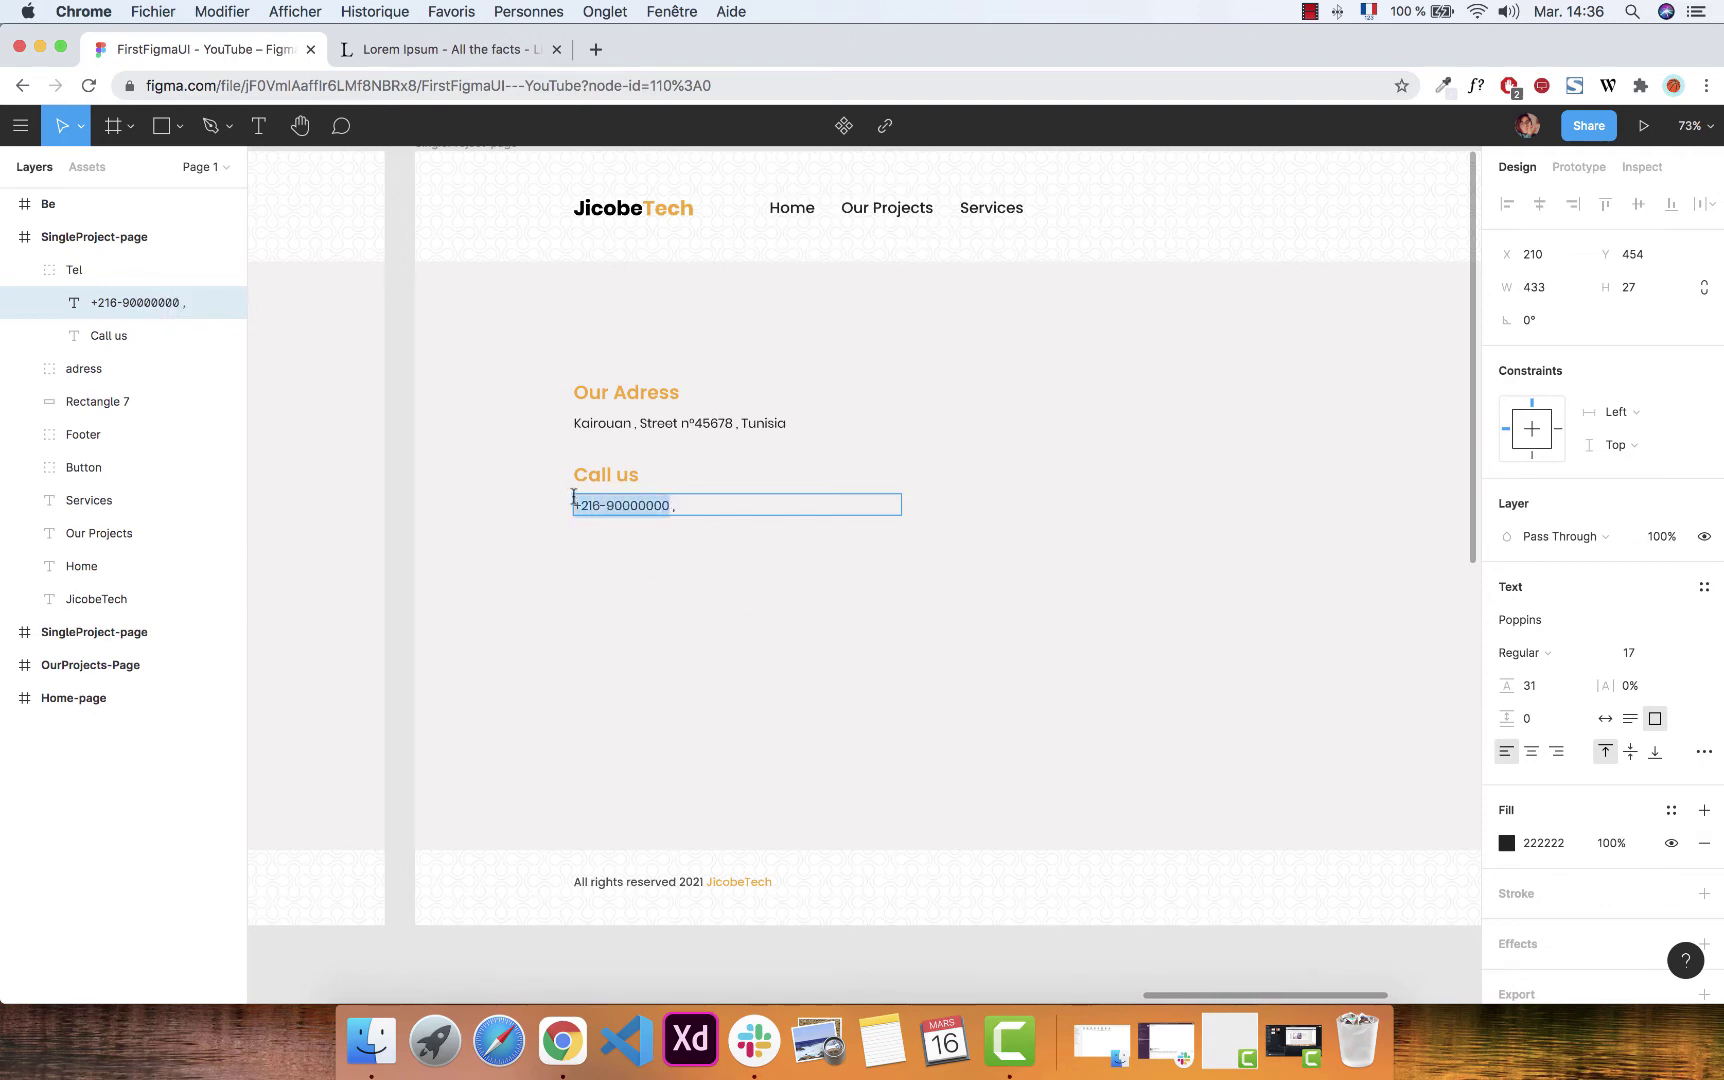
key("super+c")
left_click(735, 510)
key("super+v")
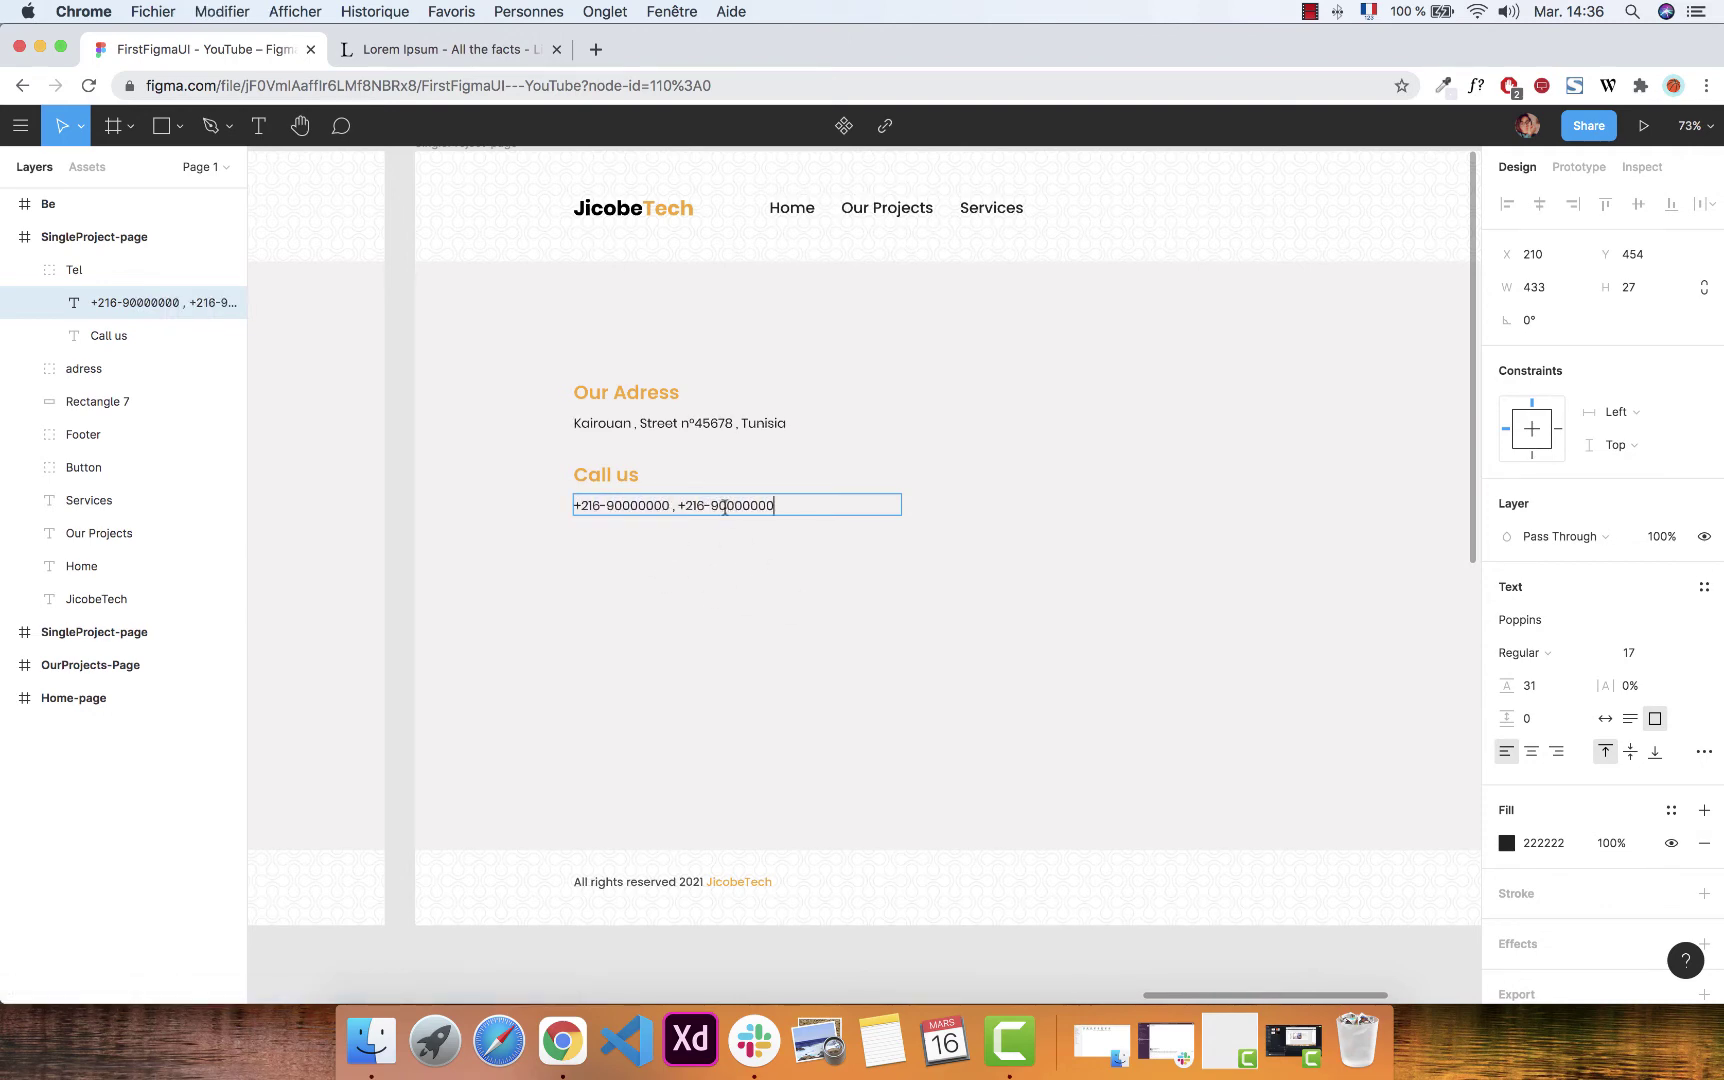
left_click(805, 574)
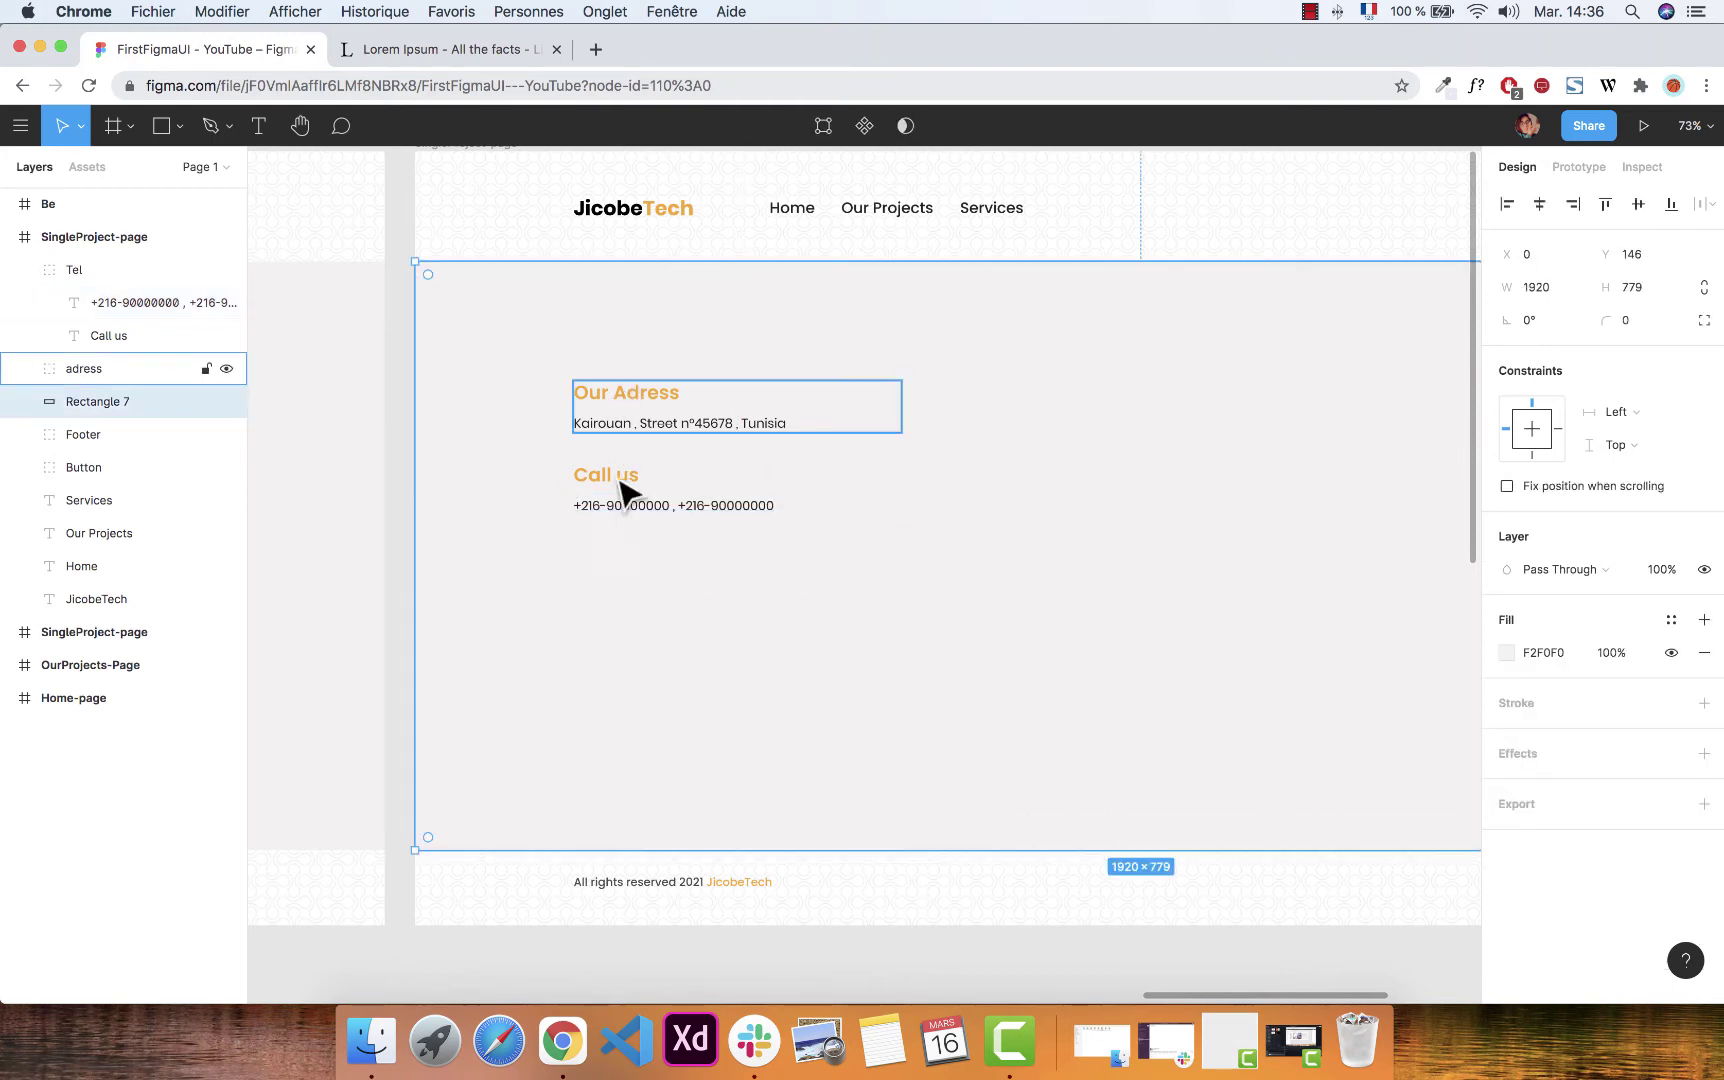
Duplicate the Tel group and place the copy below the original at X 210, Y 536.
left_click(606, 405)
left_click(610, 495)
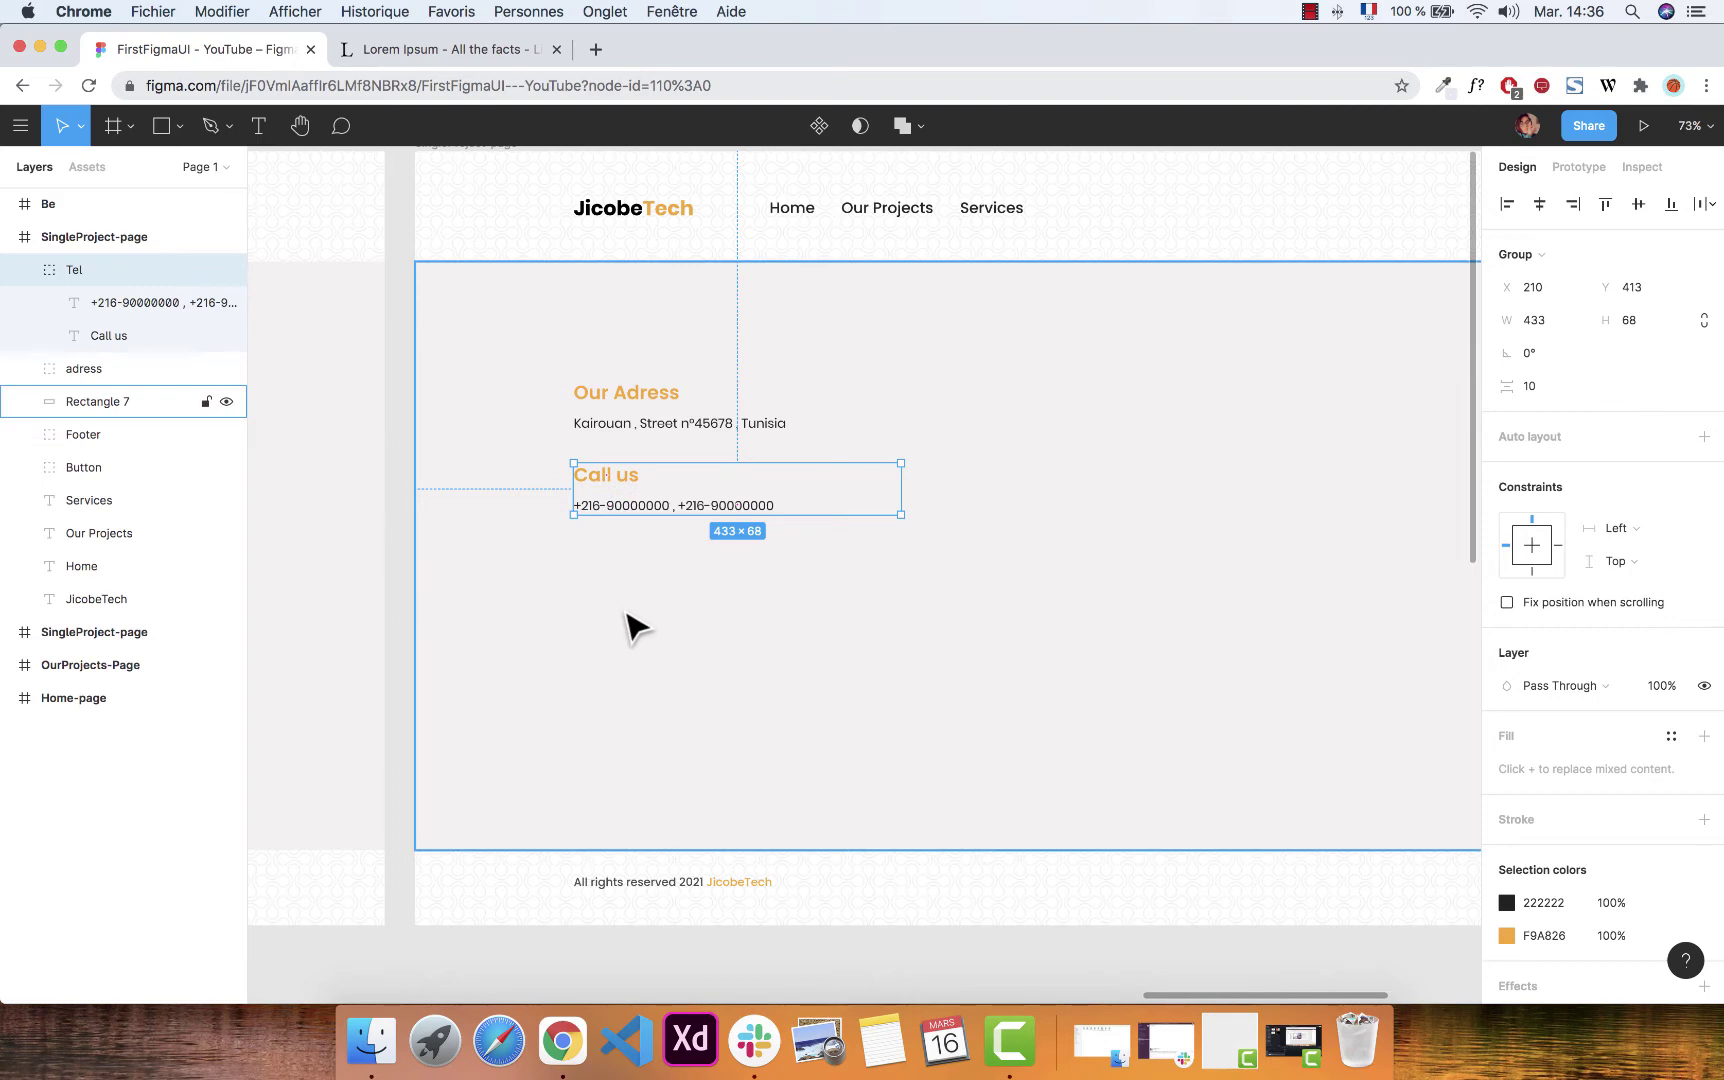
left_click(26, 270)
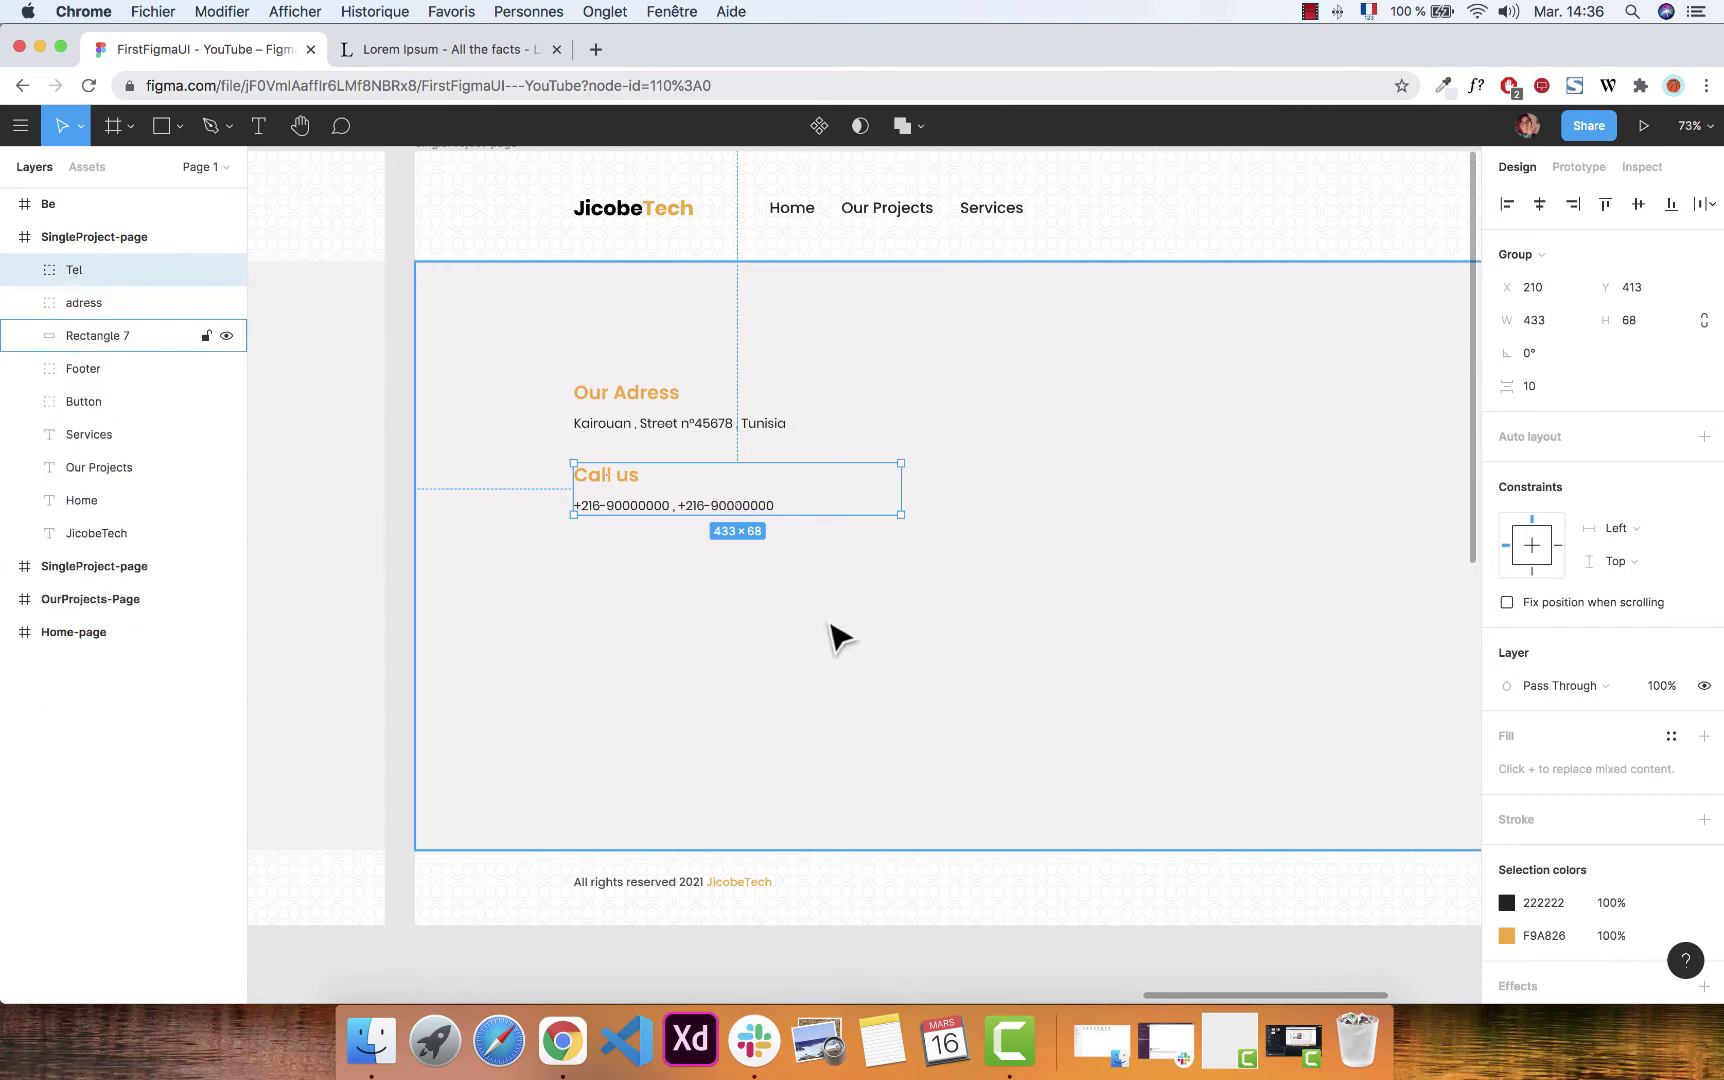
key("super+d")
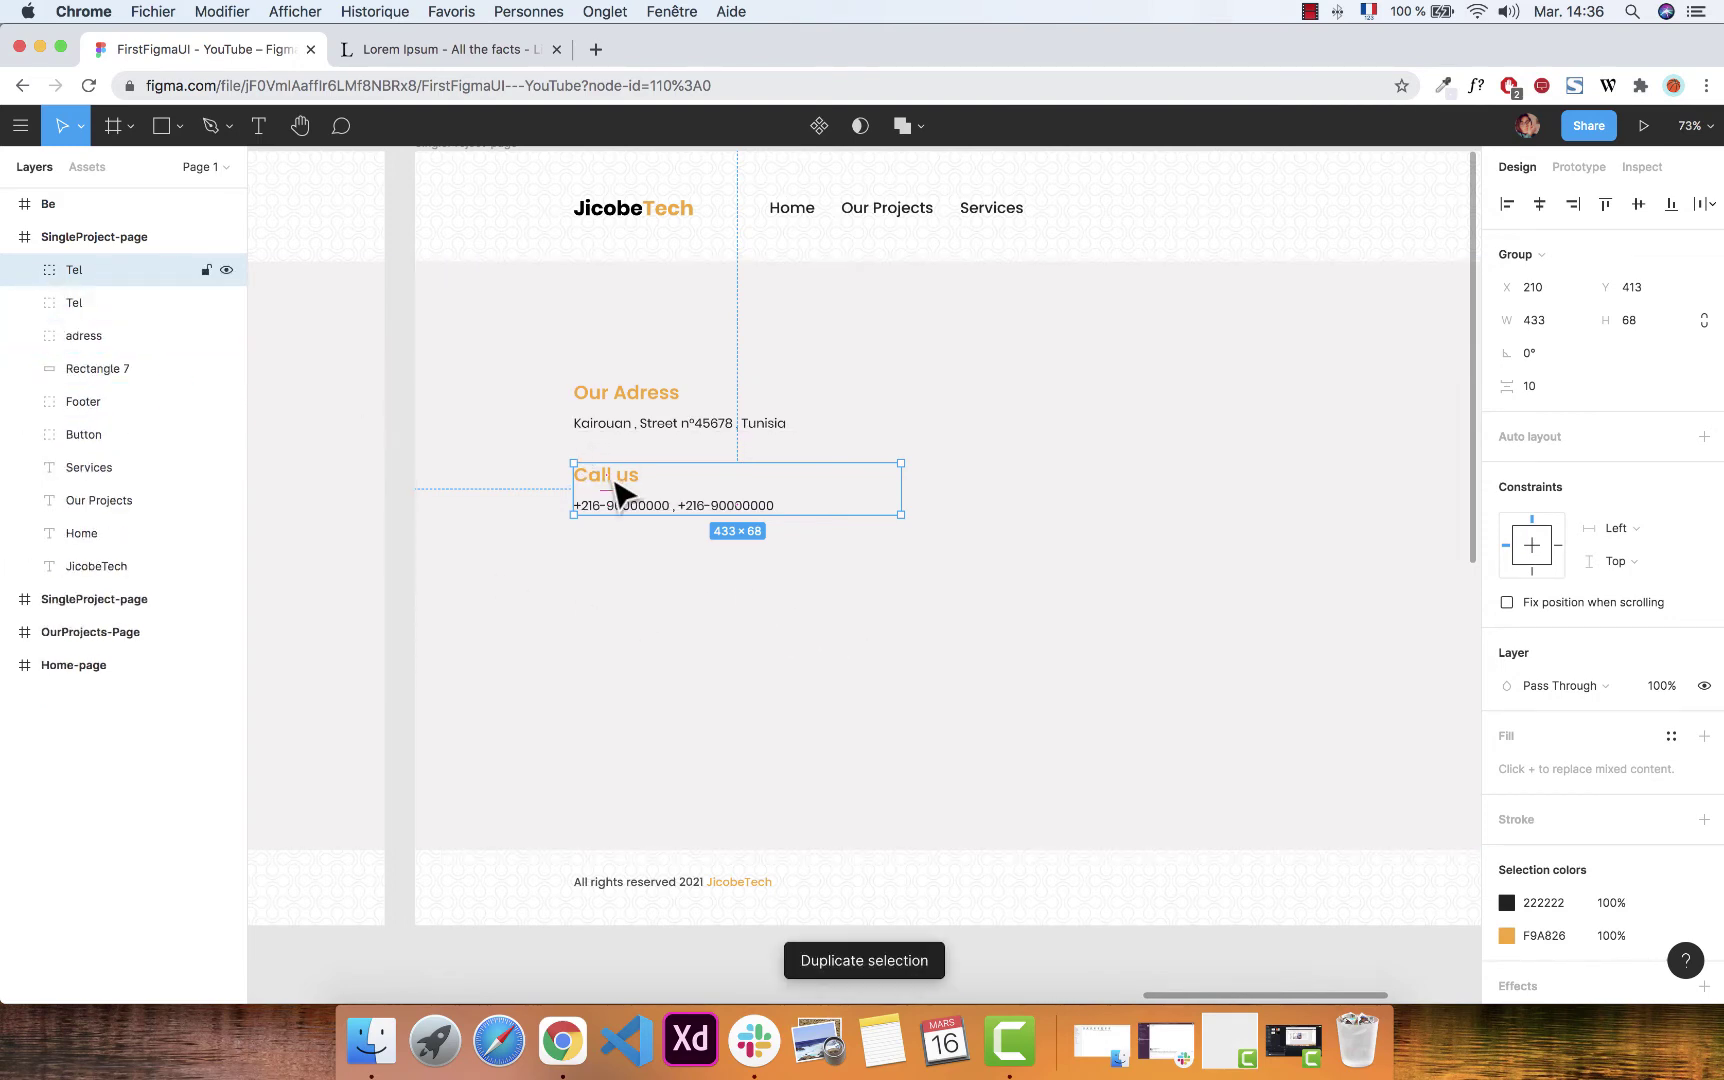
left_click_drag(620, 489, 624, 572)
Tighten the spacing of the contact blocks by moving the original Tel group to Y 403 and its copy to Y 500.
left_click(623, 504)
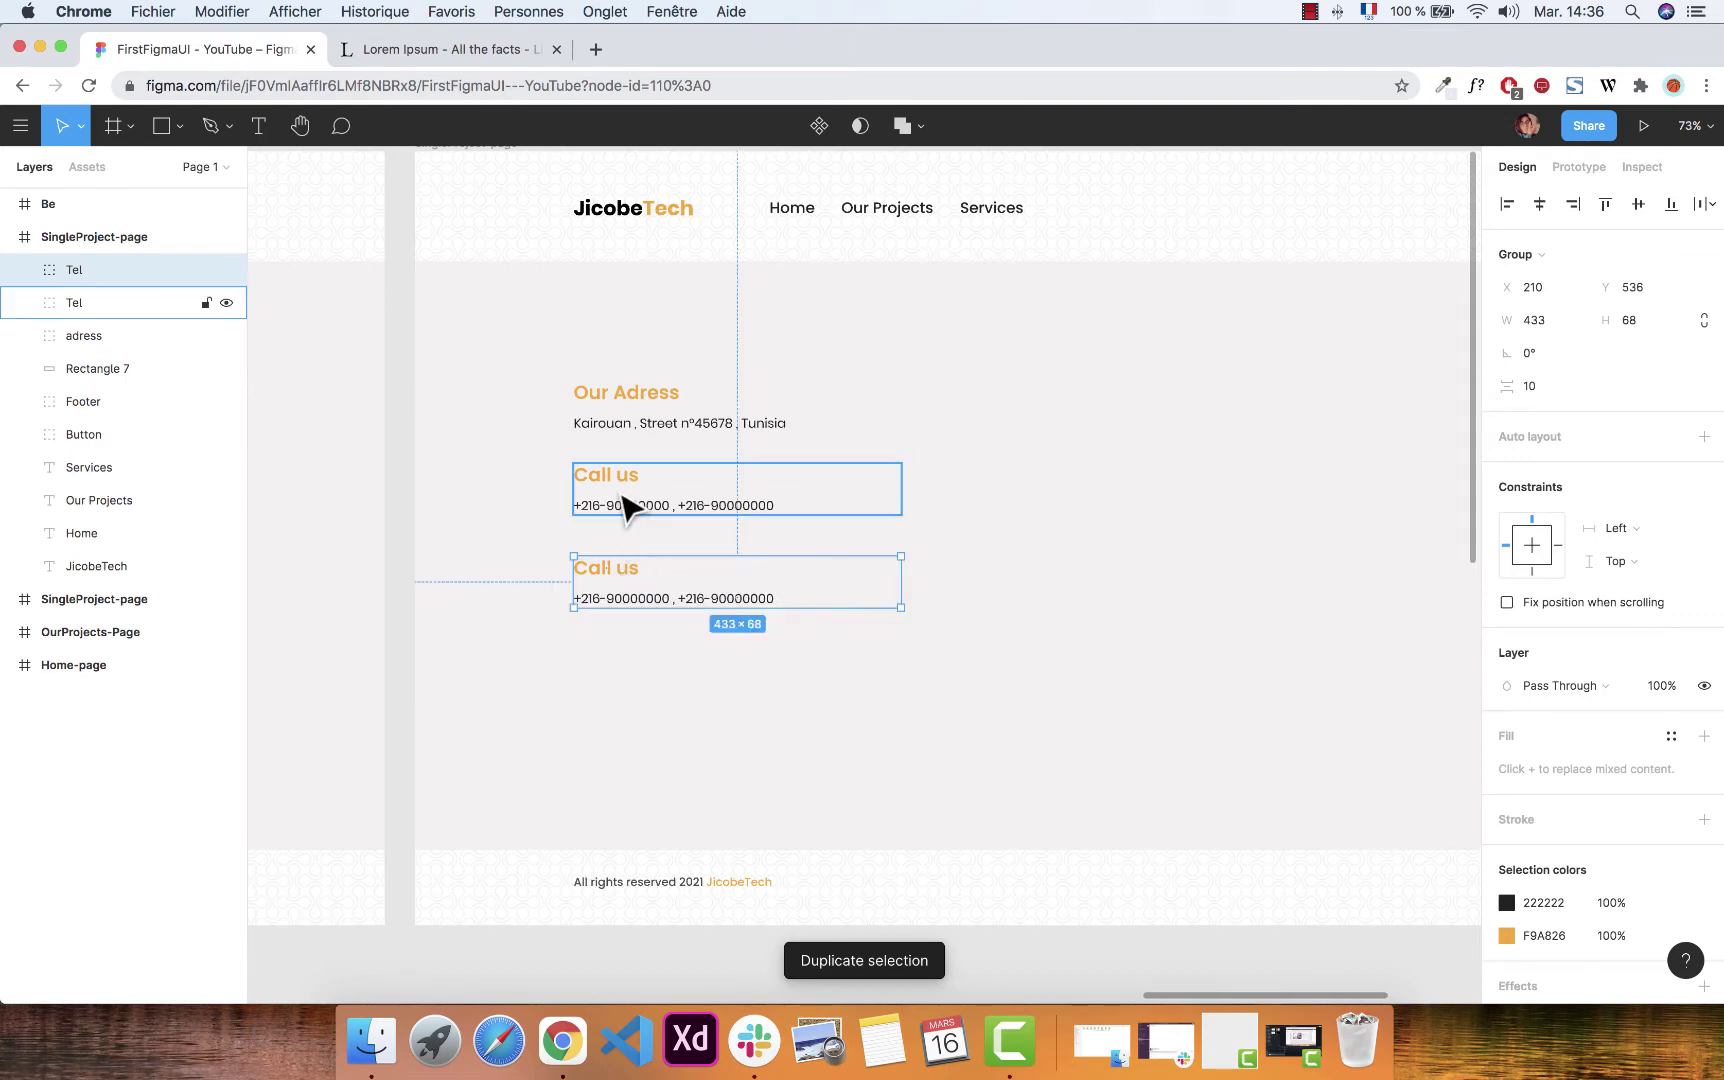
key("shift+Up")
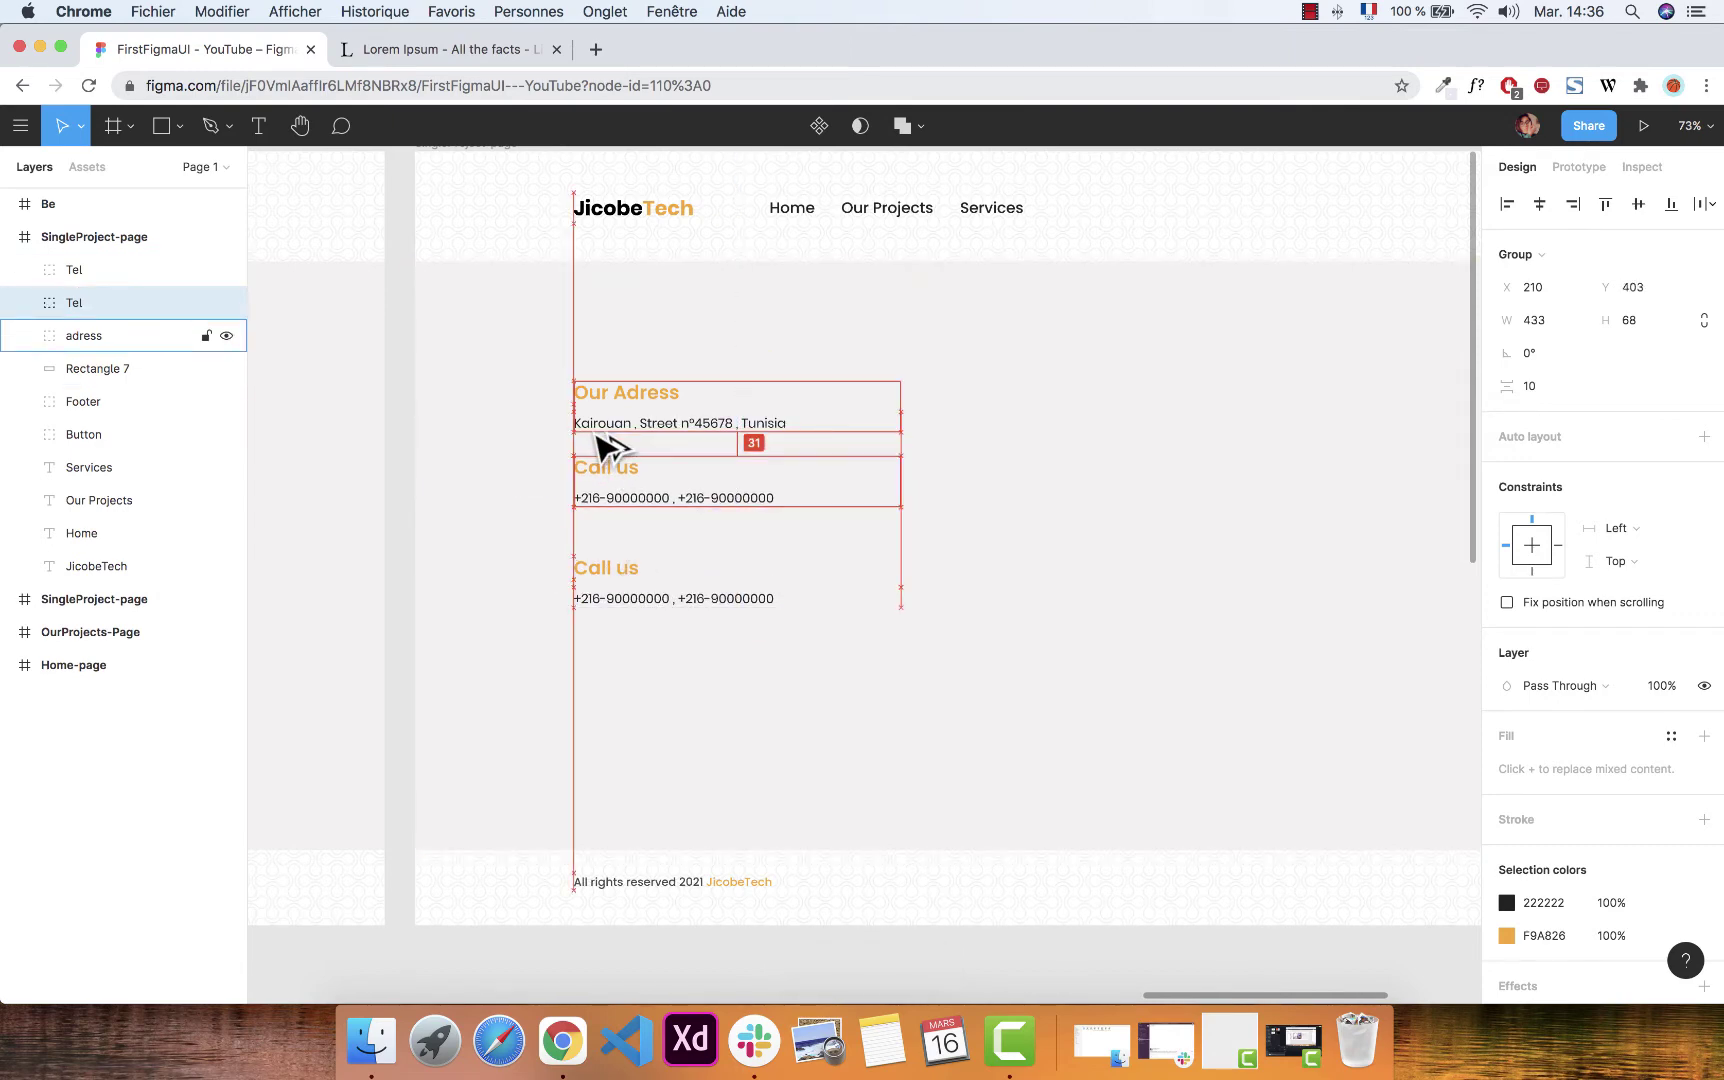
left_click(605, 585)
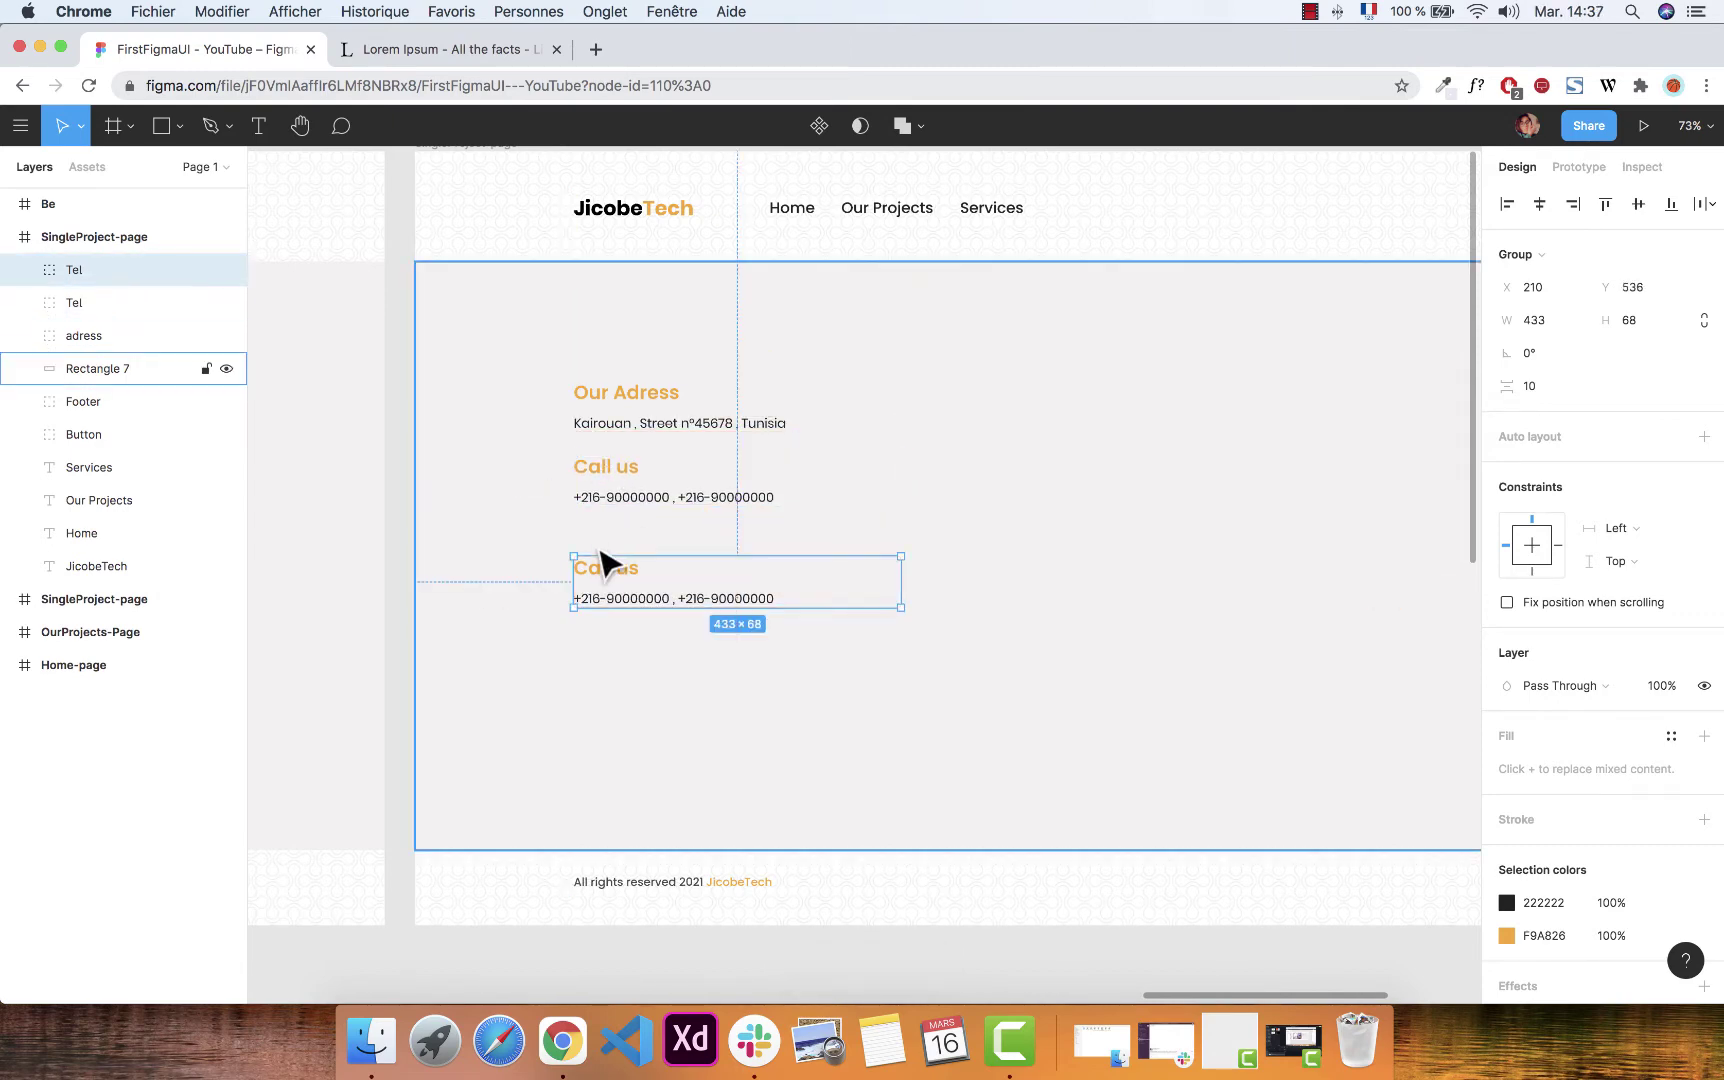
left_click_drag(600, 577, 598, 540)
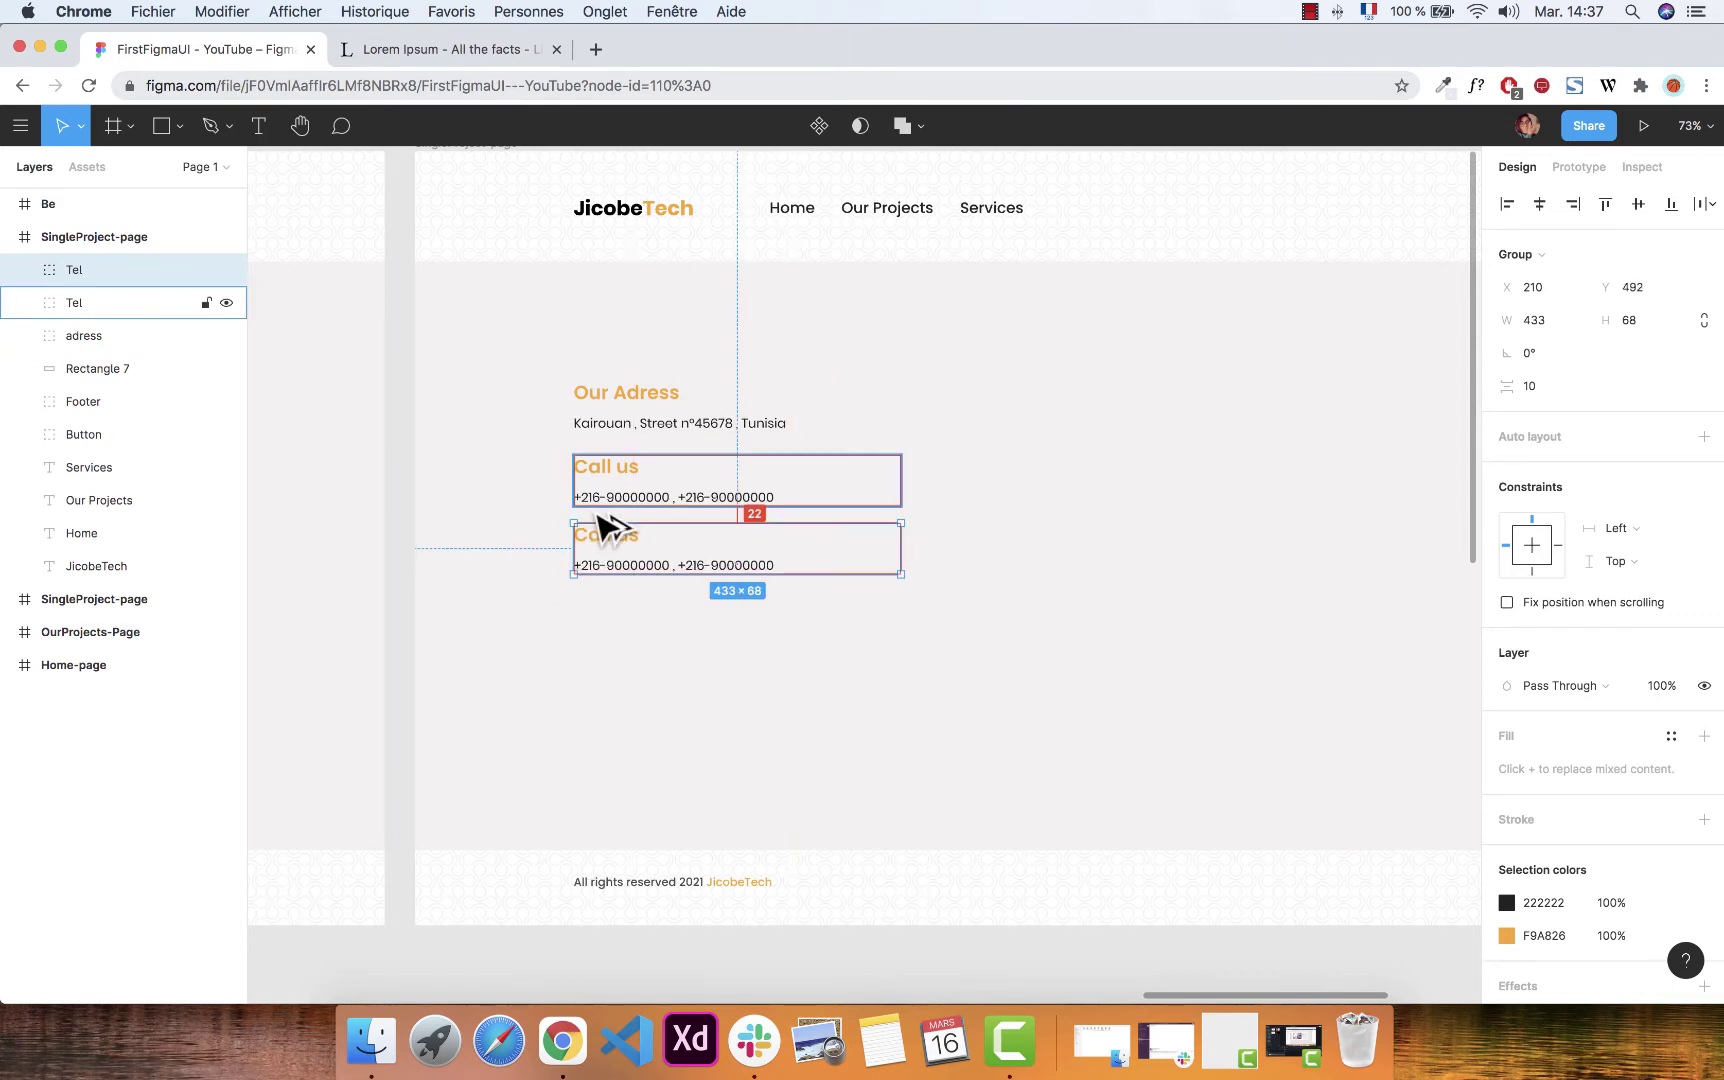
key("Down")
key("Down")
key("Down")
key("Down")
key("Down")
key("Down")
key("Down")
key("Down")
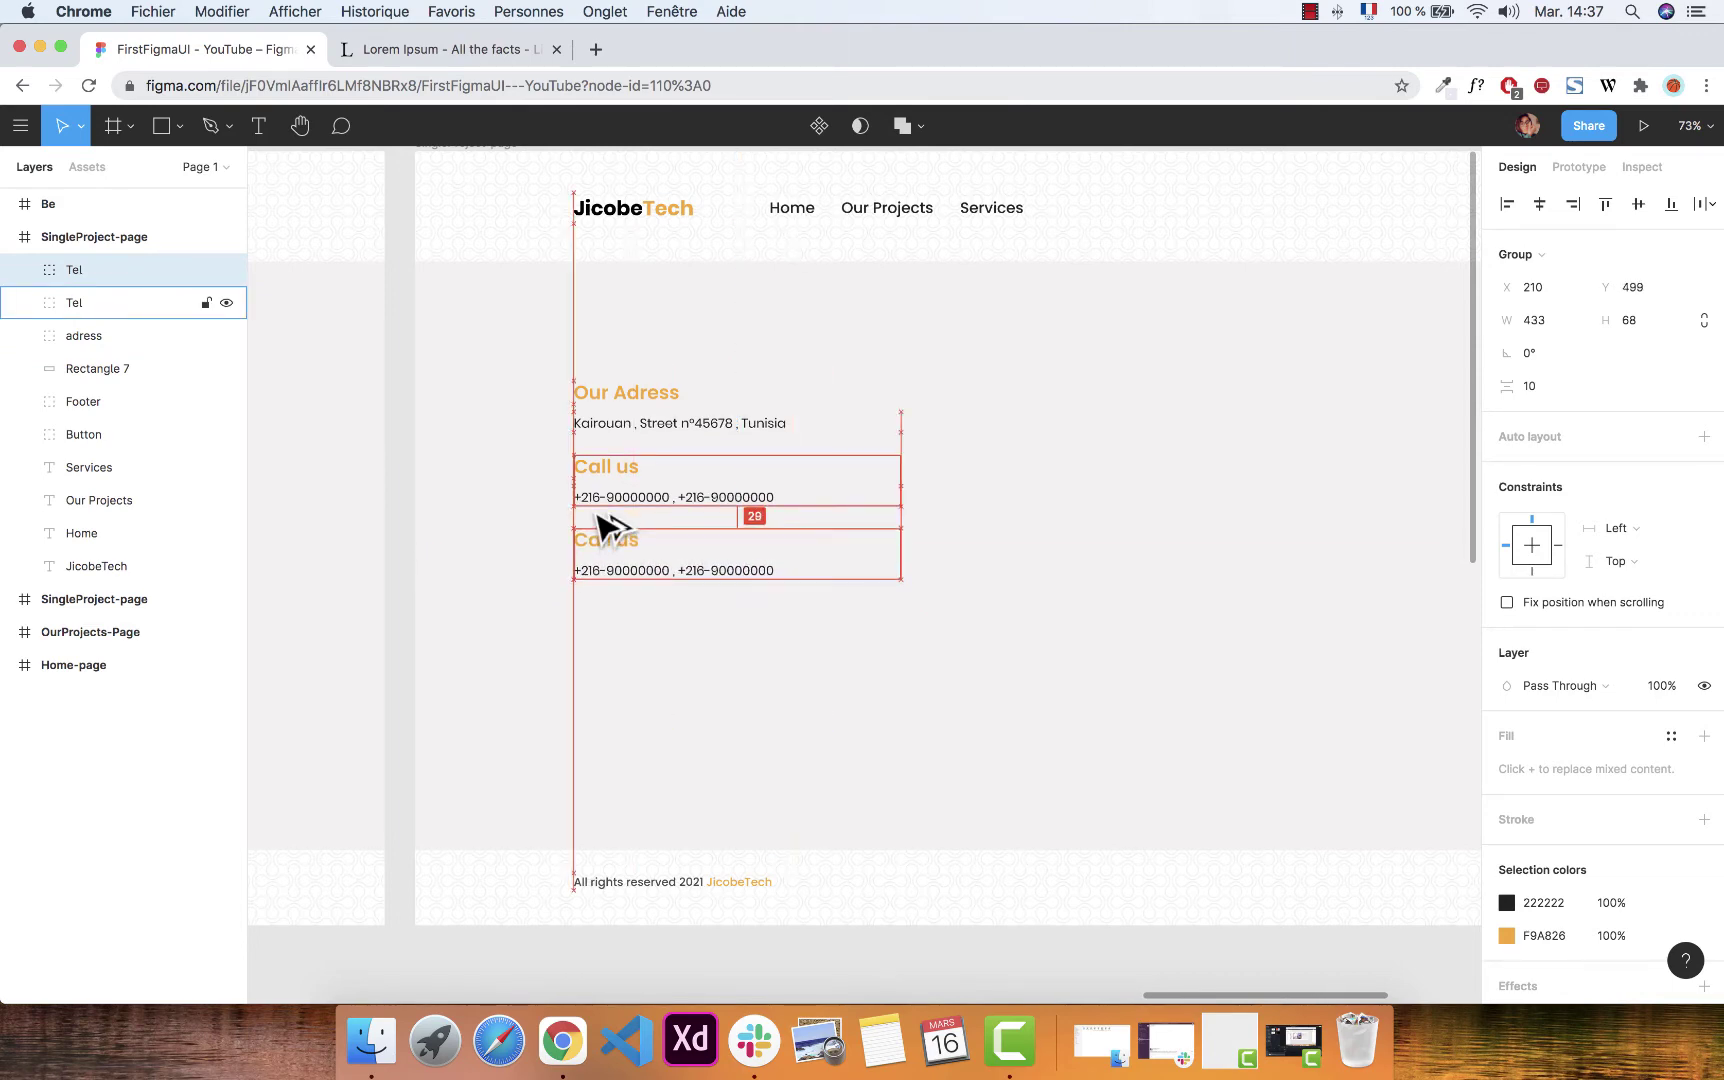
Replace the heading text in the lower Tel group with "Support".
double_click(600, 541)
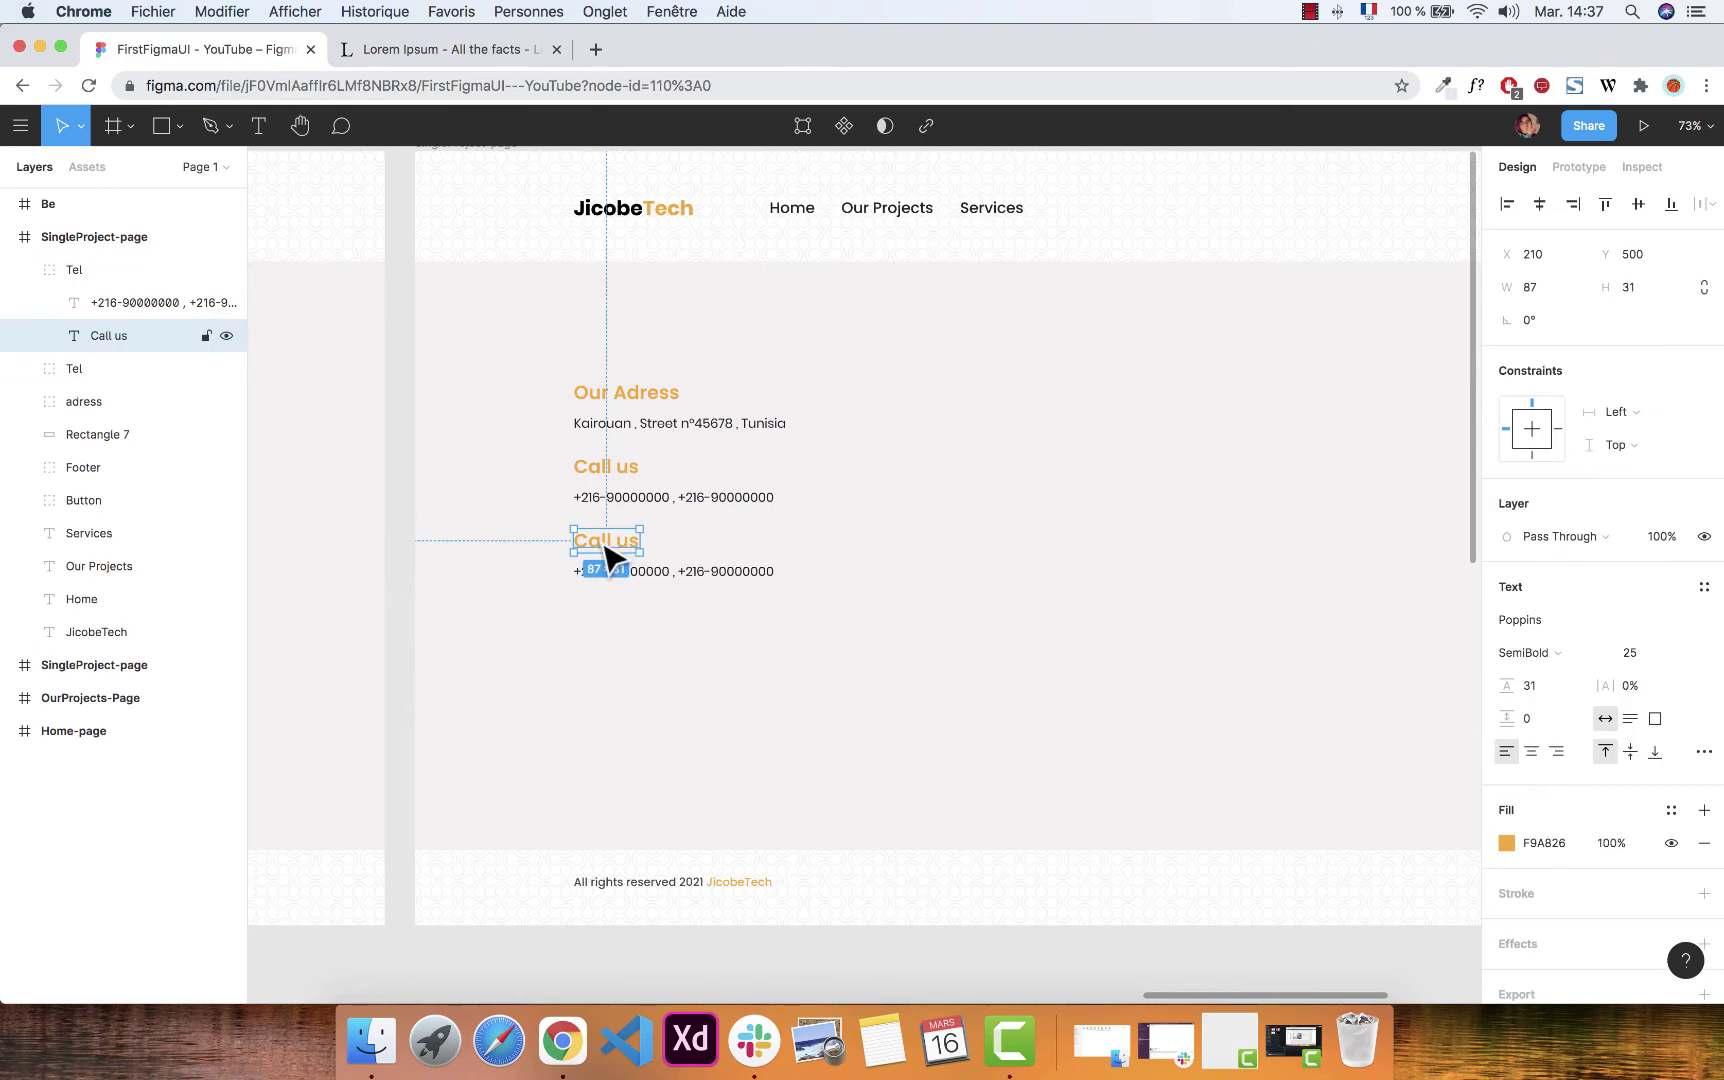
double_click(600, 541)
type("S")
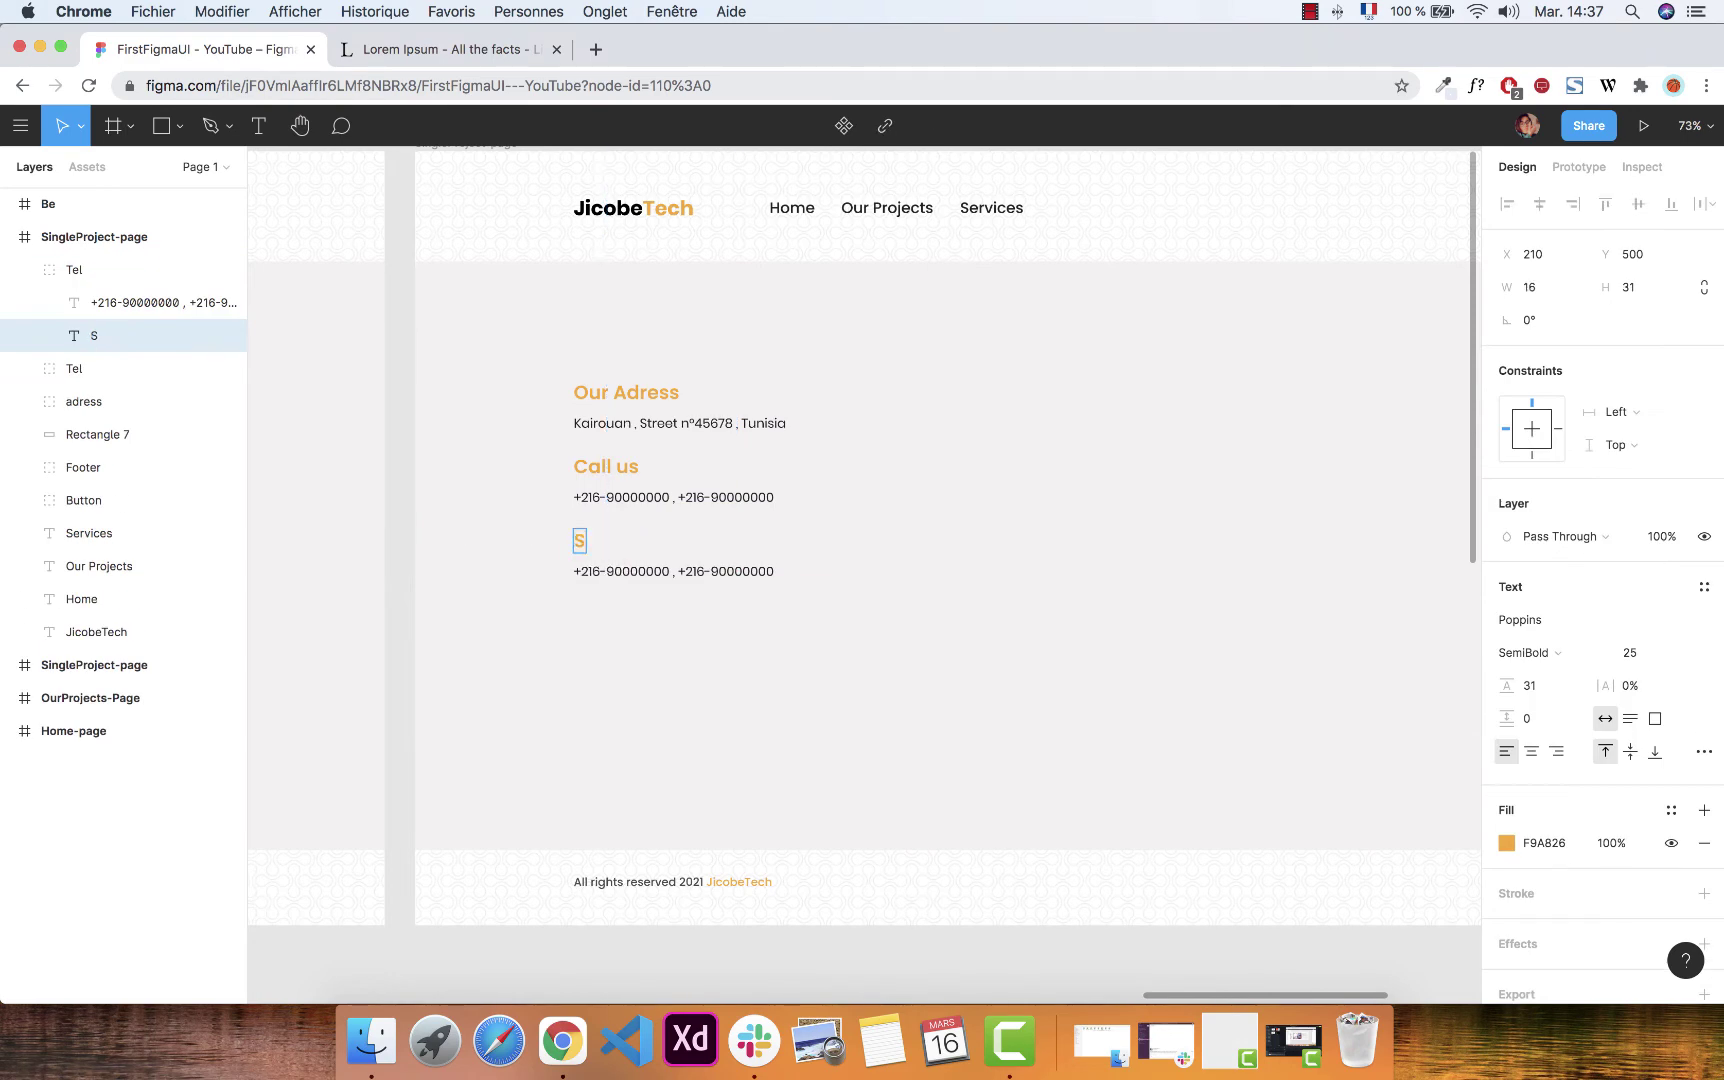
type("upport")
left_click(644, 643)
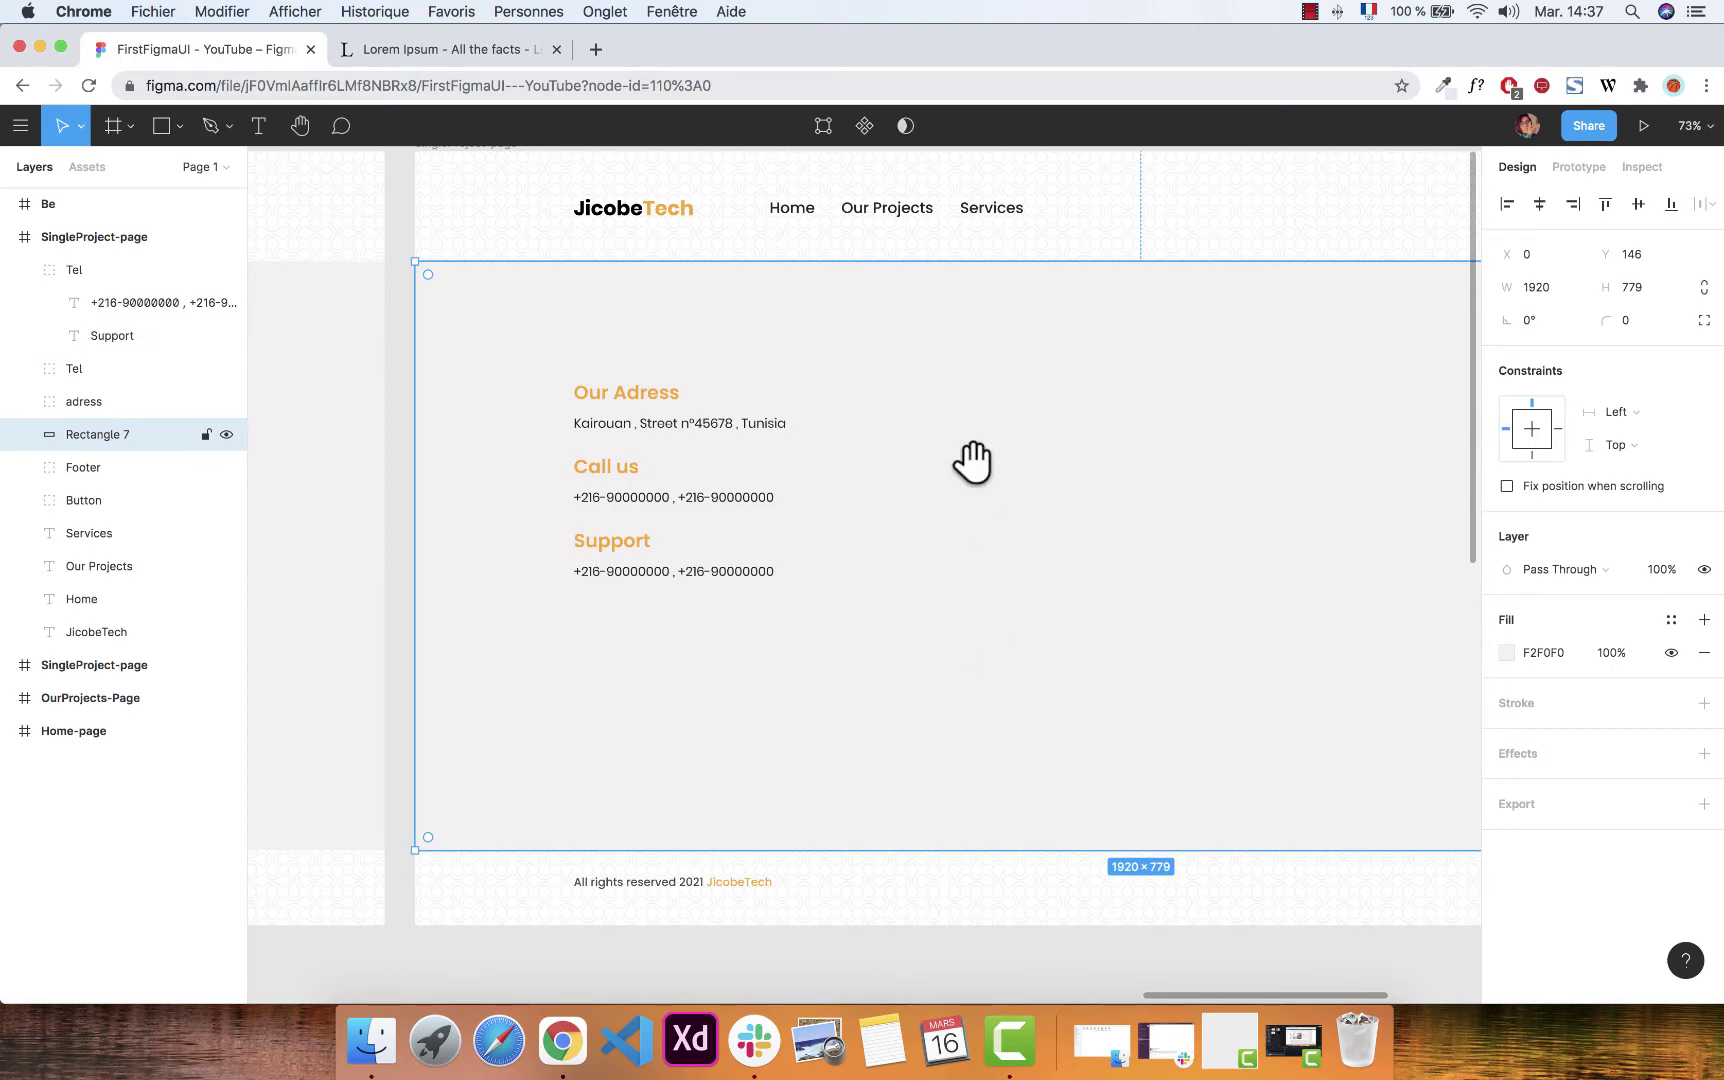
Rename the group containing the Support heading as support.
left_click_drag(972, 462, 947, 531)
left_click(24, 270)
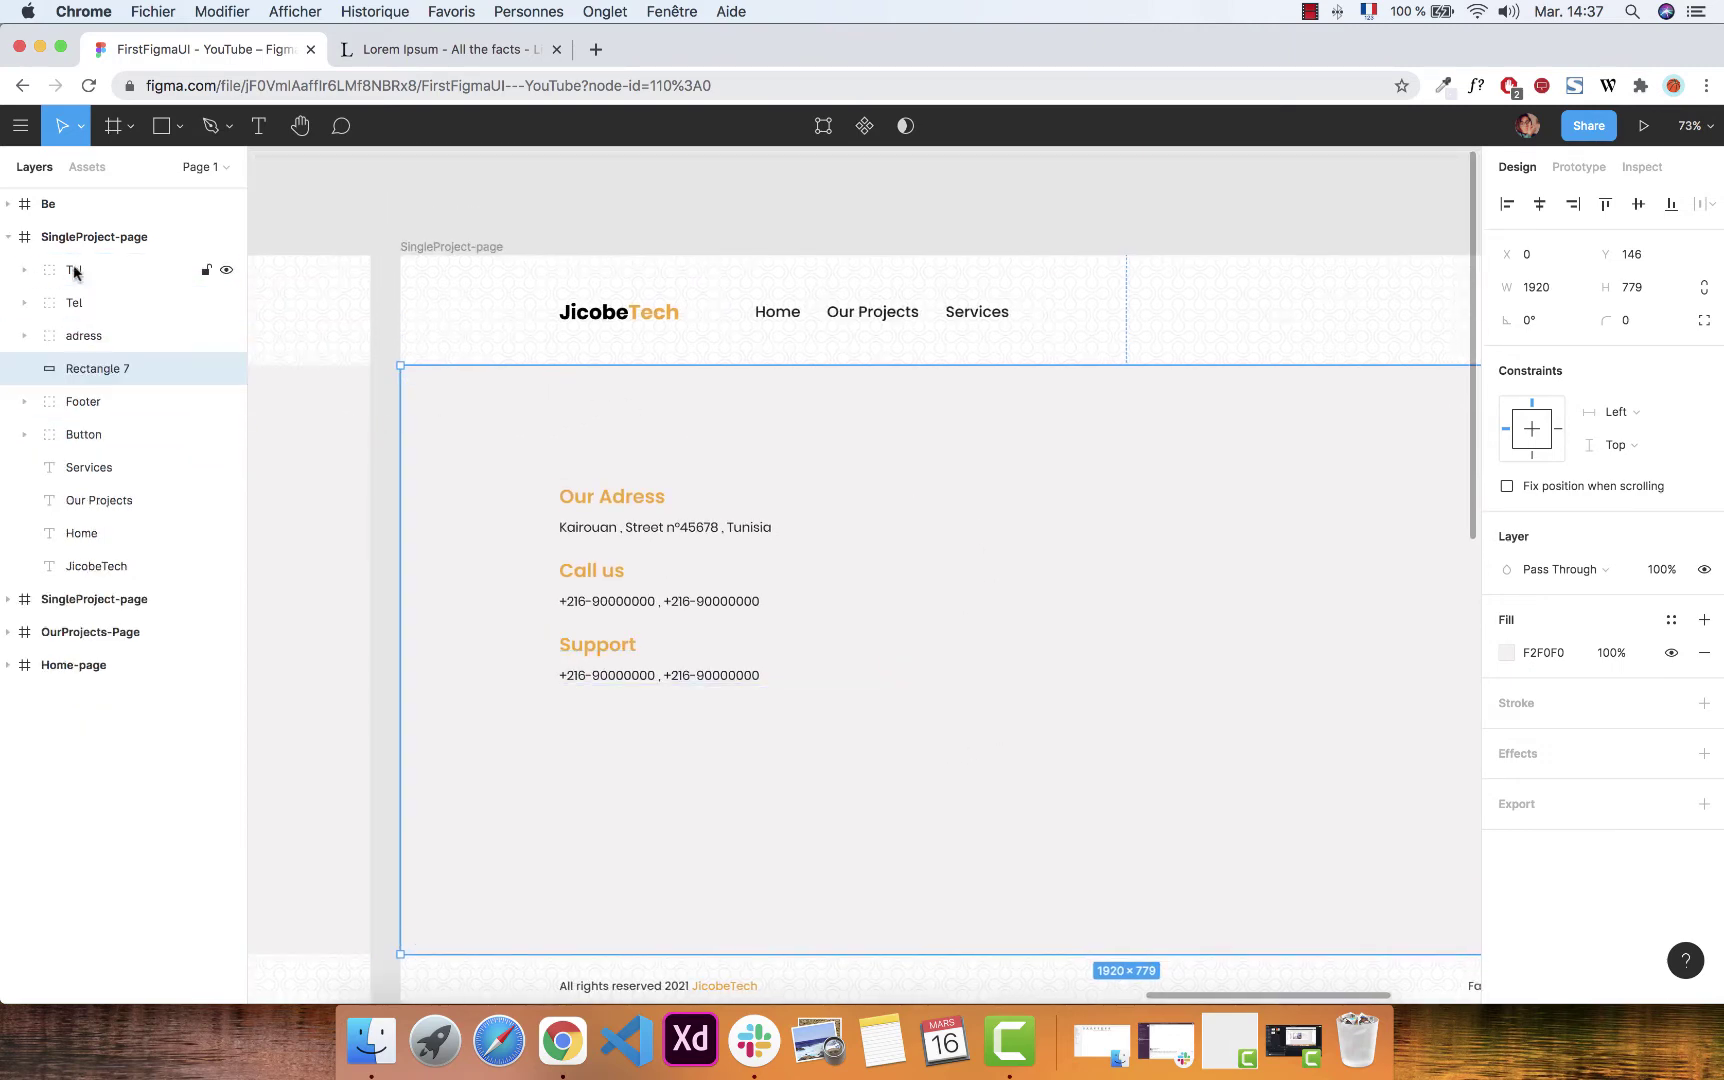
double_click(74, 270)
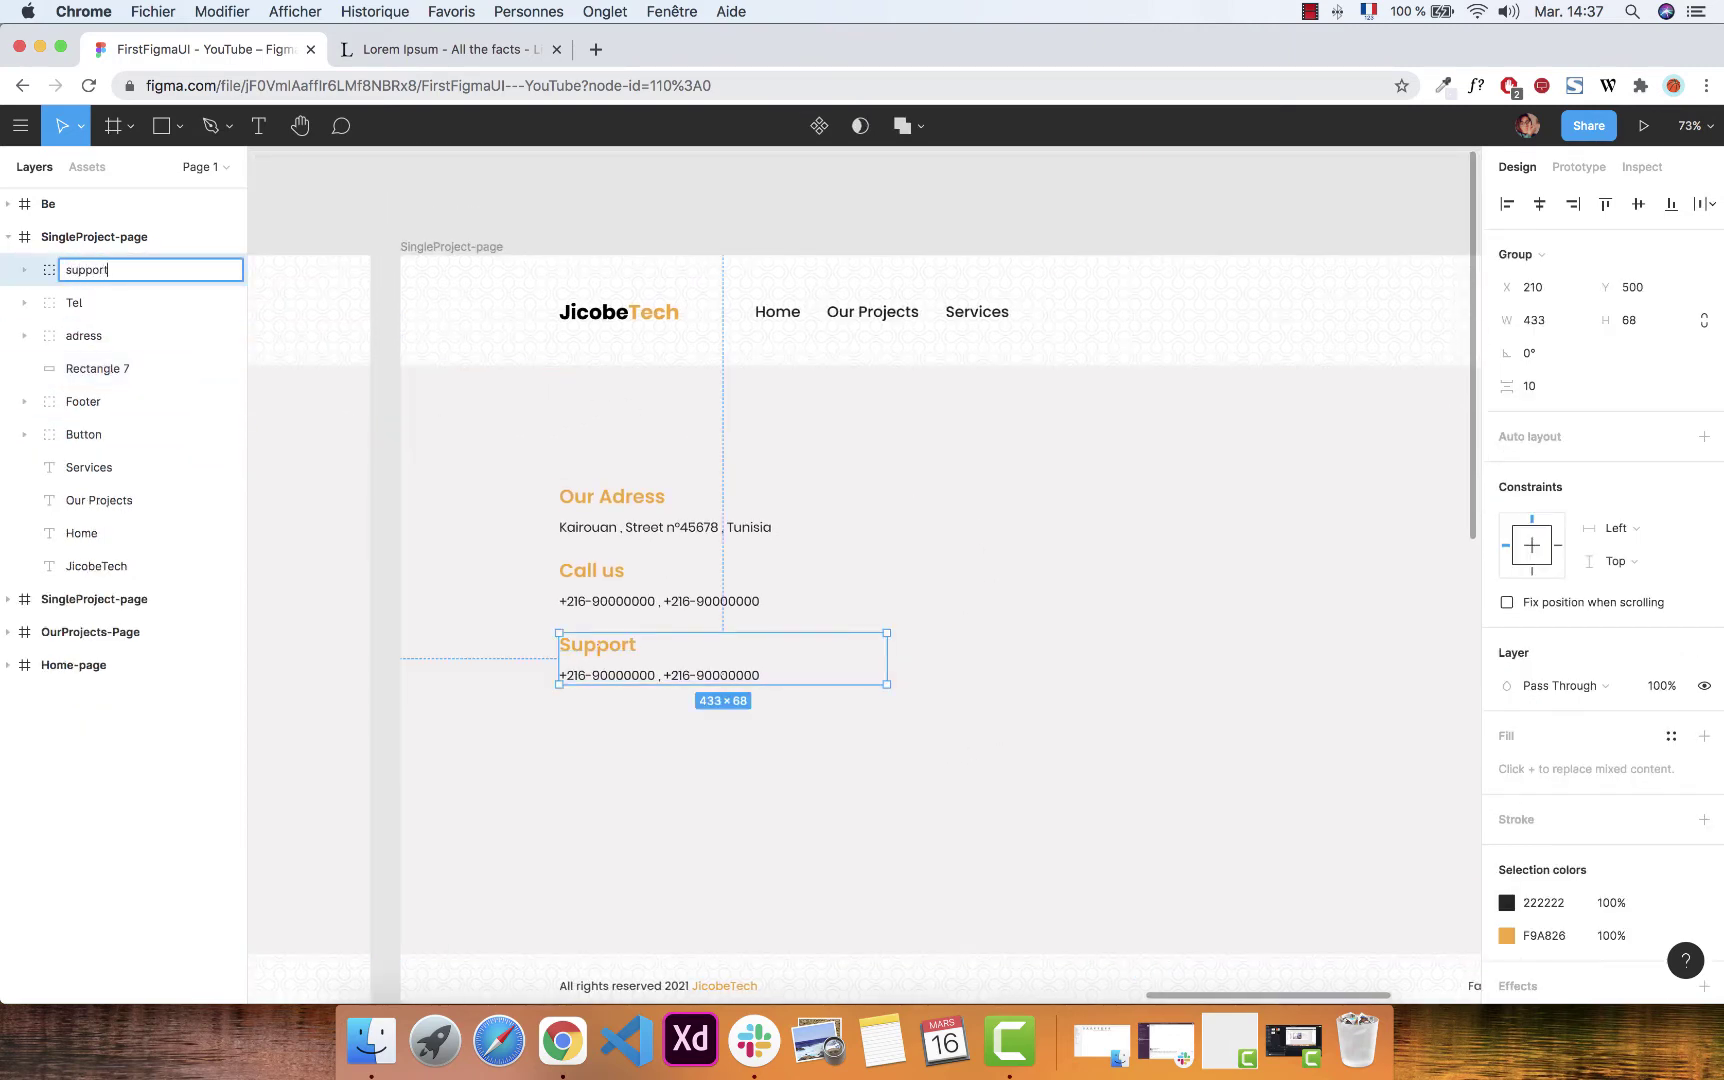
key("Return")
Add the text "Get In Touch" above the address block at X 212, Y 229.
key("t")
left_click(562, 432)
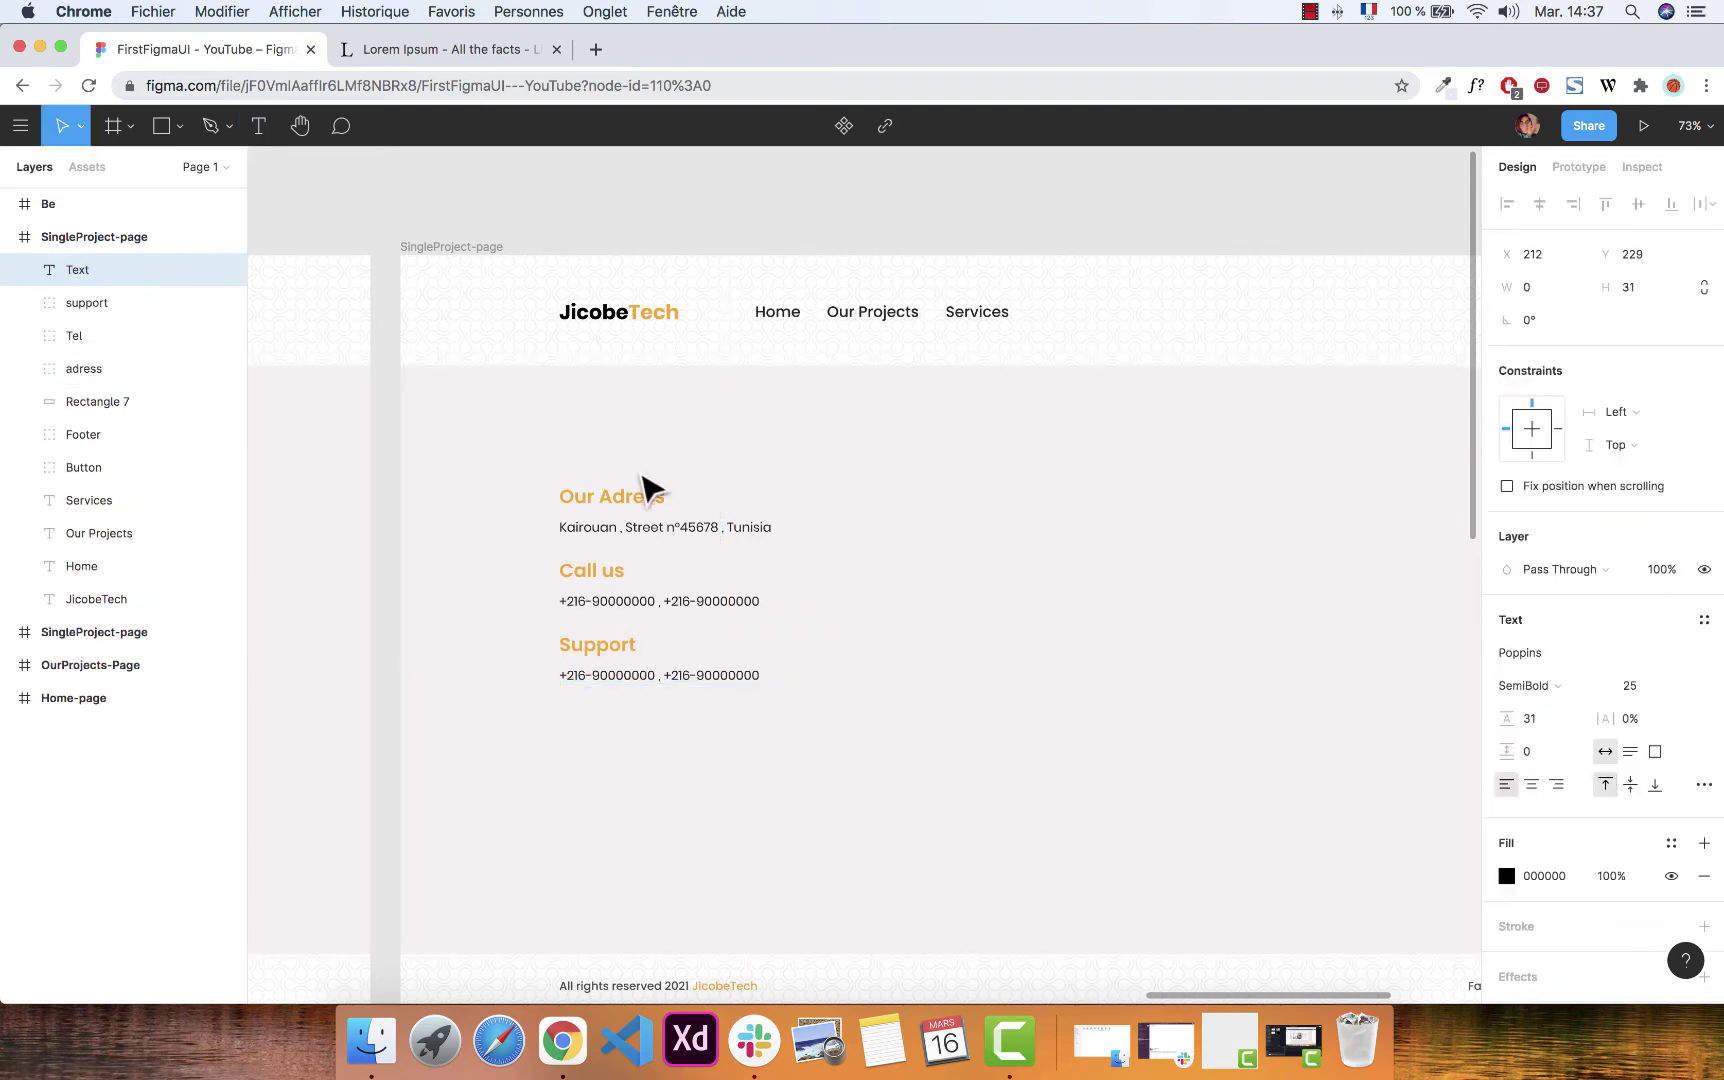
type("Get")
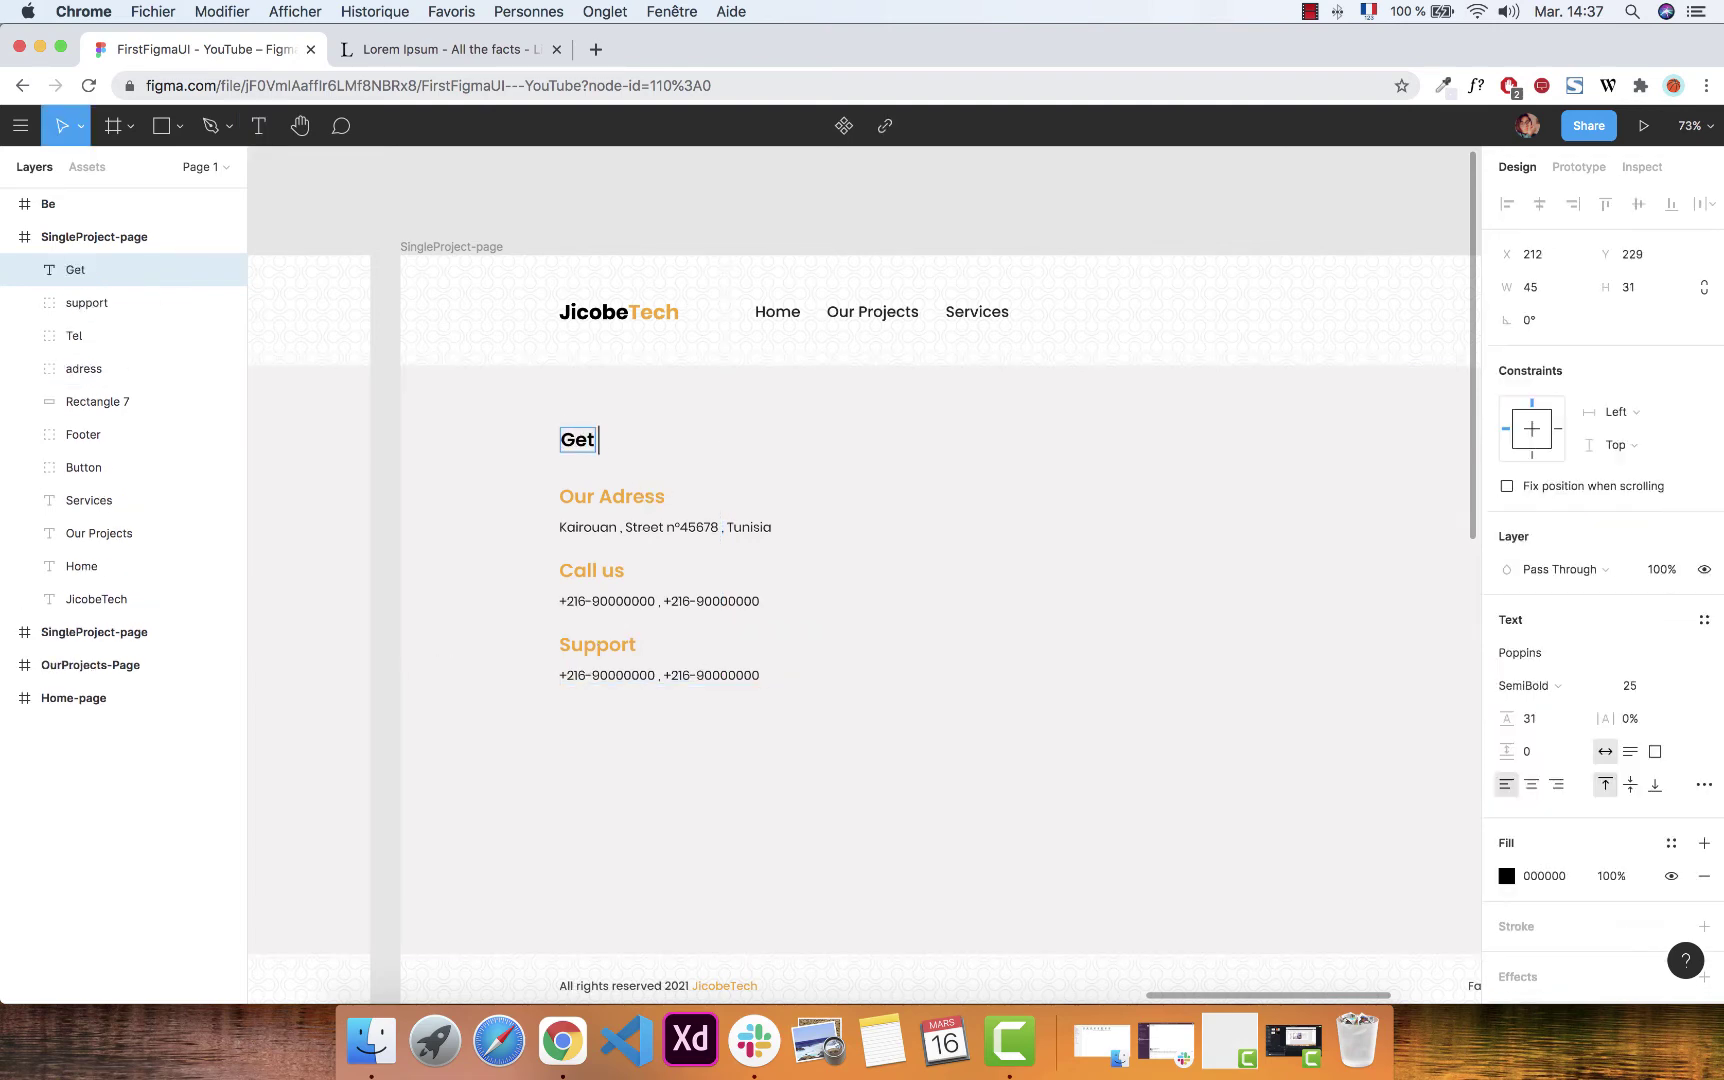
type(" In Tocu")
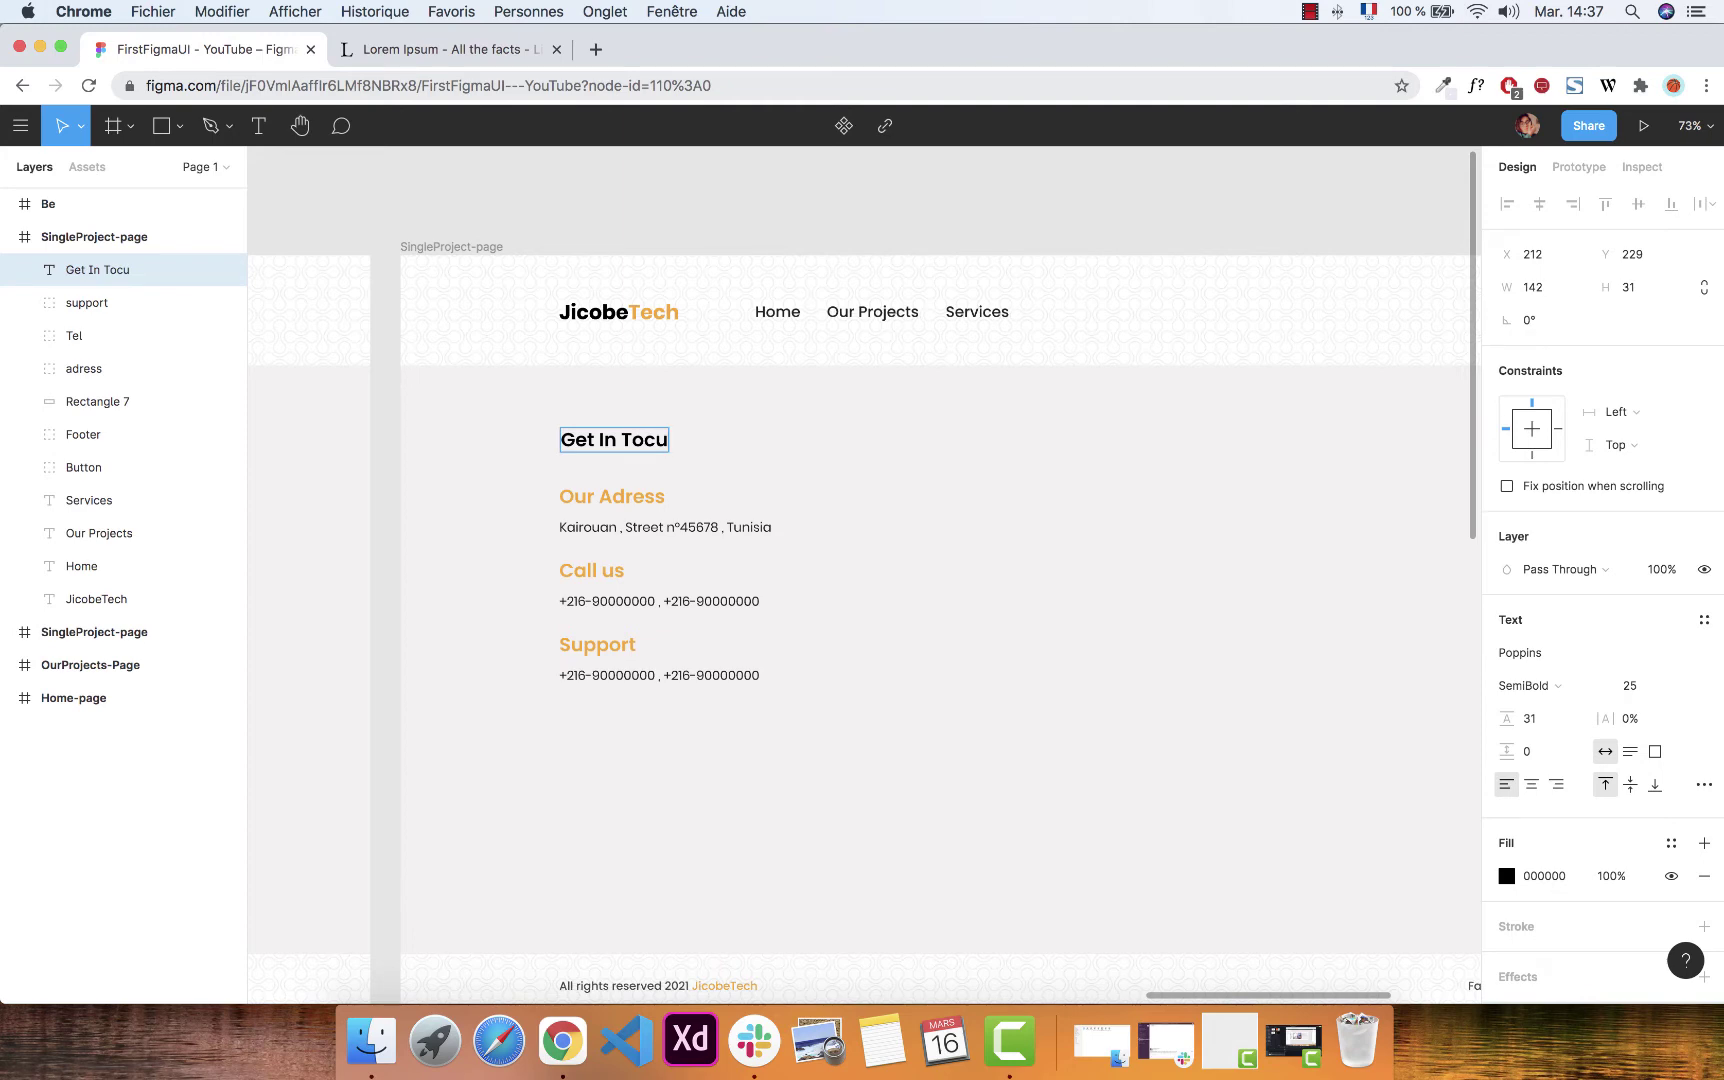
key("BackSpace")
key("BackSpace")
type("uch")
key("Escape")
Set the Get In Touch title's font size to 30.
double_click(607, 443)
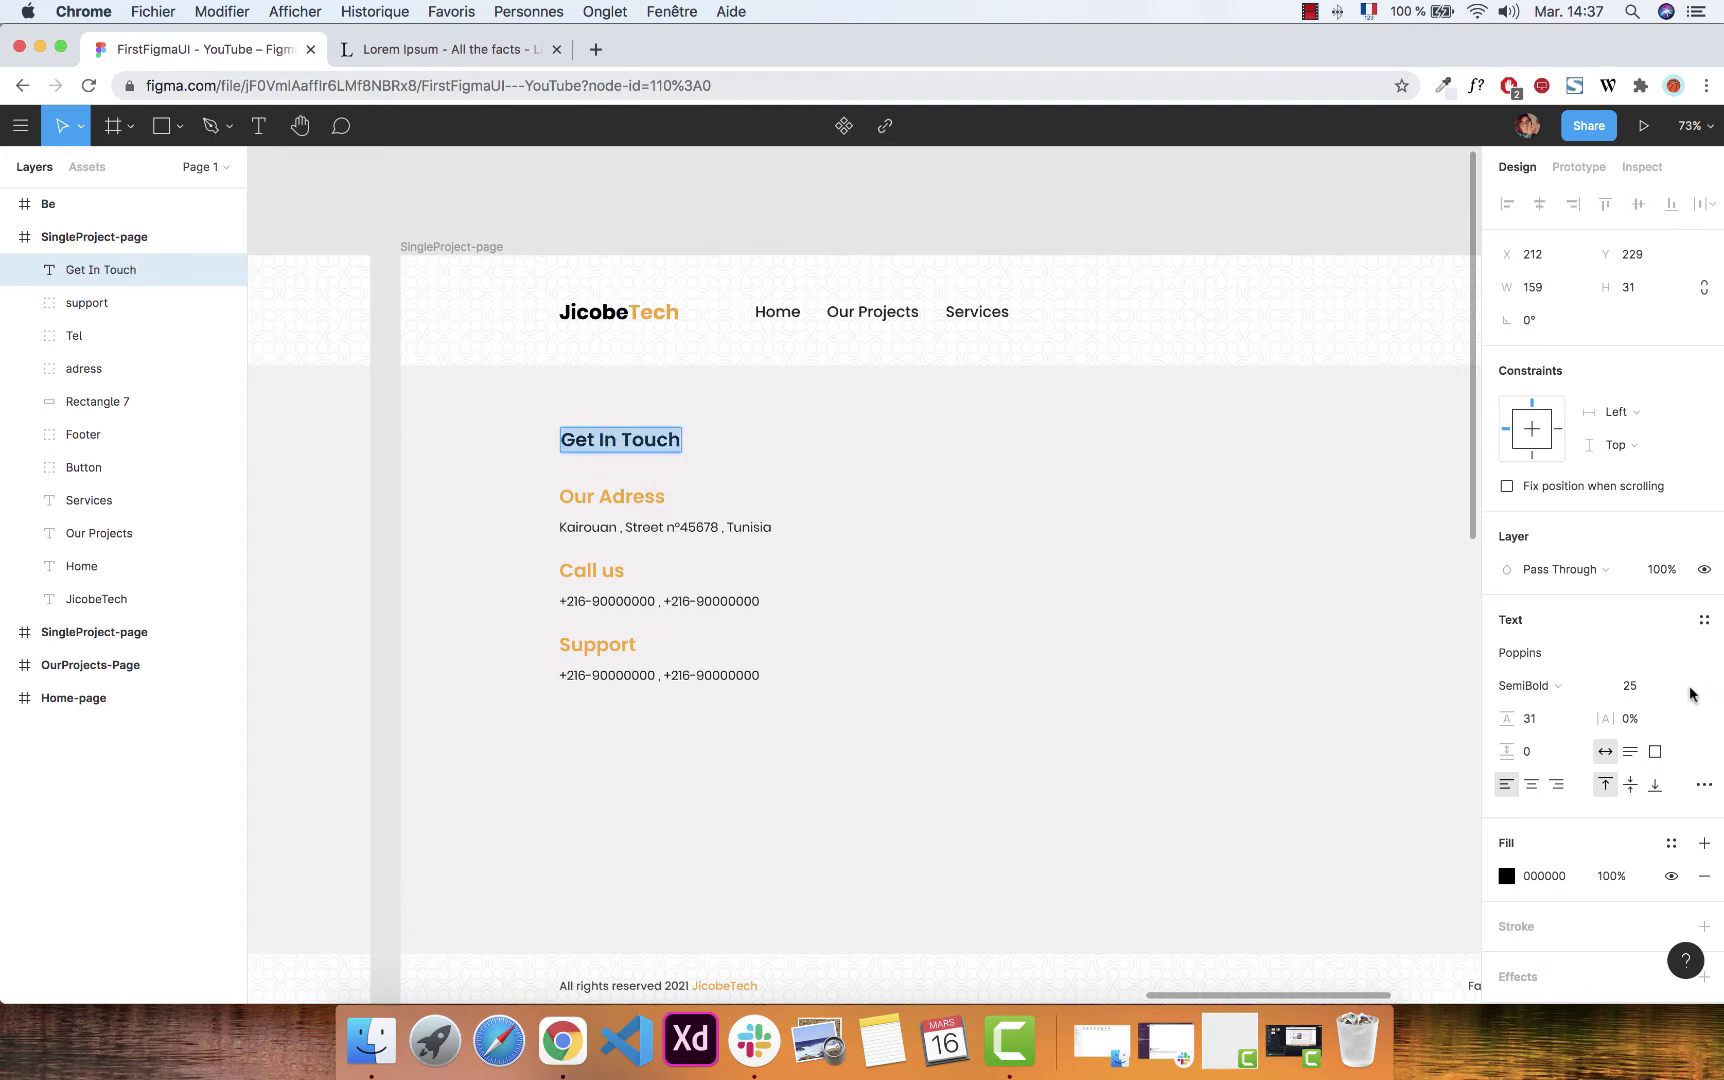
left_click(1660, 690)
type("30")
key("Return")
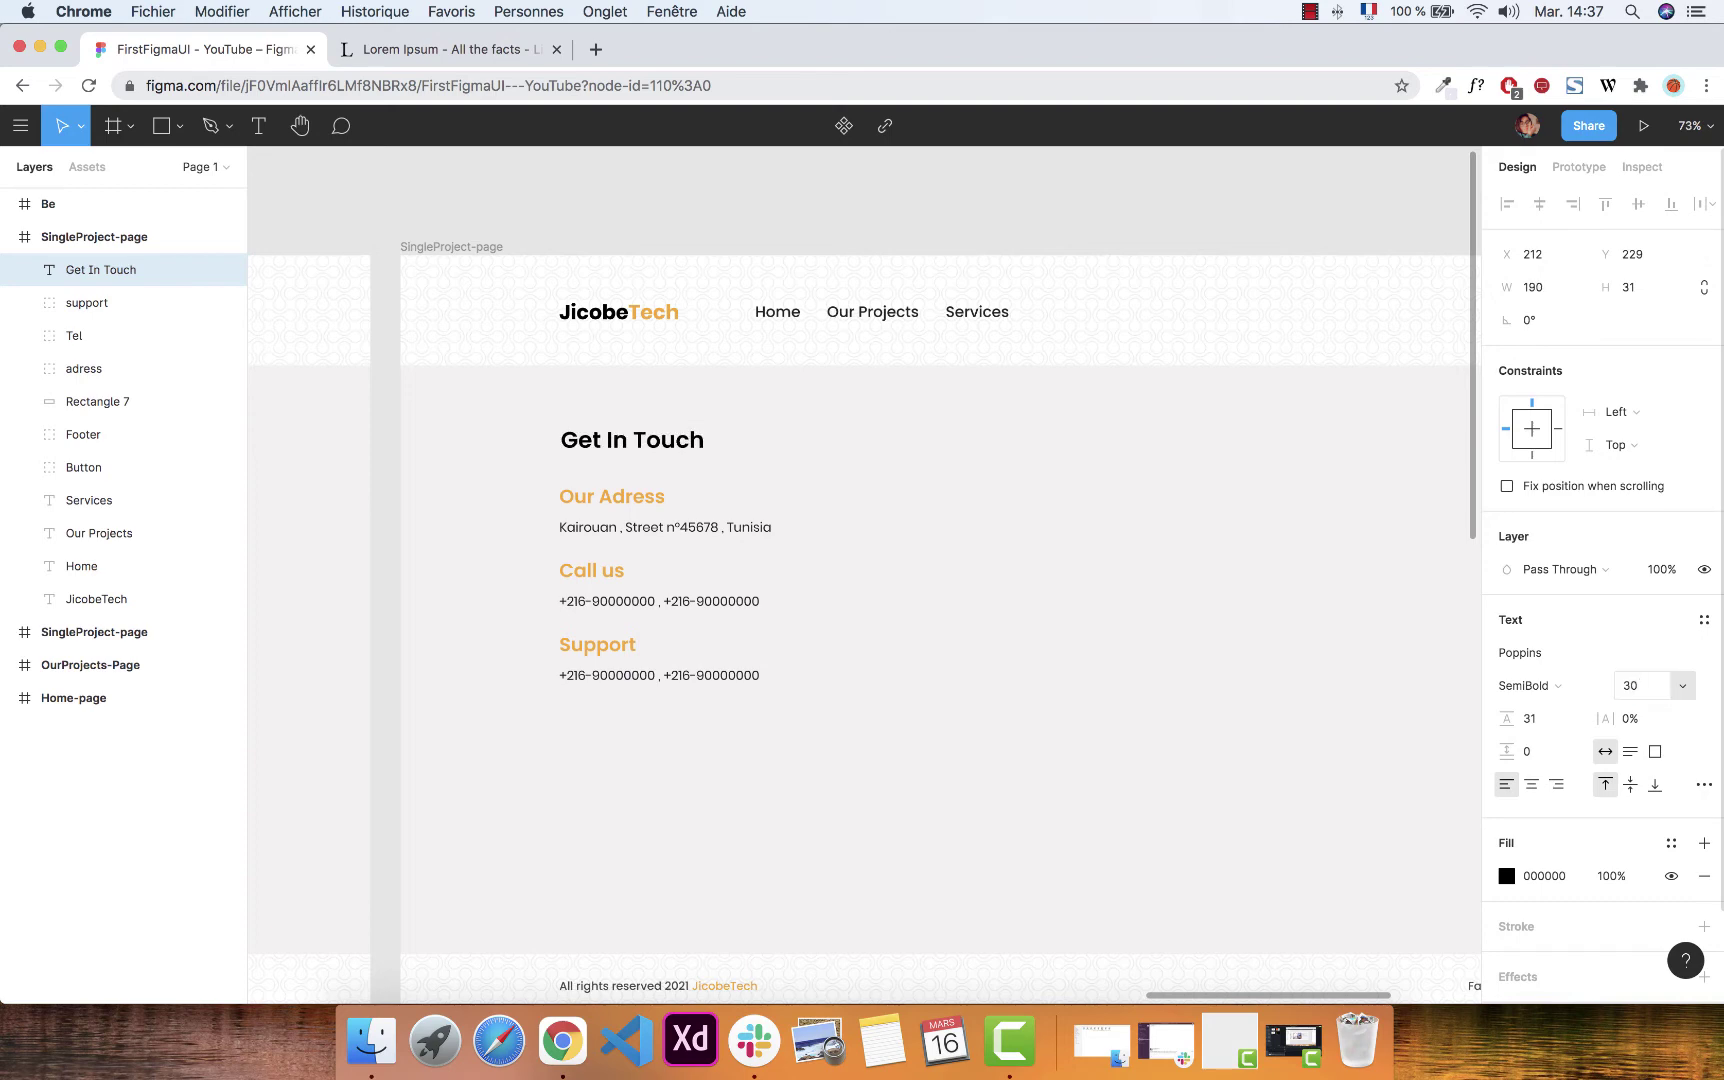
Move the address, Call us and Support blocks down together to leave room below the Get In Touch title.
left_click(595, 510)
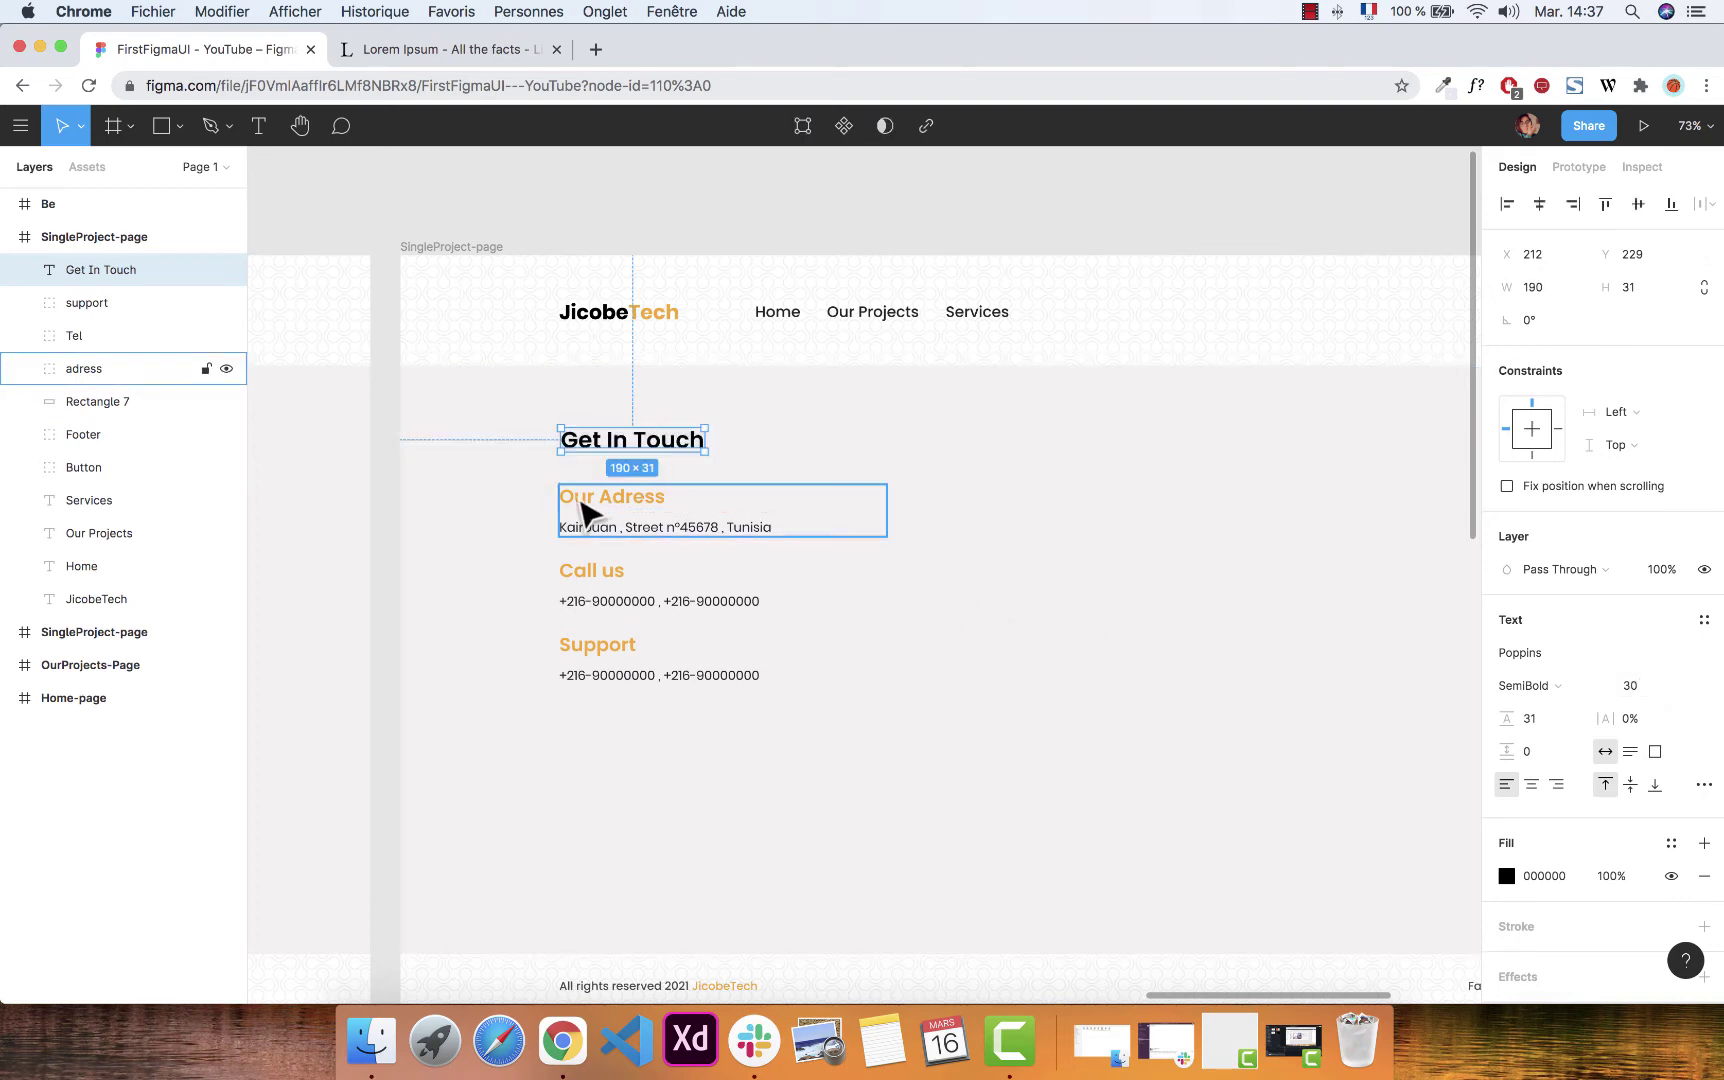
left_click(596, 580, "shift")
left_click(600, 622, "shift")
left_click(612, 660, "shift")
left_click(615, 665)
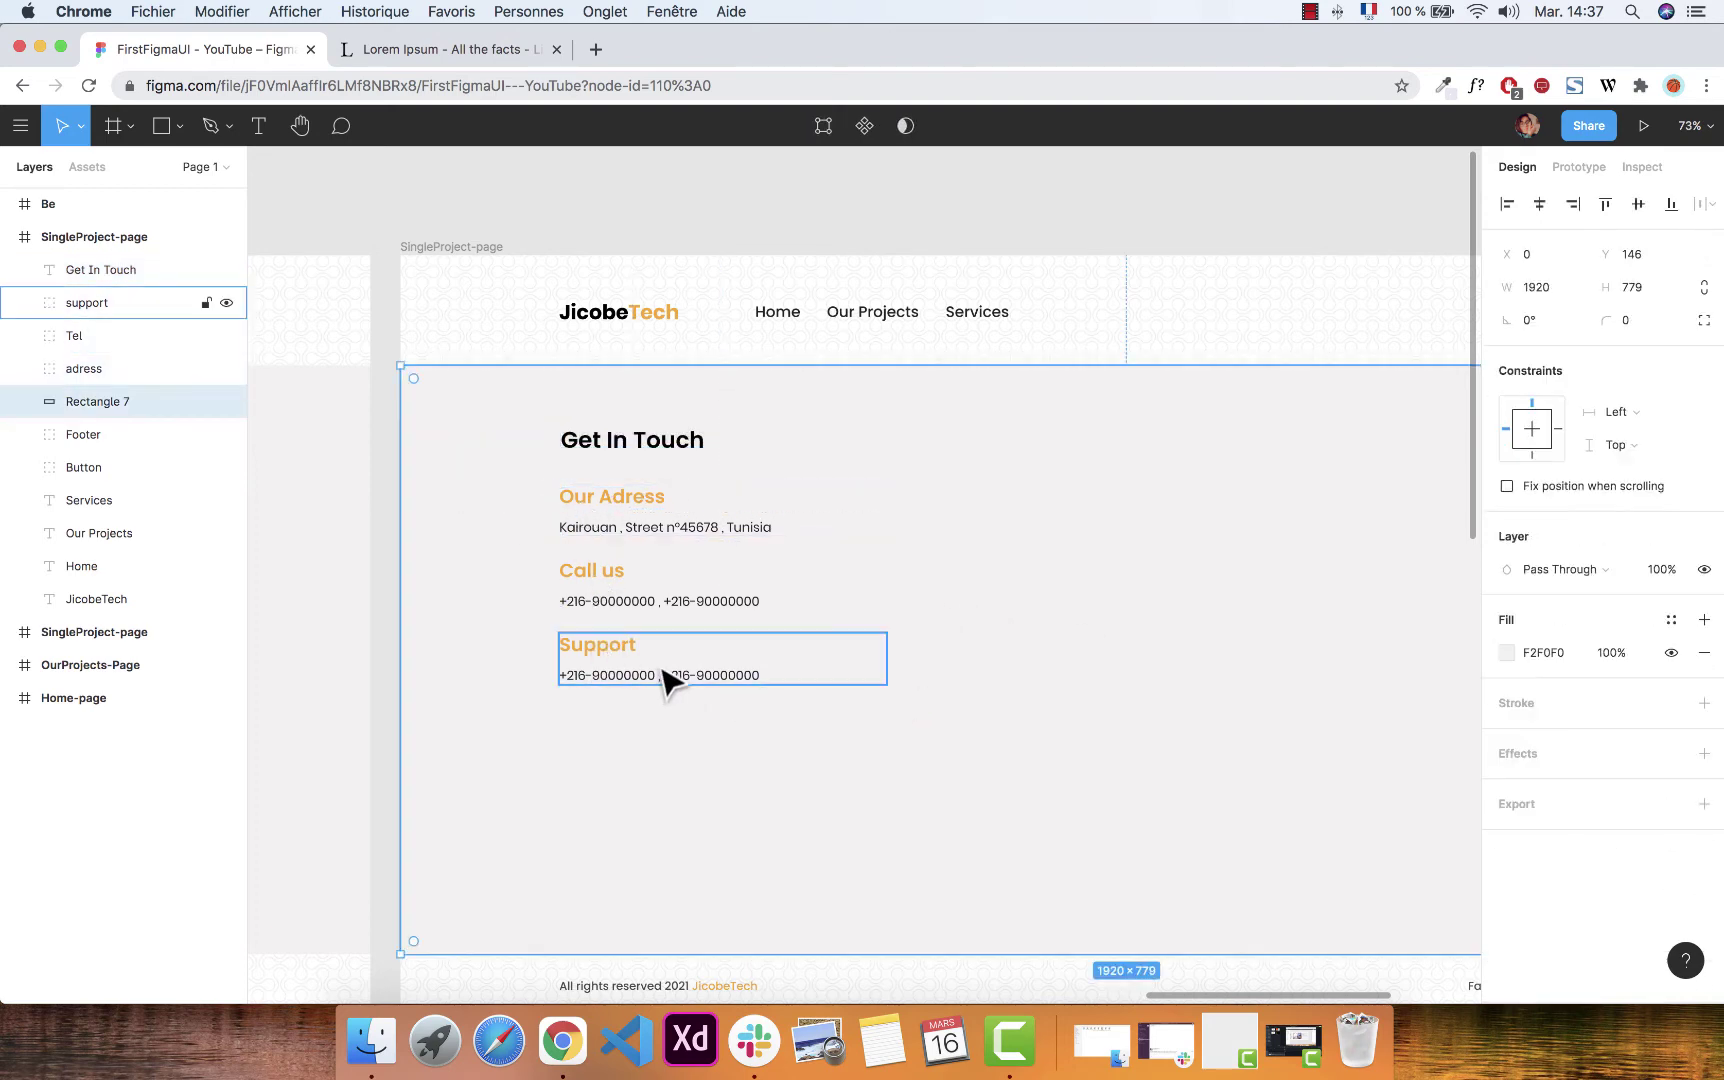
left_click(635, 610, "shift")
left_click(625, 517, "shift")
left_click_drag(628, 517, 645, 574)
Duplicate the Get In Touch title and place the copy directly below it at X 212, Y 288.
left_click(641, 450)
key("super+d")
left_click_drag(641, 466, 662, 508)
Set the duplicated title's font size to 23 and its weight to Regular.
key("Down")
key("Down")
key("Down")
key("Down")
key("Down")
key("Down")
key("Down")
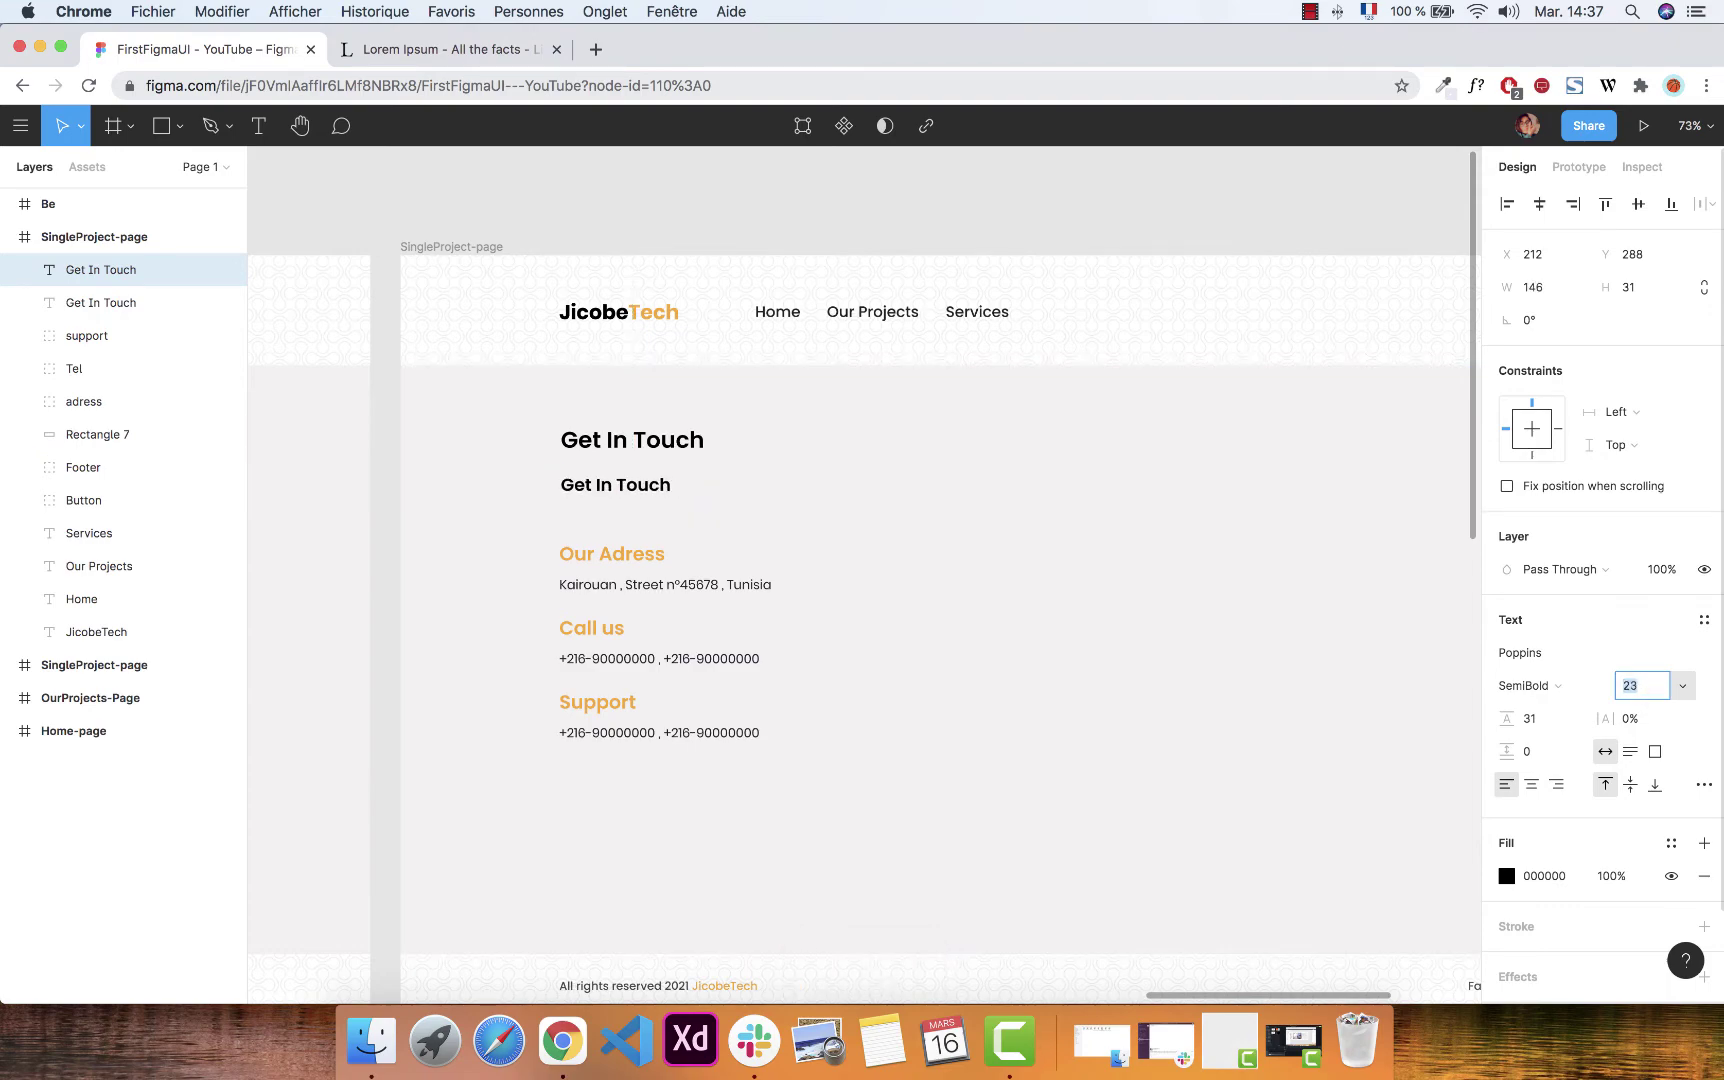
left_click(1528, 685)
left_click(1525, 630)
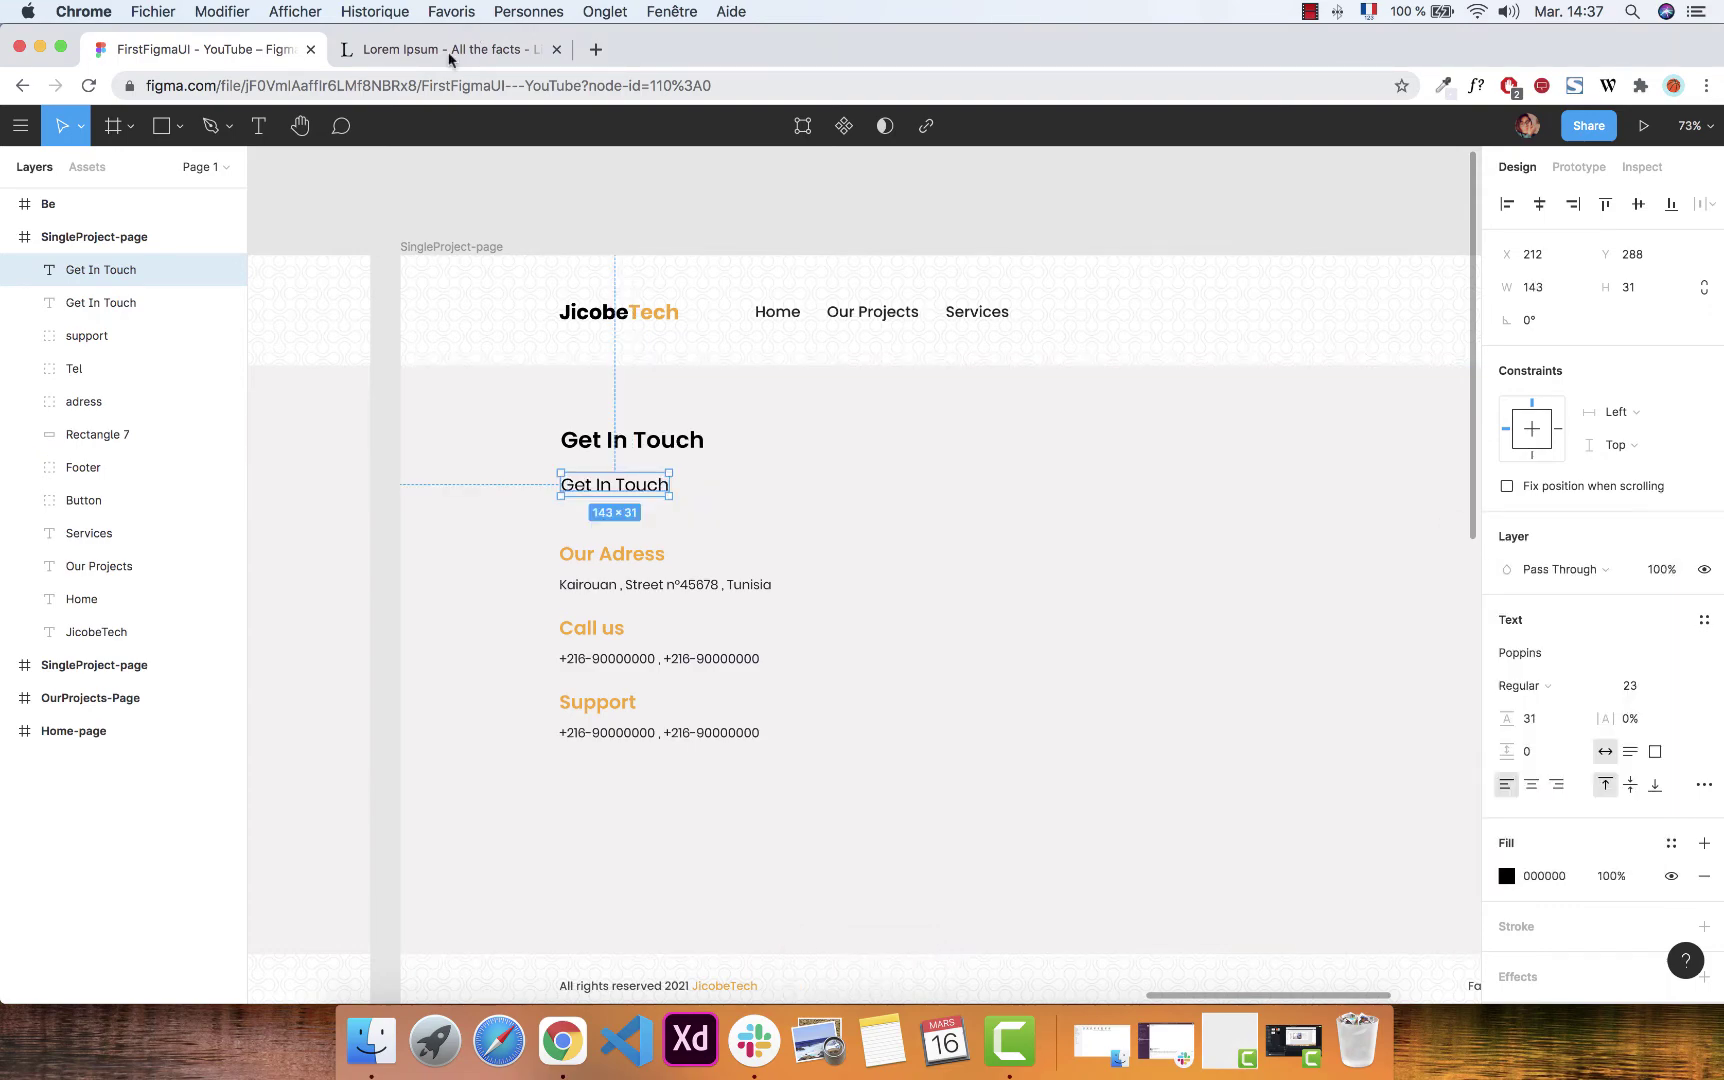
Copy the opening words of the Lorem Ipsum website's first paragraph, through "Lorem Ipsum has been", and replace the duplicated title's text with them in Figma.
left_click(449, 52)
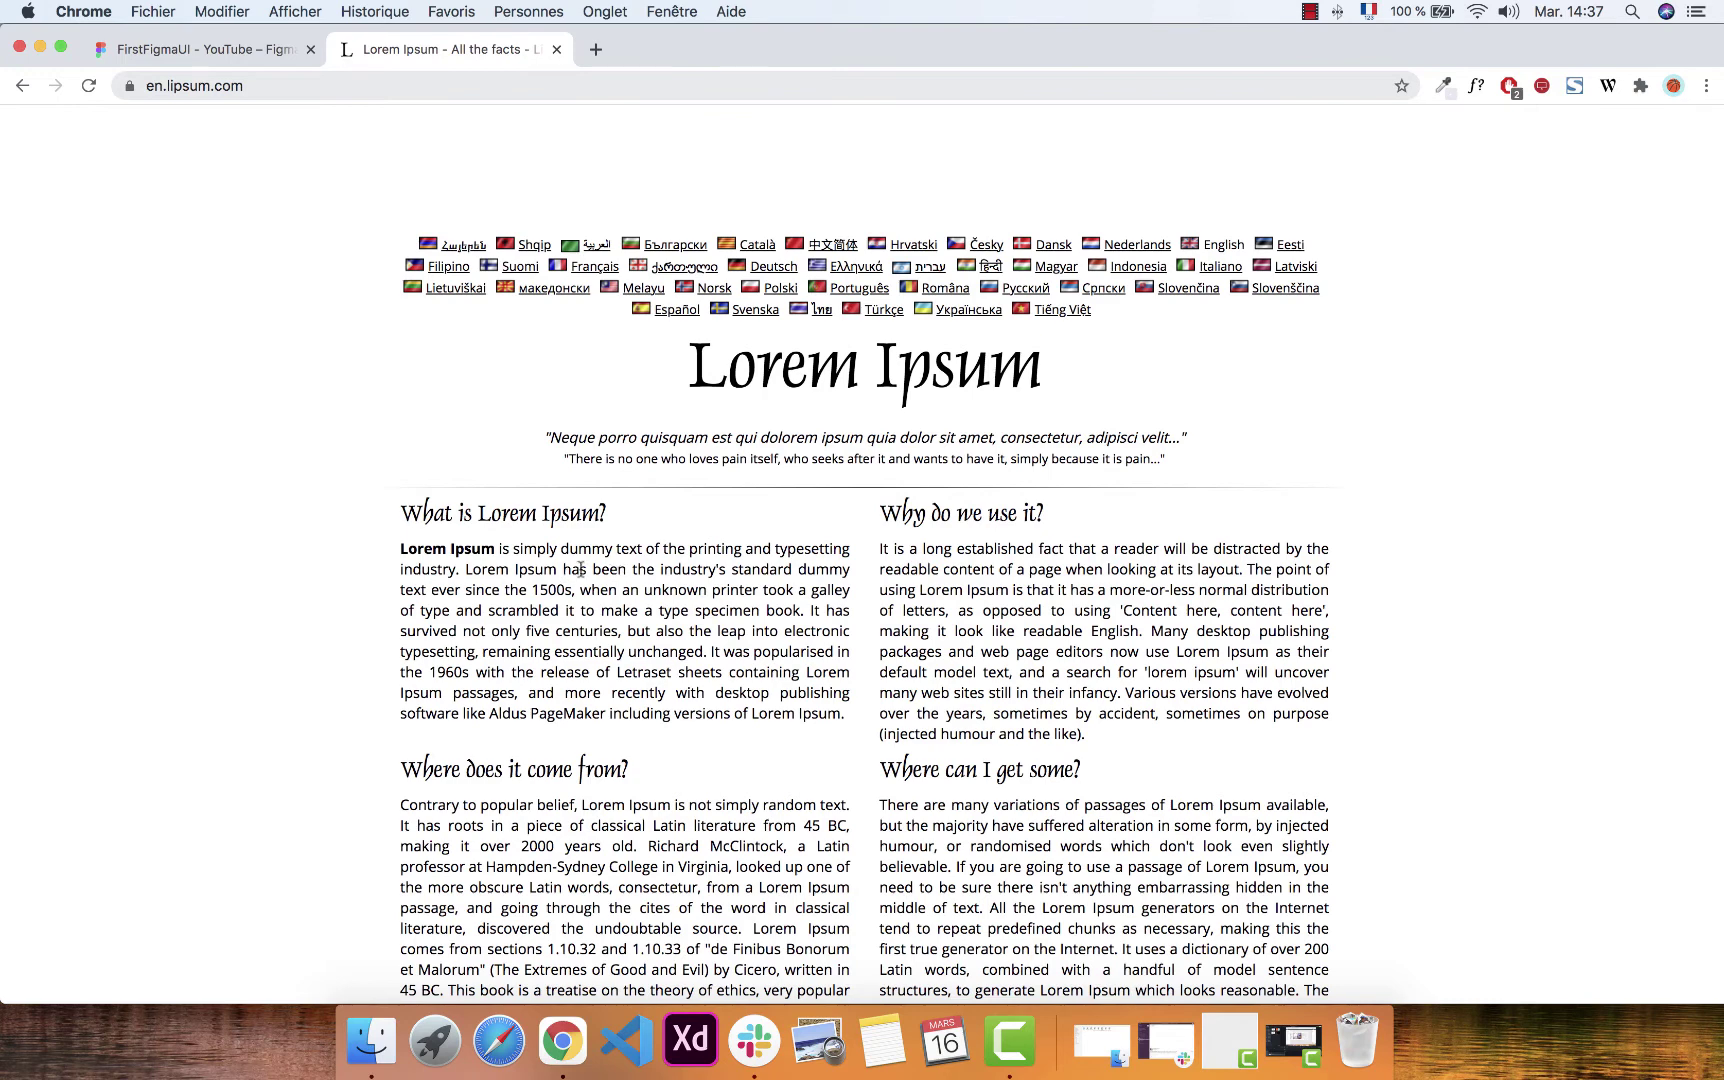
left_click_drag(620, 569, 401, 546)
key("cmd+c")
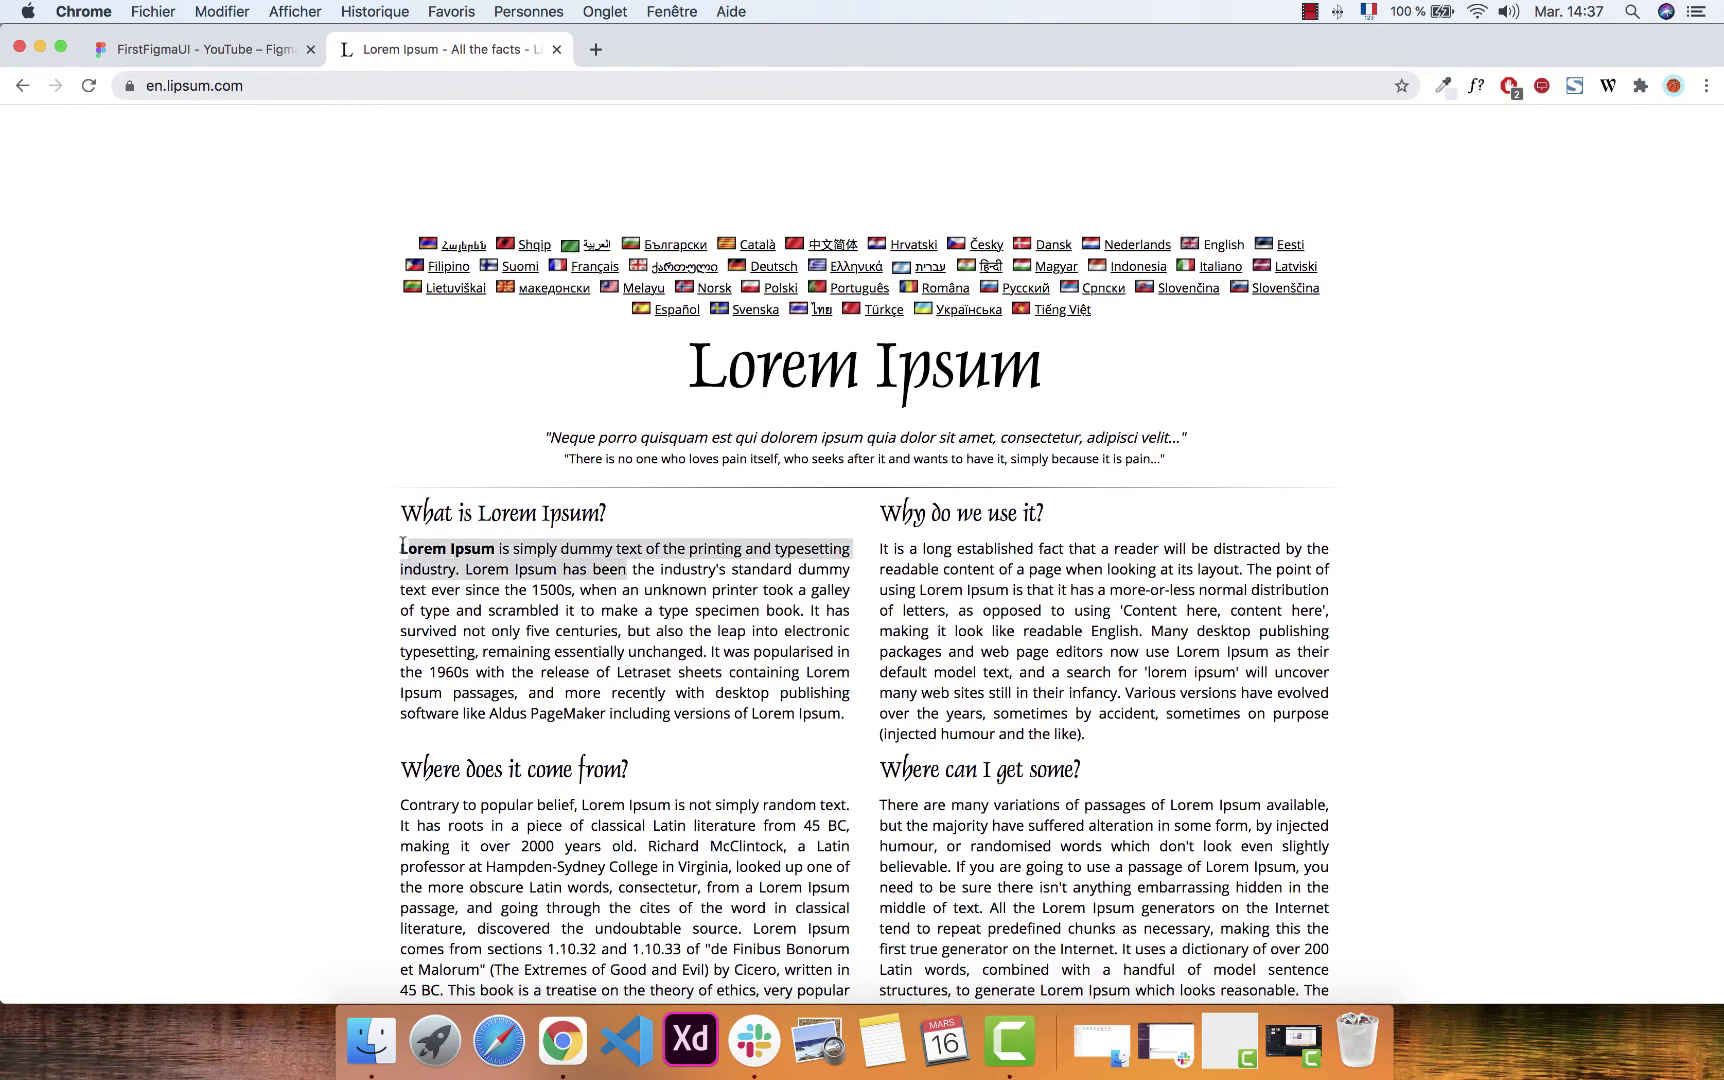
left_click(237, 60)
double_click(628, 487)
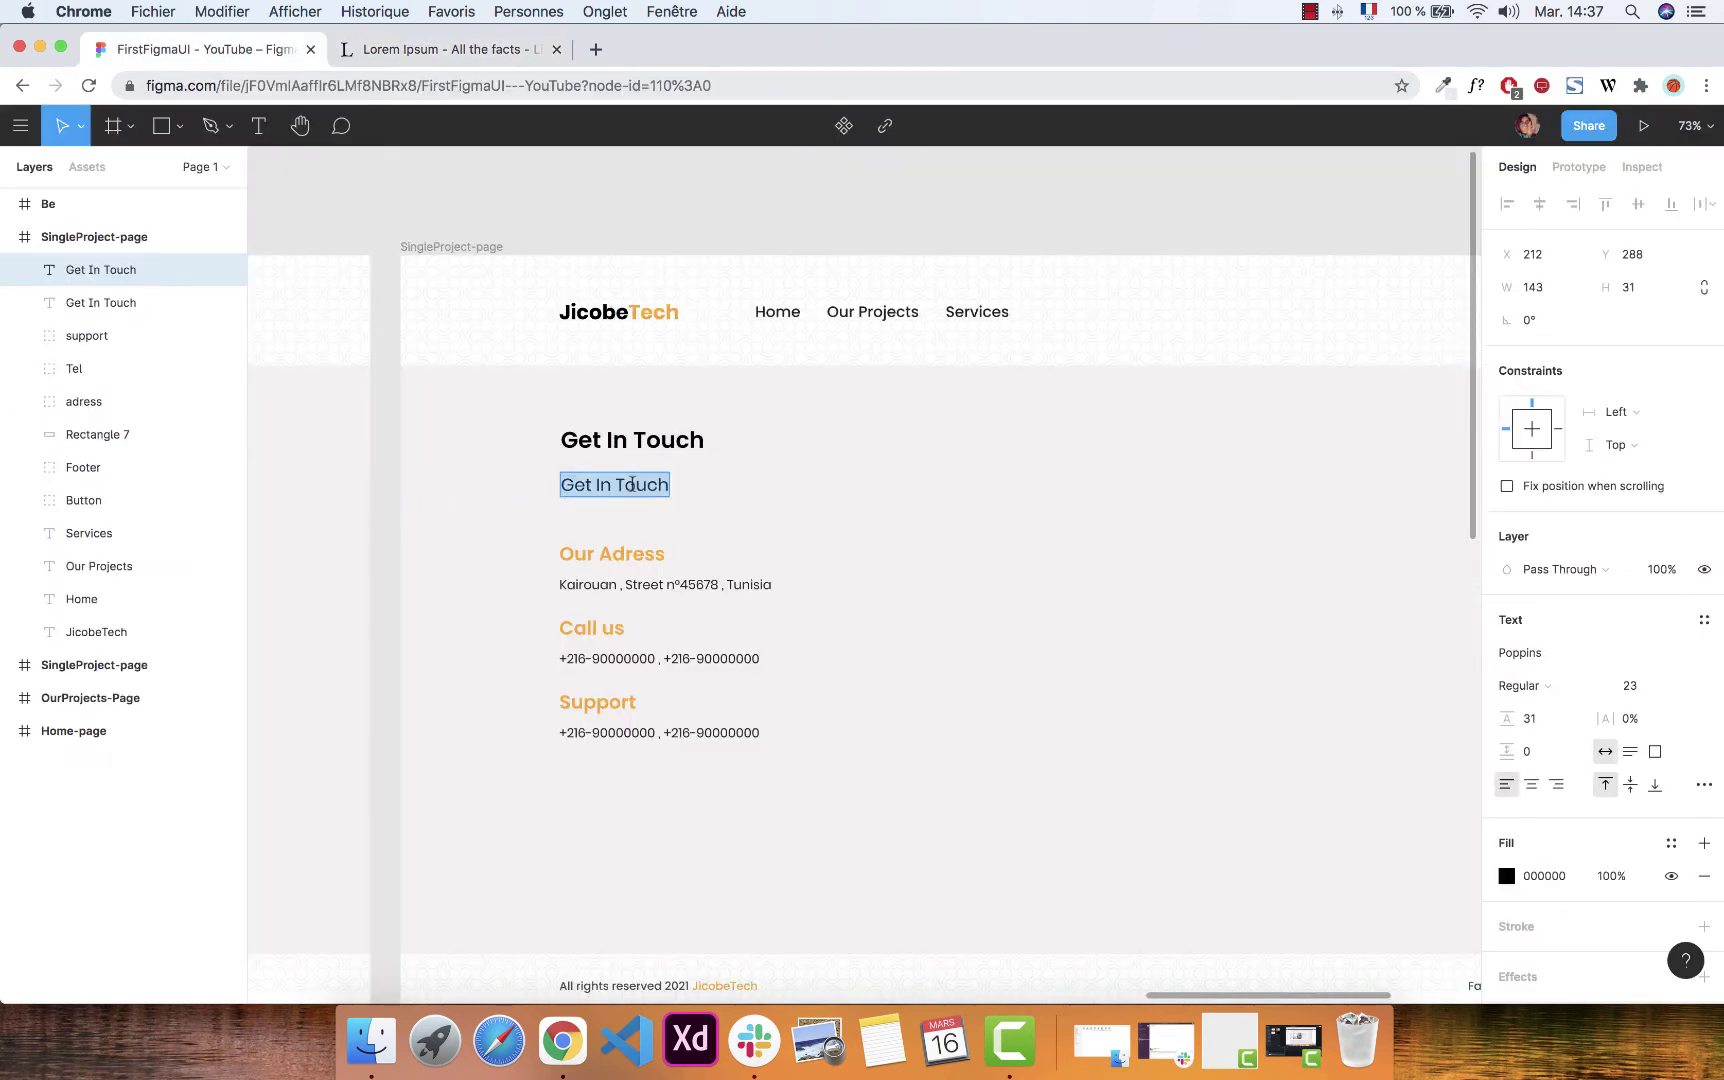
key("cmd+v")
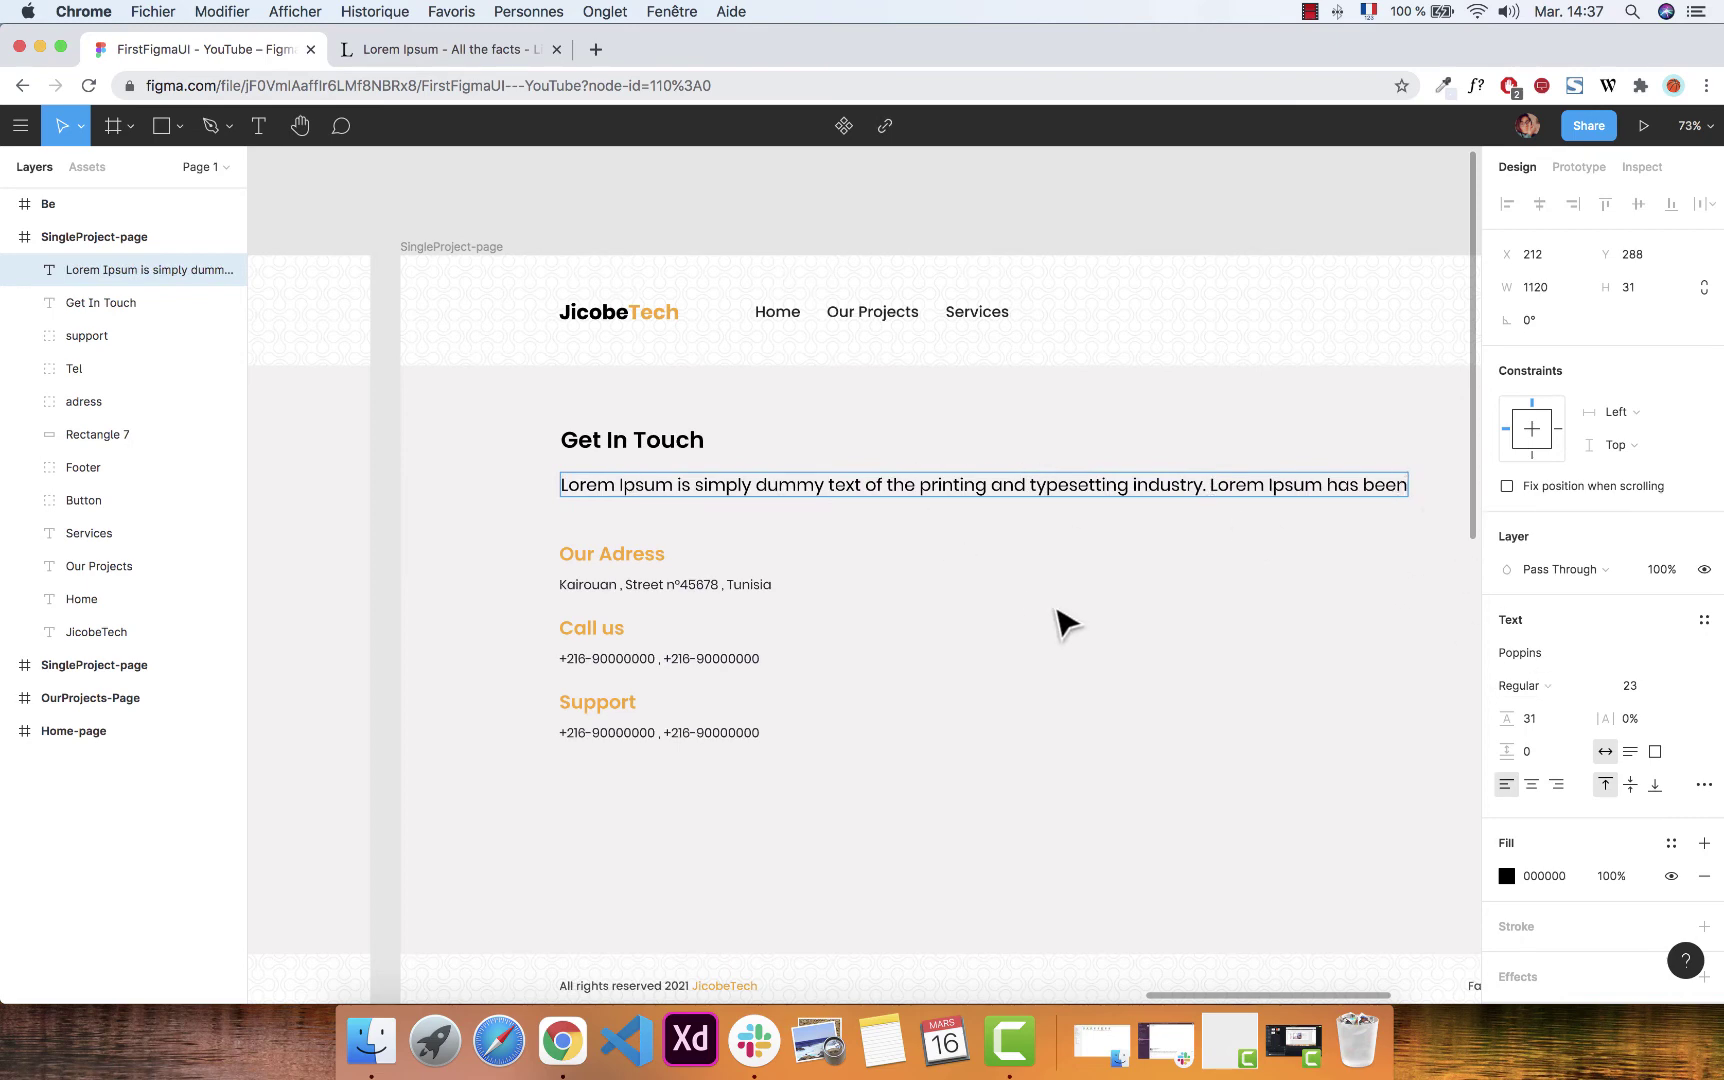
key("Escape")
Make the Lorem Ipsum text box fixed size and resize it to 661 × 64 so it wraps onto two lines.
left_click_drag(1243, 600, 1108, 581)
scroll(1108, 581, "up", 2)
scroll(1100, 560, "down", 5)
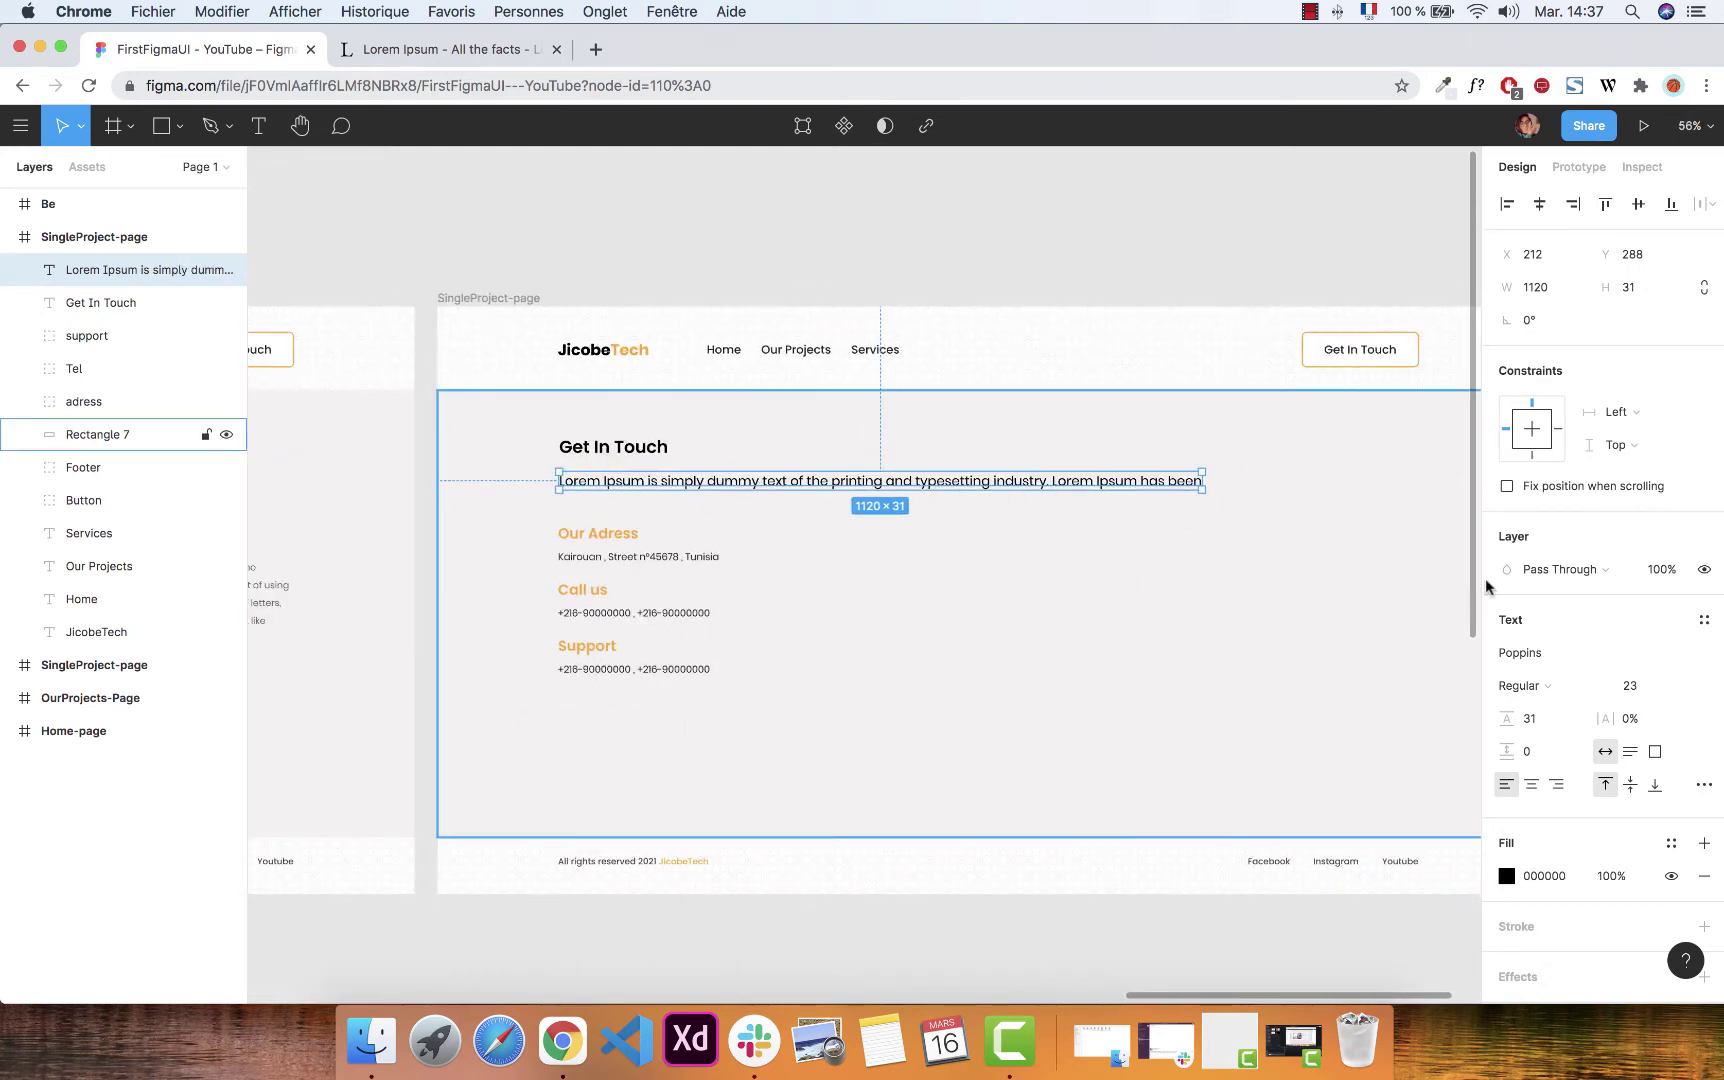
left_click(1630, 752)
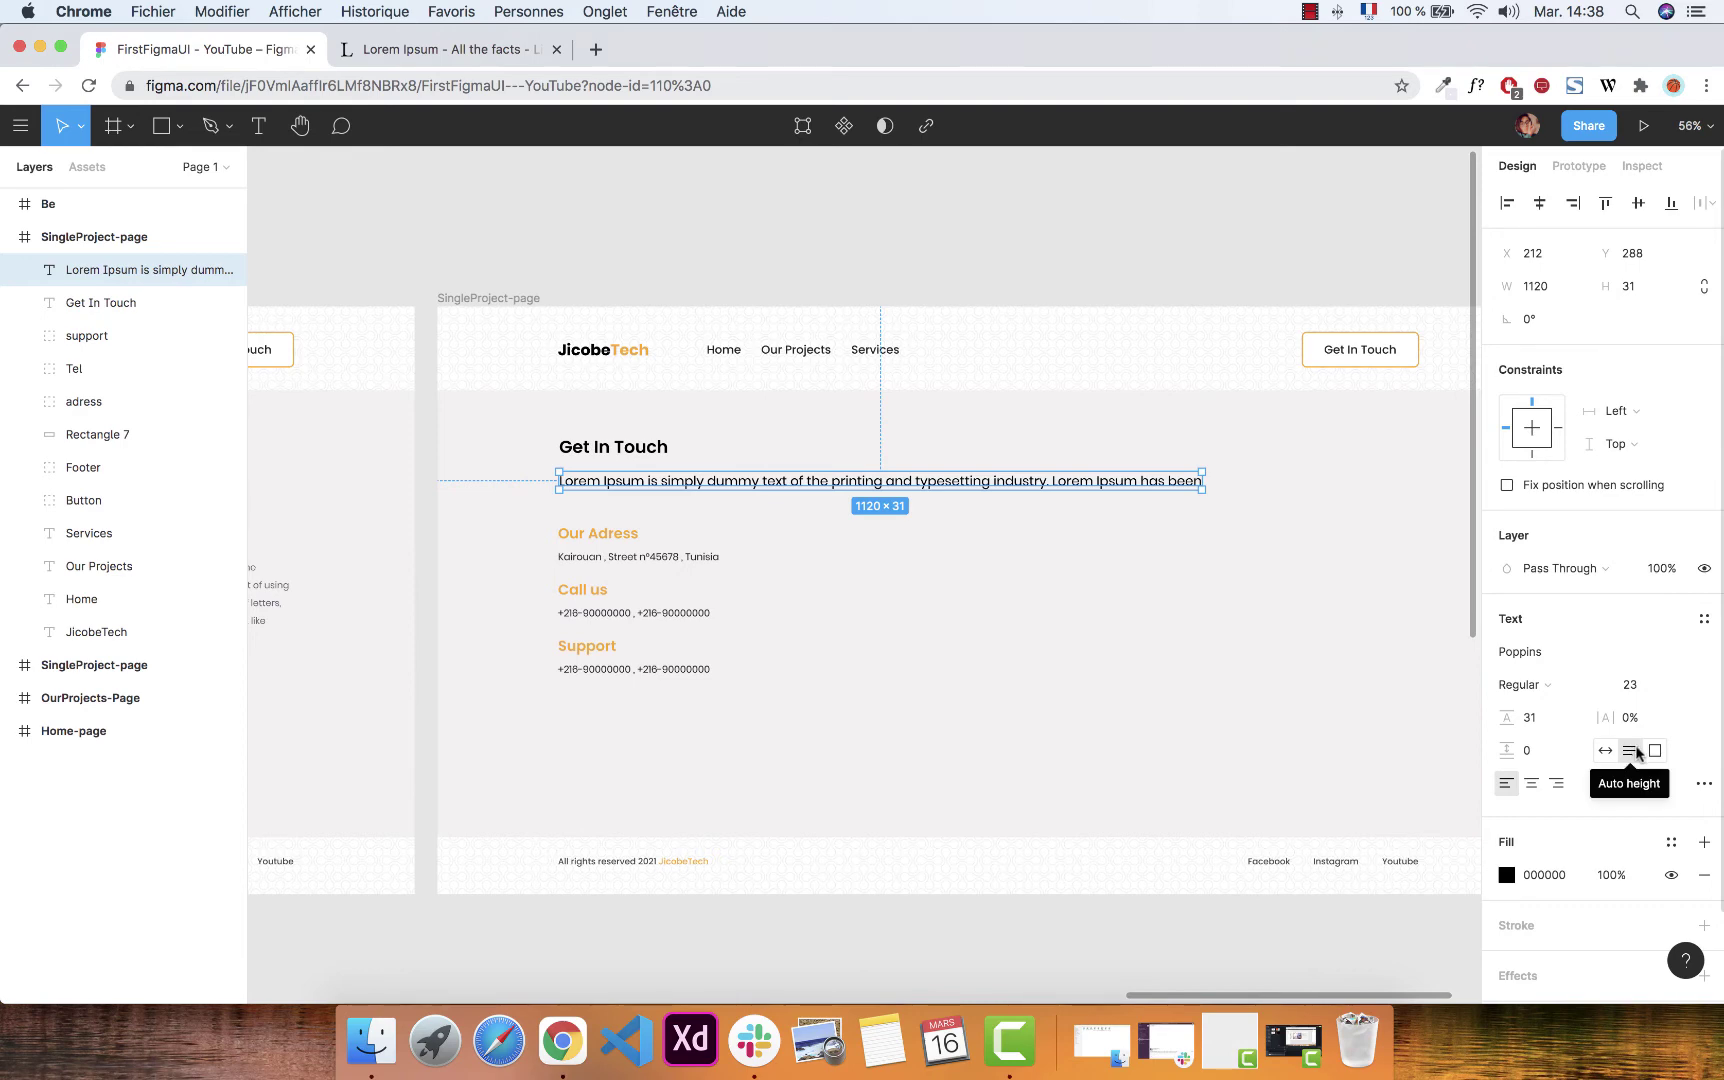
left_click(1655, 751)
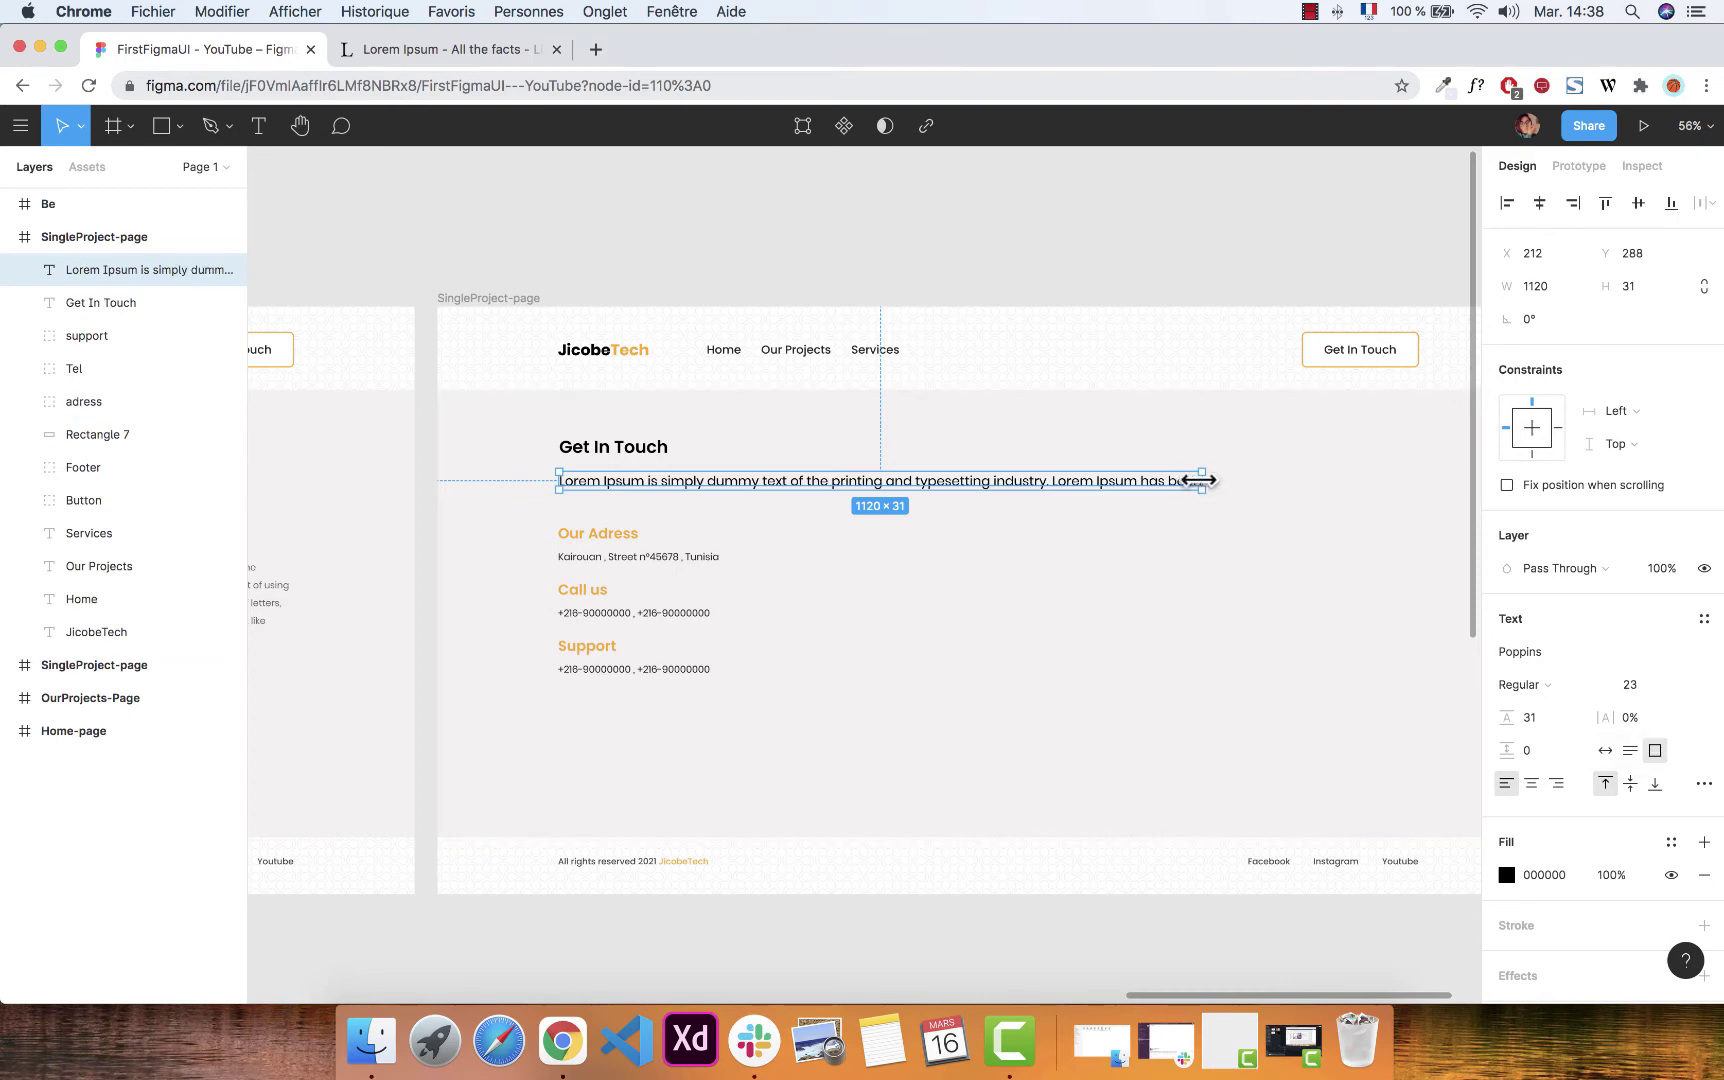
left_click_drag(1199, 480, 940, 479)
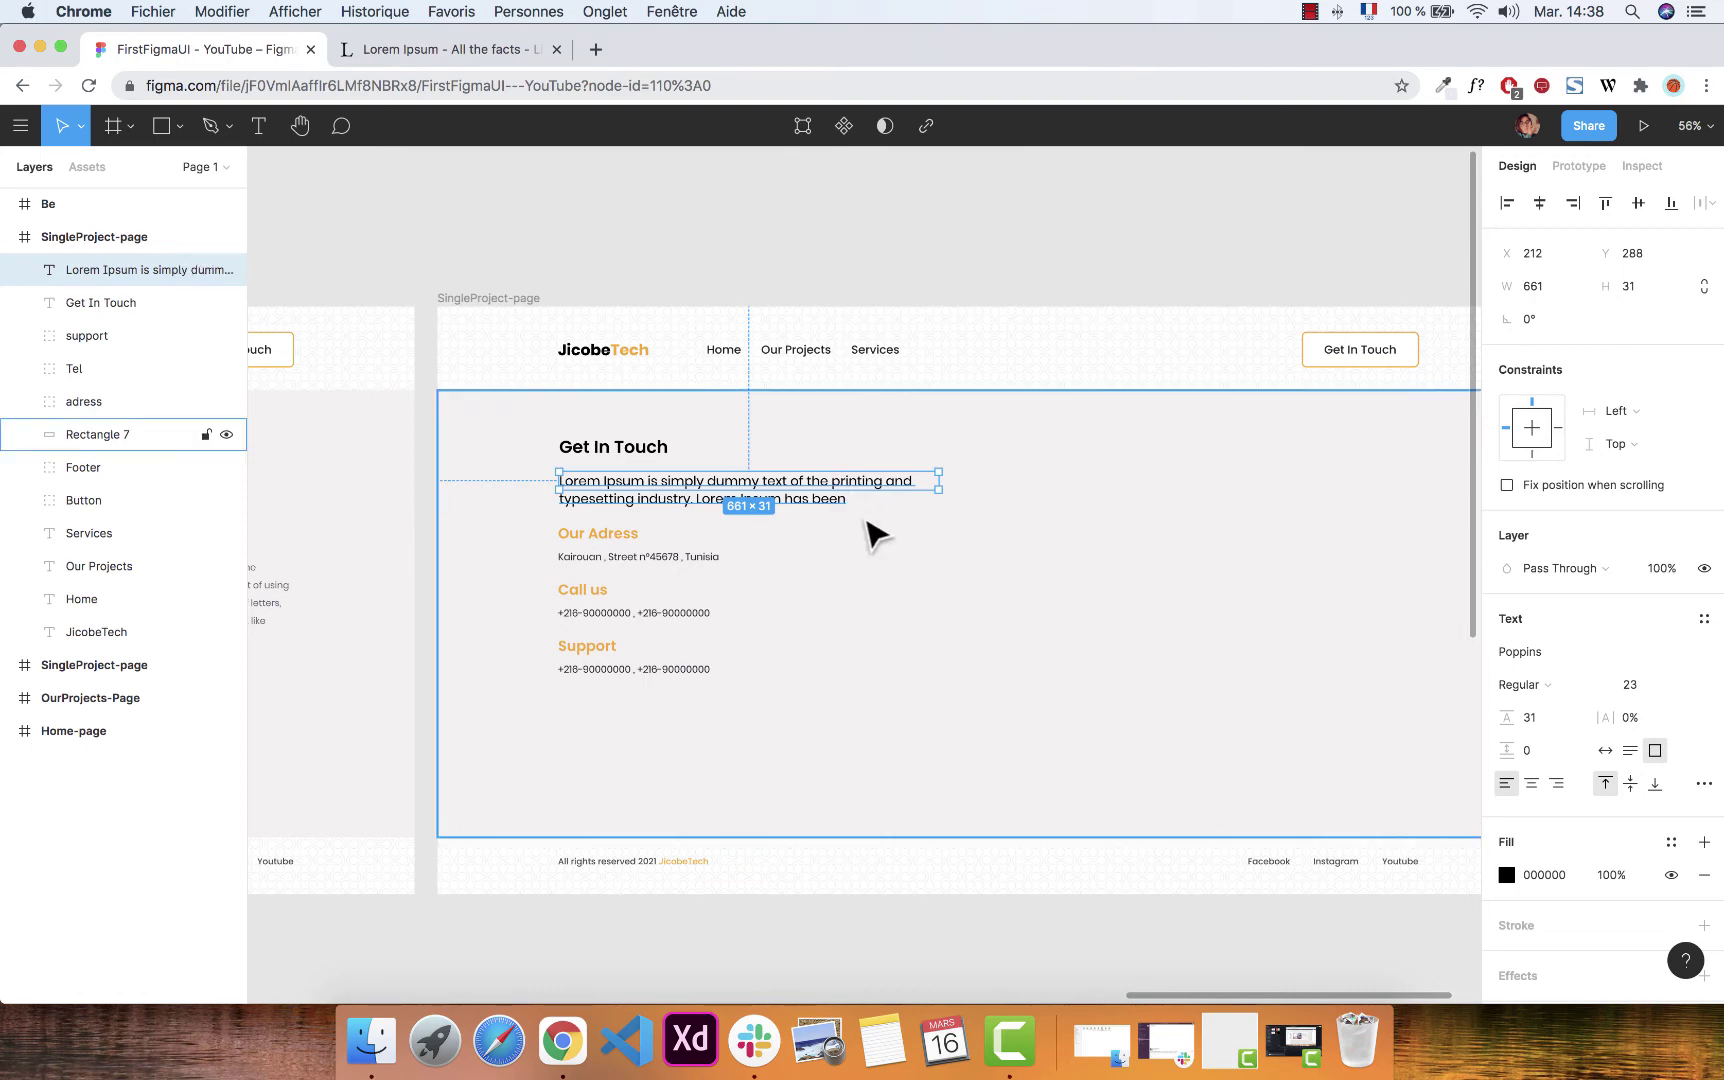
left_click(838, 507)
left_click(824, 499)
left_click_drag(817, 495, 817, 507)
Set the Lorem Ipsum paragraph's fill colour to 666666.
double_click(817, 490)
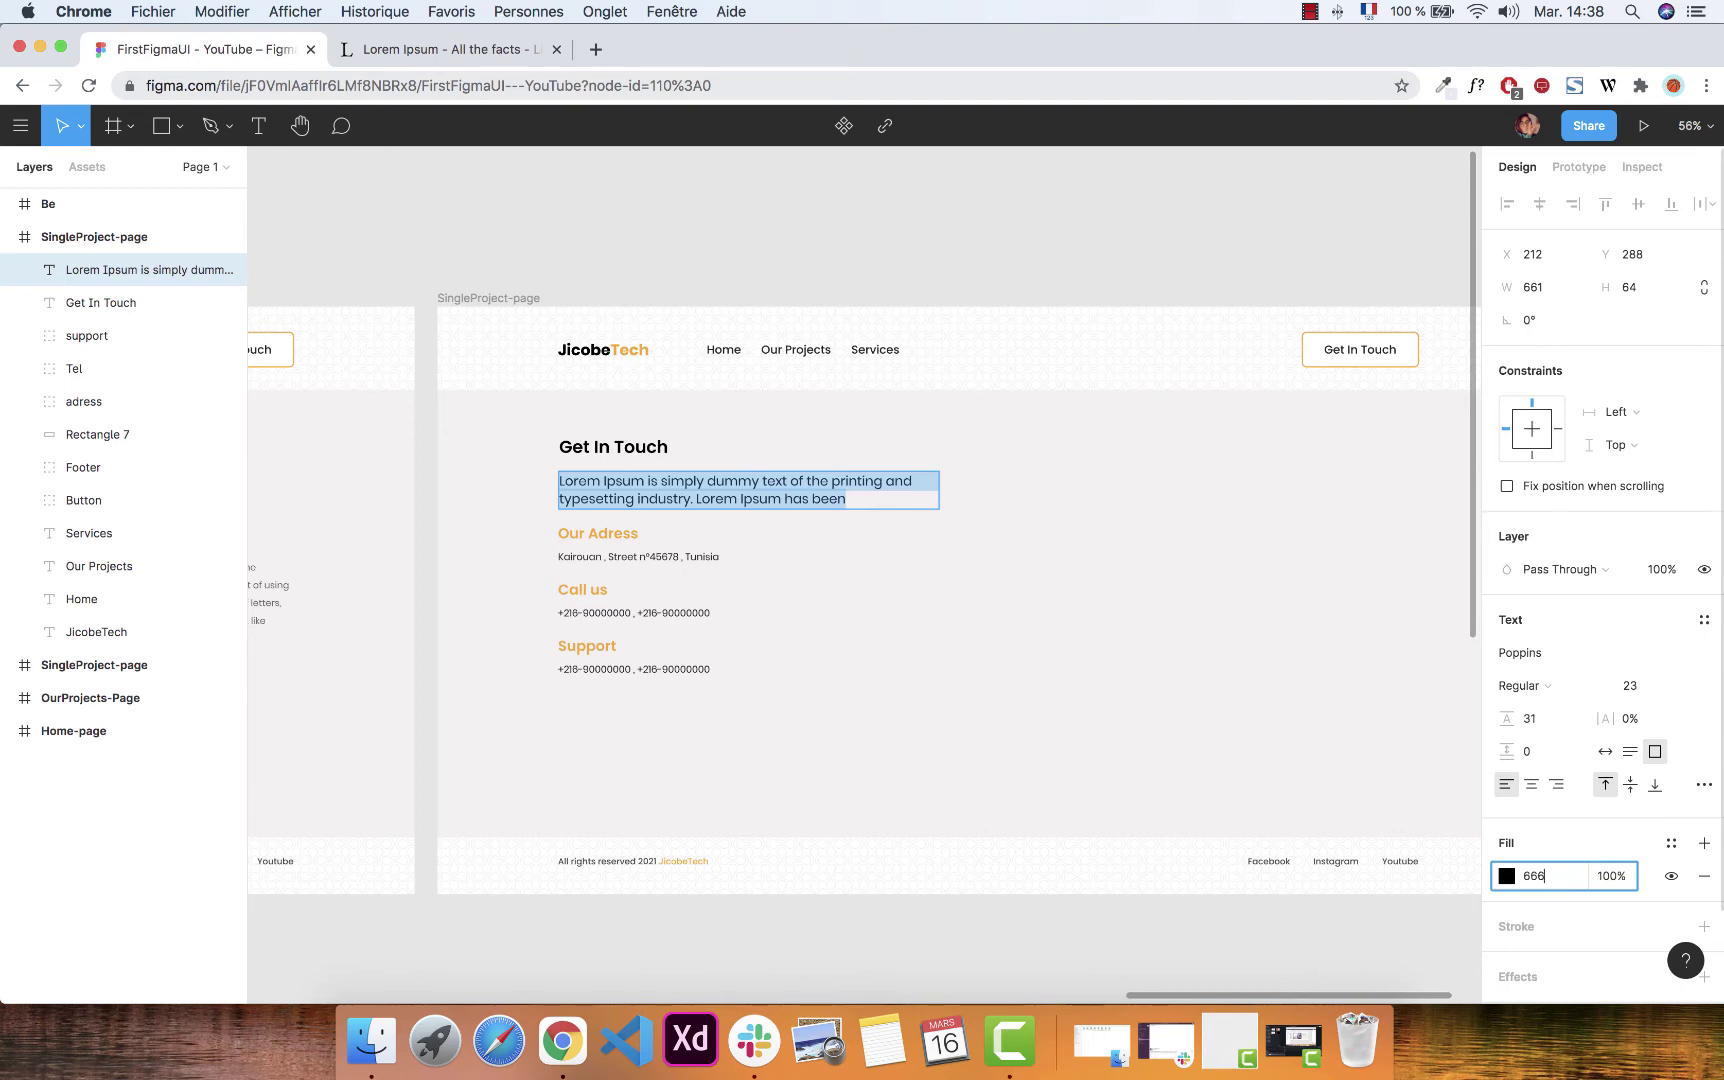
key("Return")
key("Escape")
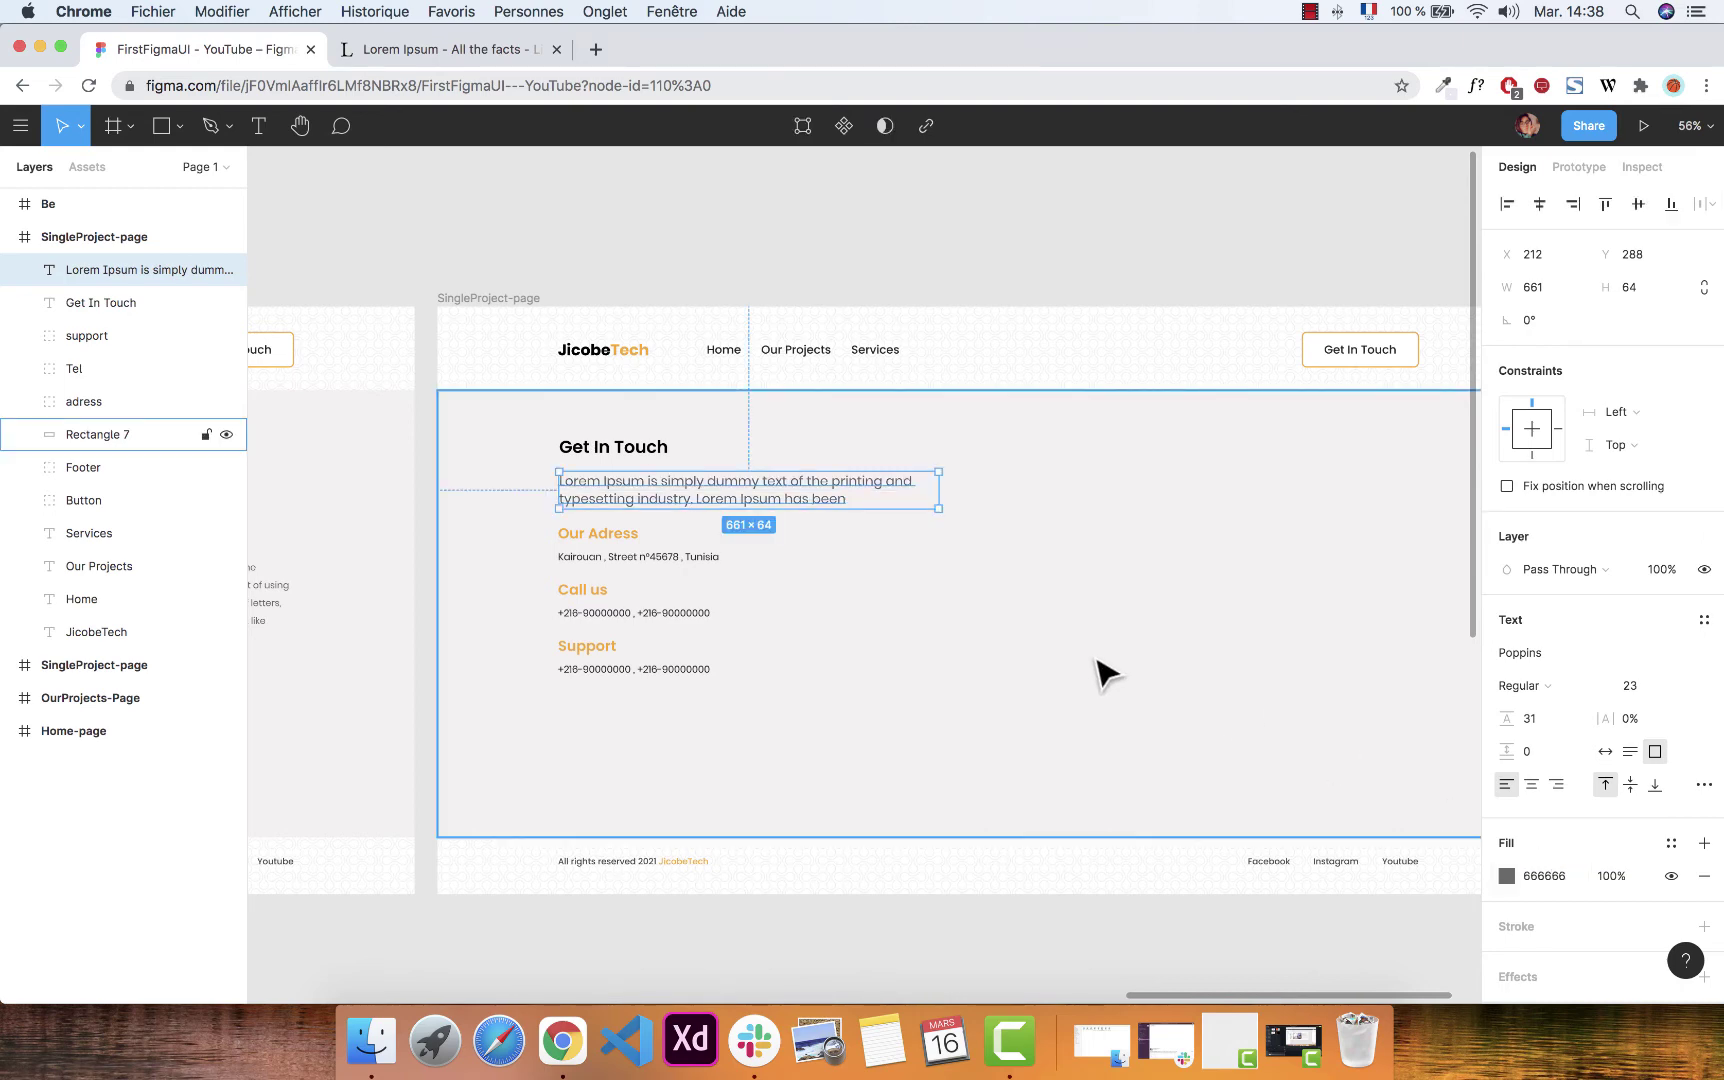
Set the Lorem Ipsum paragraph's line height to 39.
key("Return")
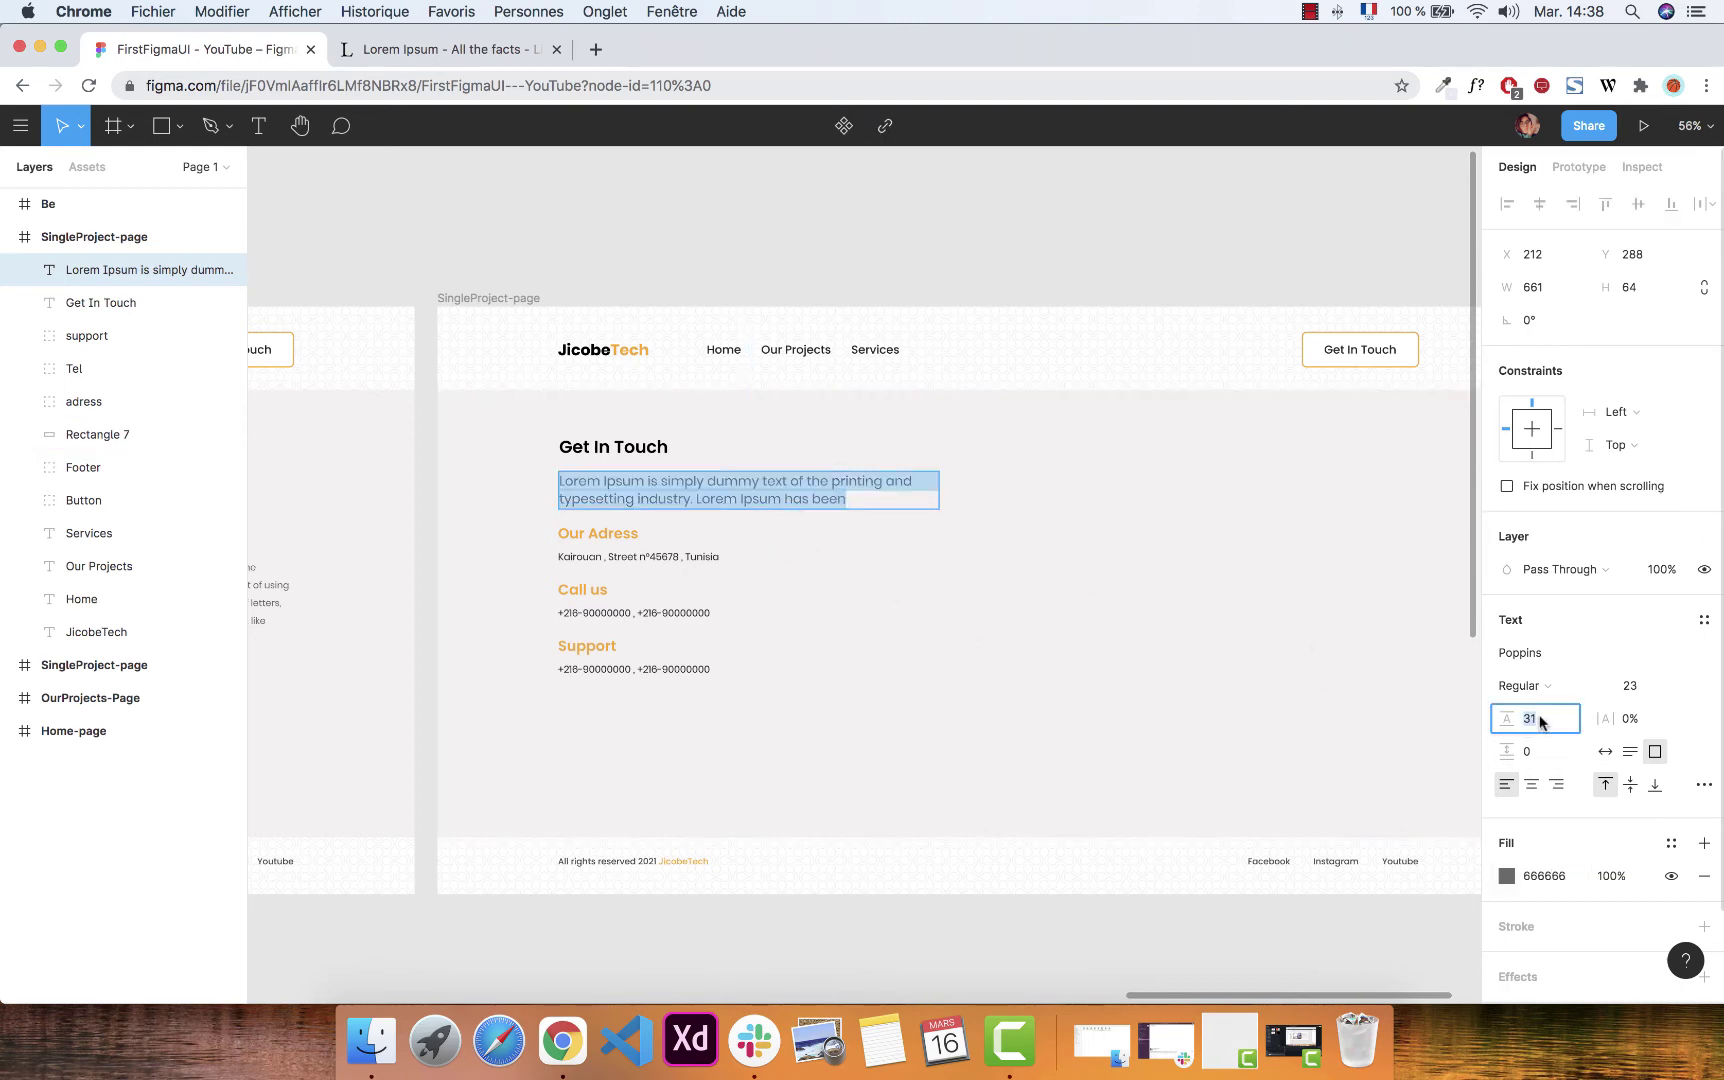
key("Up")
key("Up")
key("Up")
key("Up")
key("Up")
key("Up")
key("Up")
key("Up")
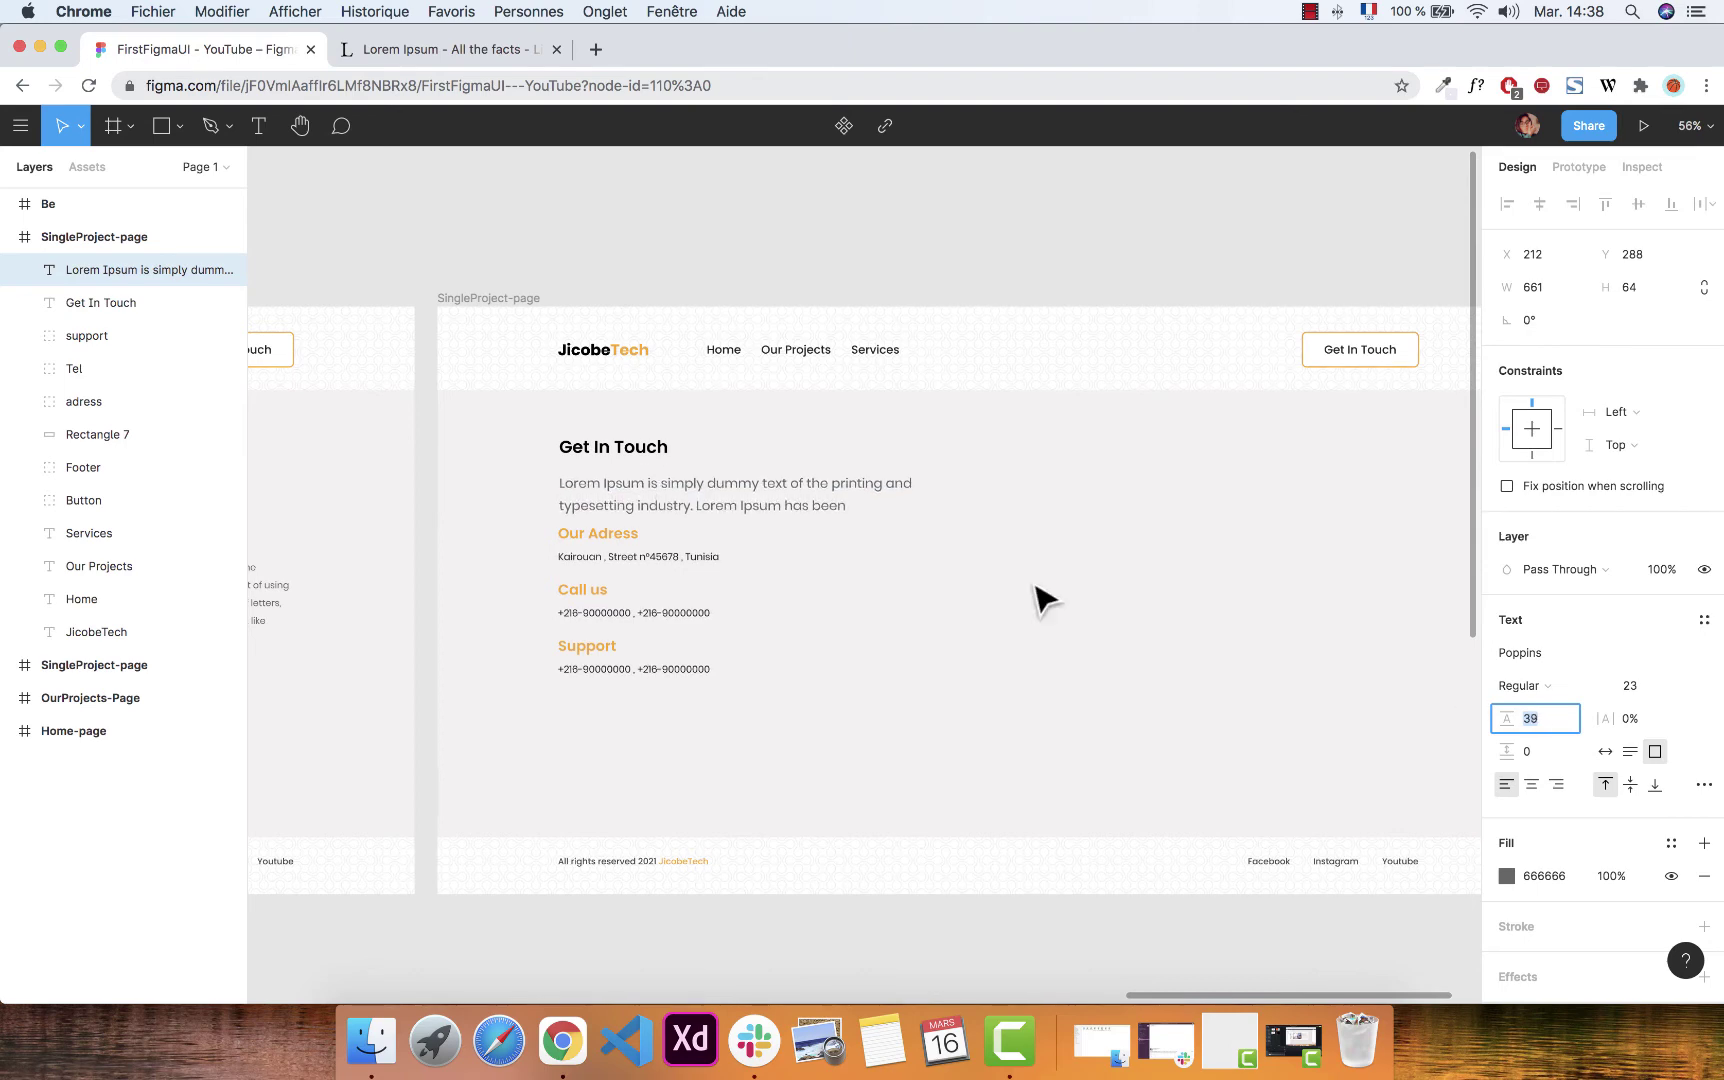
key("Escape")
Move the Lorem Ipsum paragraph up to Y 270, 10 px below the Get In Touch title.
left_click_drag(706, 490, 608, 460)
key("Up")
key("Up")
key("Up")
key("Up")
key("Up")
key("Up")
key("Up")
key("Up")
key("Up")
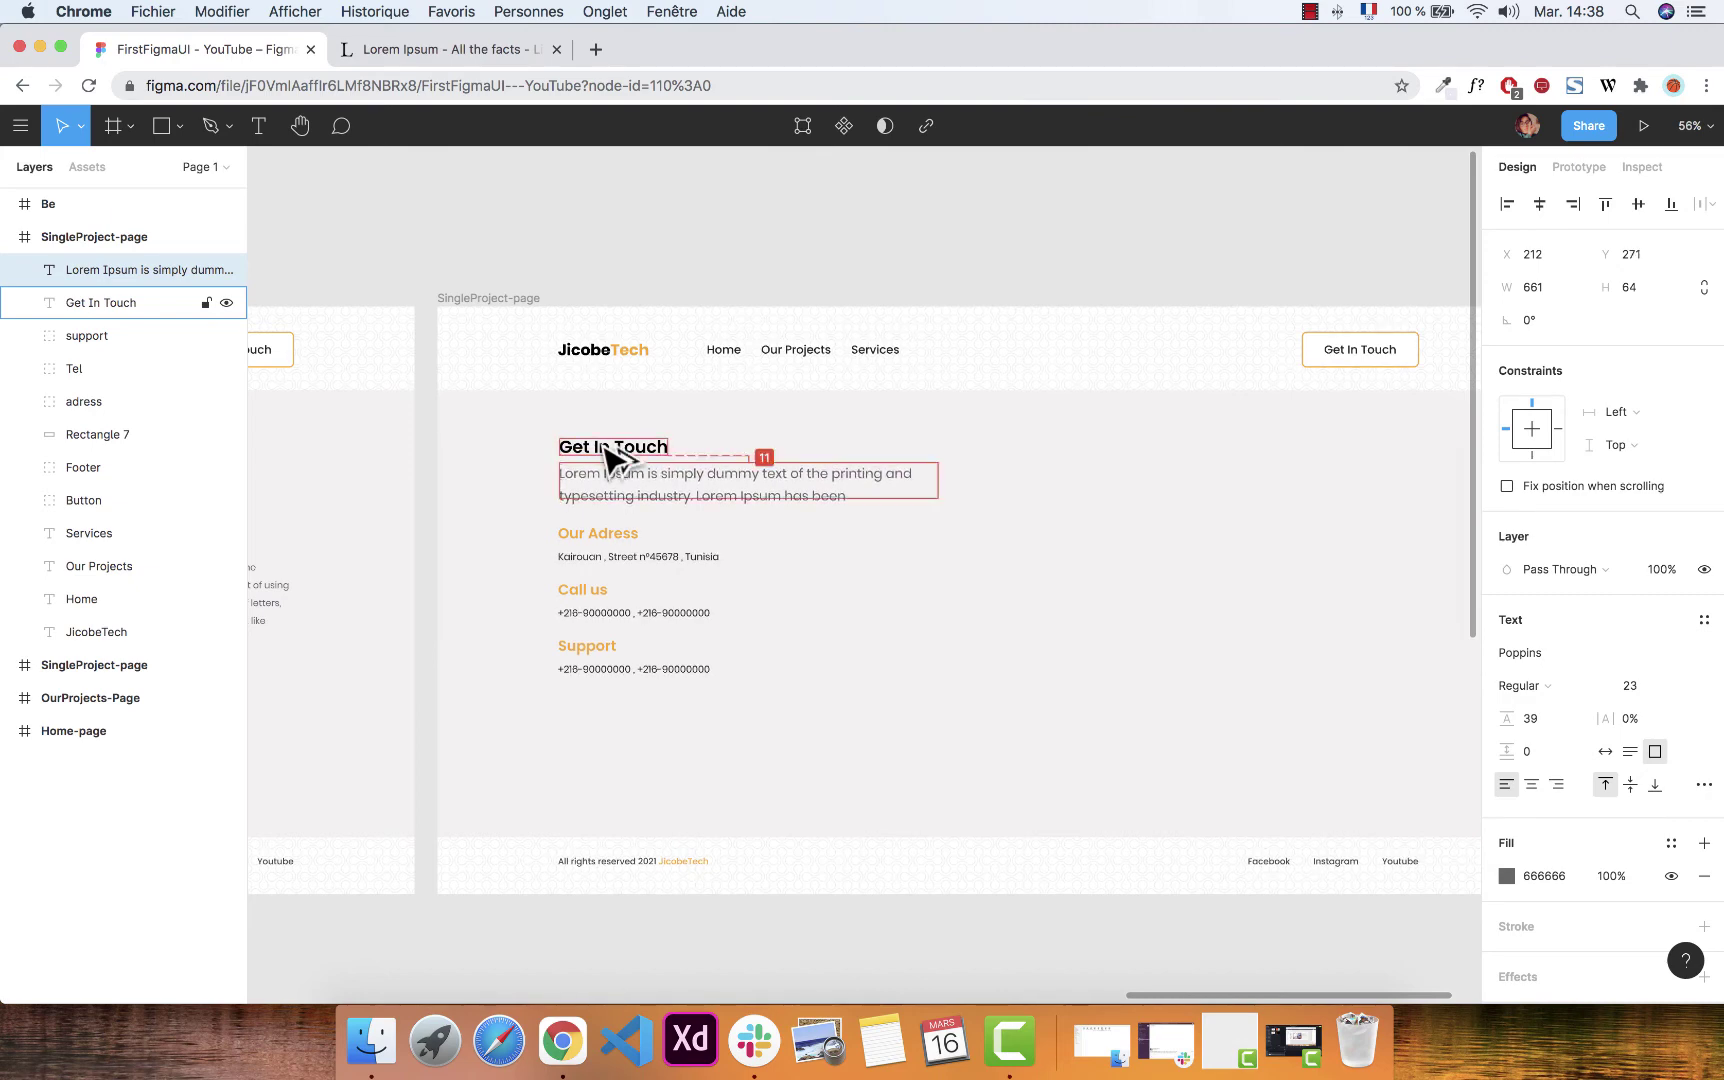
left_click(866, 530)
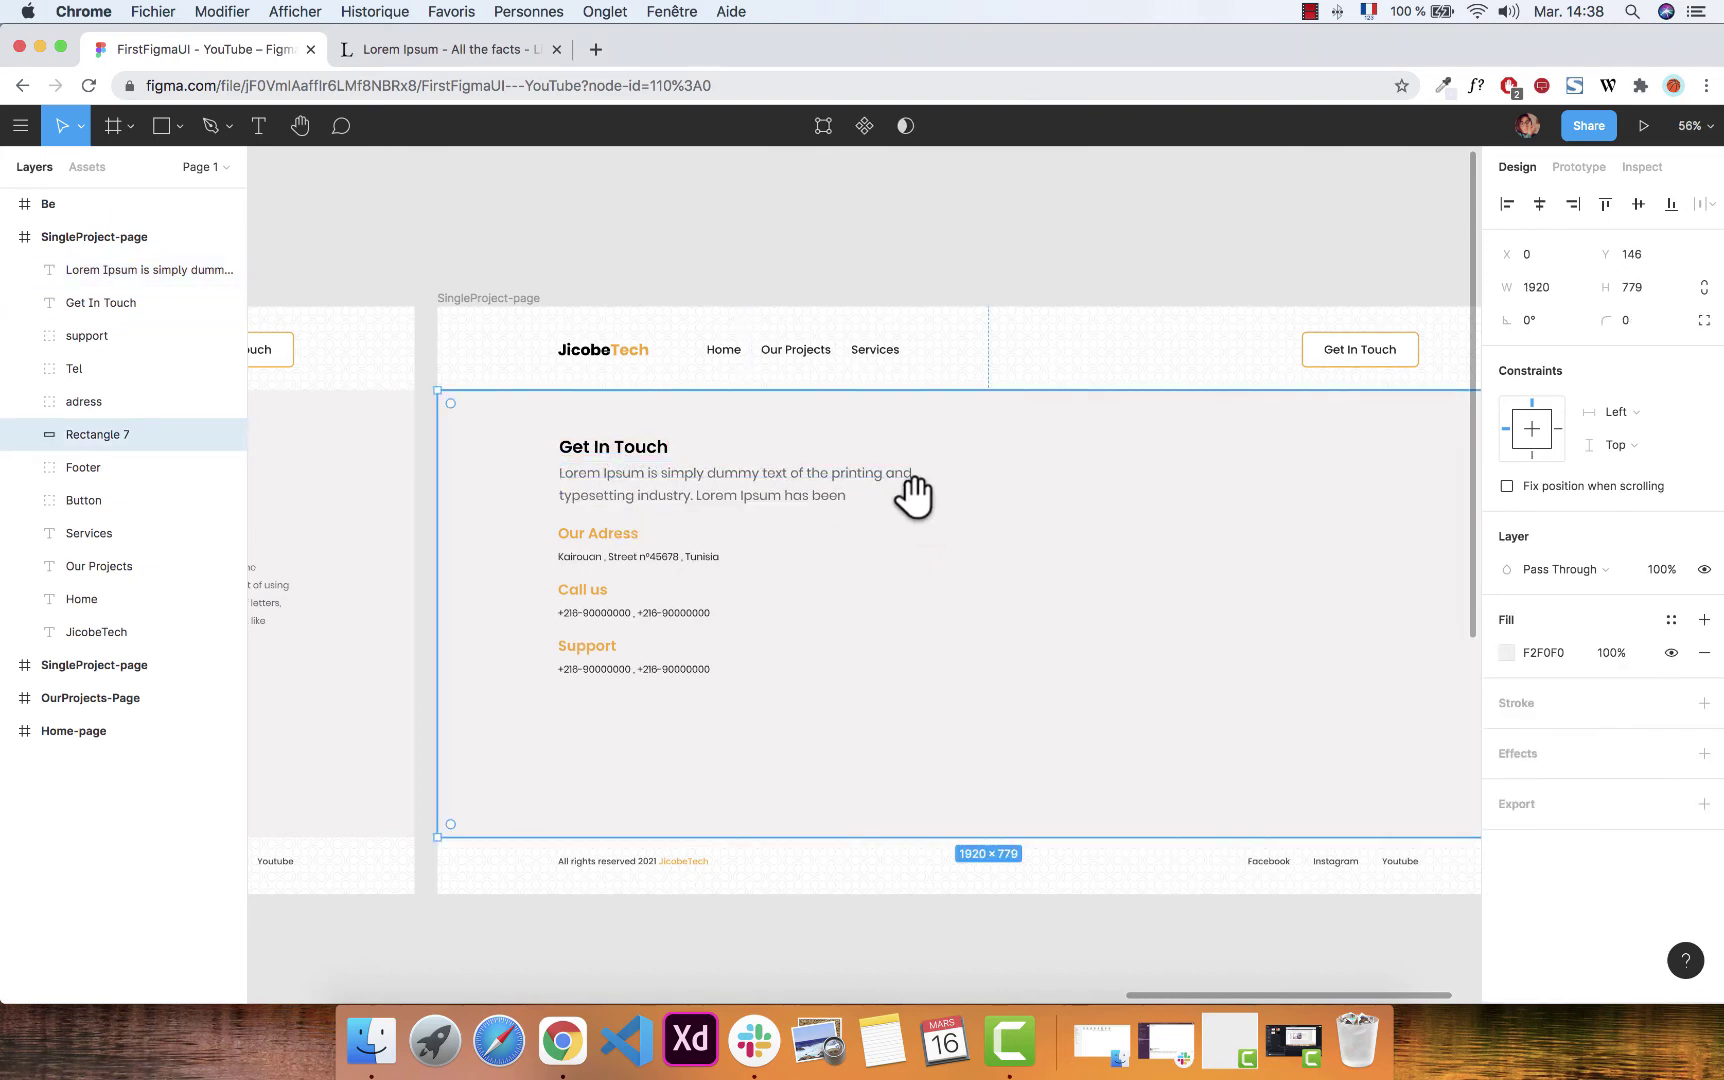
Duplicate the Get In Touch title with its paragraph and place the copies on the page's right half at X 1096.
left_click_drag(912, 493, 808, 462)
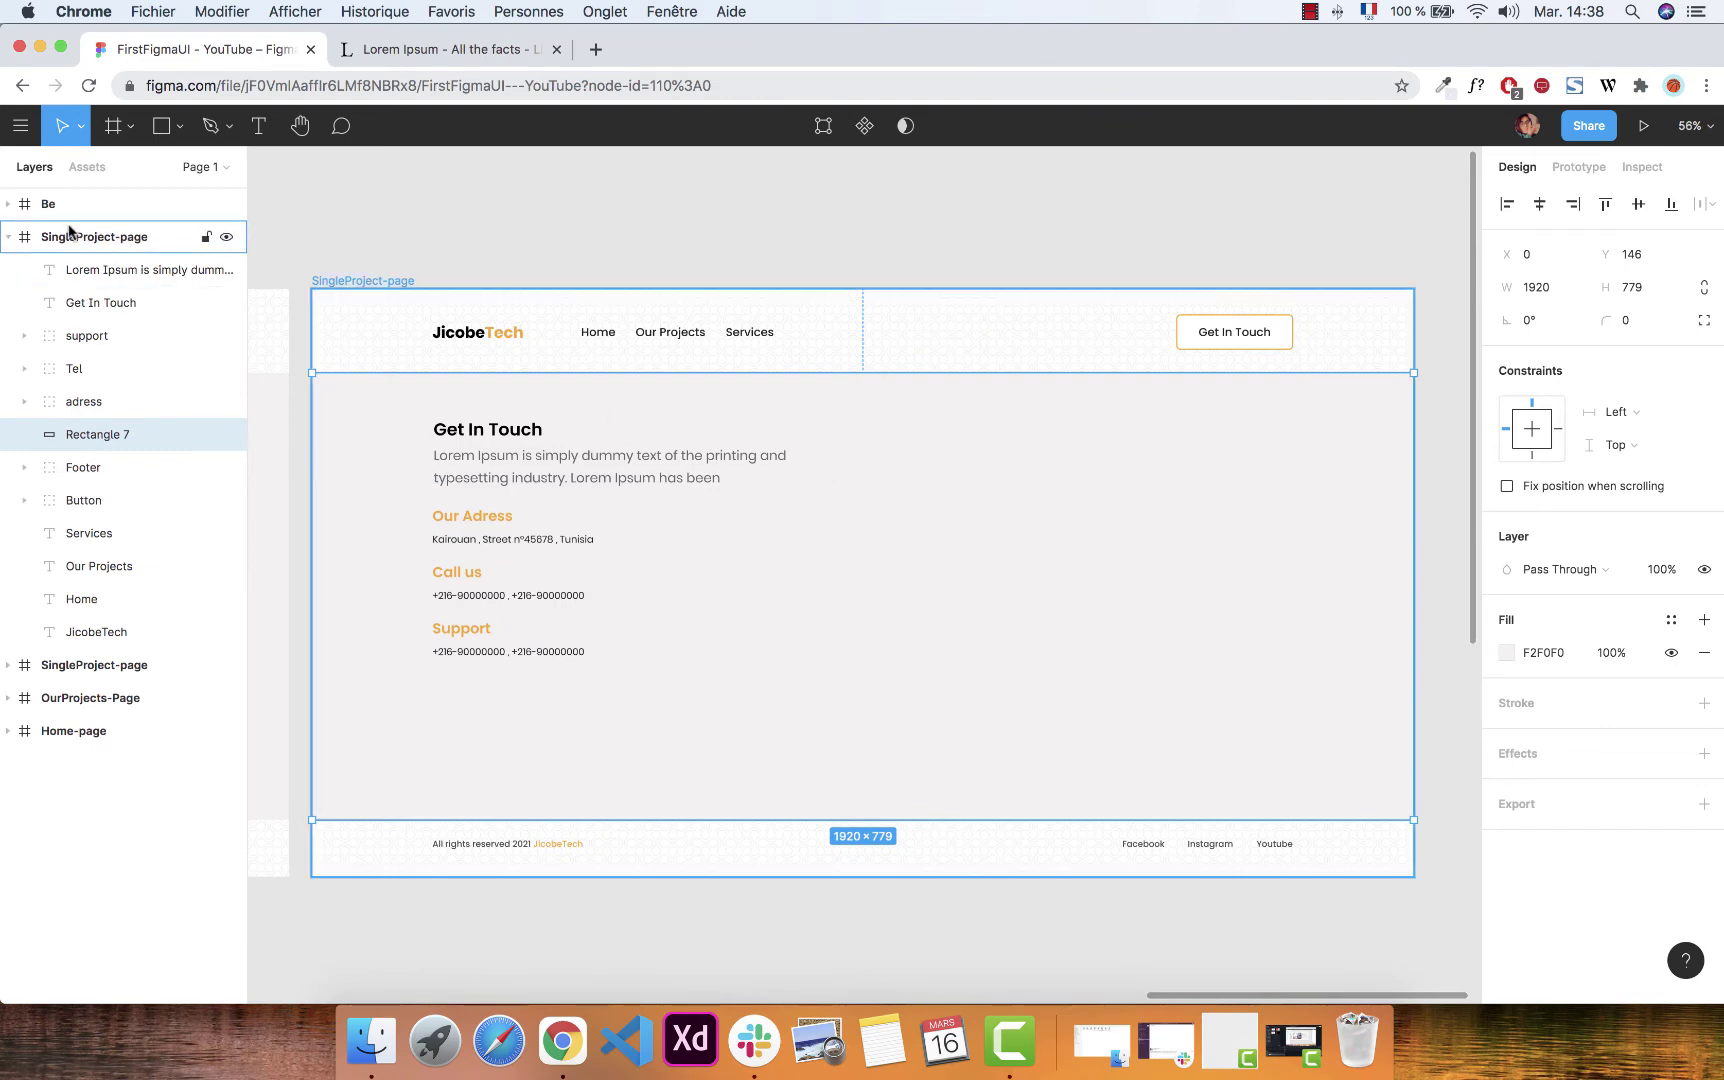
left_click(7, 237)
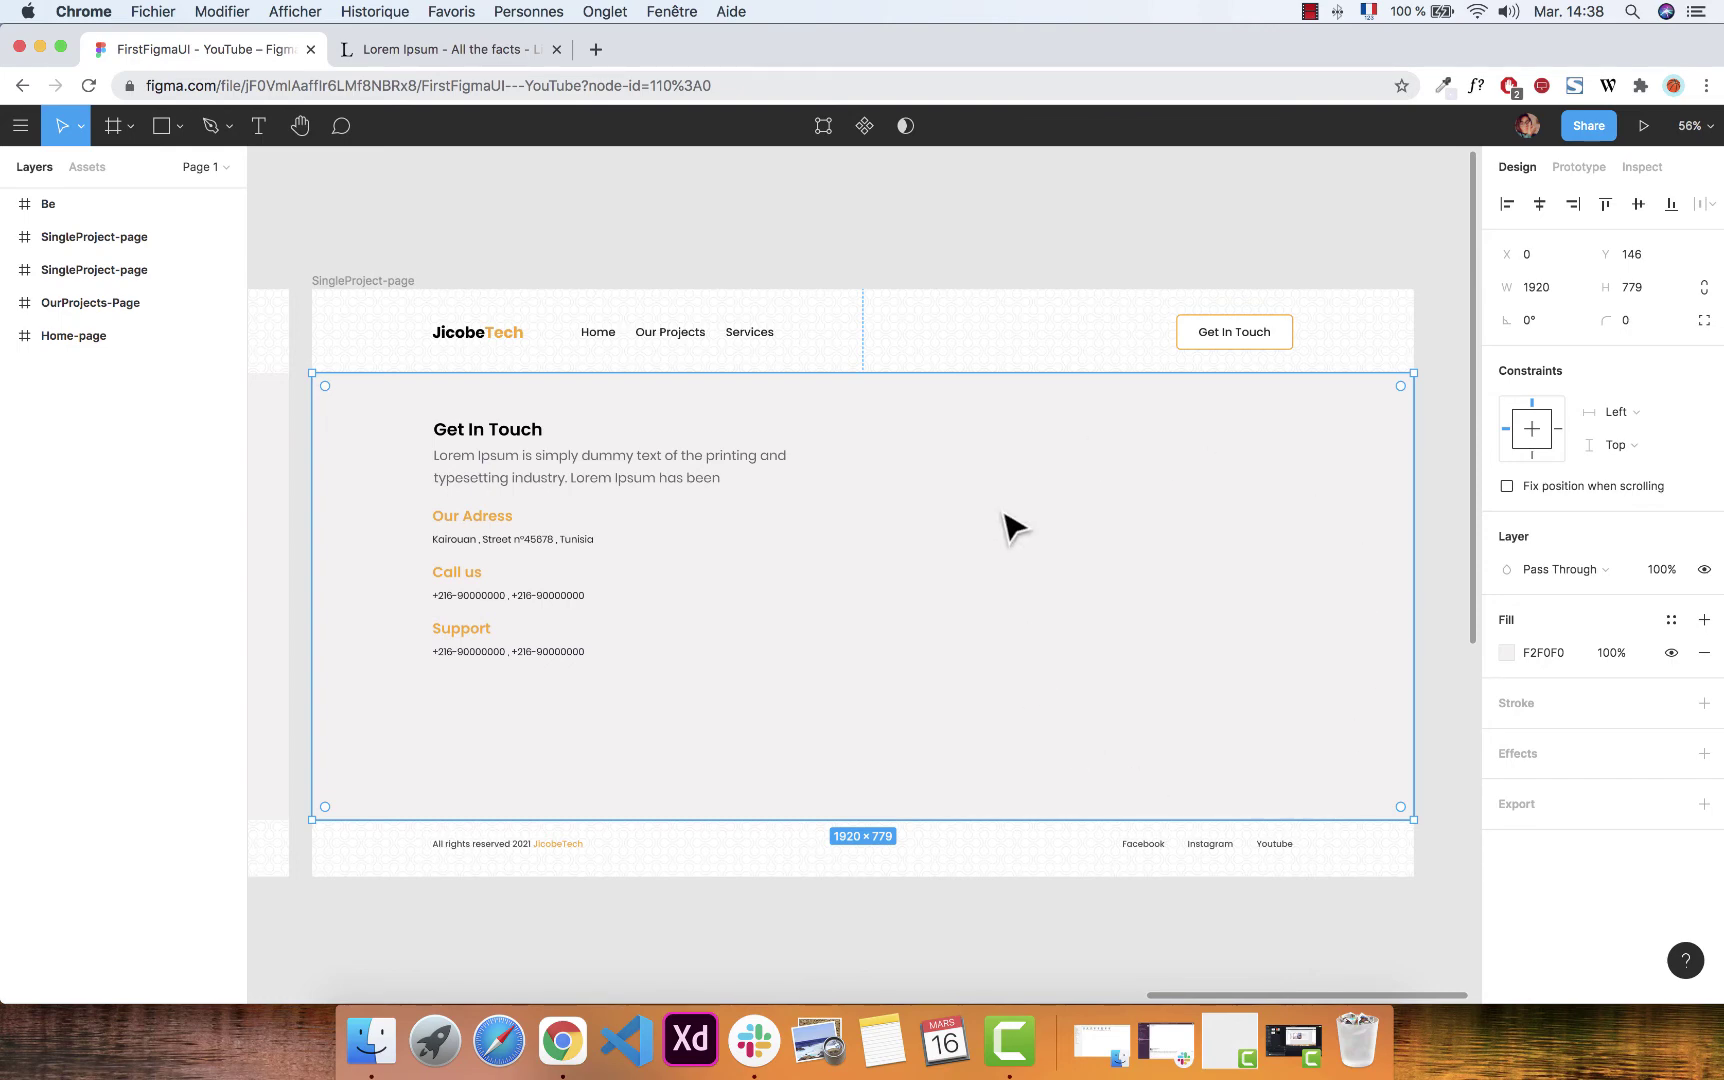
left_click(510, 432)
left_click(513, 468, "shift")
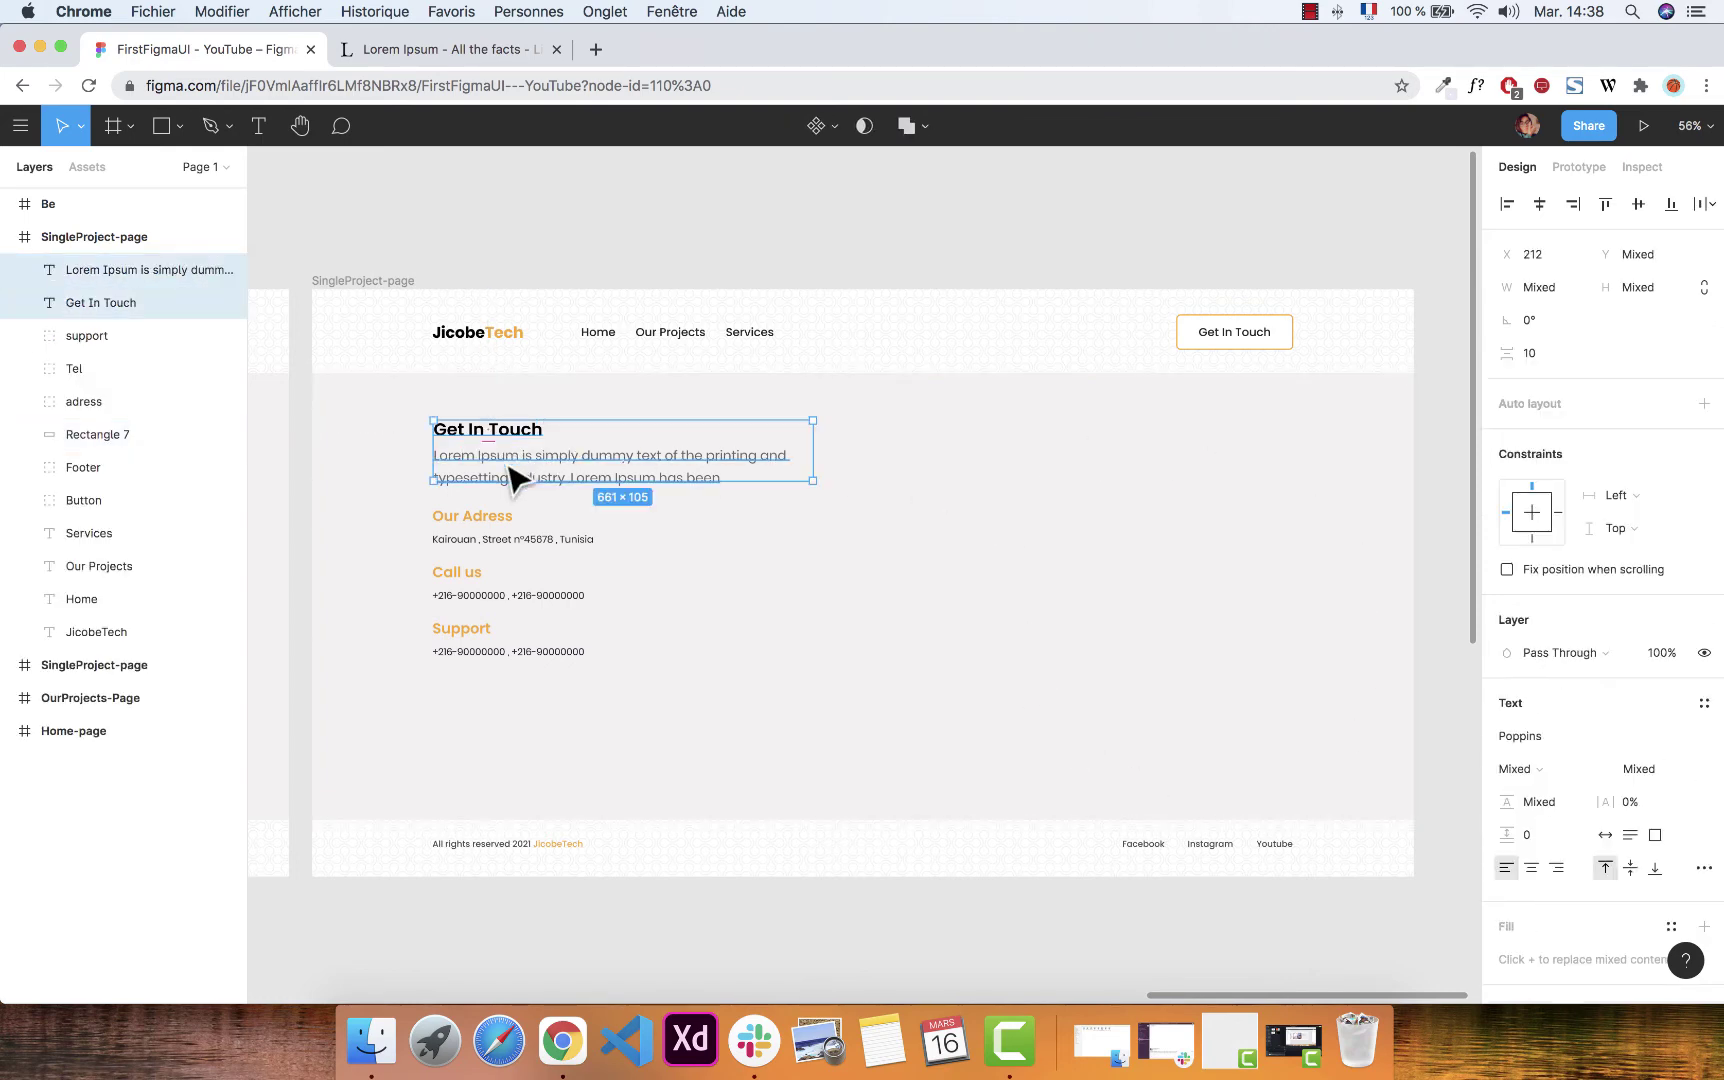
key("super+d")
left_click_drag(513, 463, 1005, 461)
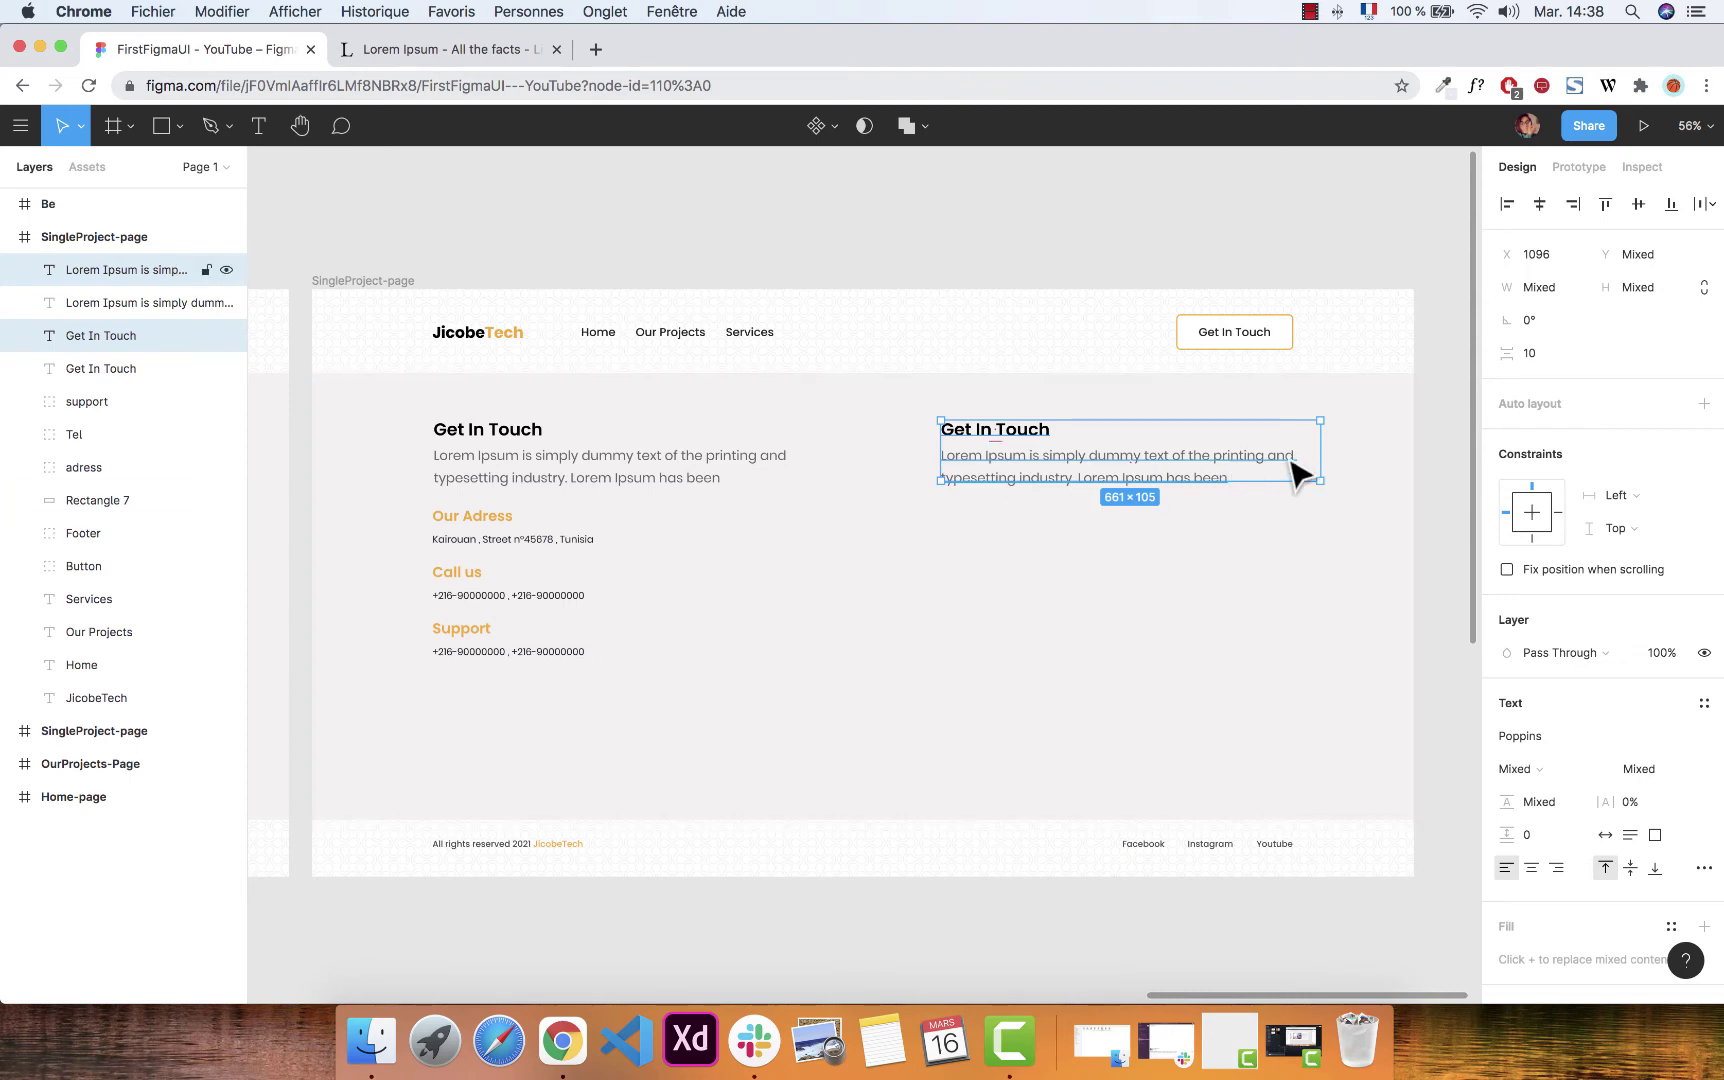
Narrow the duplicated paragraph to a width of 614, aligned with the header button's right edge.
double_click(1231, 455)
key("Escape")
left_click_drag(1320, 462, 1294, 461)
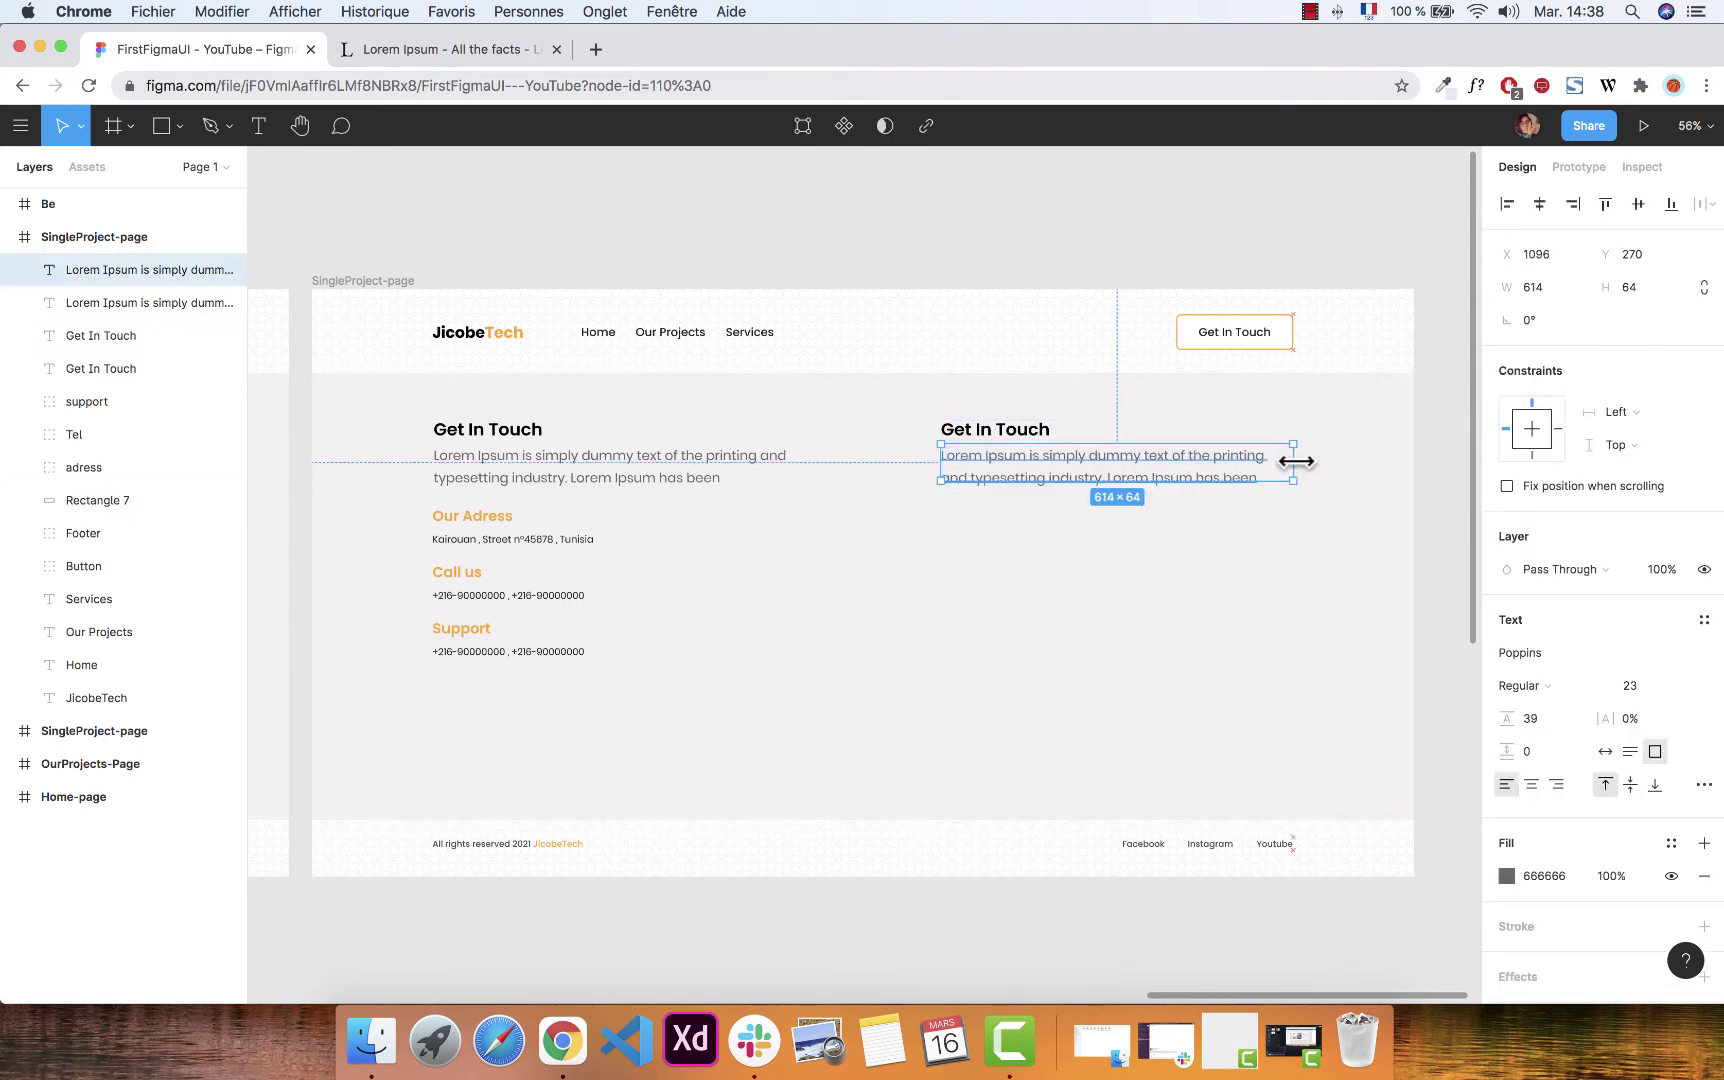
Replace the duplicated title's text with "Send us a message".
left_click(982, 436)
double_click(980, 435)
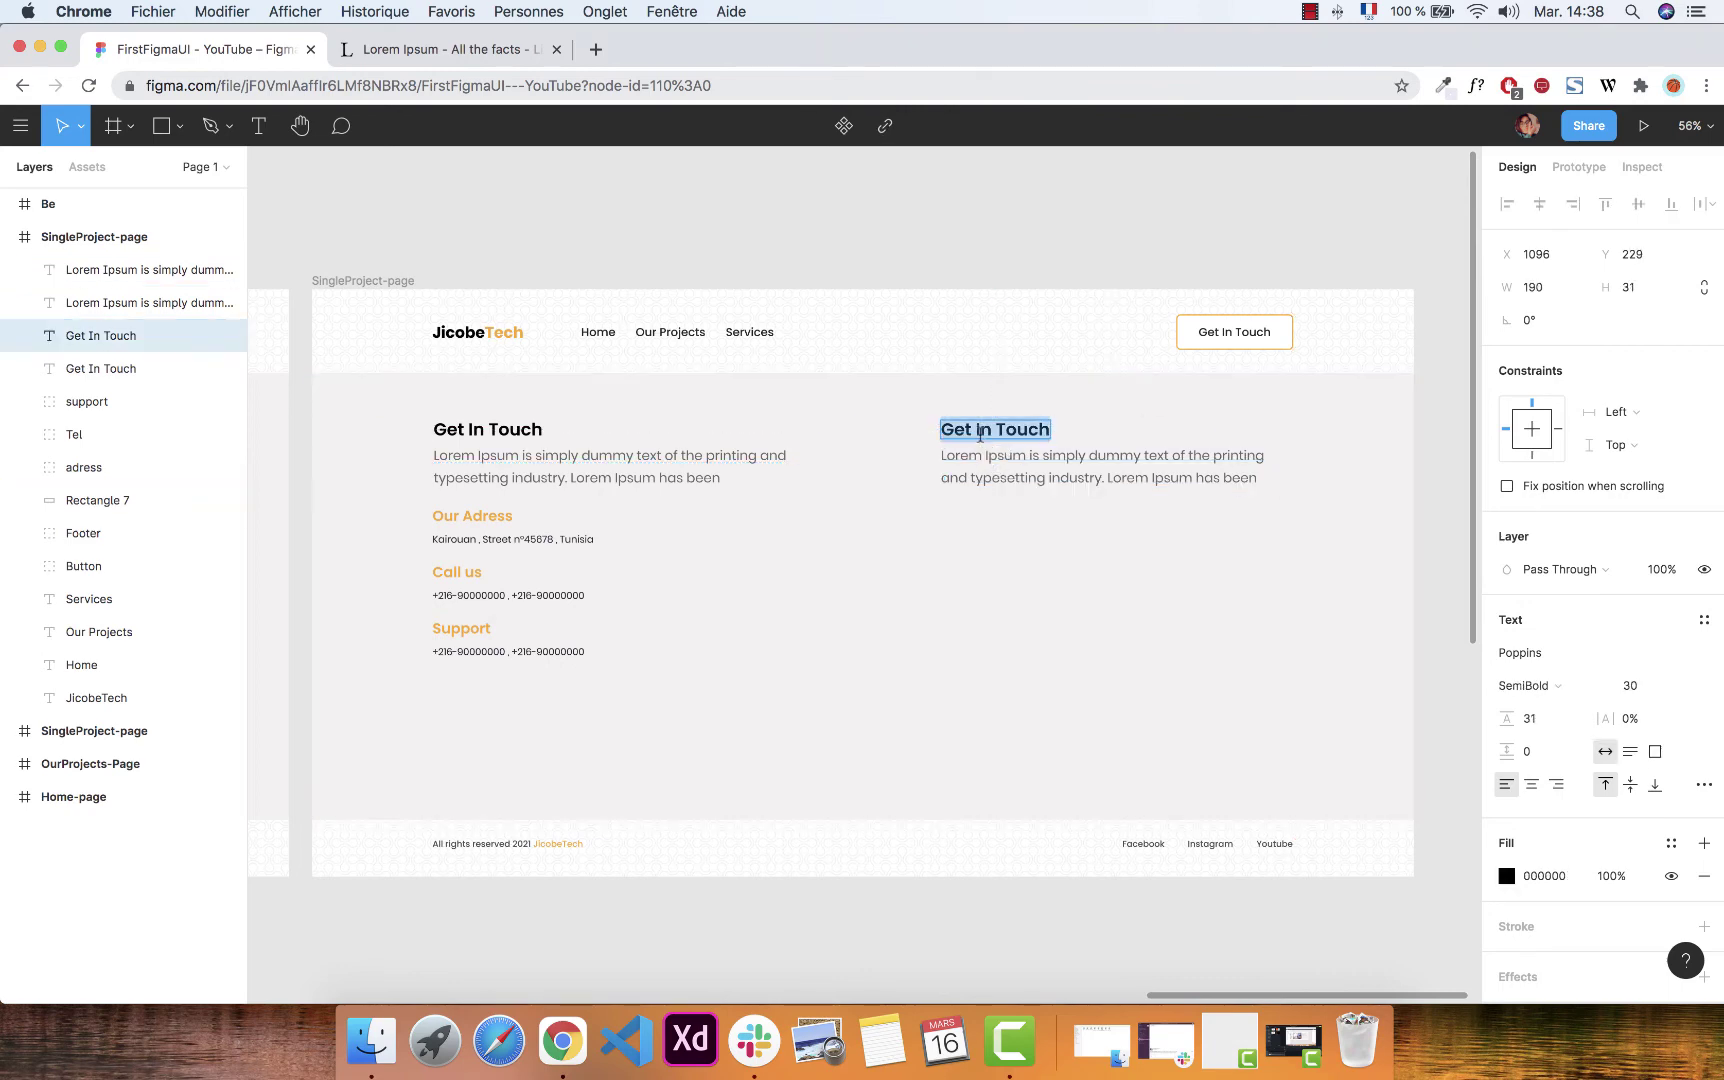
type("Send us a message")
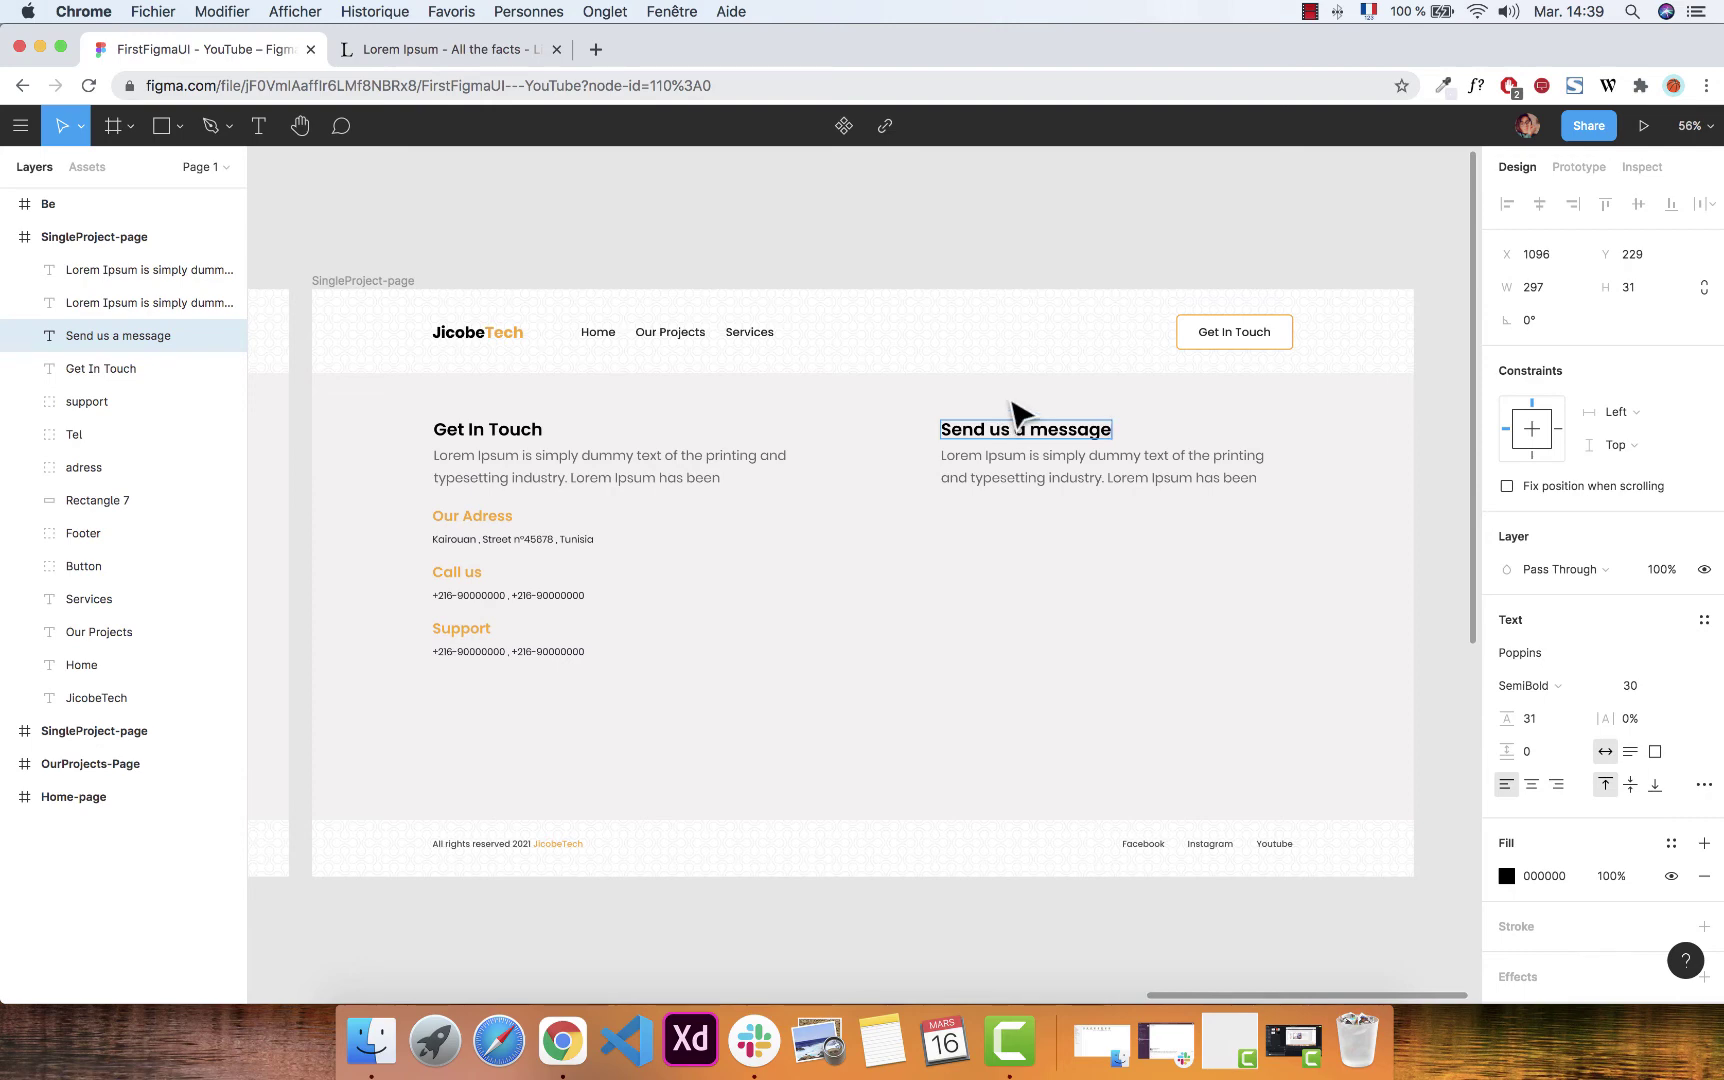
key("alt")
left_click(1030, 605)
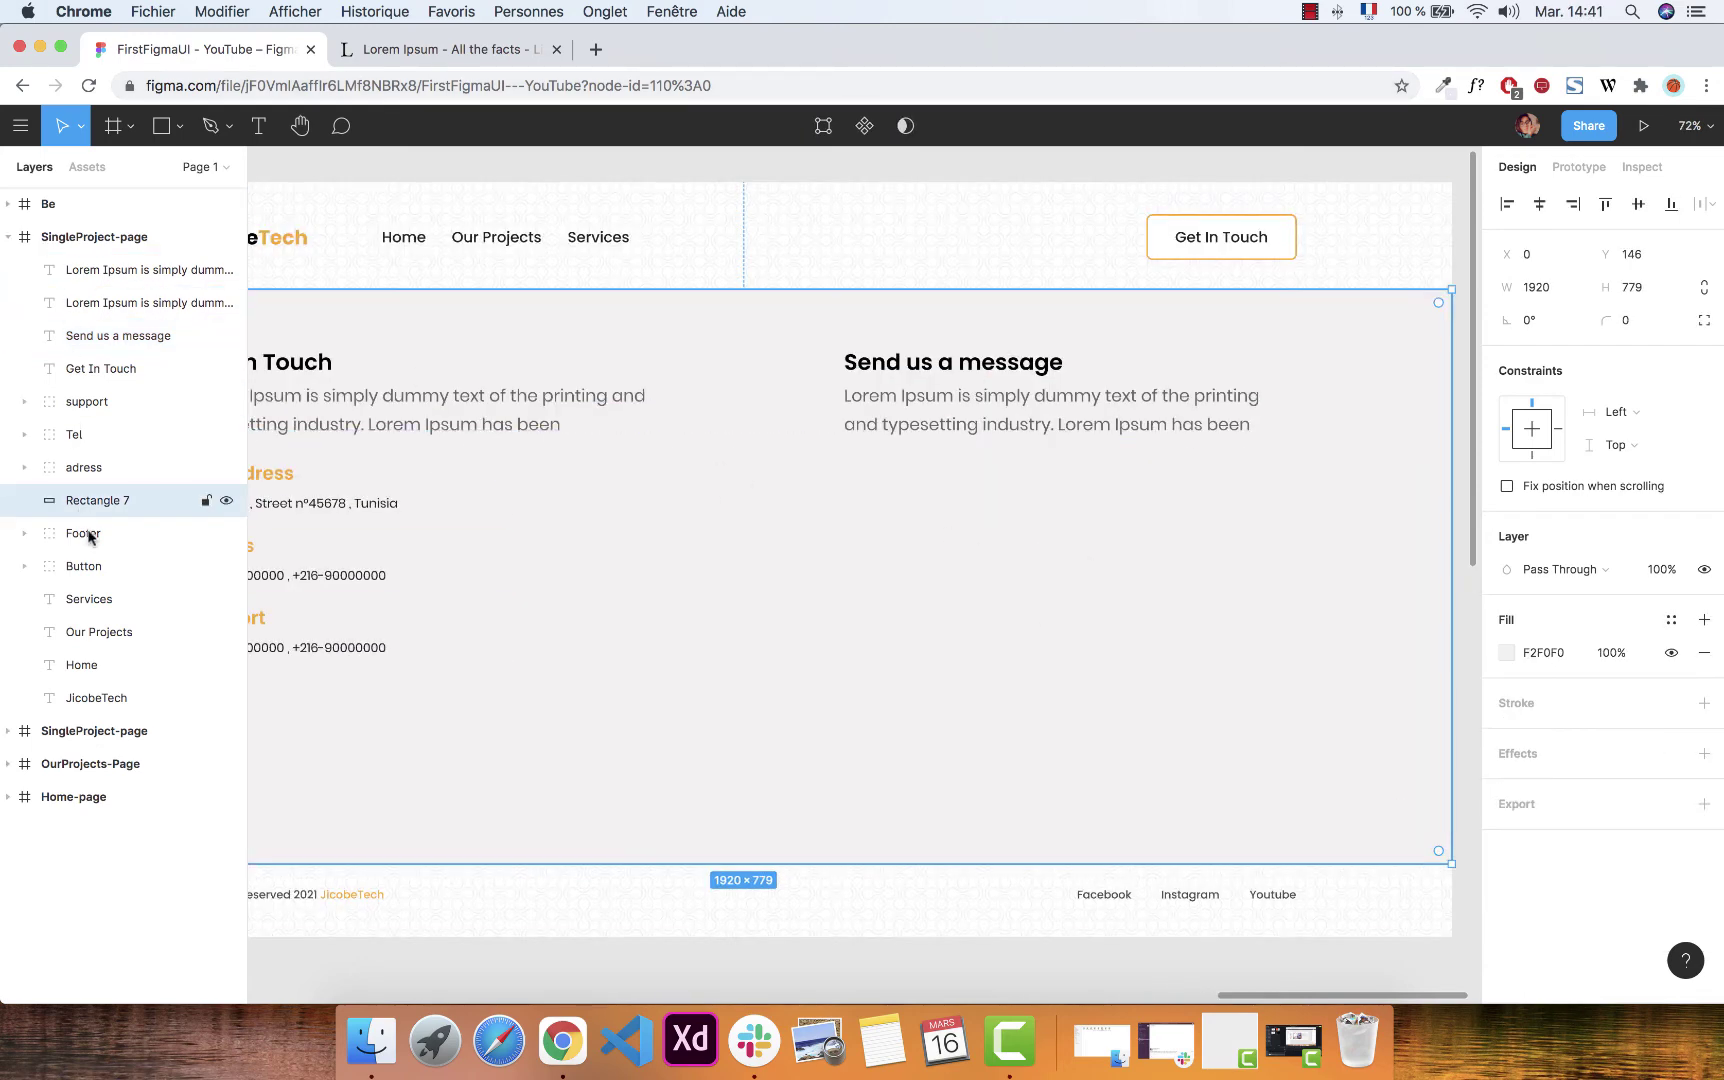
Reorder the layers so the original Lorem Ipsum paragraph sits directly beneath the Get In Touch title.
left_click_drag(454, 492, 620, 465)
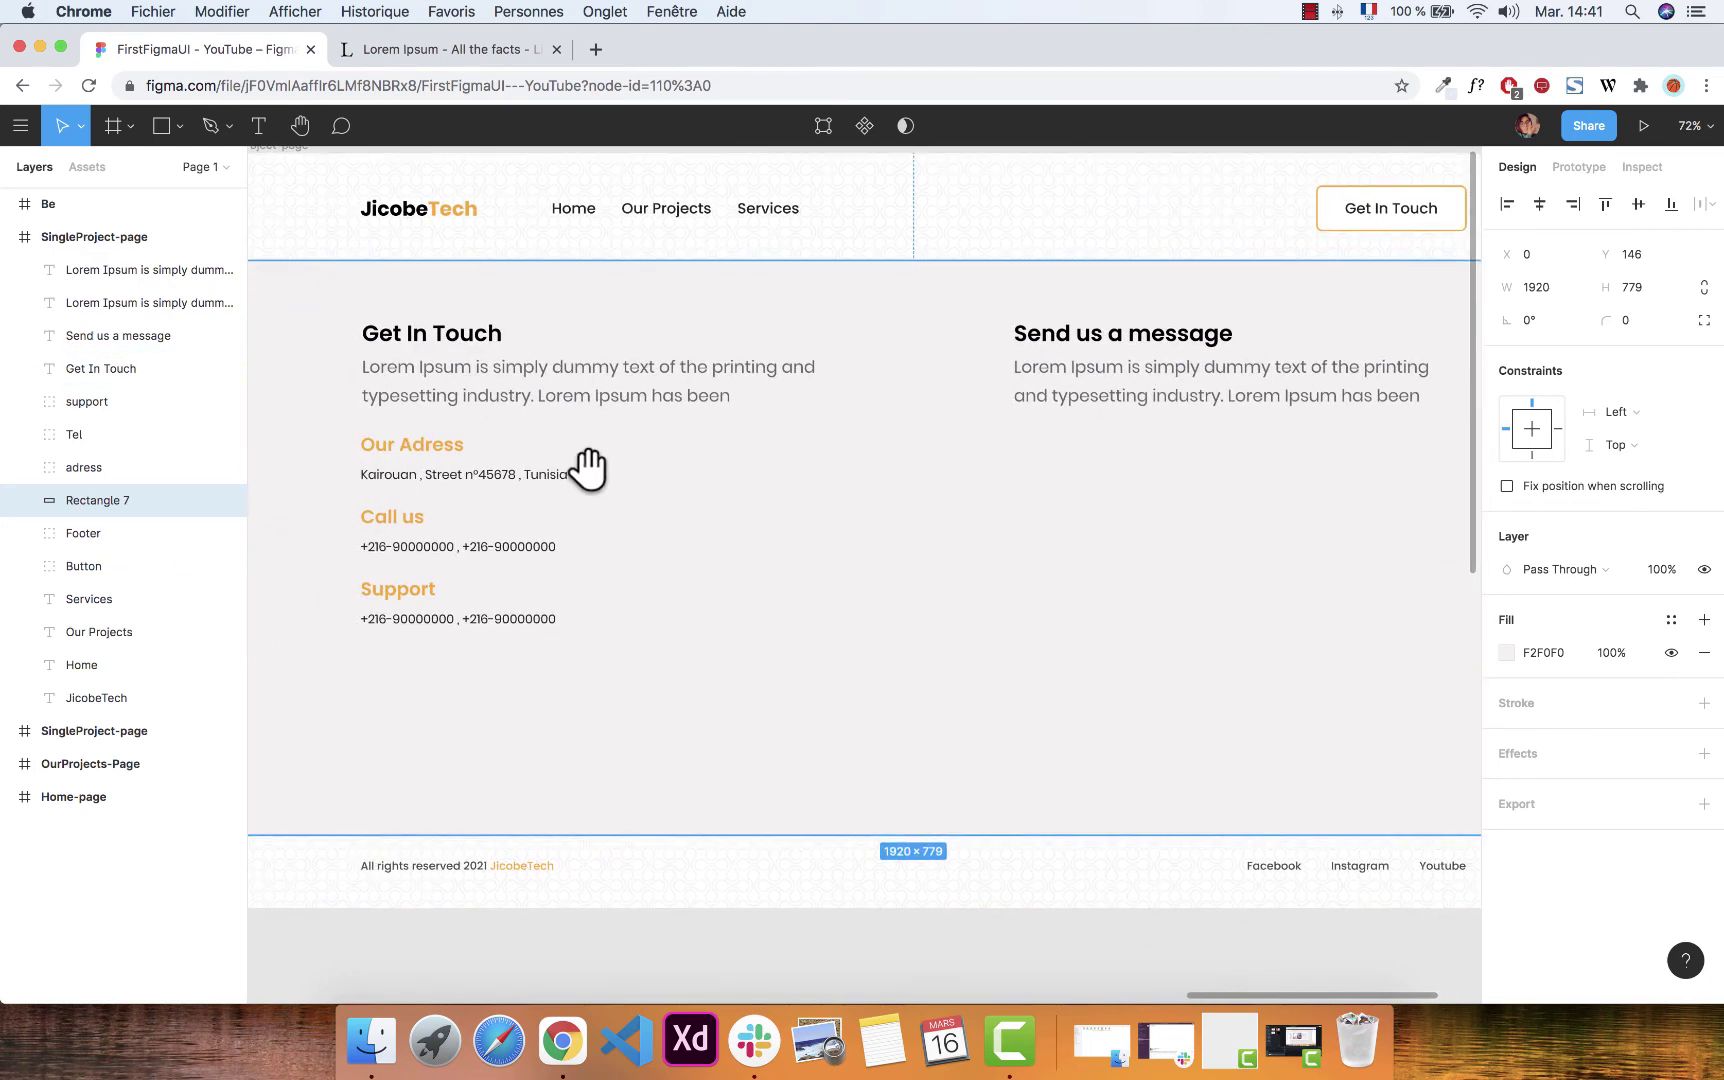
left_click(126, 272)
left_click(120, 306)
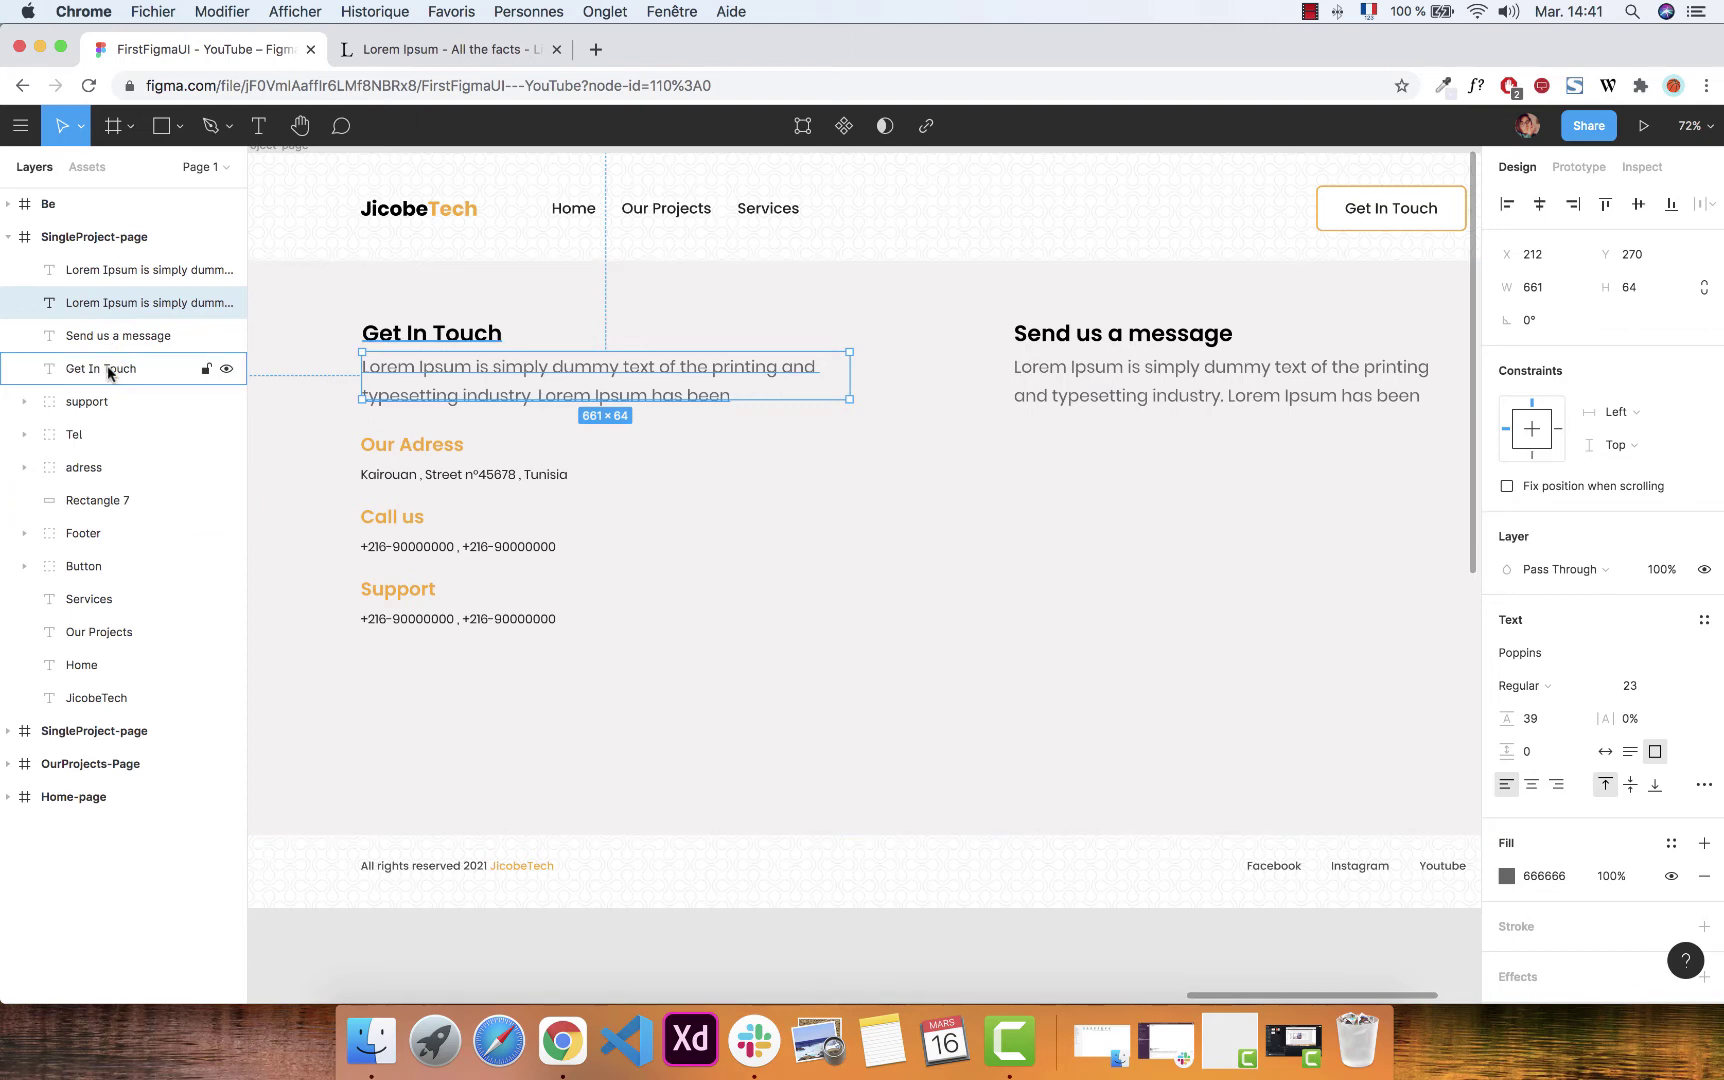
left_click(110, 372, "shift")
left_click(118, 336)
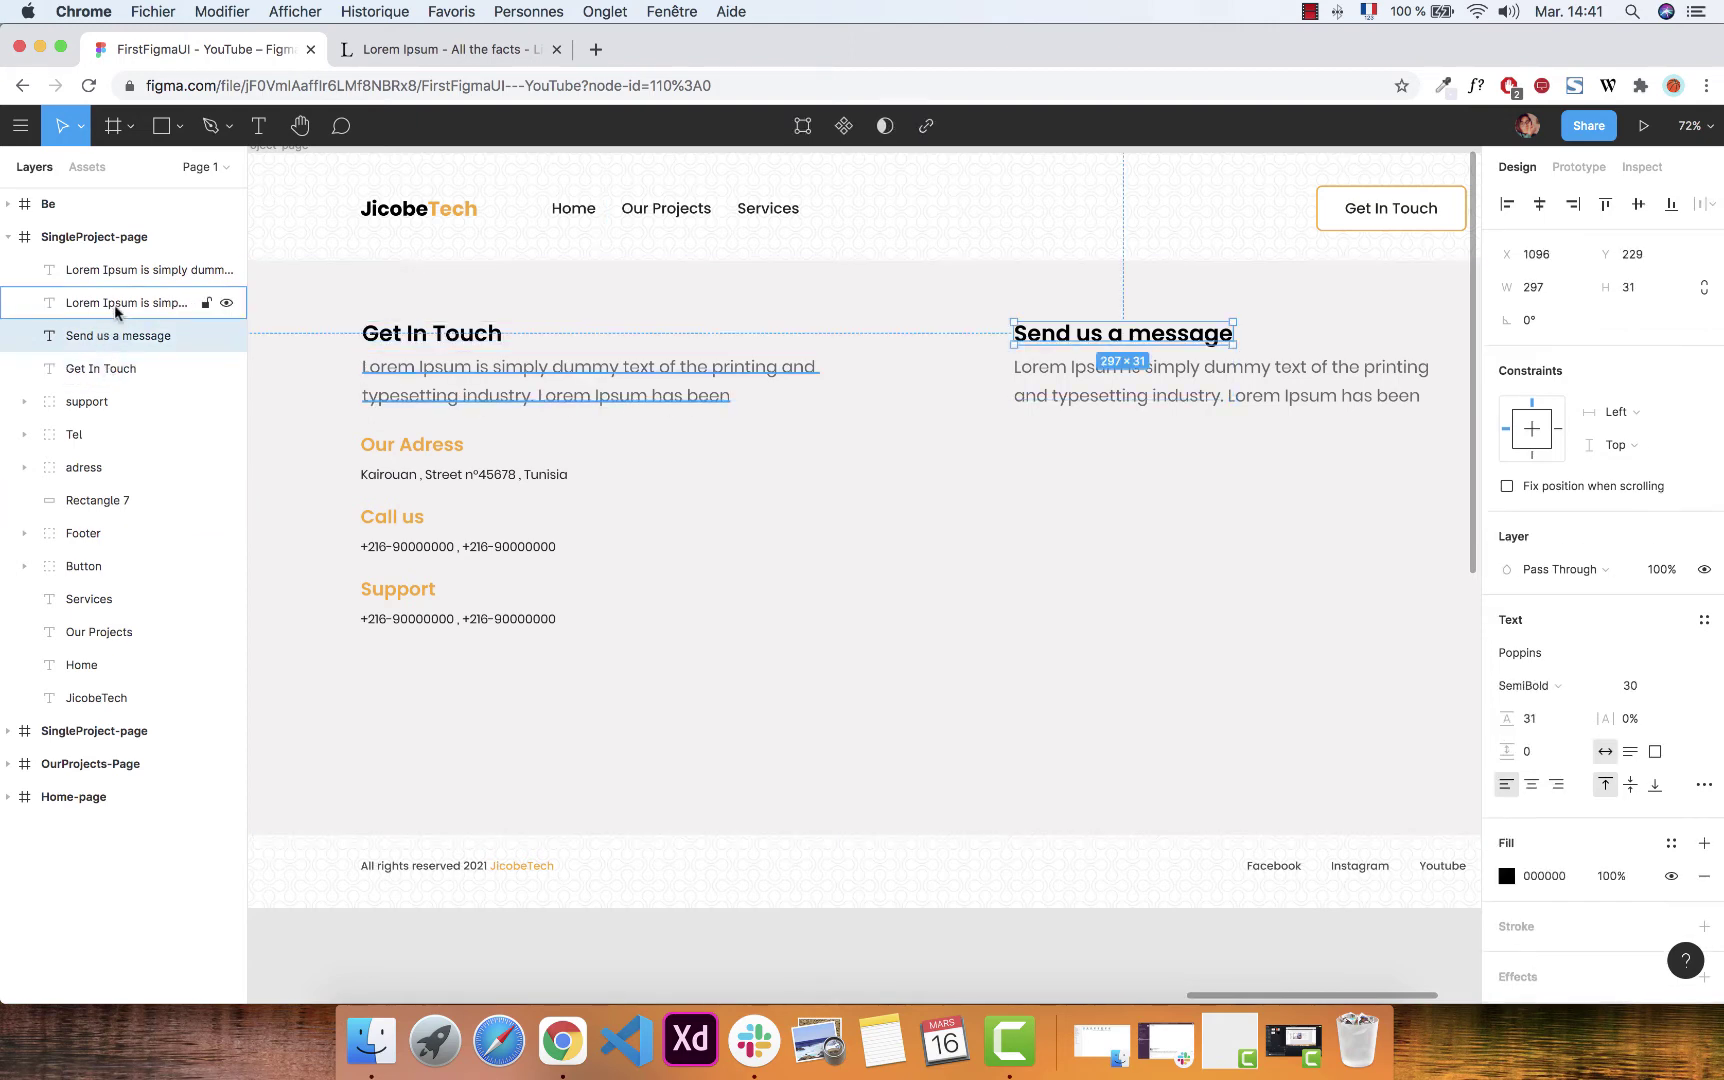
left_click_drag(114, 304, 96, 386)
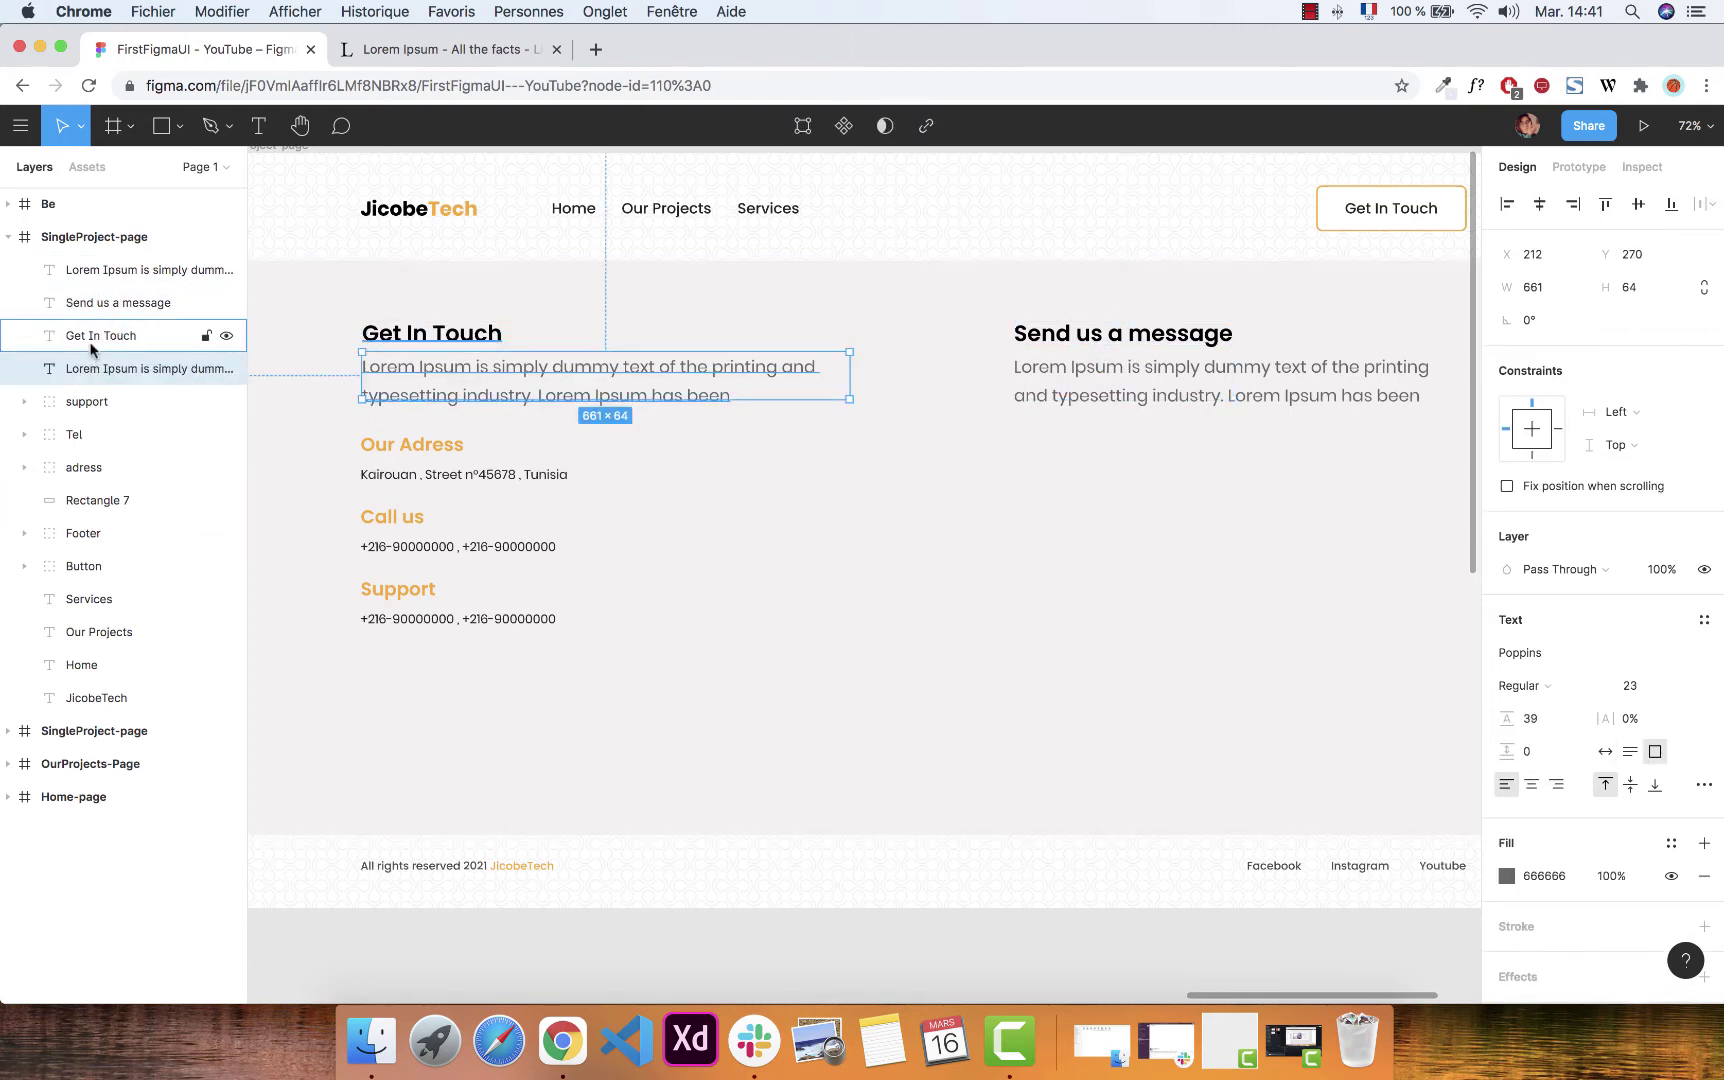
Group the Get In Touch title, its paragraph and the support, Tel and adress groups together.
left_click(92, 340)
left_click(74, 467, "shift")
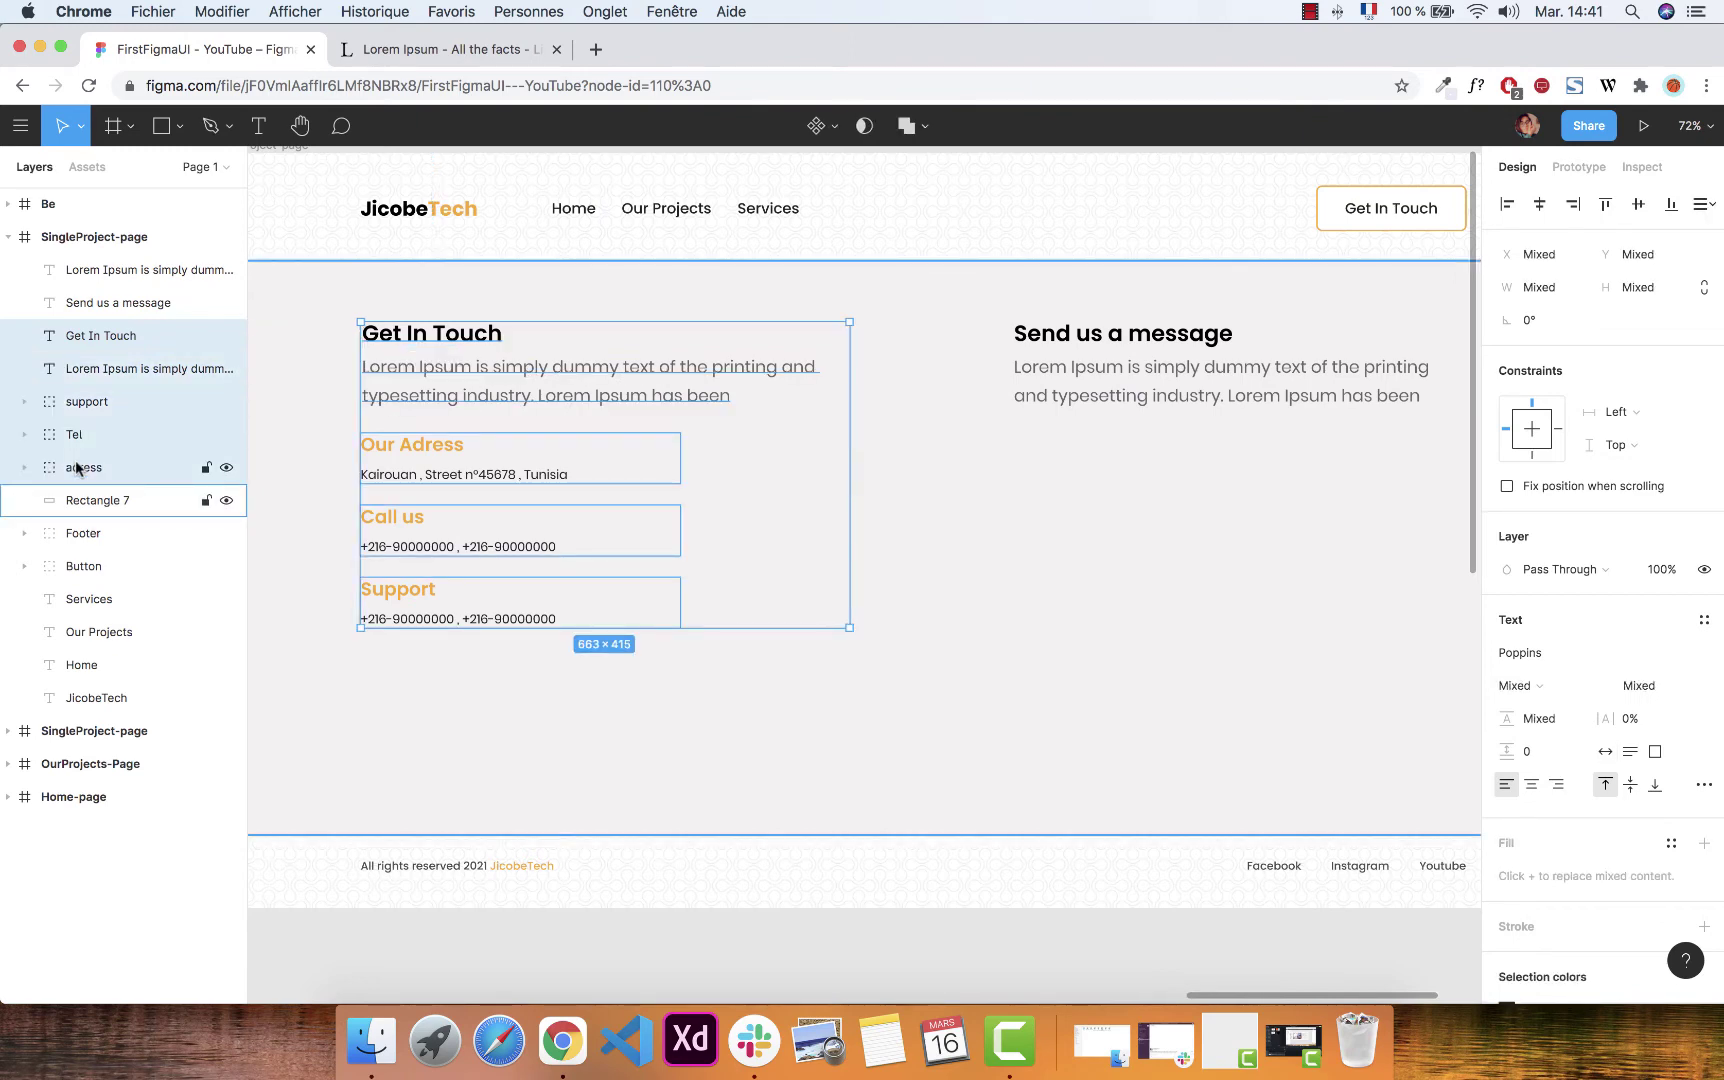
key("super+g")
double_click(83, 336)
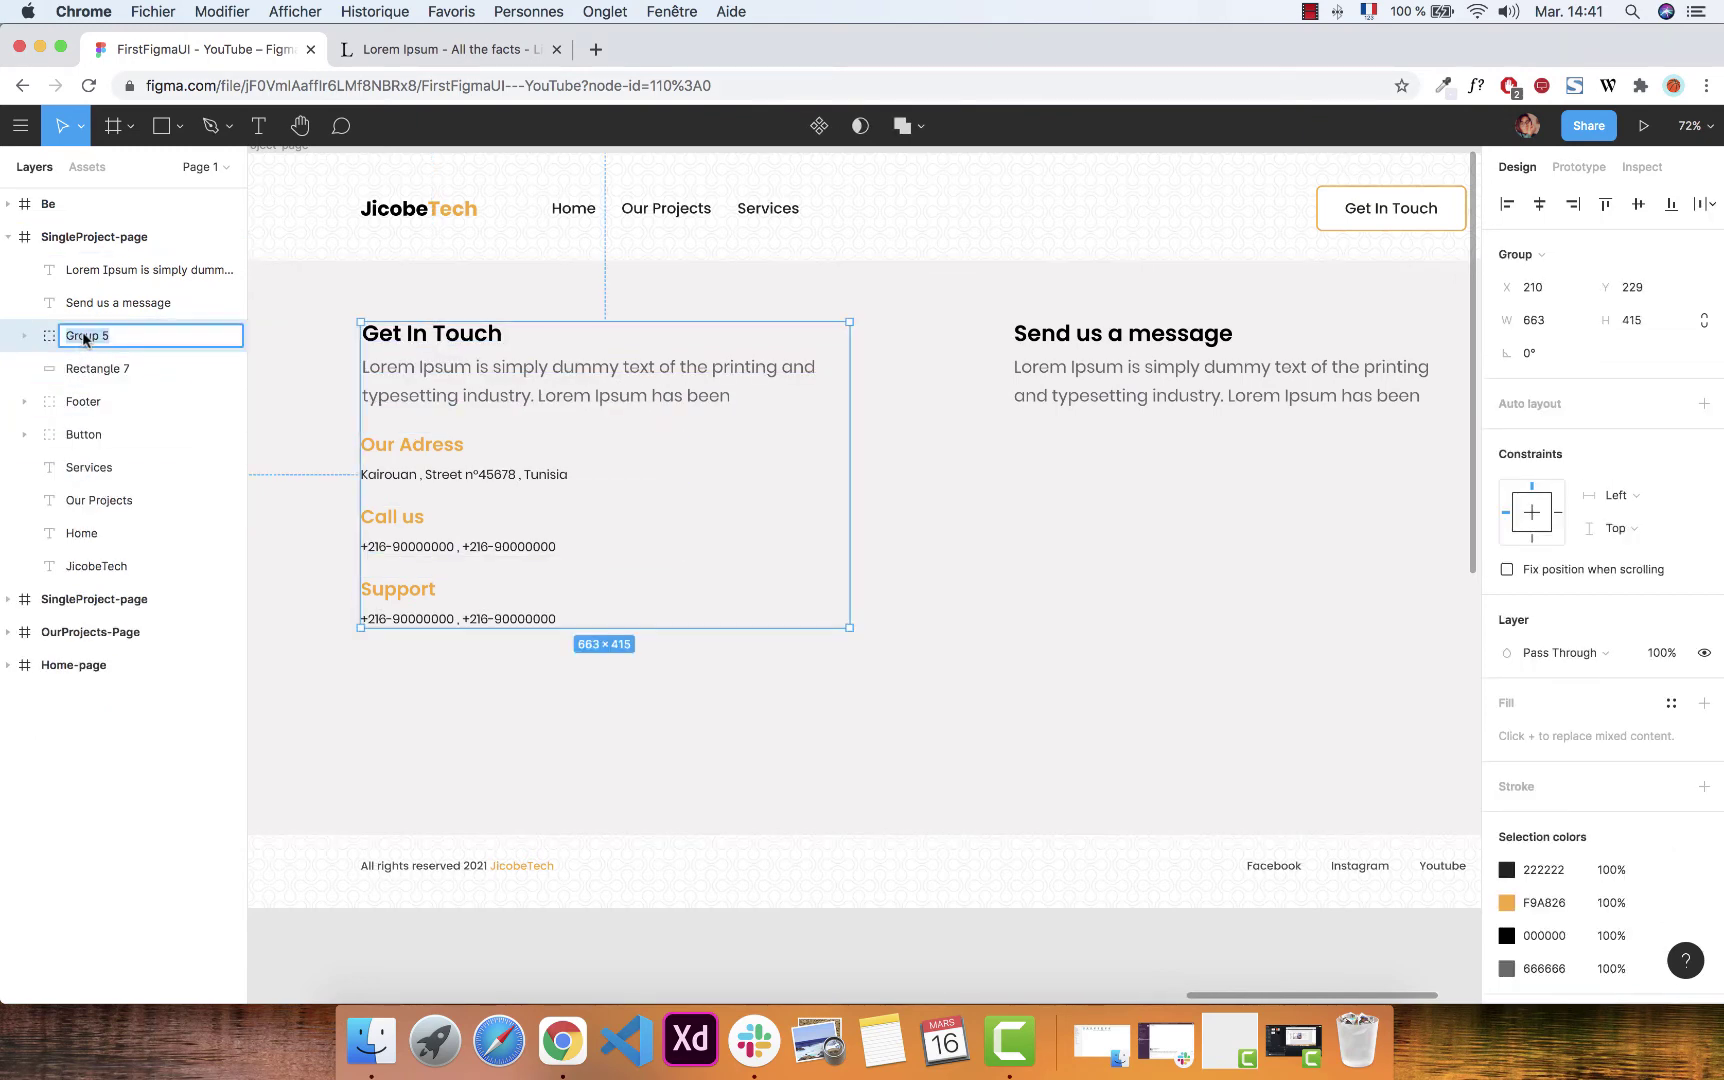
Rename the Rectangle 7 background layer as bkg.
double_click(85, 370)
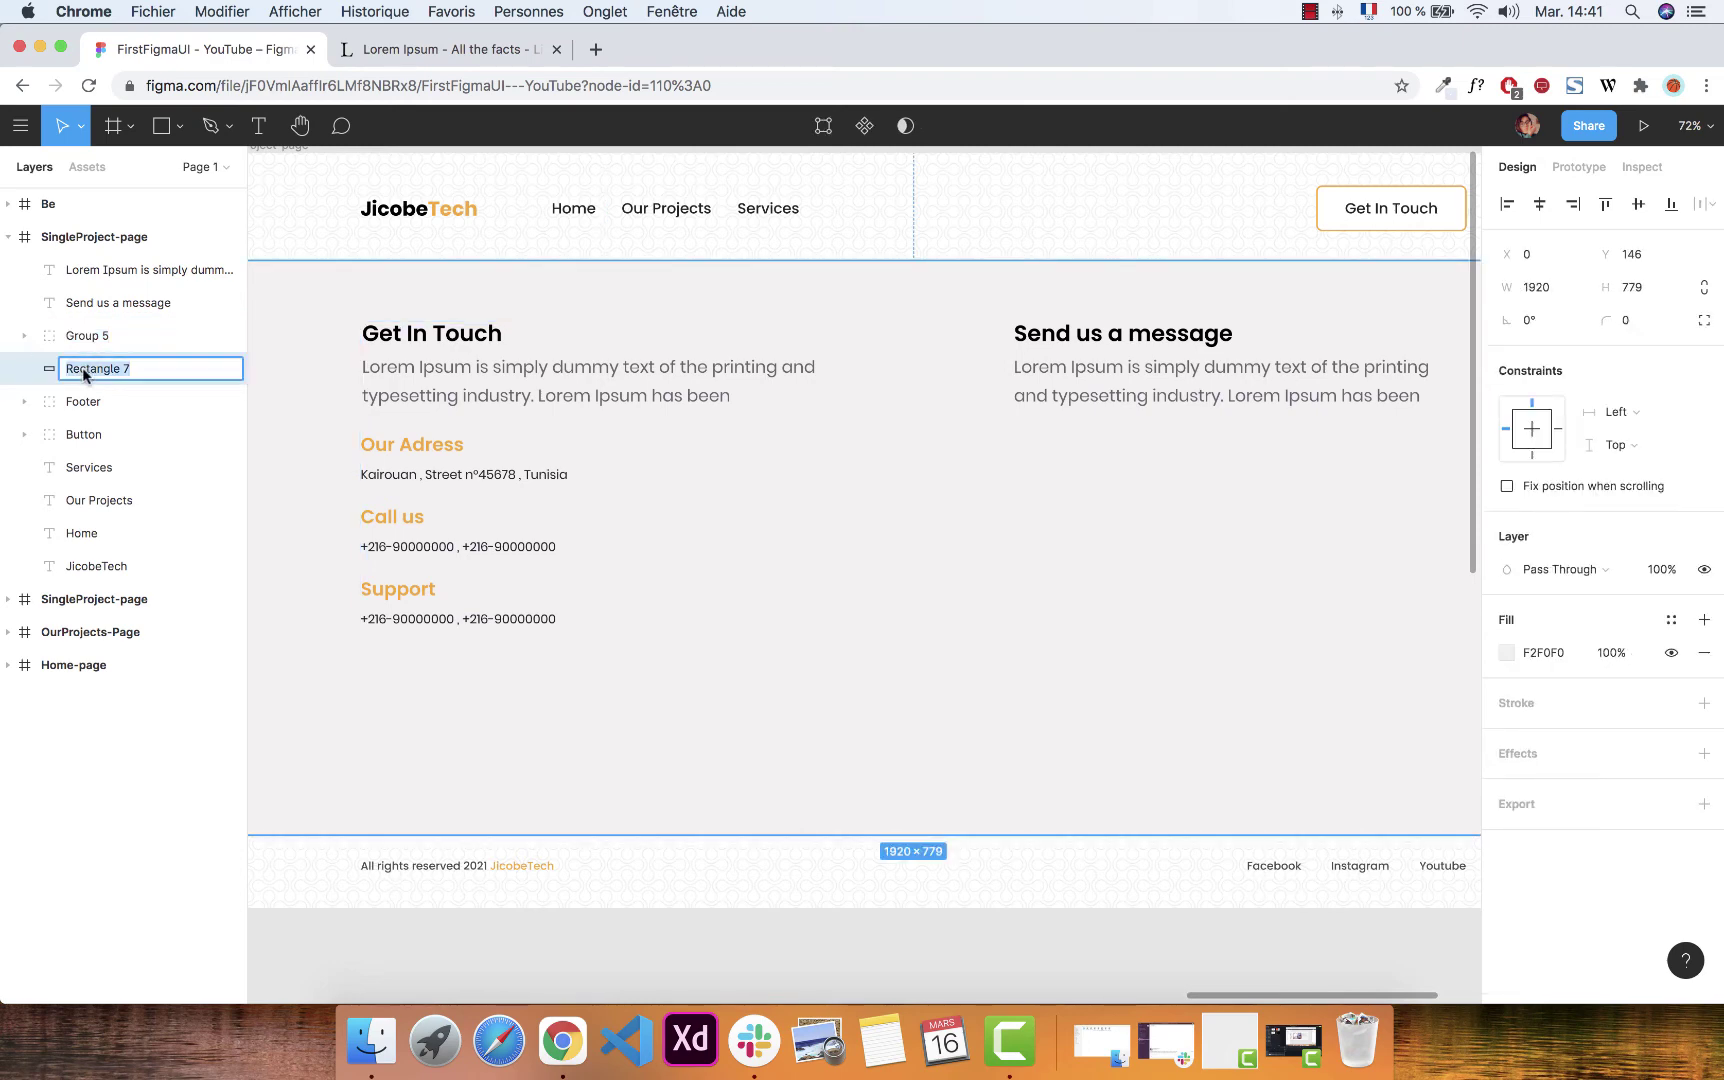
type("bkg")
key("Return")
Group the "Send us a message" title with its Lorem Ipsum paragraph and name the group form.
left_click(110, 303)
left_click(92, 270, "shift")
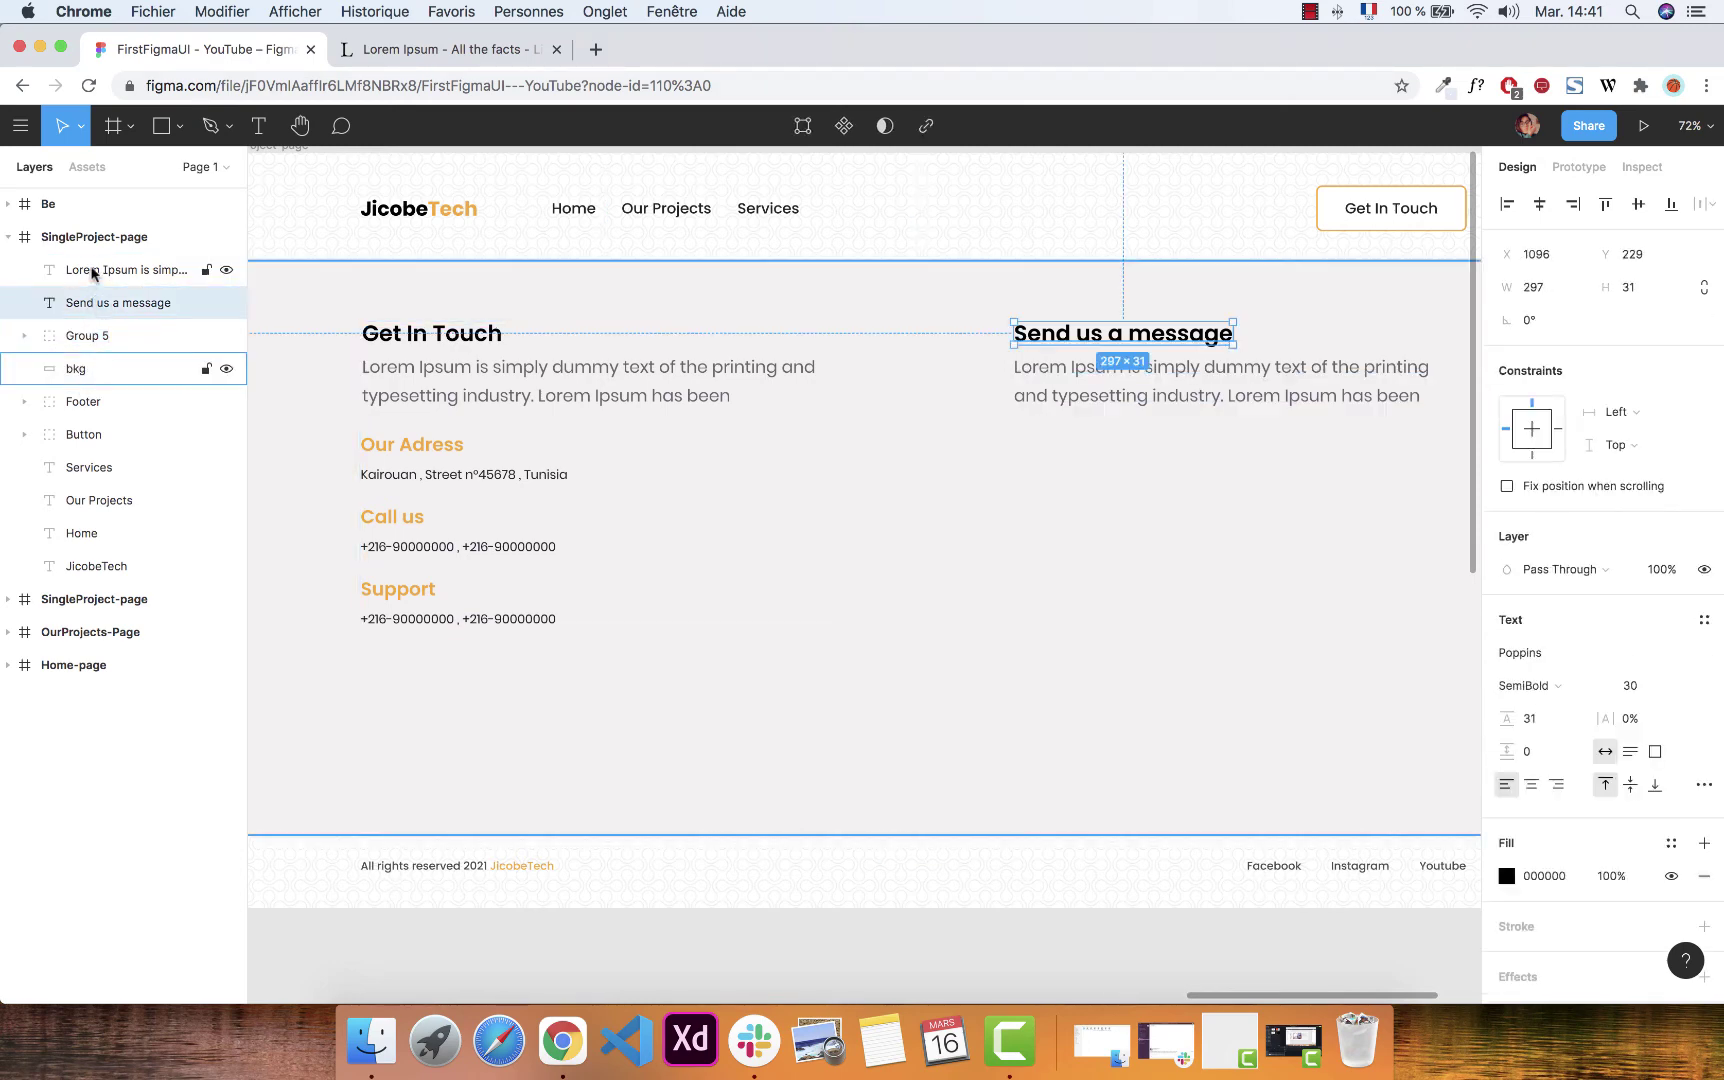
key("super+g")
double_click(90, 270)
type("form")
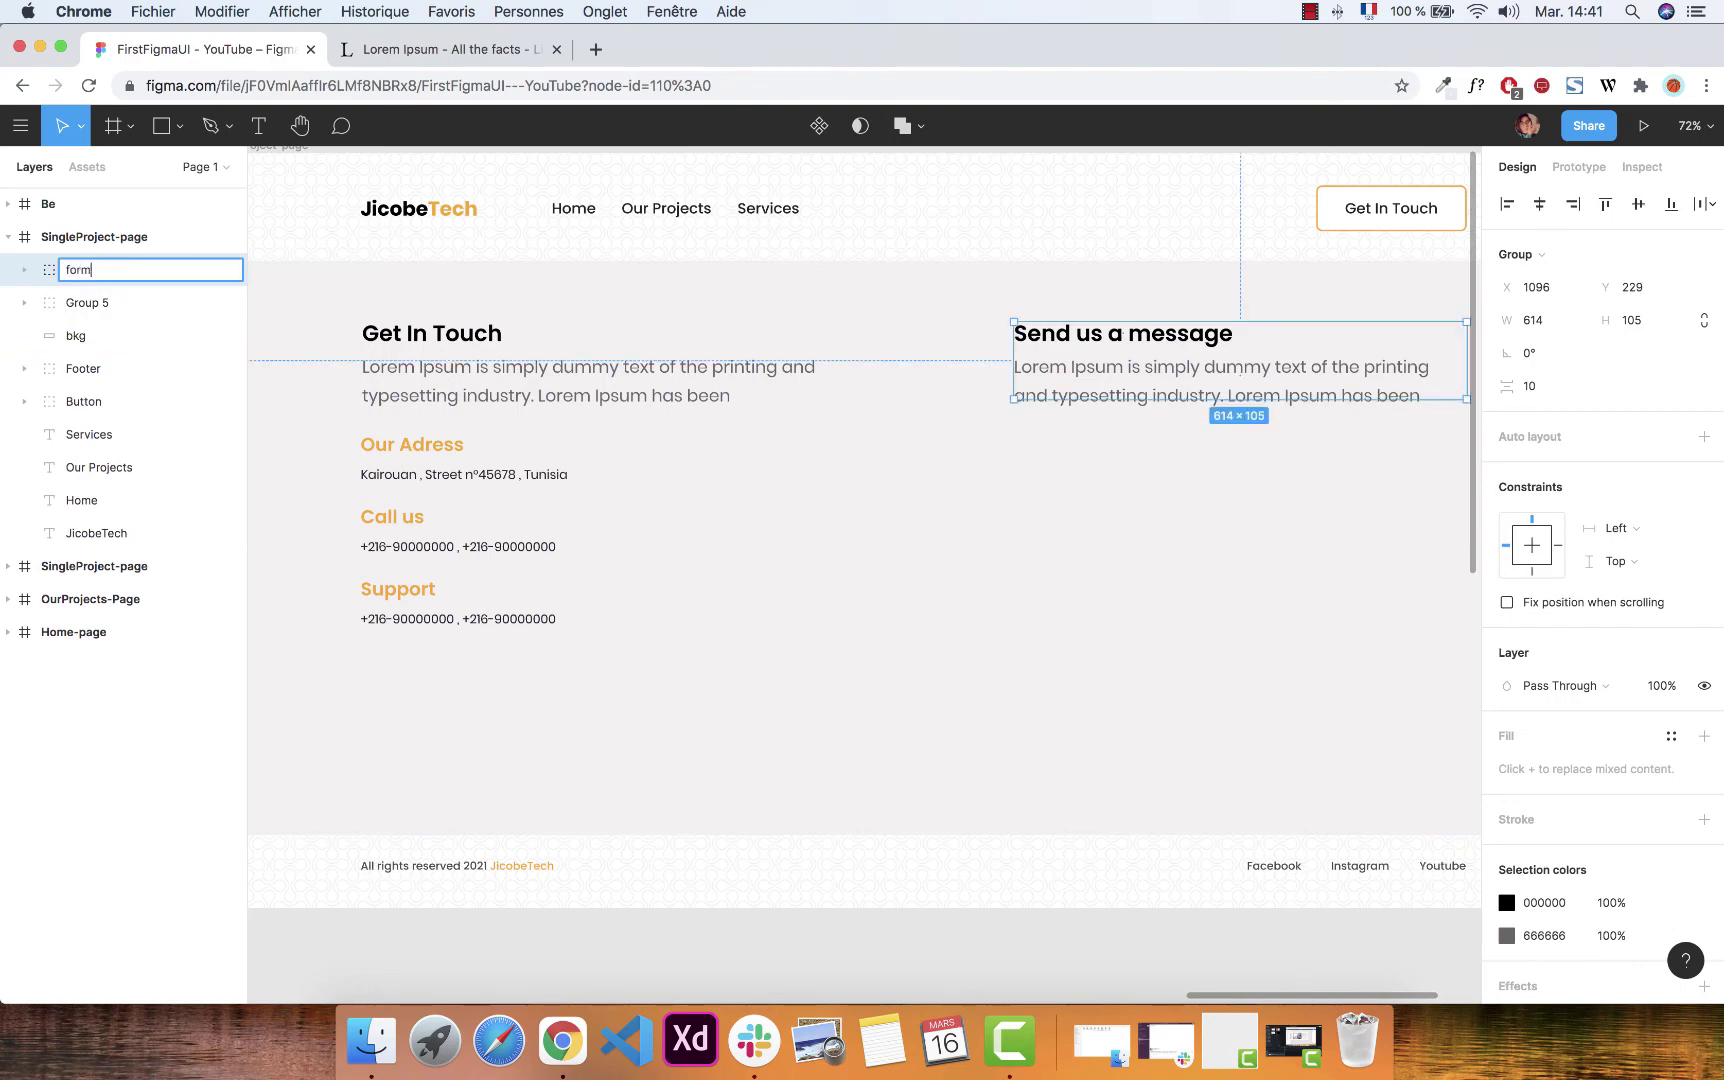
key("Return")
left_click(738, 484)
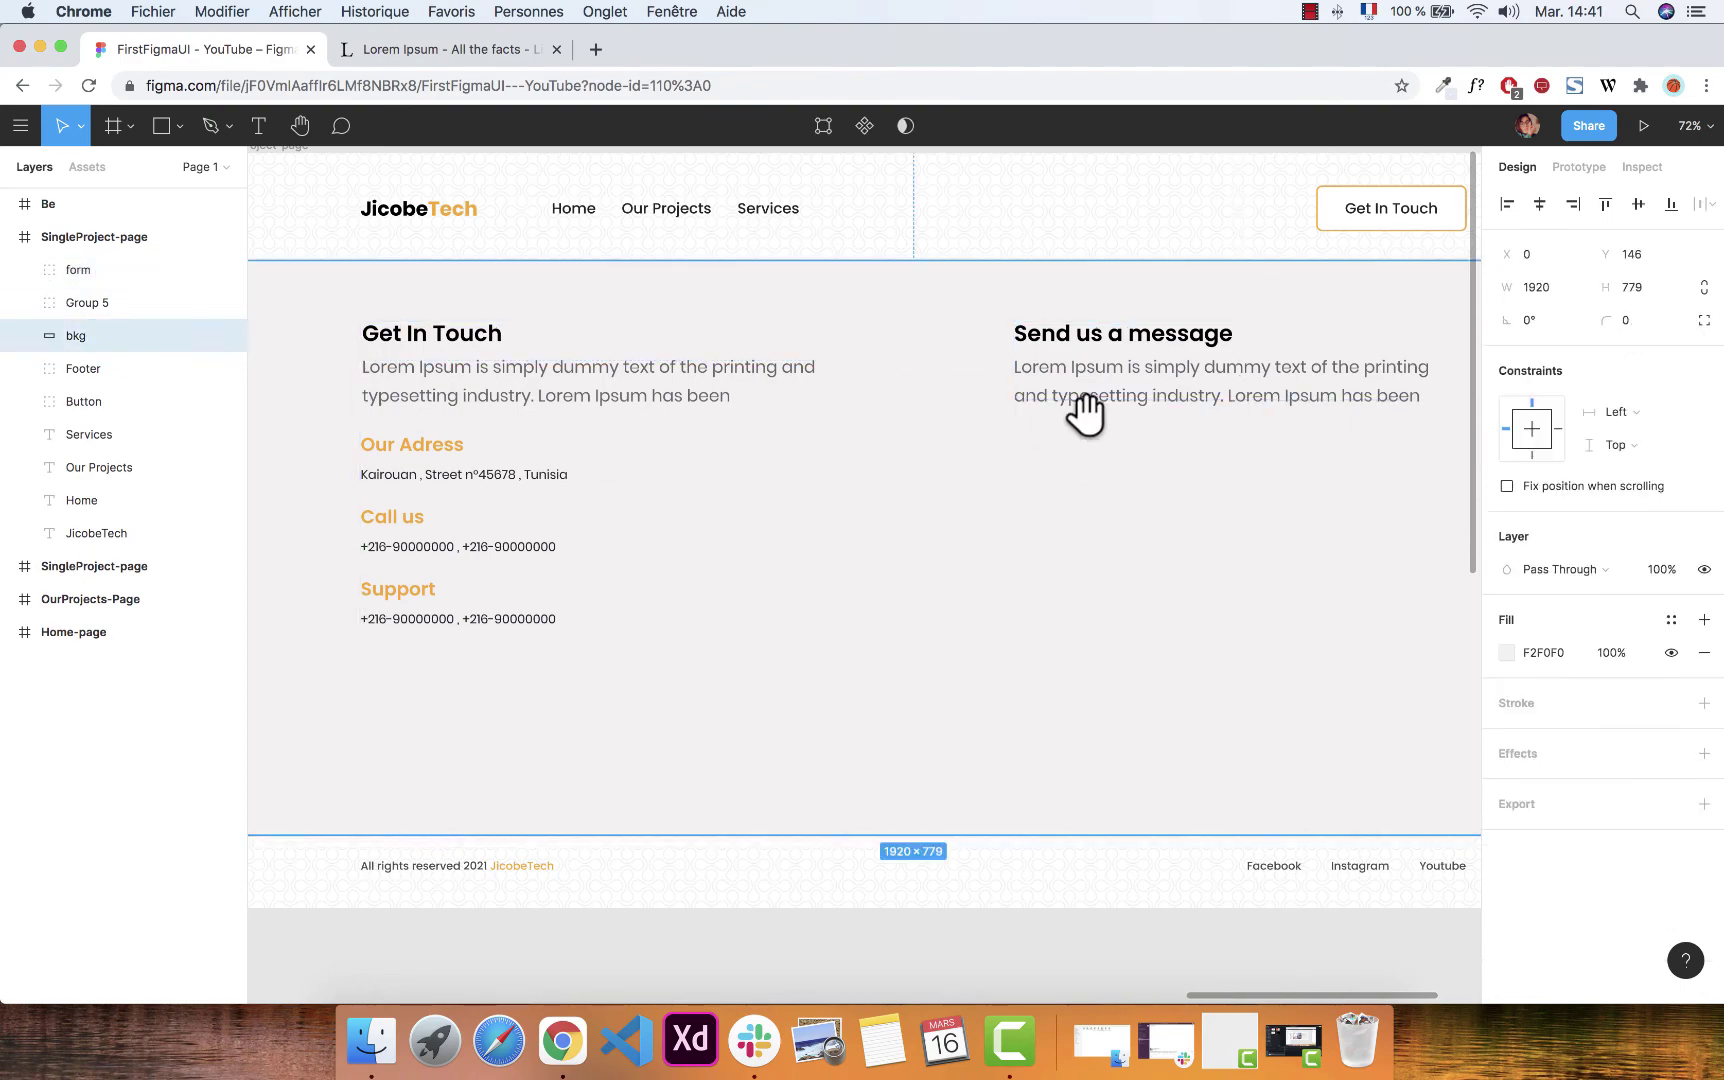
Draw a 614 × 81 rectangle beneath the "Send us a message" paragraph and fill it with white (FFFFFF).
left_click_drag(1089, 412, 690, 395)
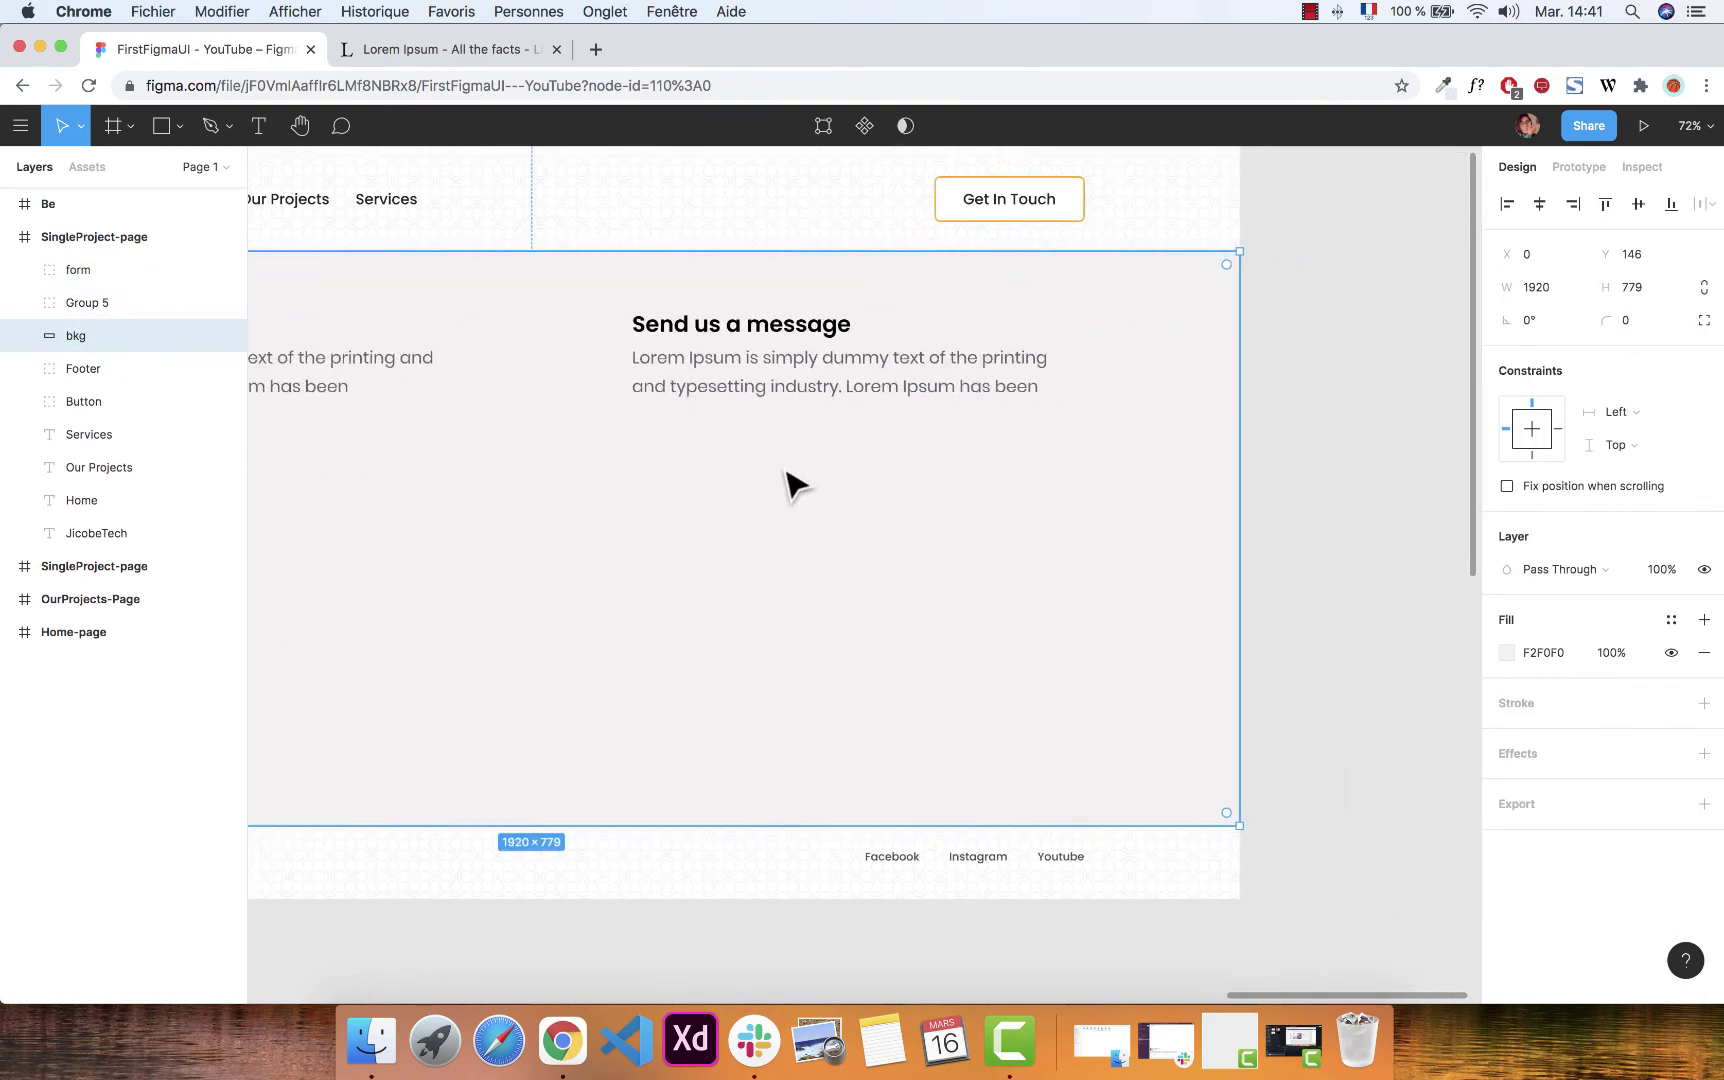
left_click(158, 130)
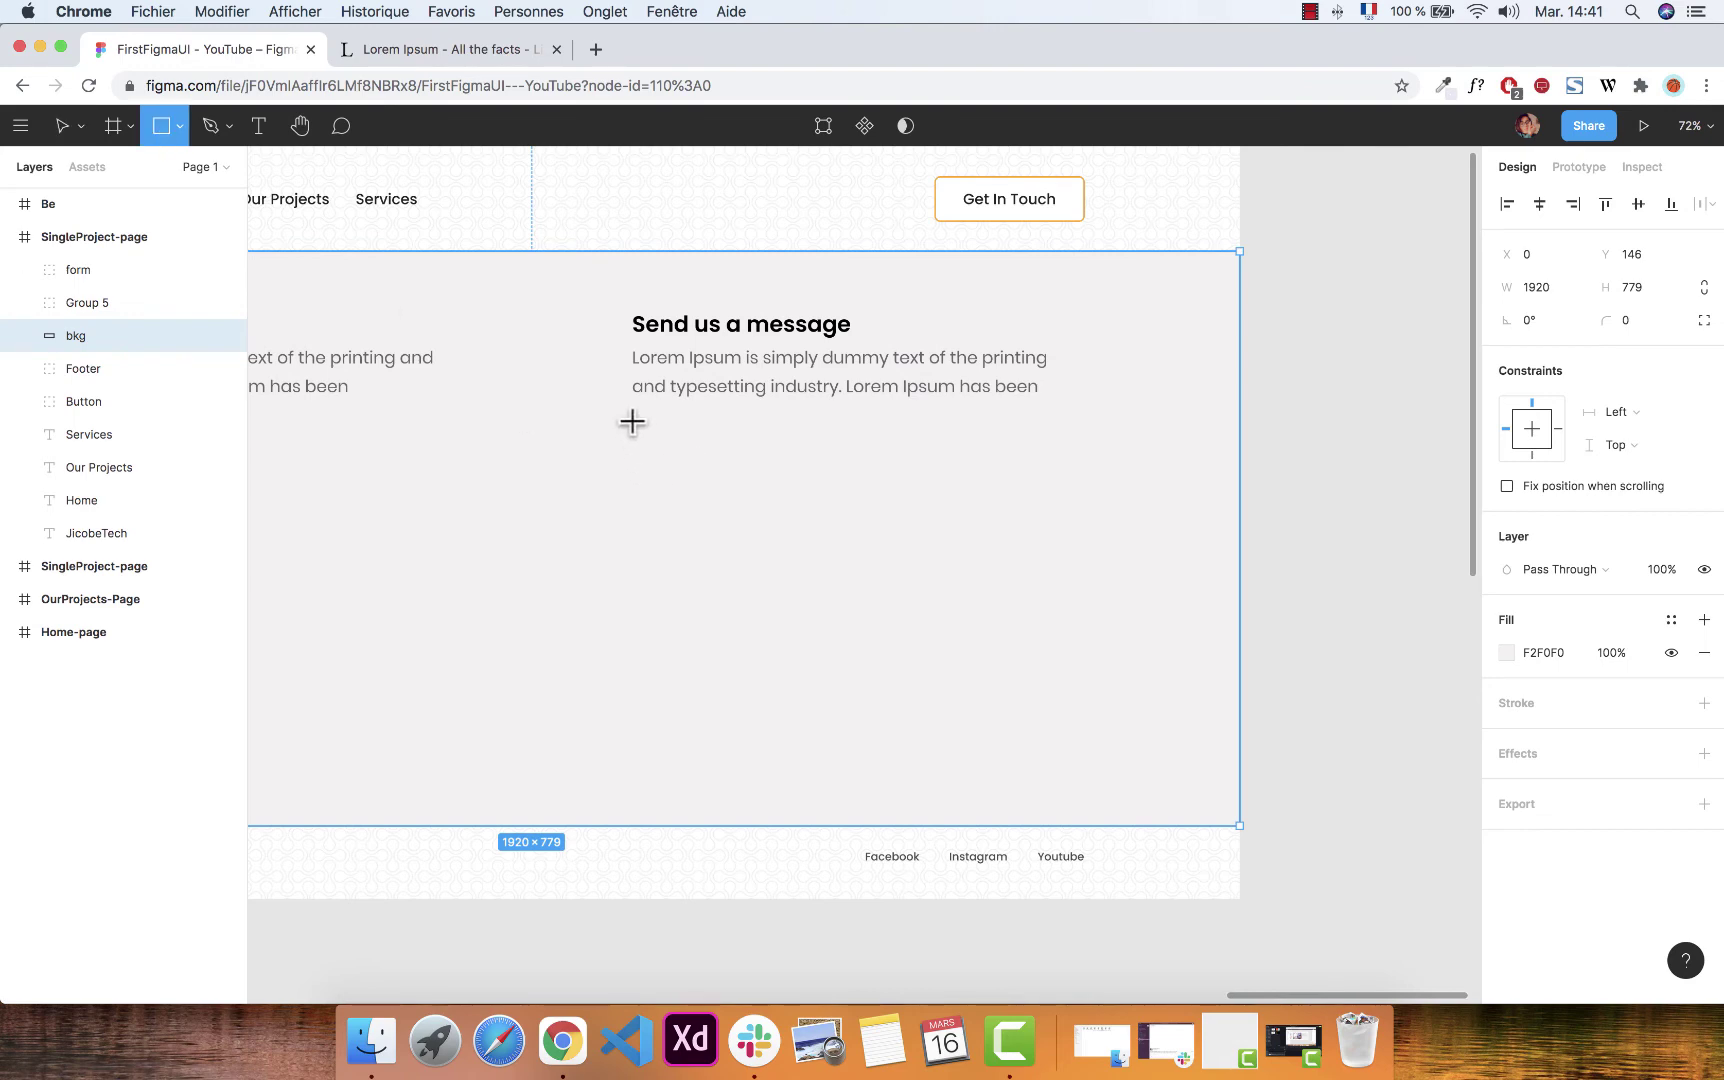
mouse_move(632, 420)
left_mouse_down()
mouse_move(823, 465)
mouse_move(1089, 480)
left_mouse_up()
left_click(1506, 653)
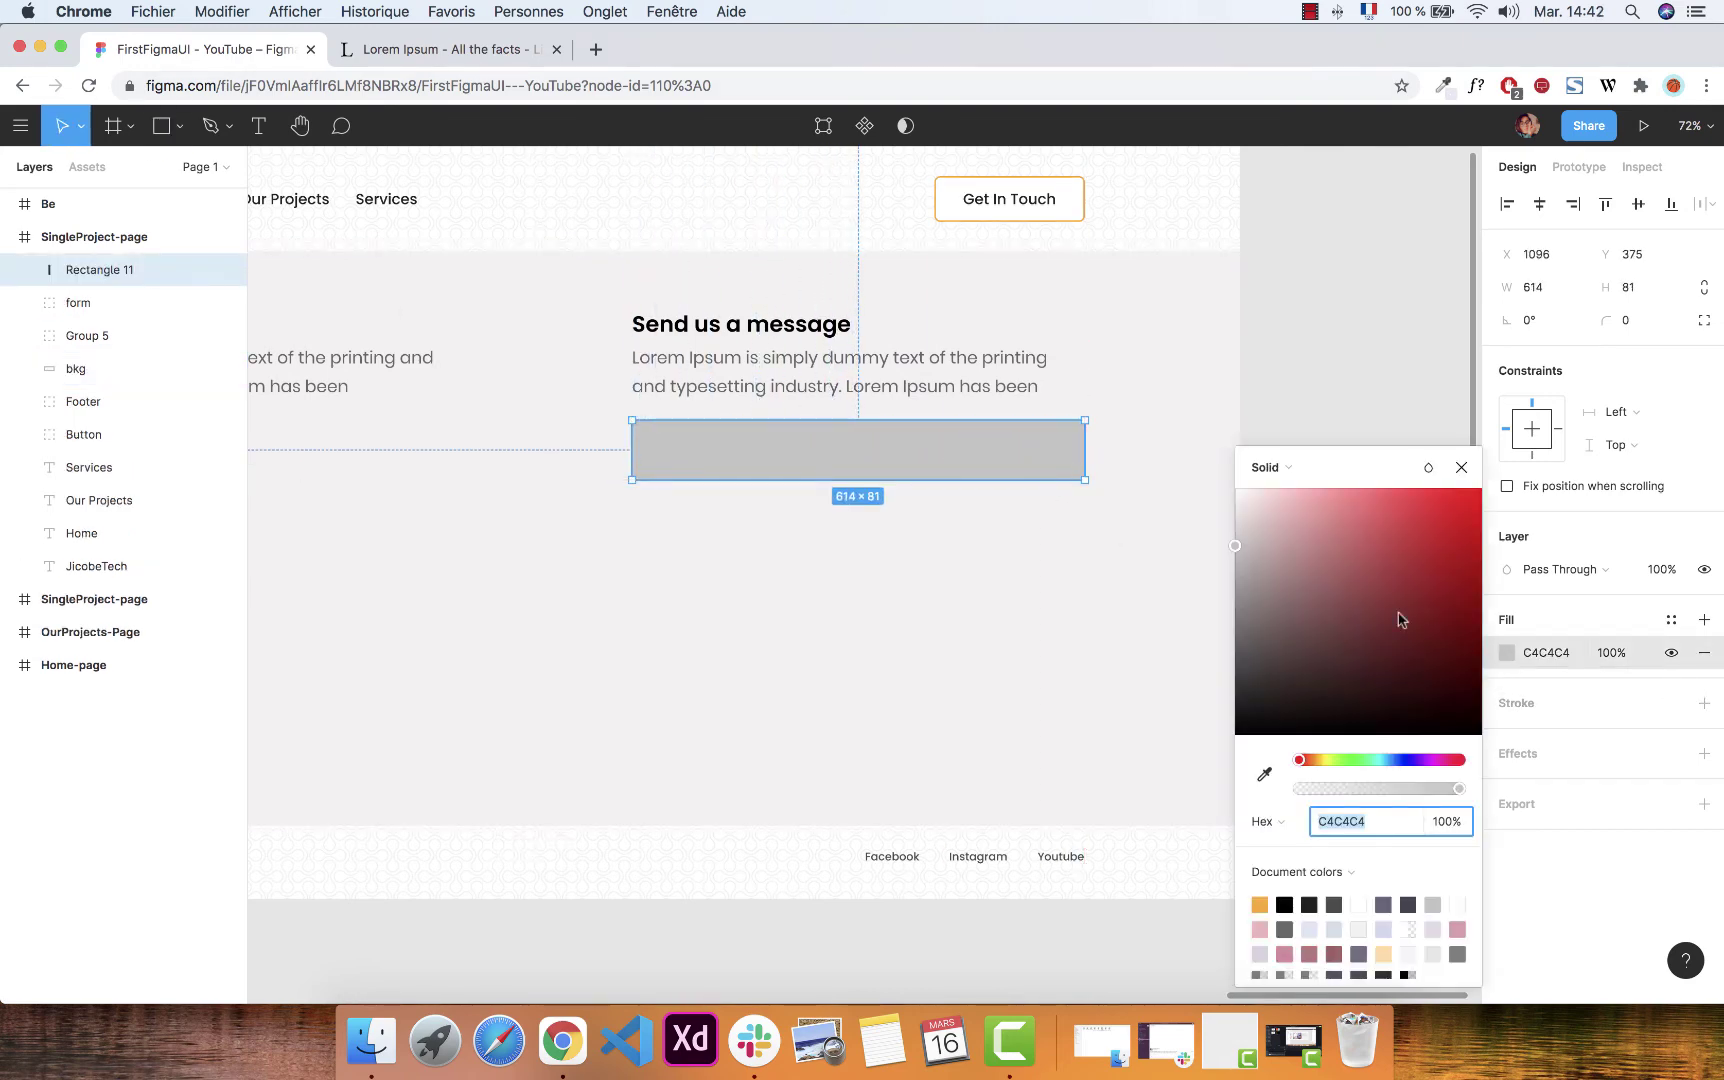
left_click_drag(1402, 620, 1186, 424)
left_click(1460, 468)
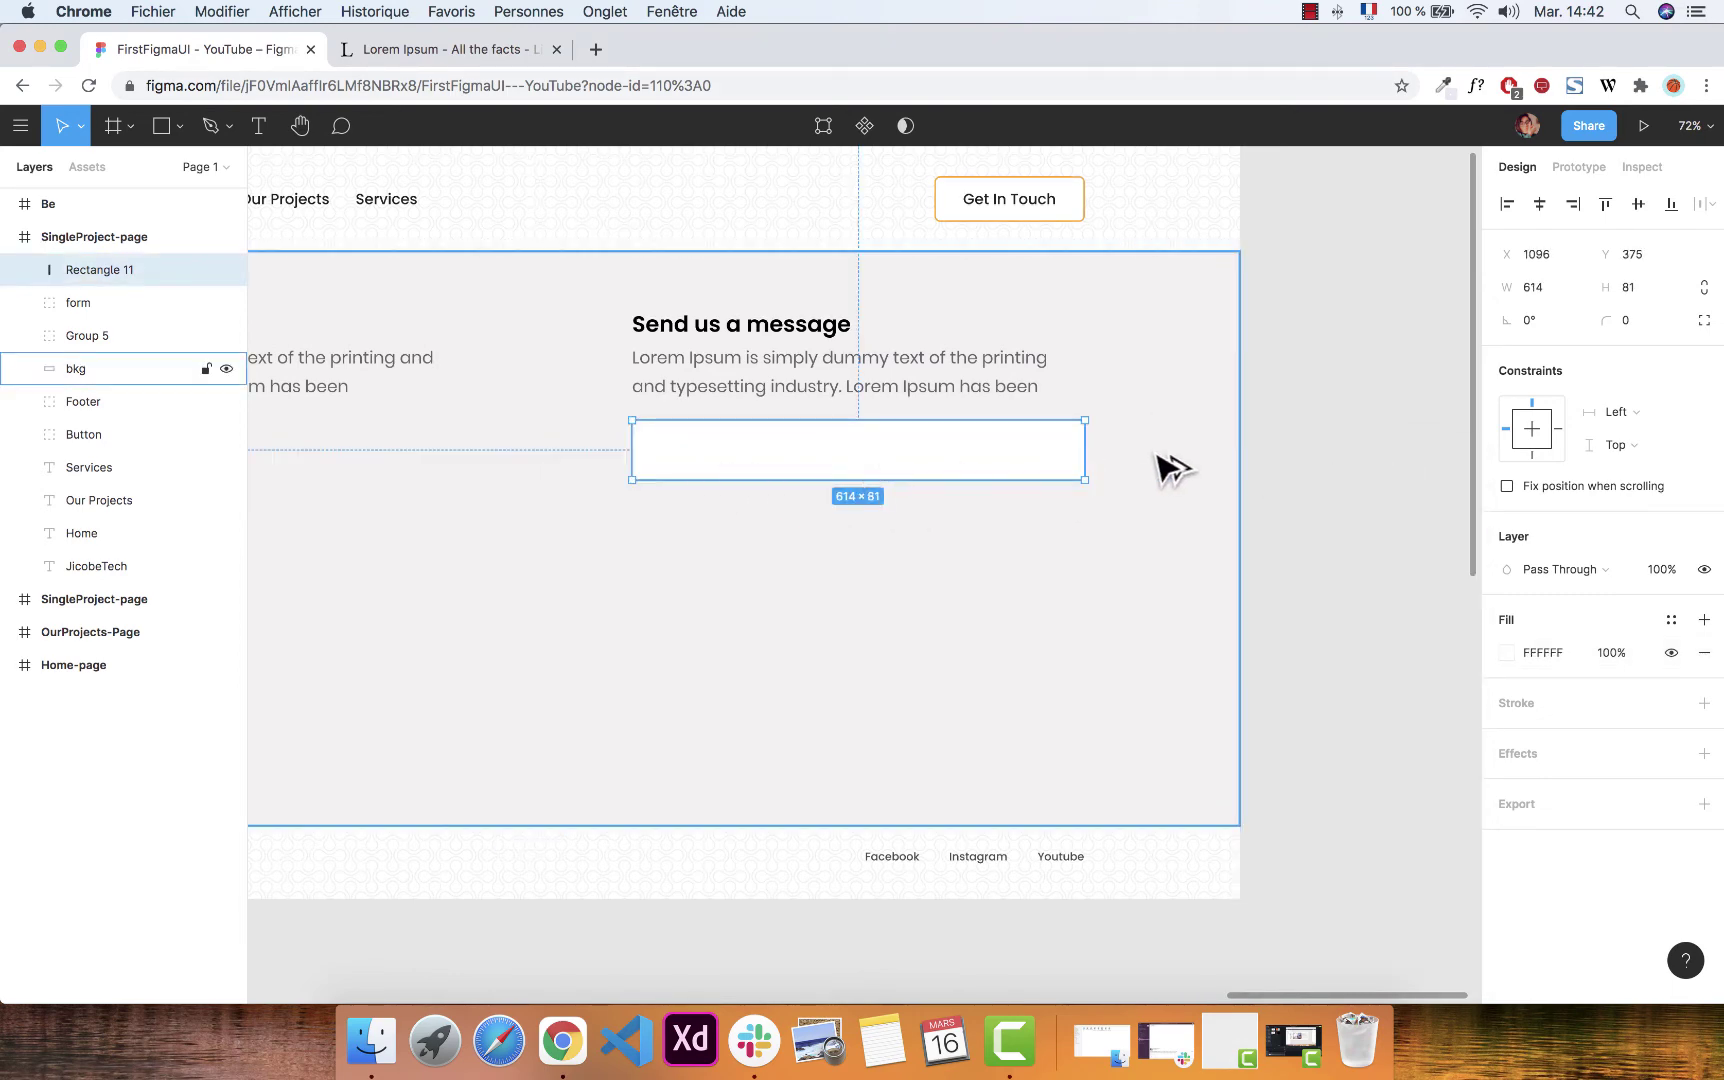
Round the white rectangle's corners with a radius of 8.
scroll(1010, 465, "up", 5)
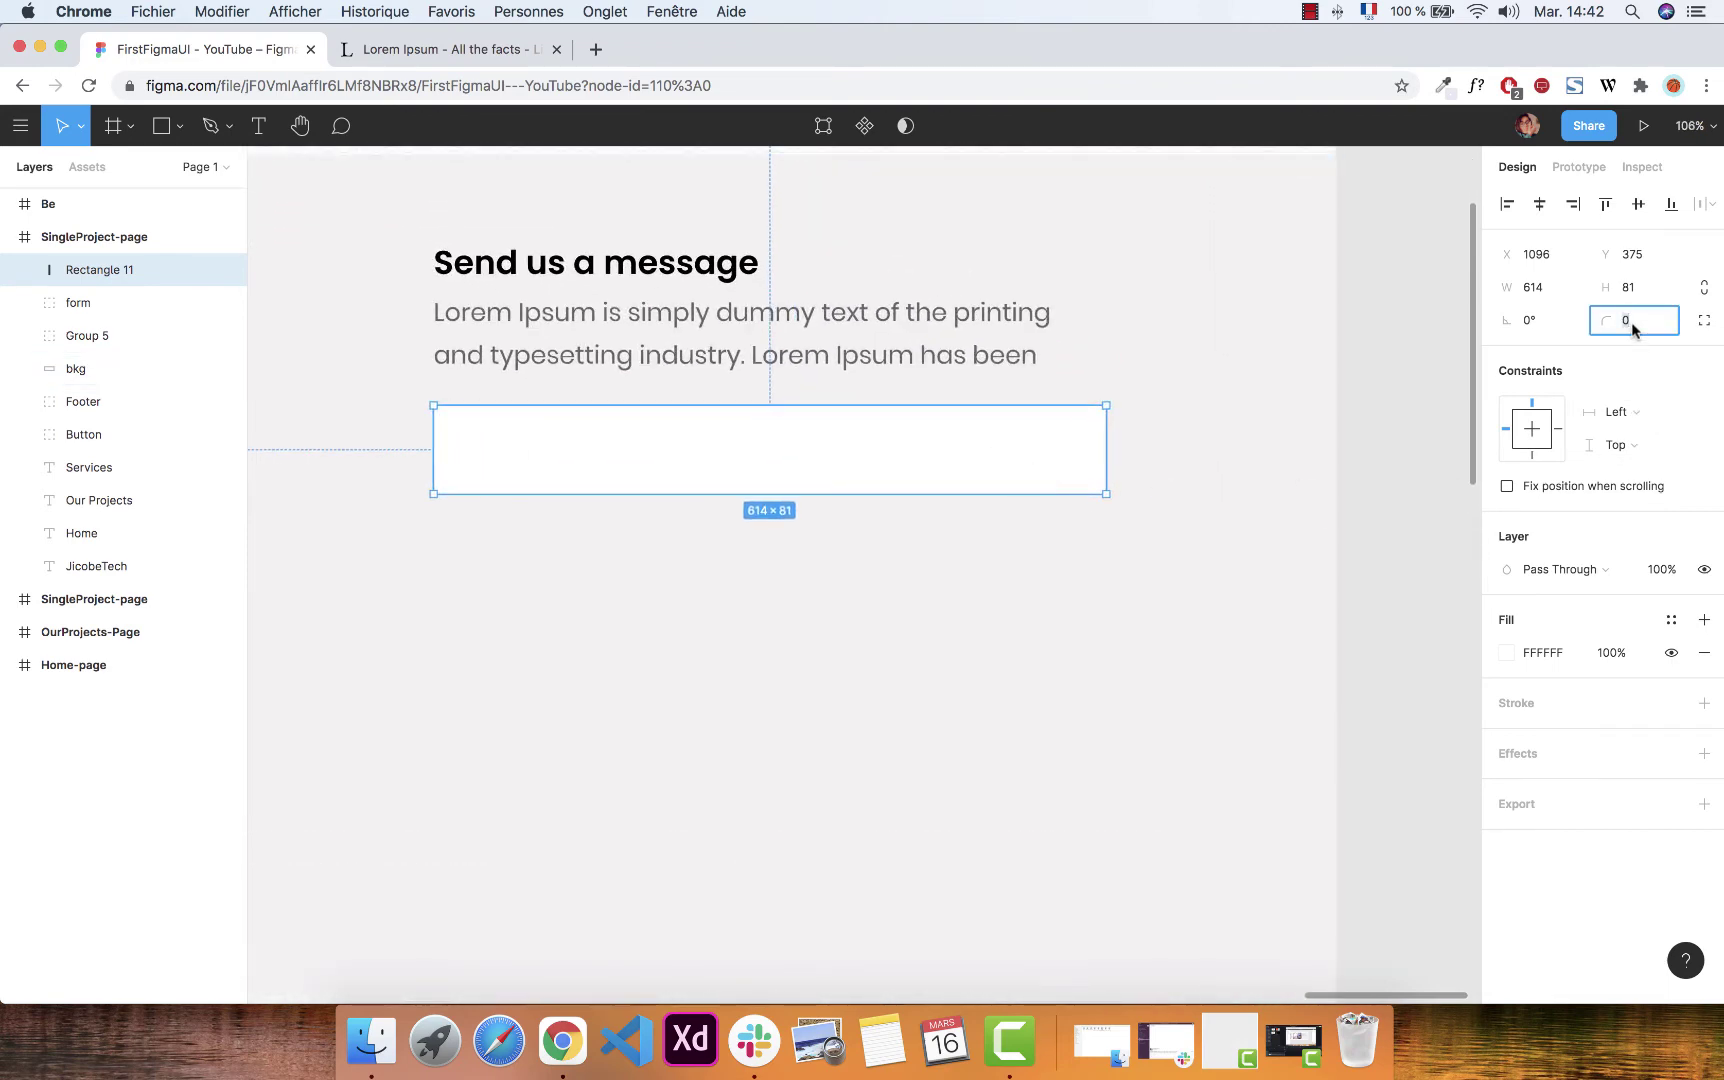
key("Return")
left_click(1010, 530)
key("space")
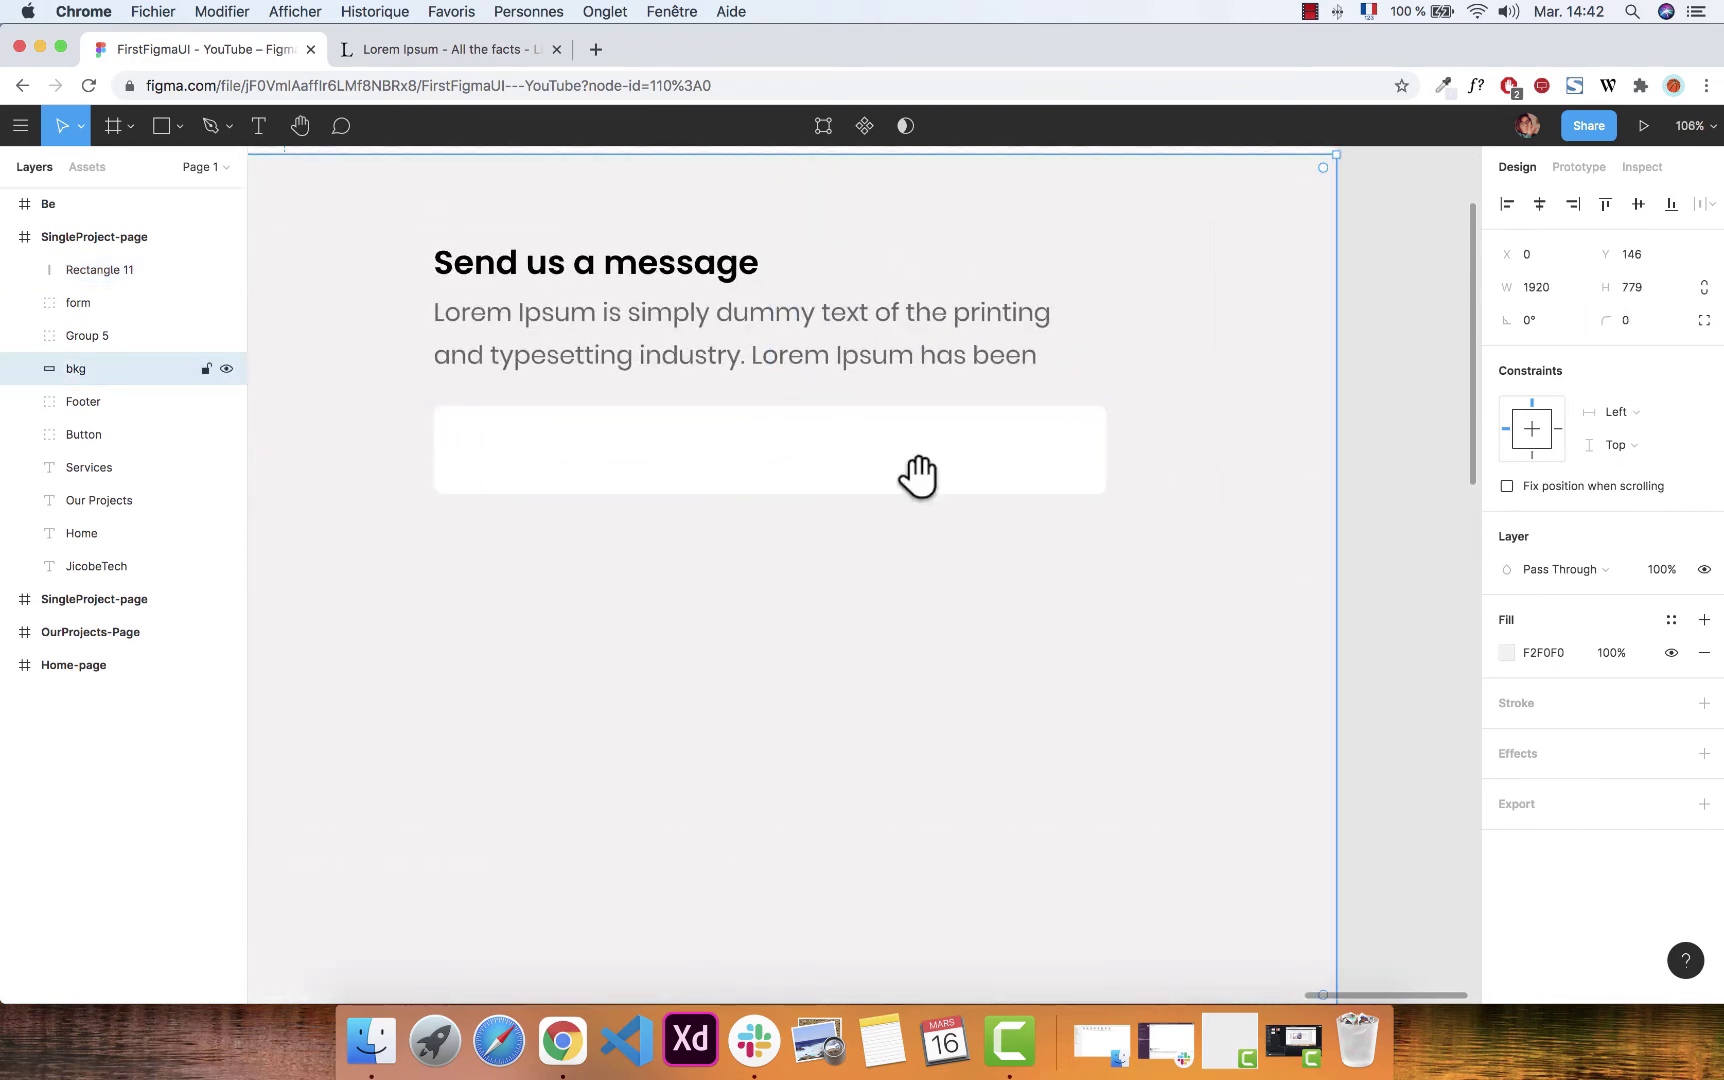
left_click_drag(800, 433, 956, 462)
Nudge the white rectangle up to Y 372, leaving a 30 px gap below the paragraph.
left_click(843, 420)
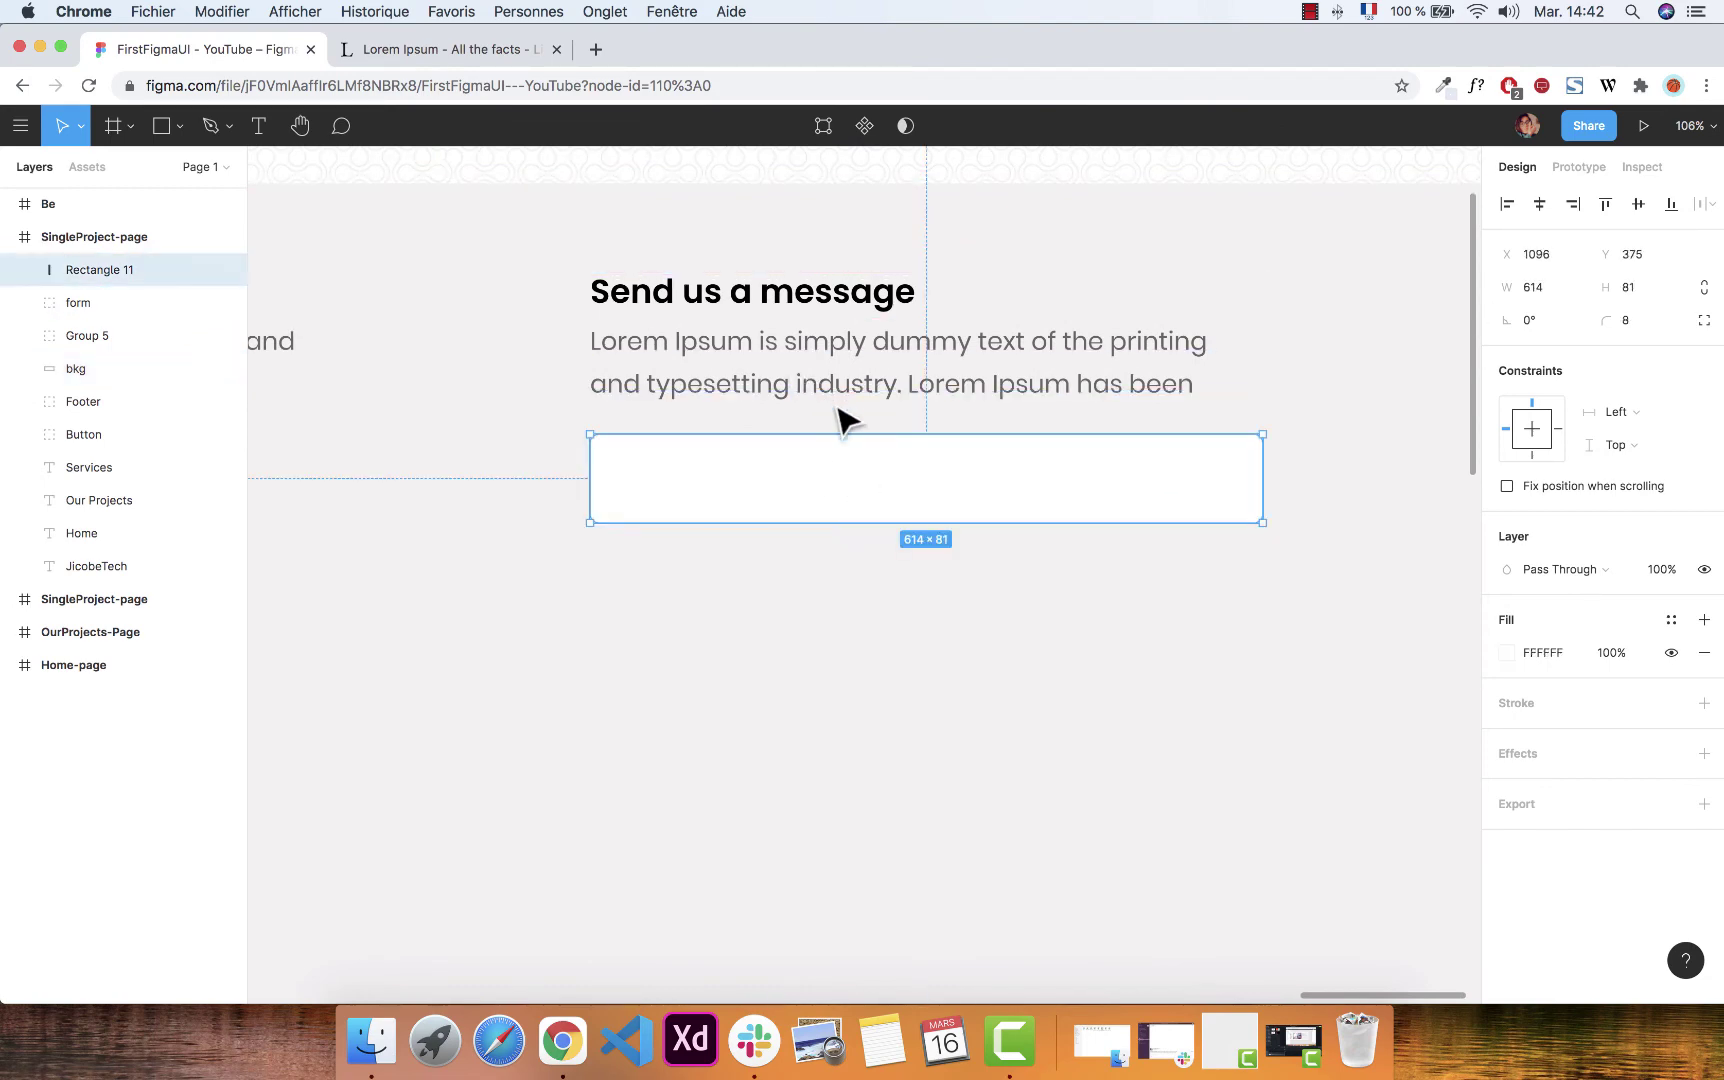
left_click(851, 395)
left_click_drag(861, 388, 855, 398)
left_click(854, 380)
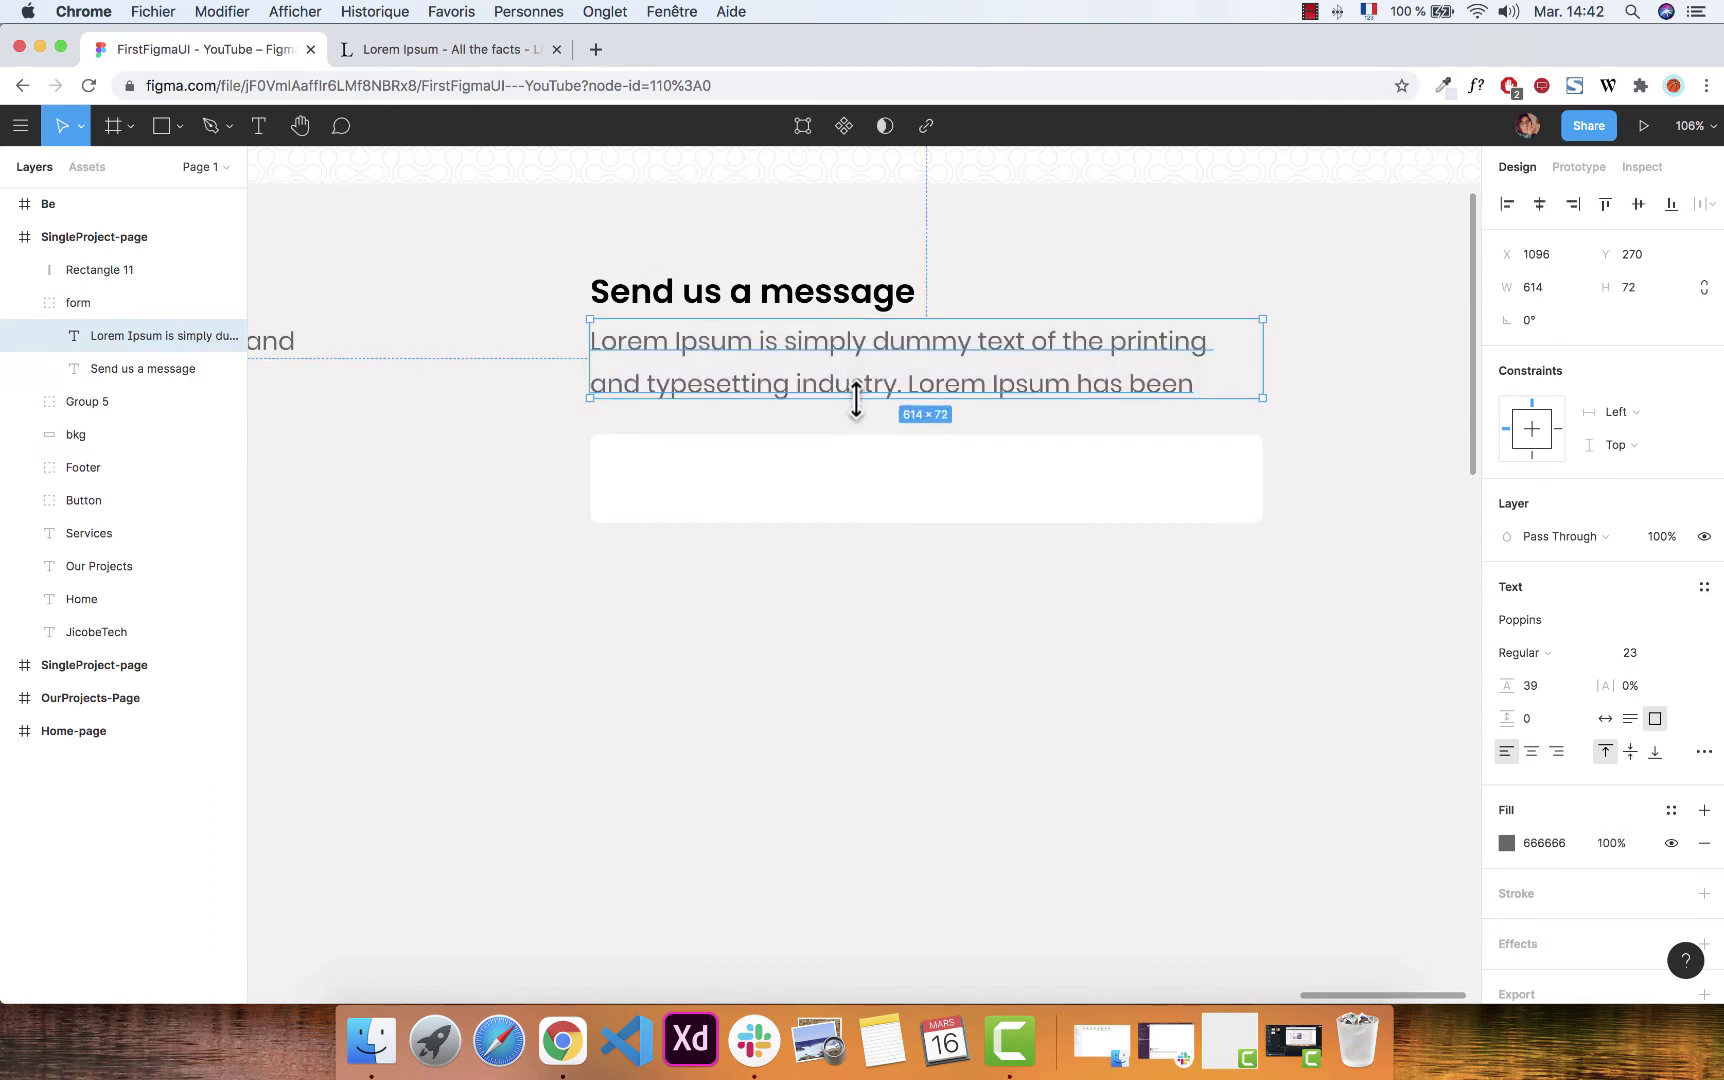
left_click(856, 442)
key("alt")
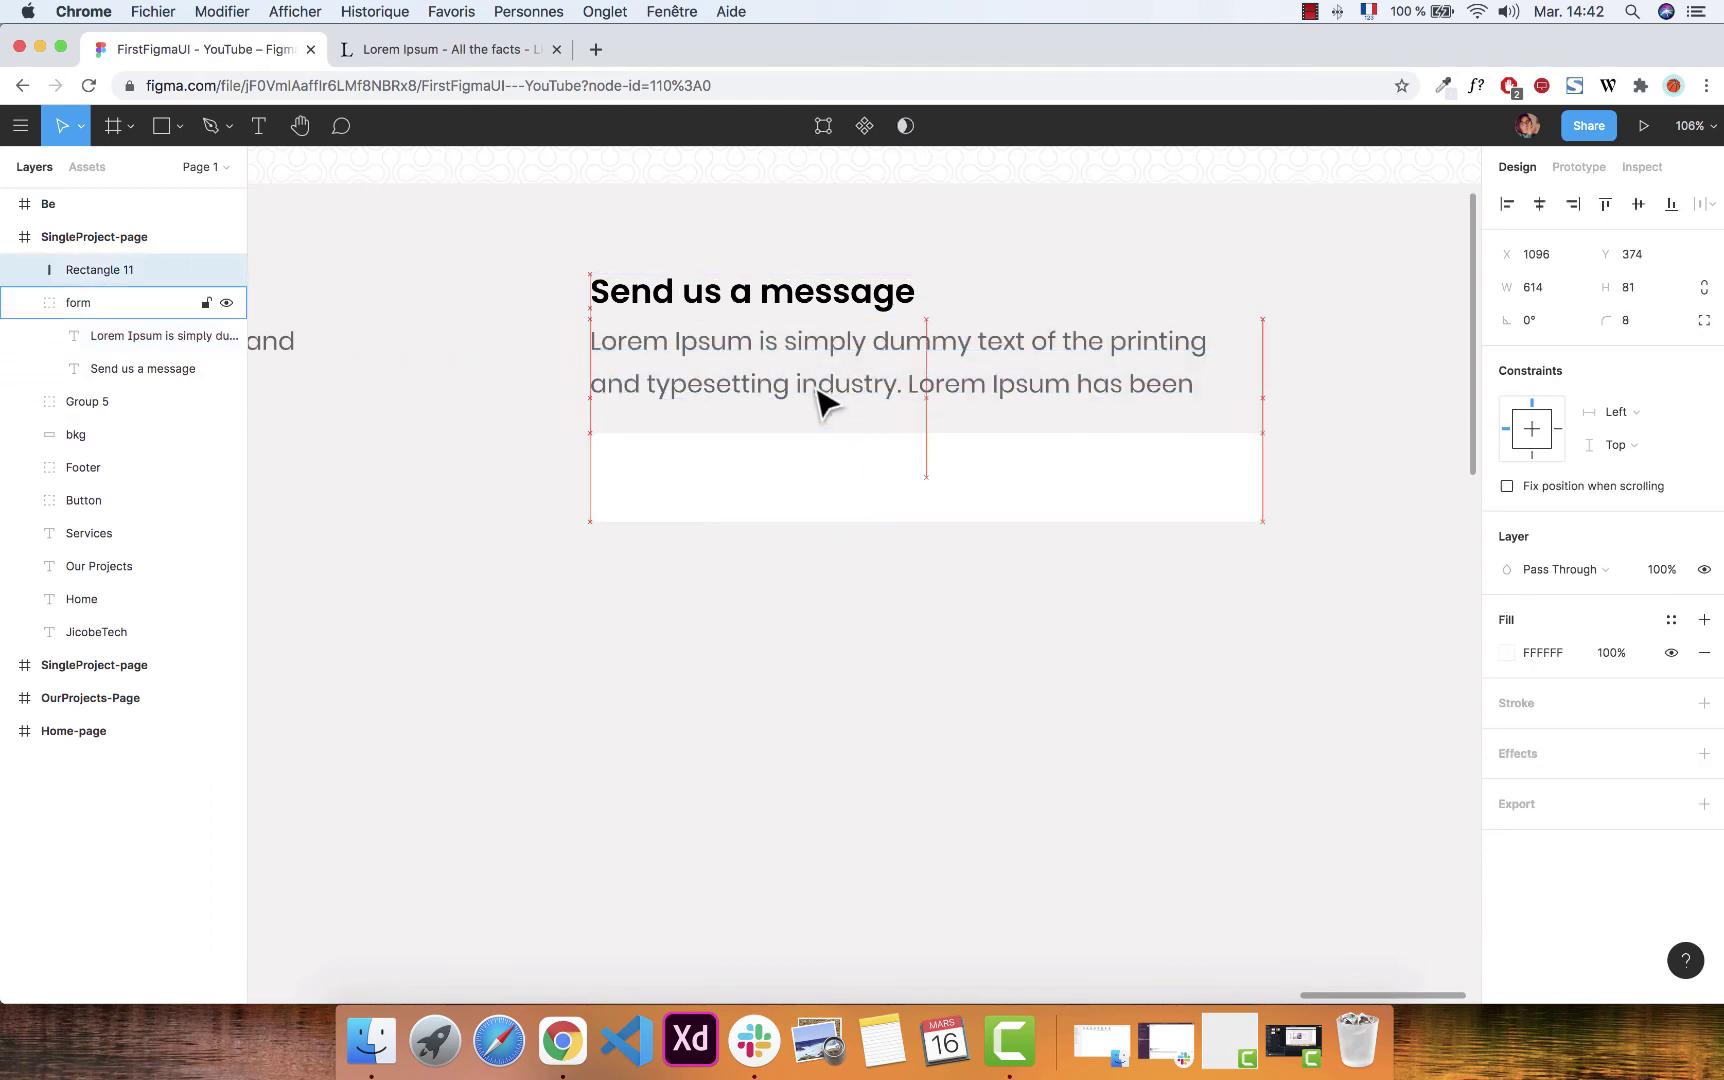
key("Up")
key("Up")
Add the placeholder text "Your Email" inside the white rectangle.
key("t")
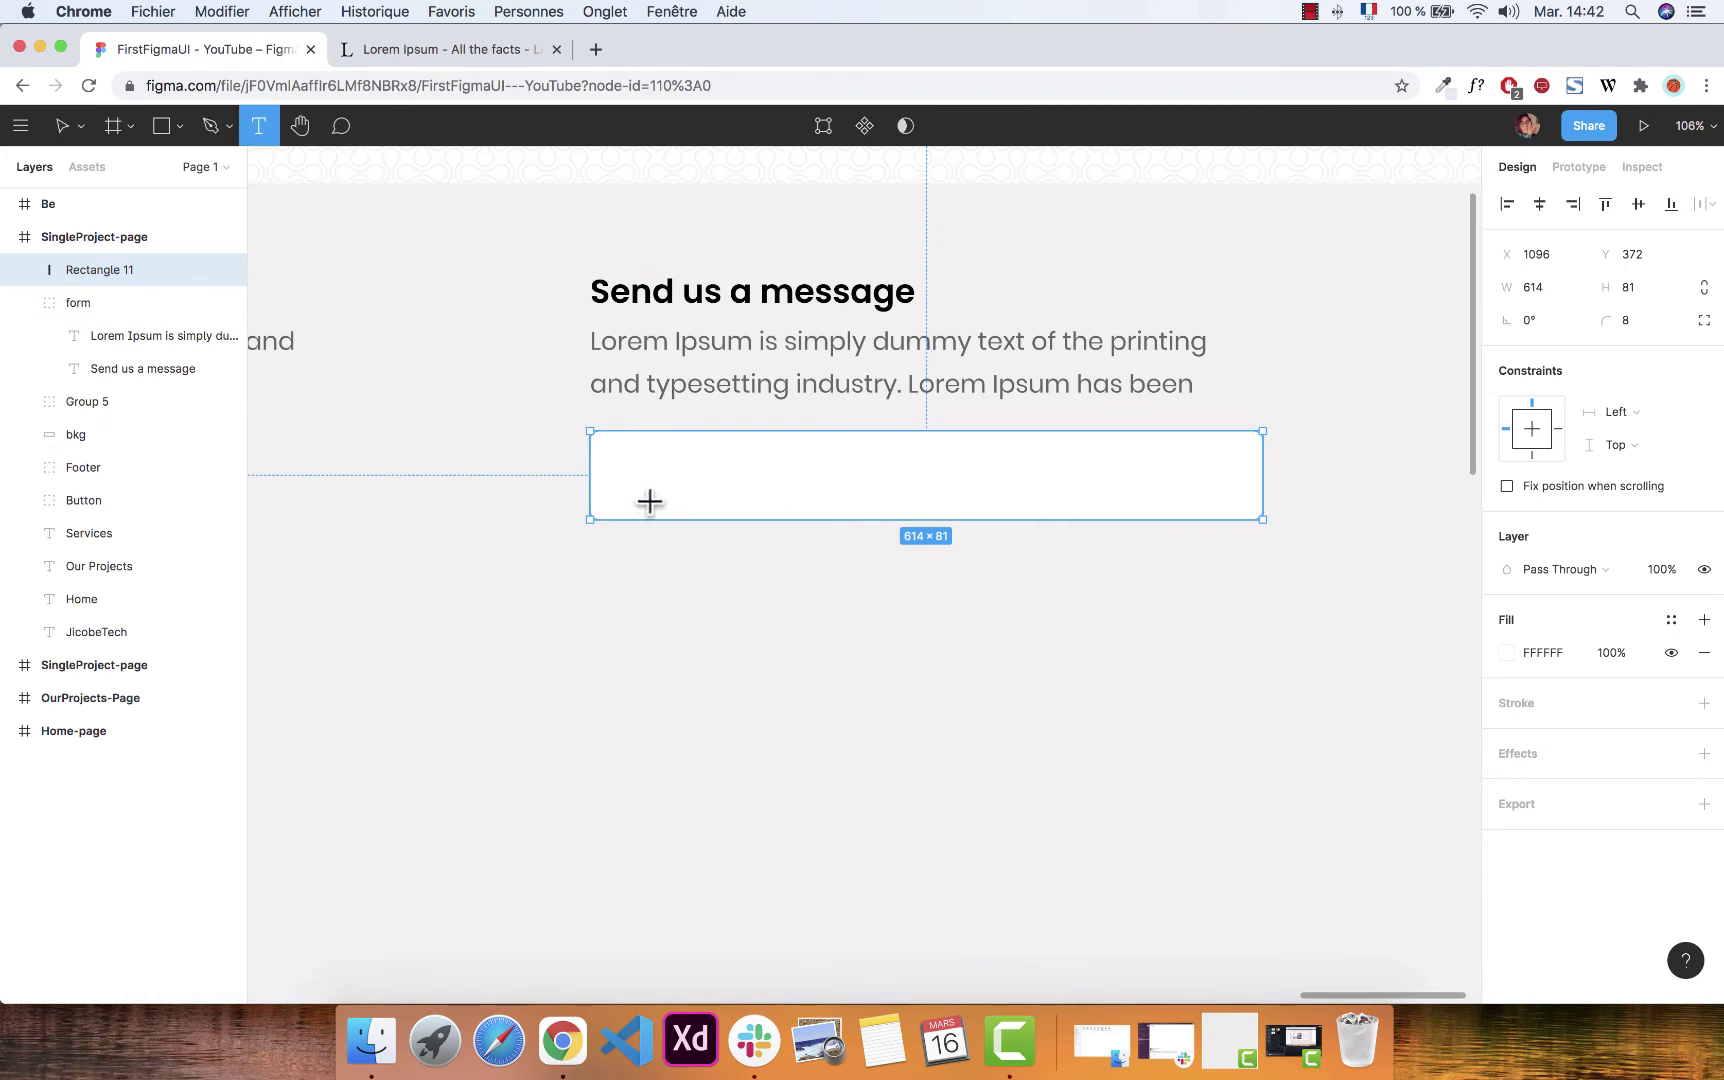
left_click(648, 500)
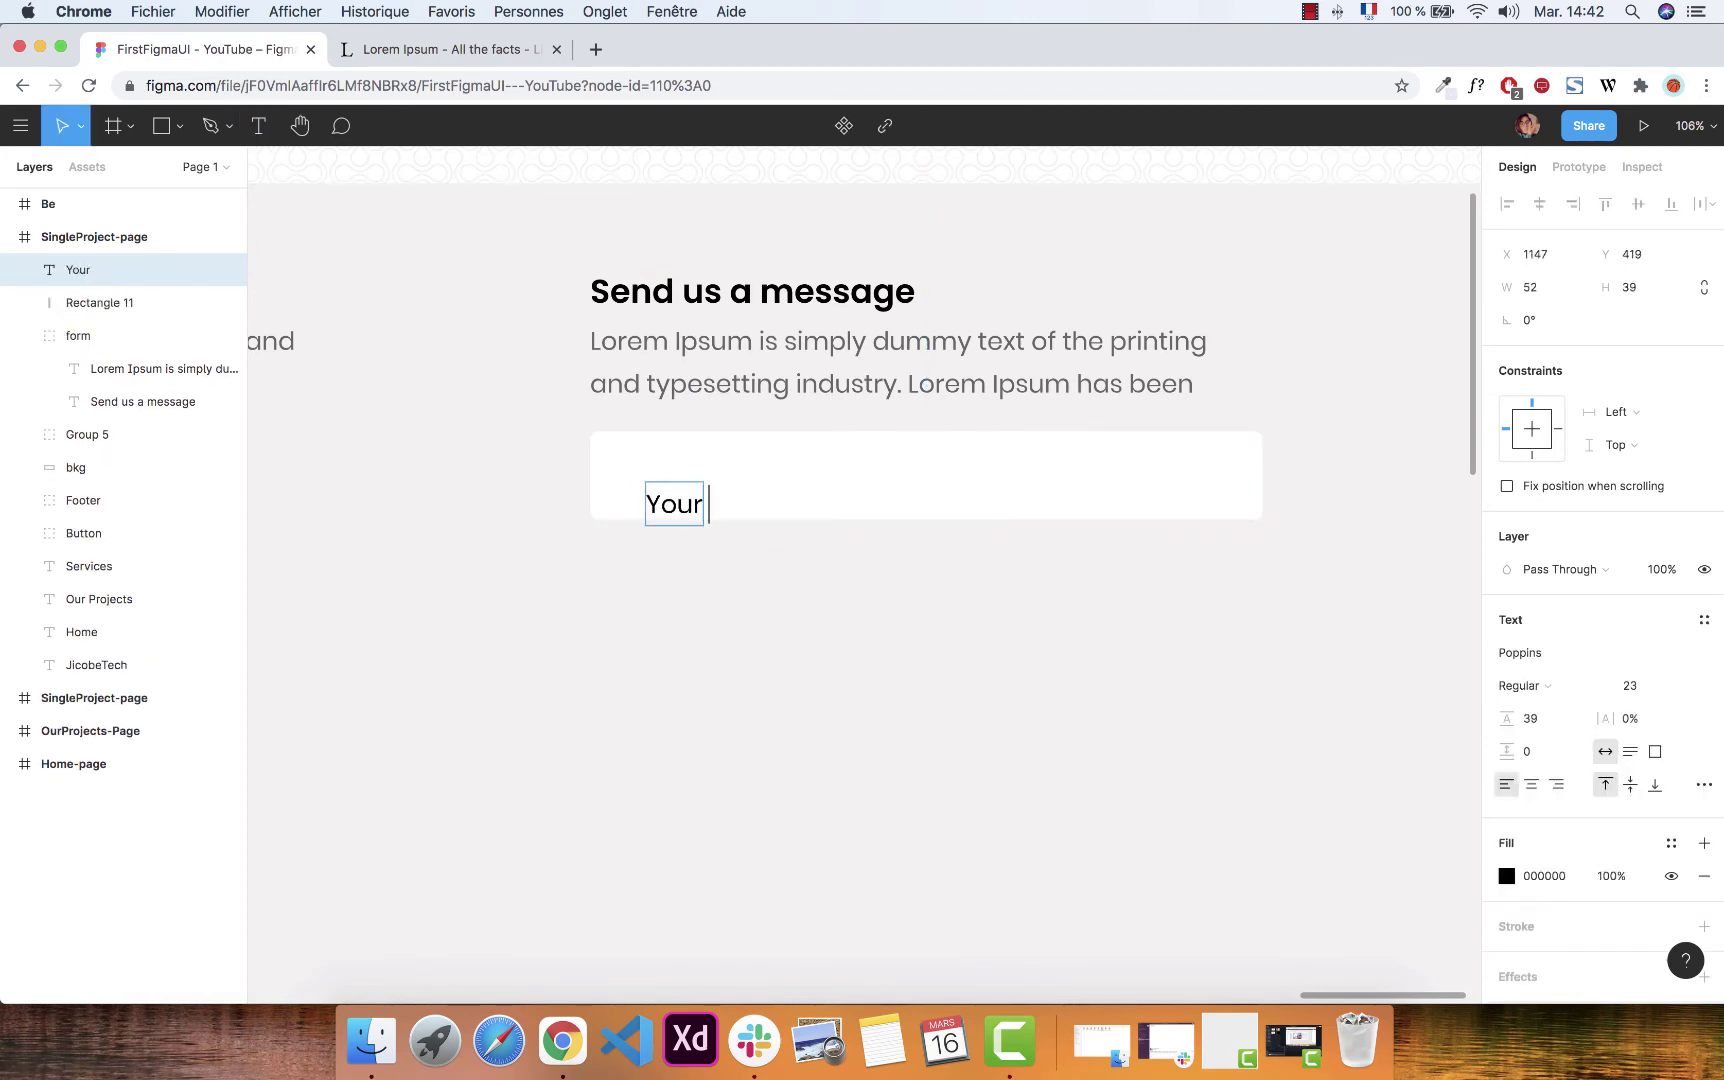
type("Your Email")
key("super+a")
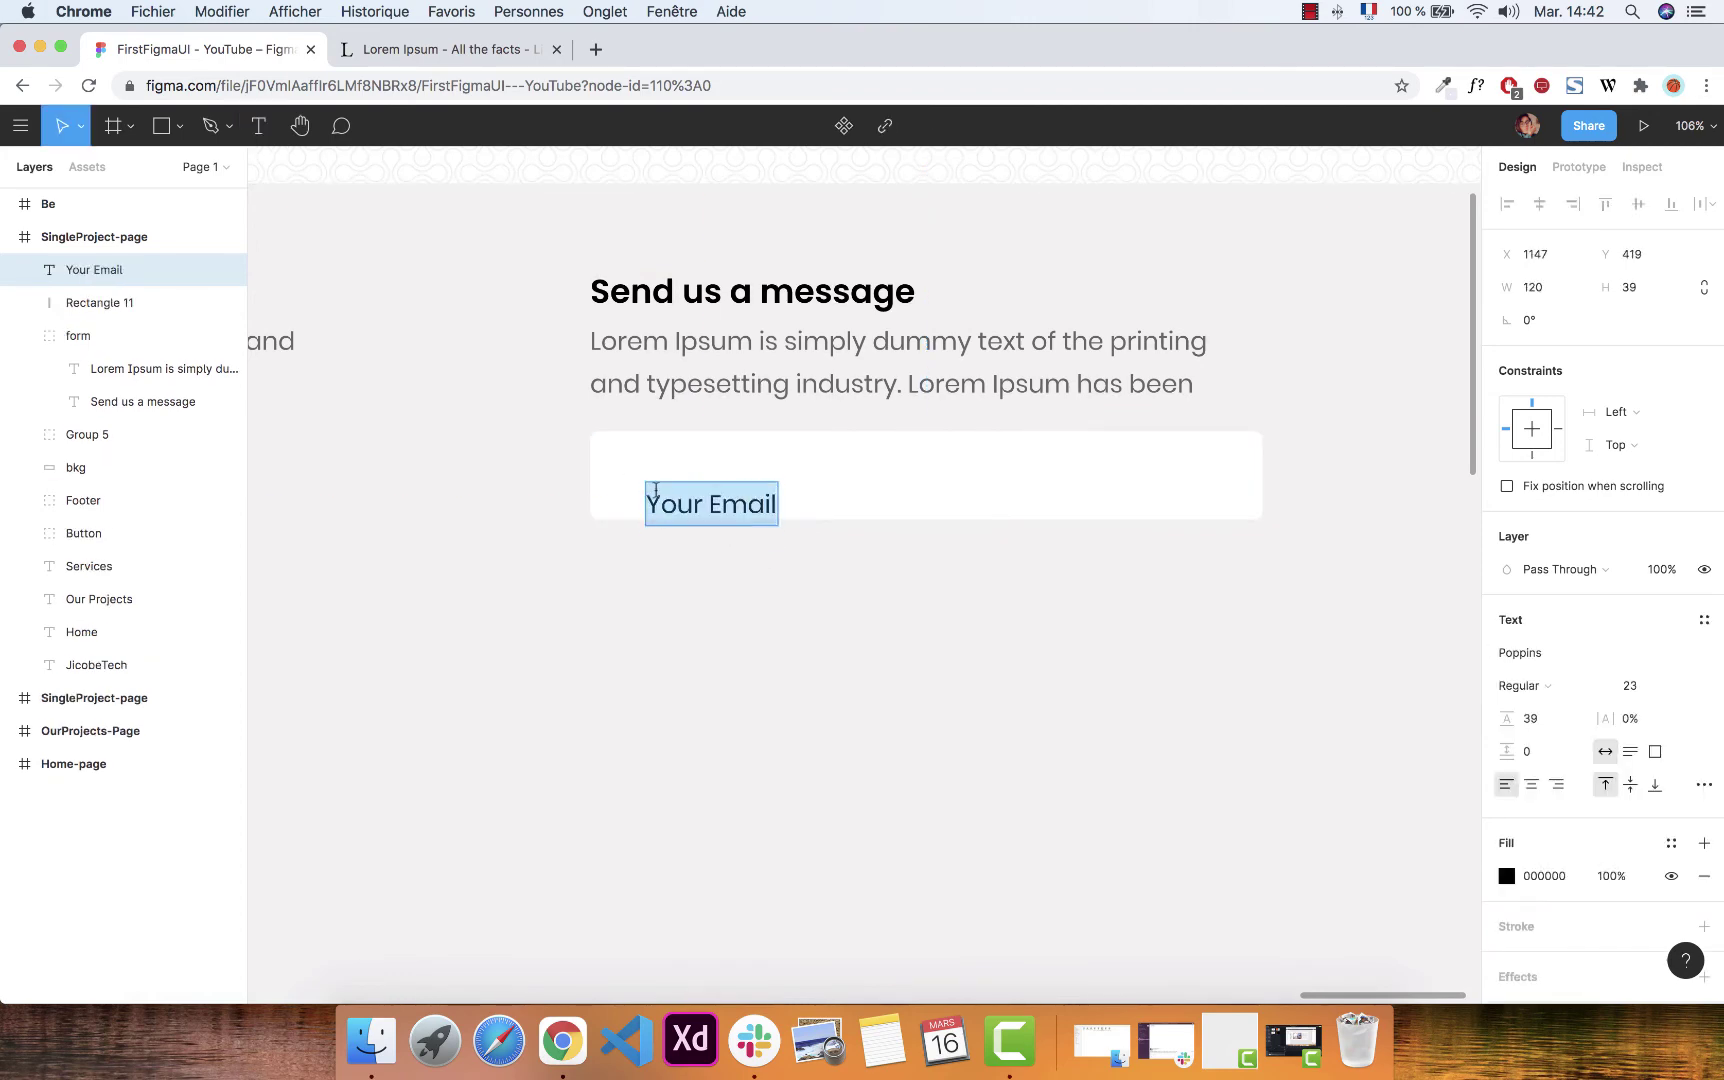
Set the "Your Email" text to font size 16 with the fill colour 888888.
left_click(1646, 690)
type("22")
key("Return")
key("Down")
key("Down")
key("Down")
key("Down")
key("Down")
key("Down")
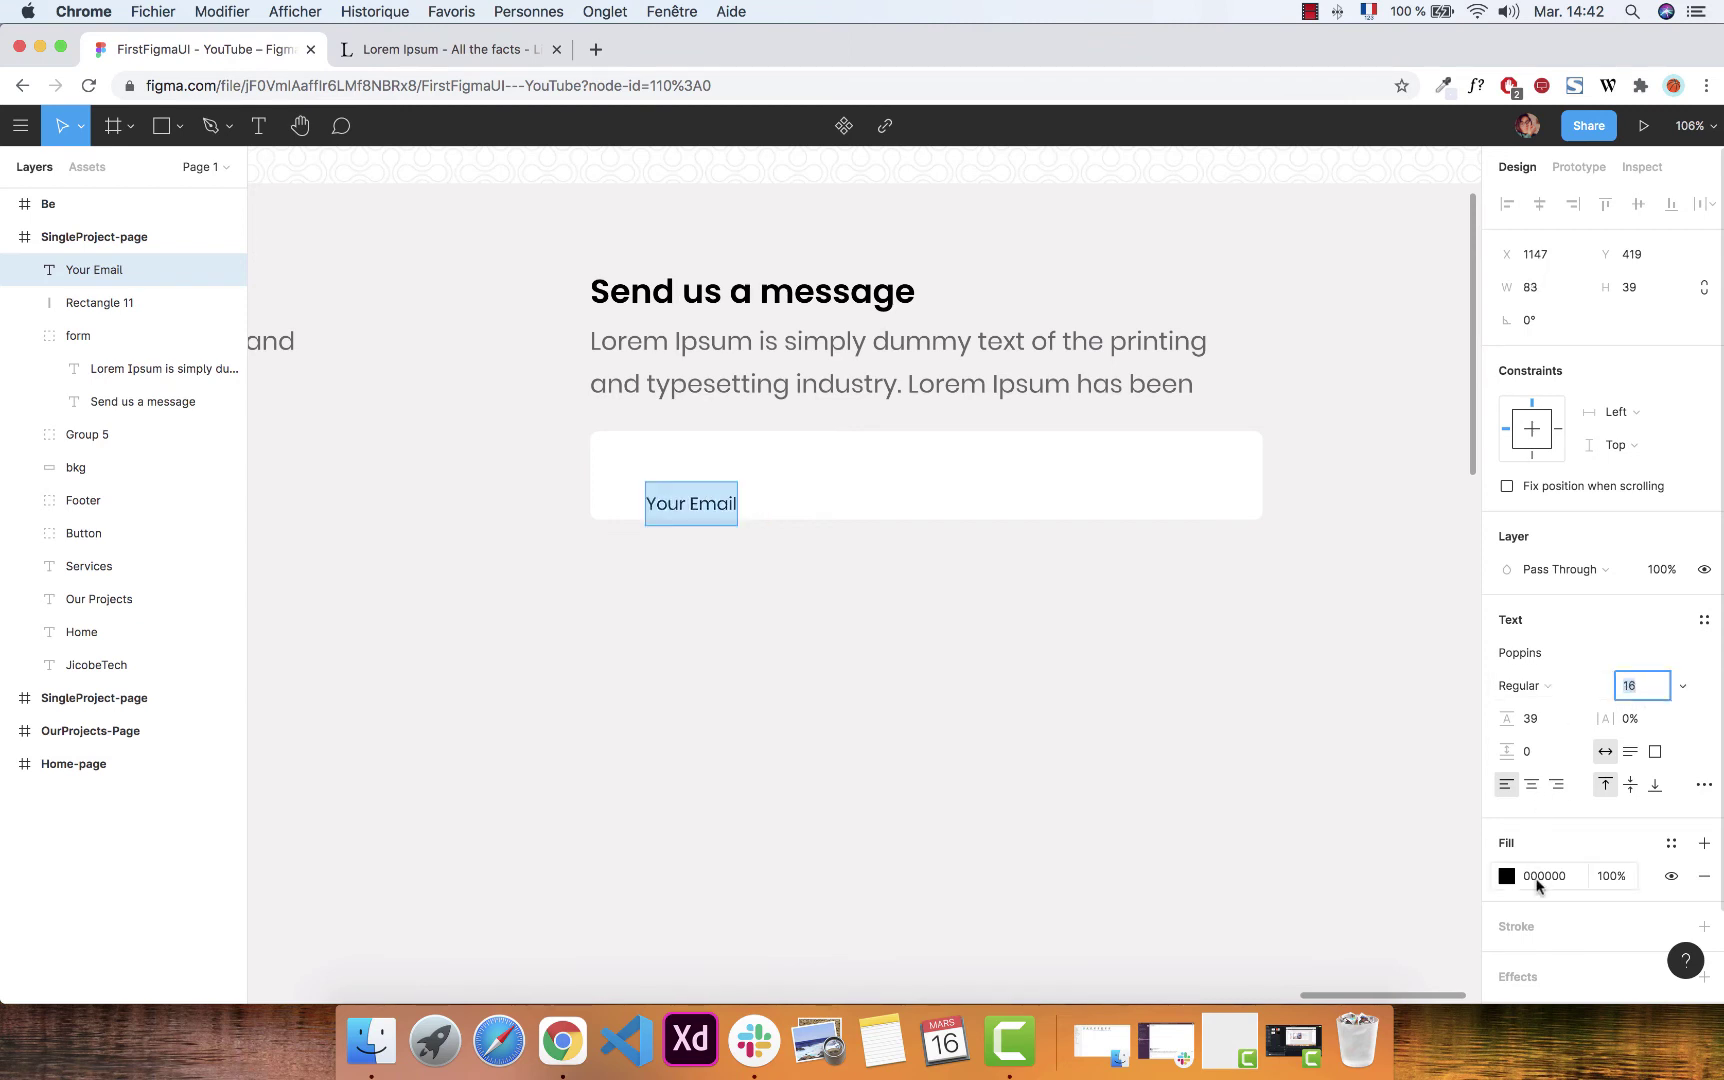
left_click(1542, 878)
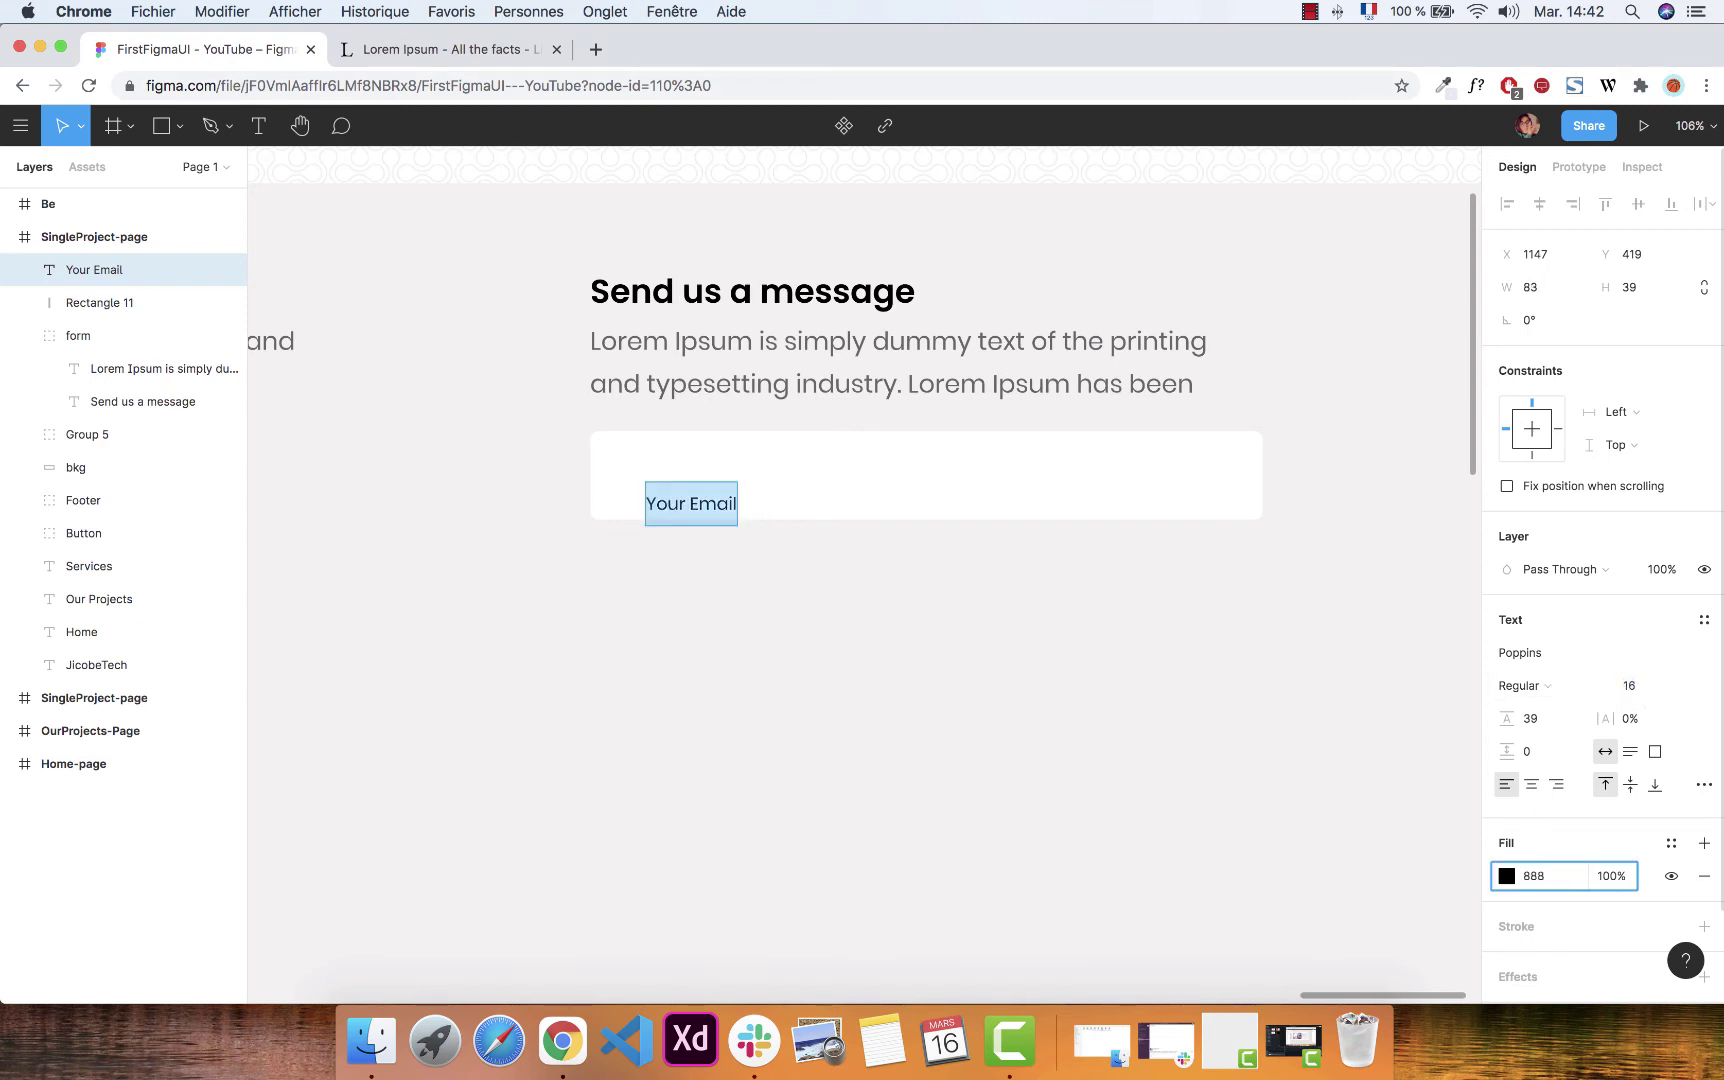
type("888")
key("Return")
Move the "Your Email" text to X 1119, Y 393 in the field and set its line height to Auto.
left_click_drag(681, 510, 650, 477)
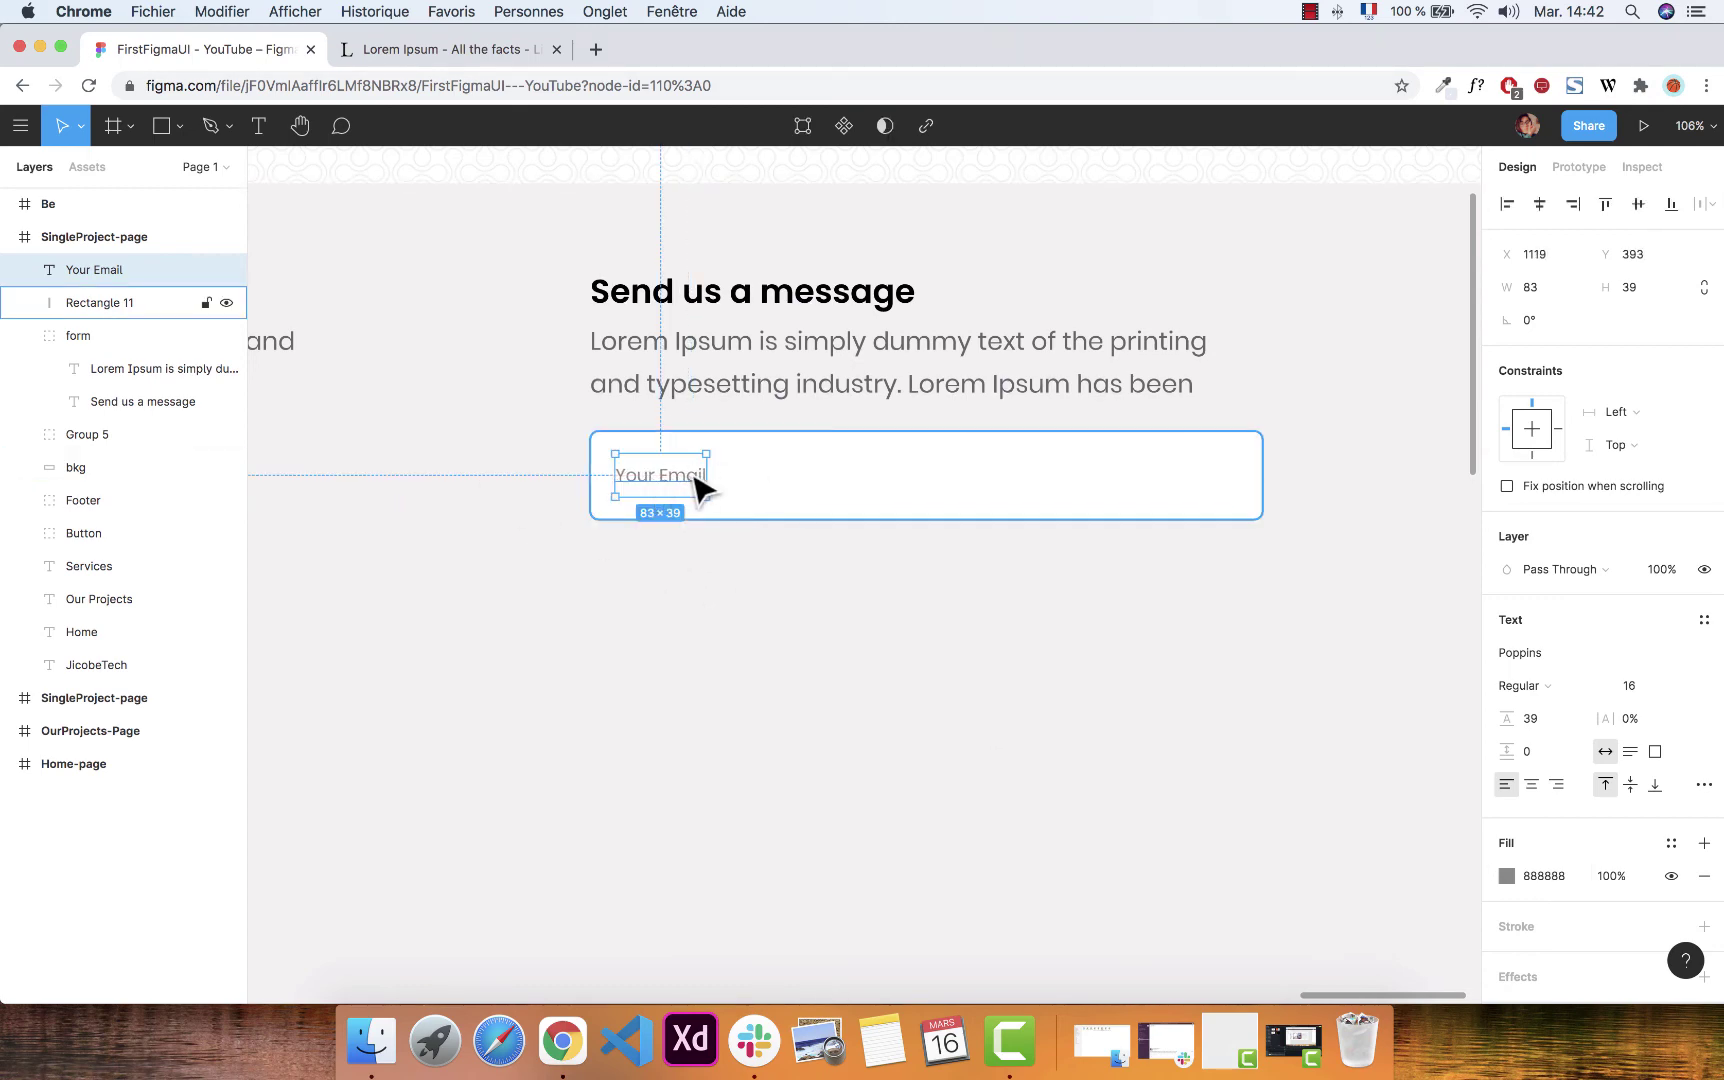
left_click(1530, 730)
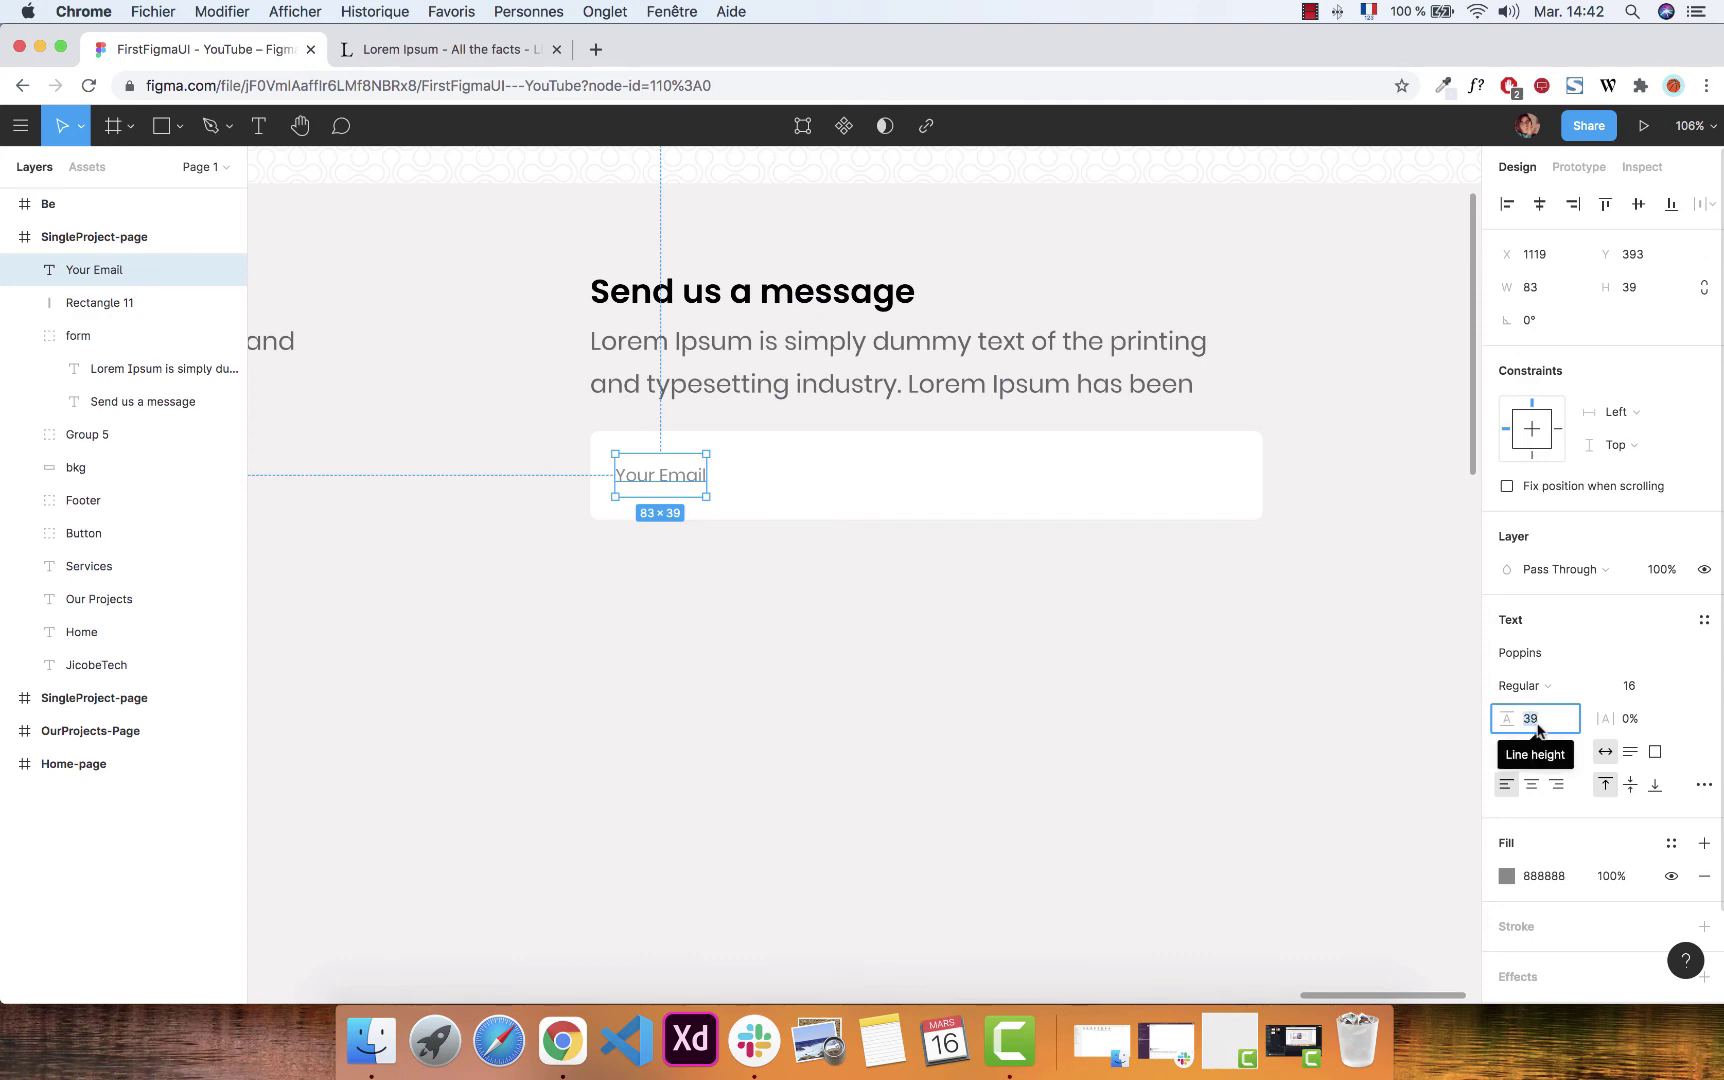
type("au")
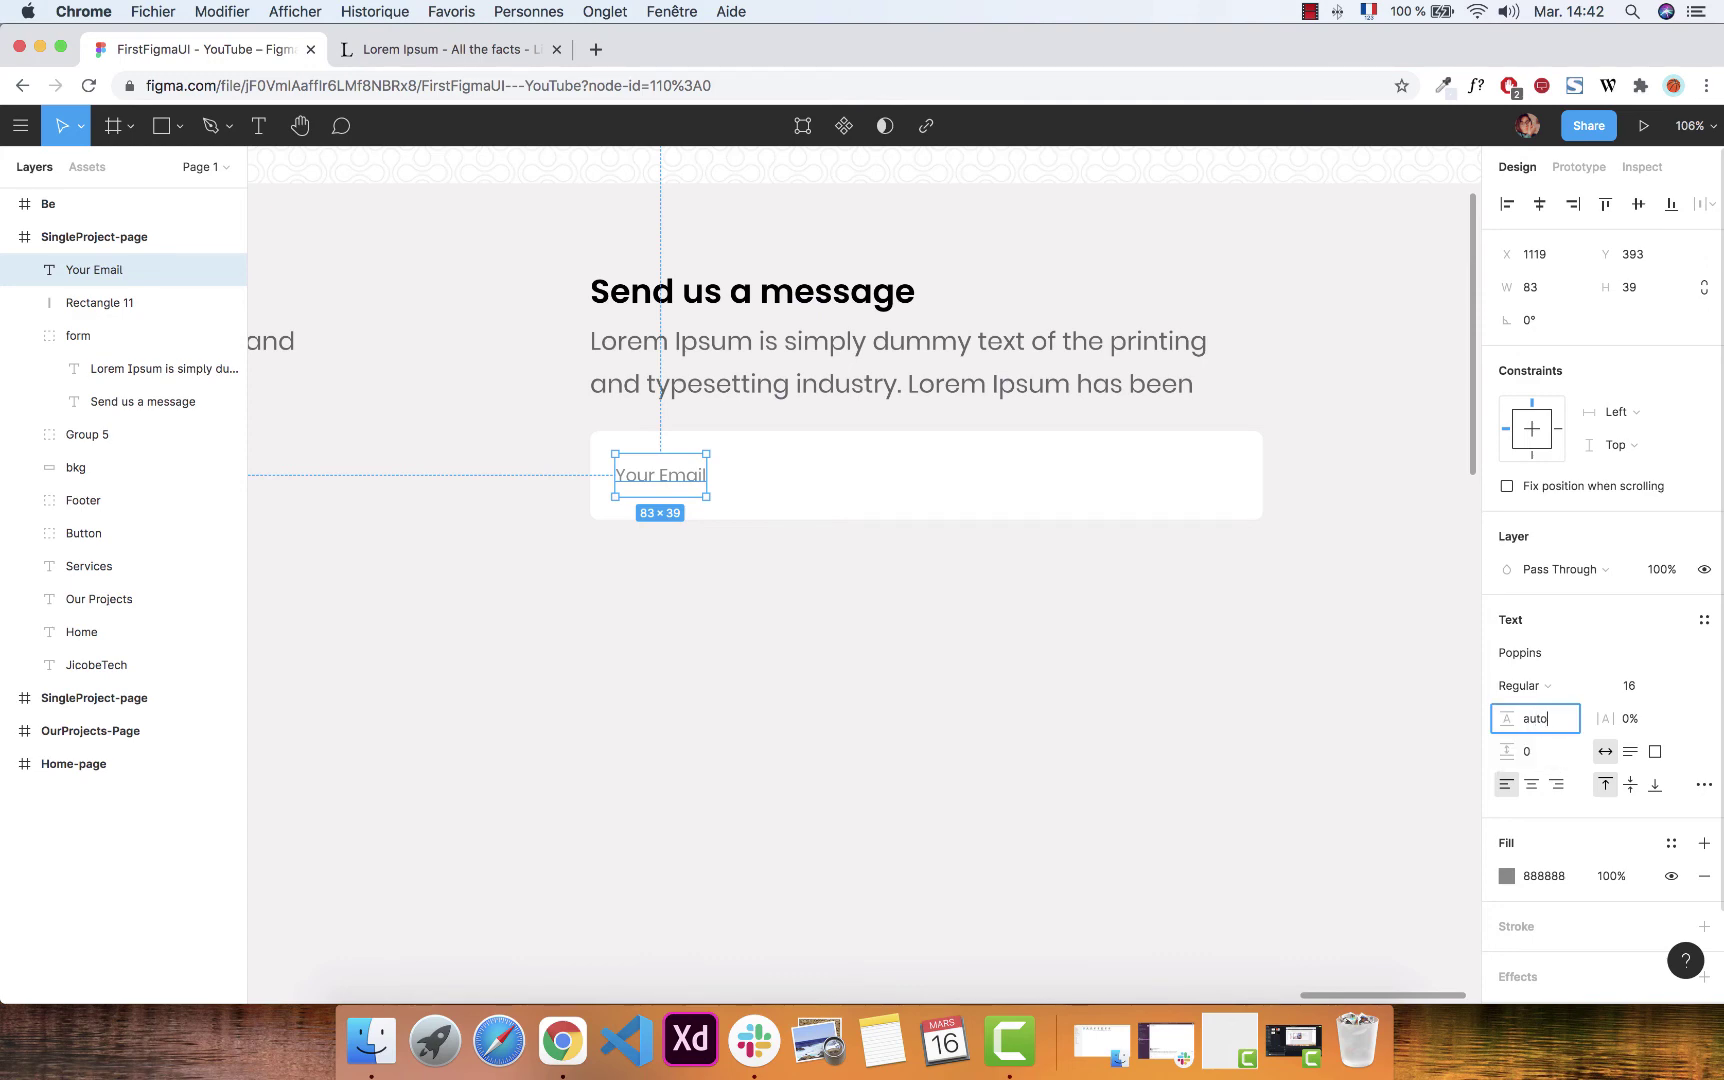
type("to")
key("Return")
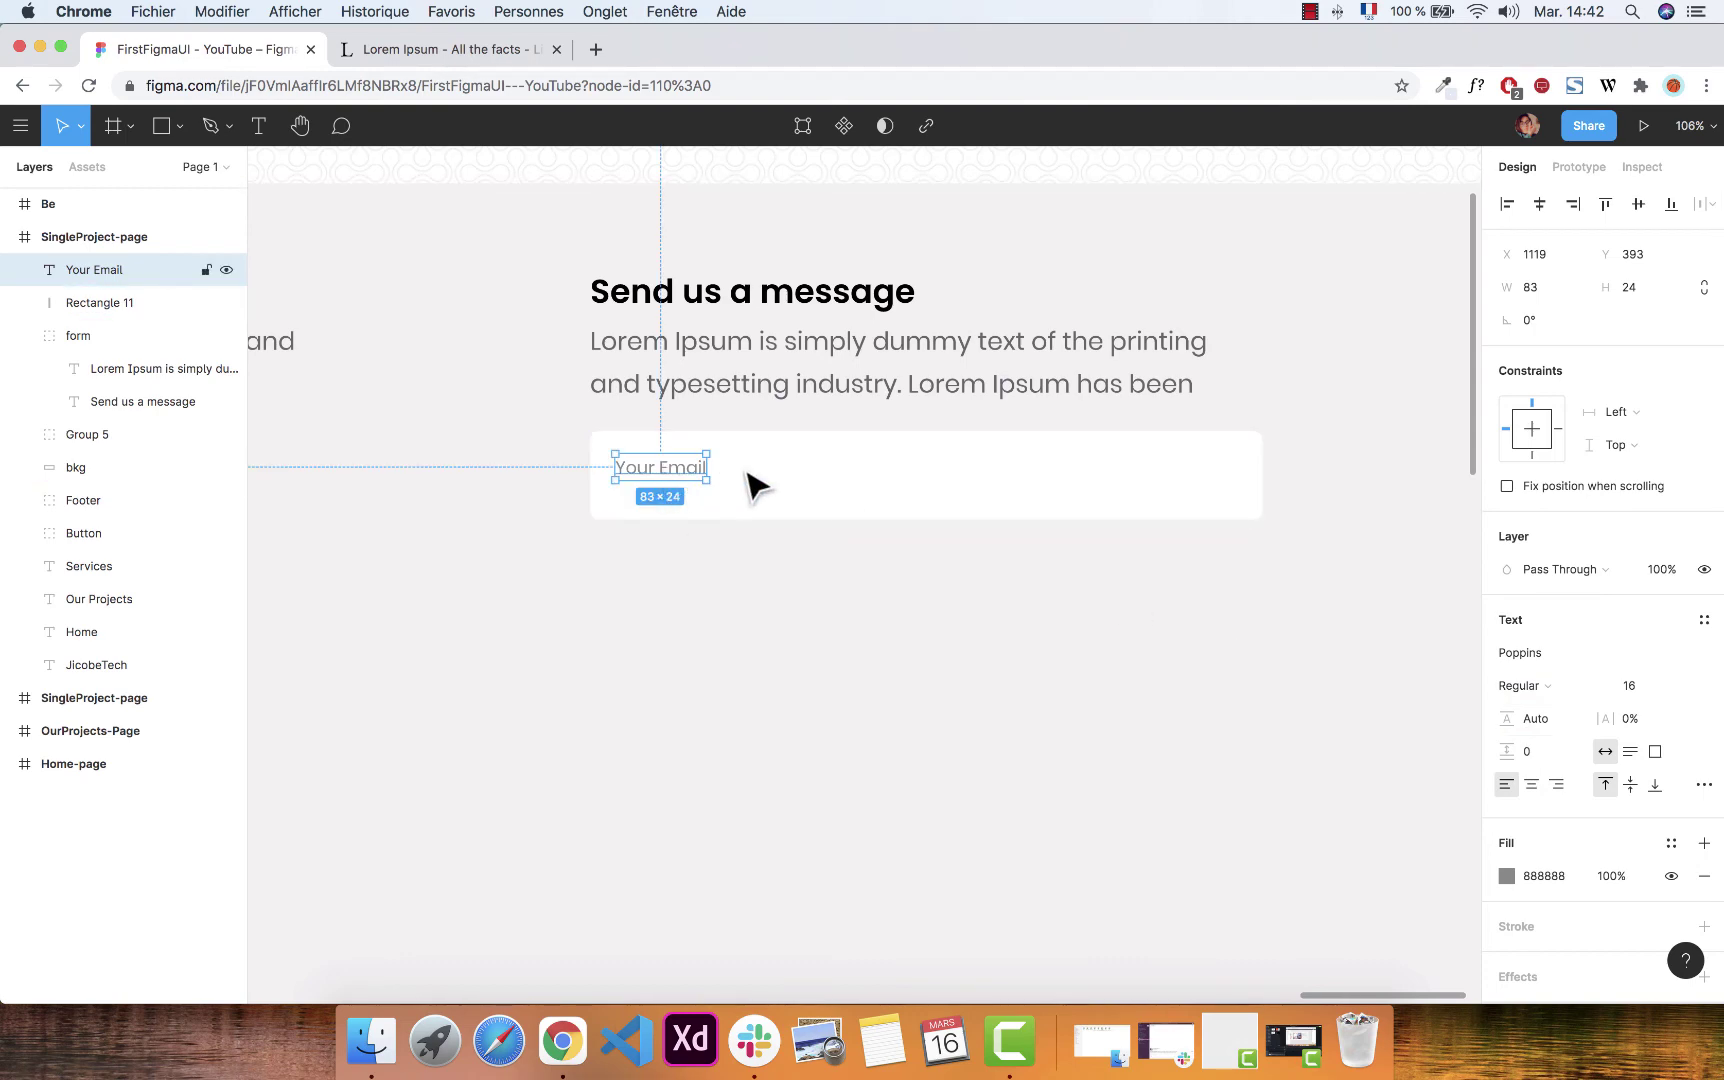
Vertically centre the "Your Email" text with the white rectangle and group the two as email.
left_click(753, 487, "shift")
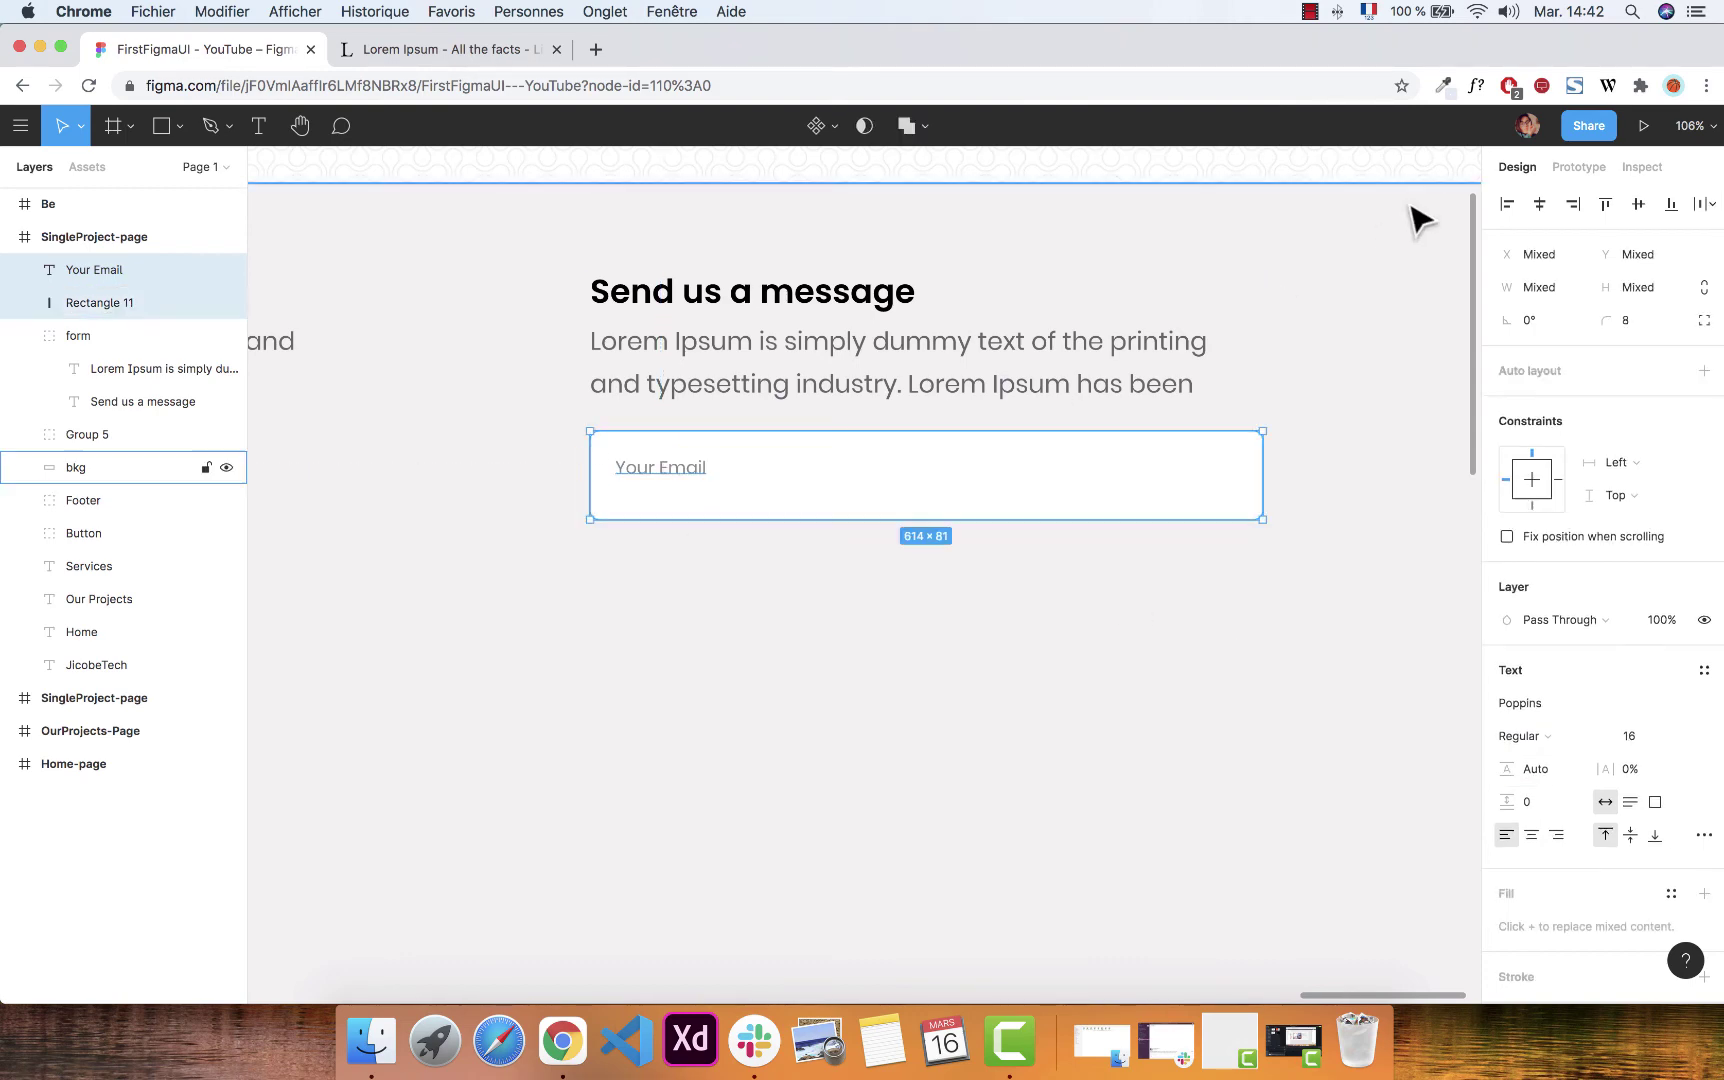
left_click(1638, 206)
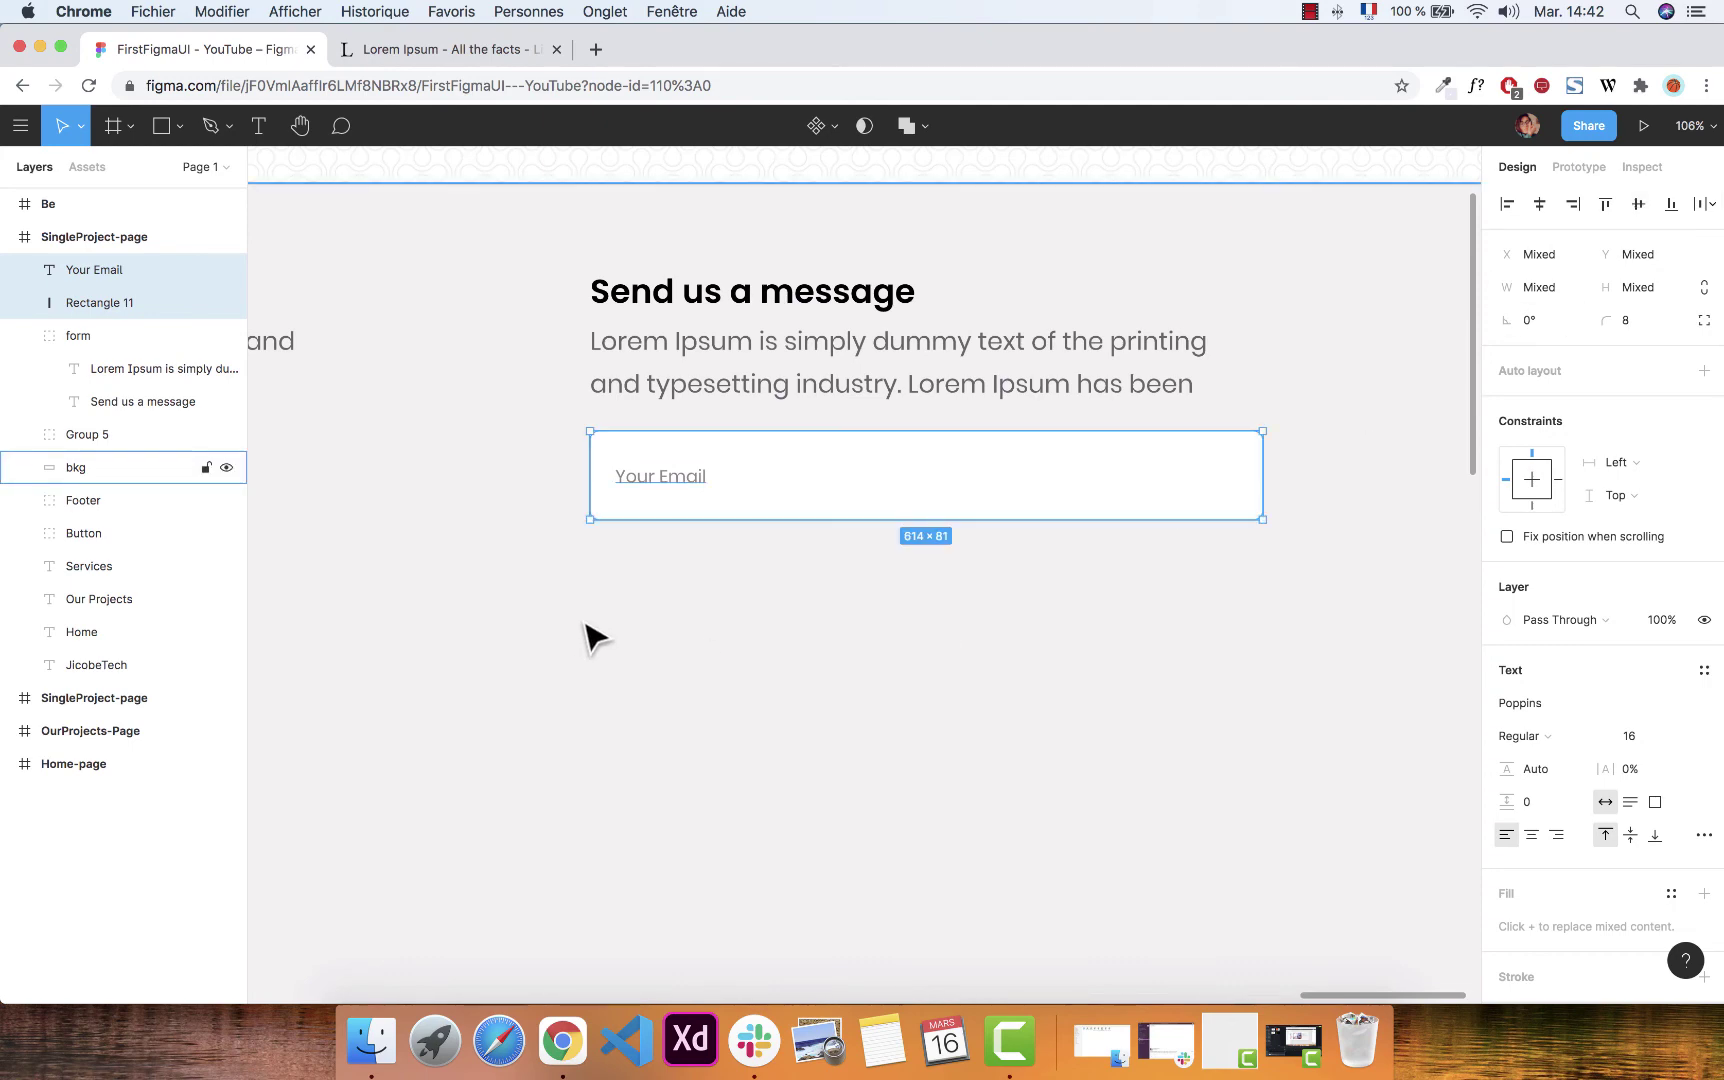
key("super+g")
double_click(80, 271)
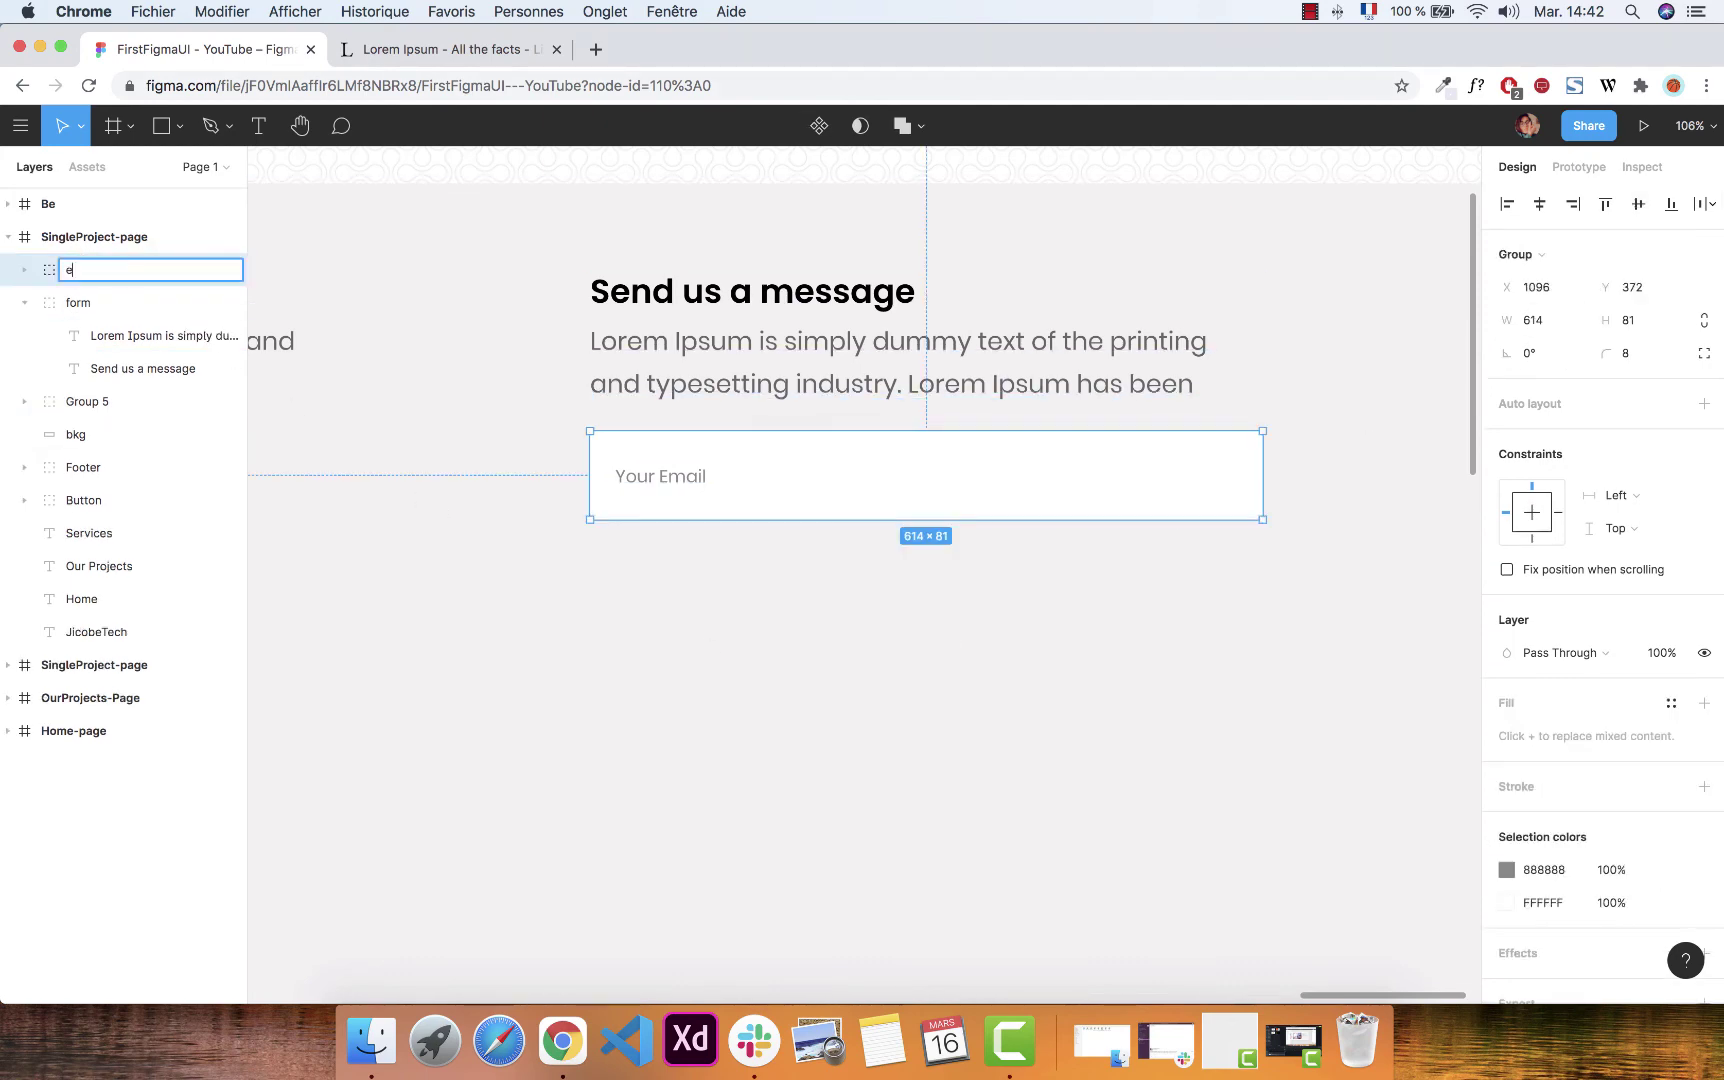
type("email")
key("Return")
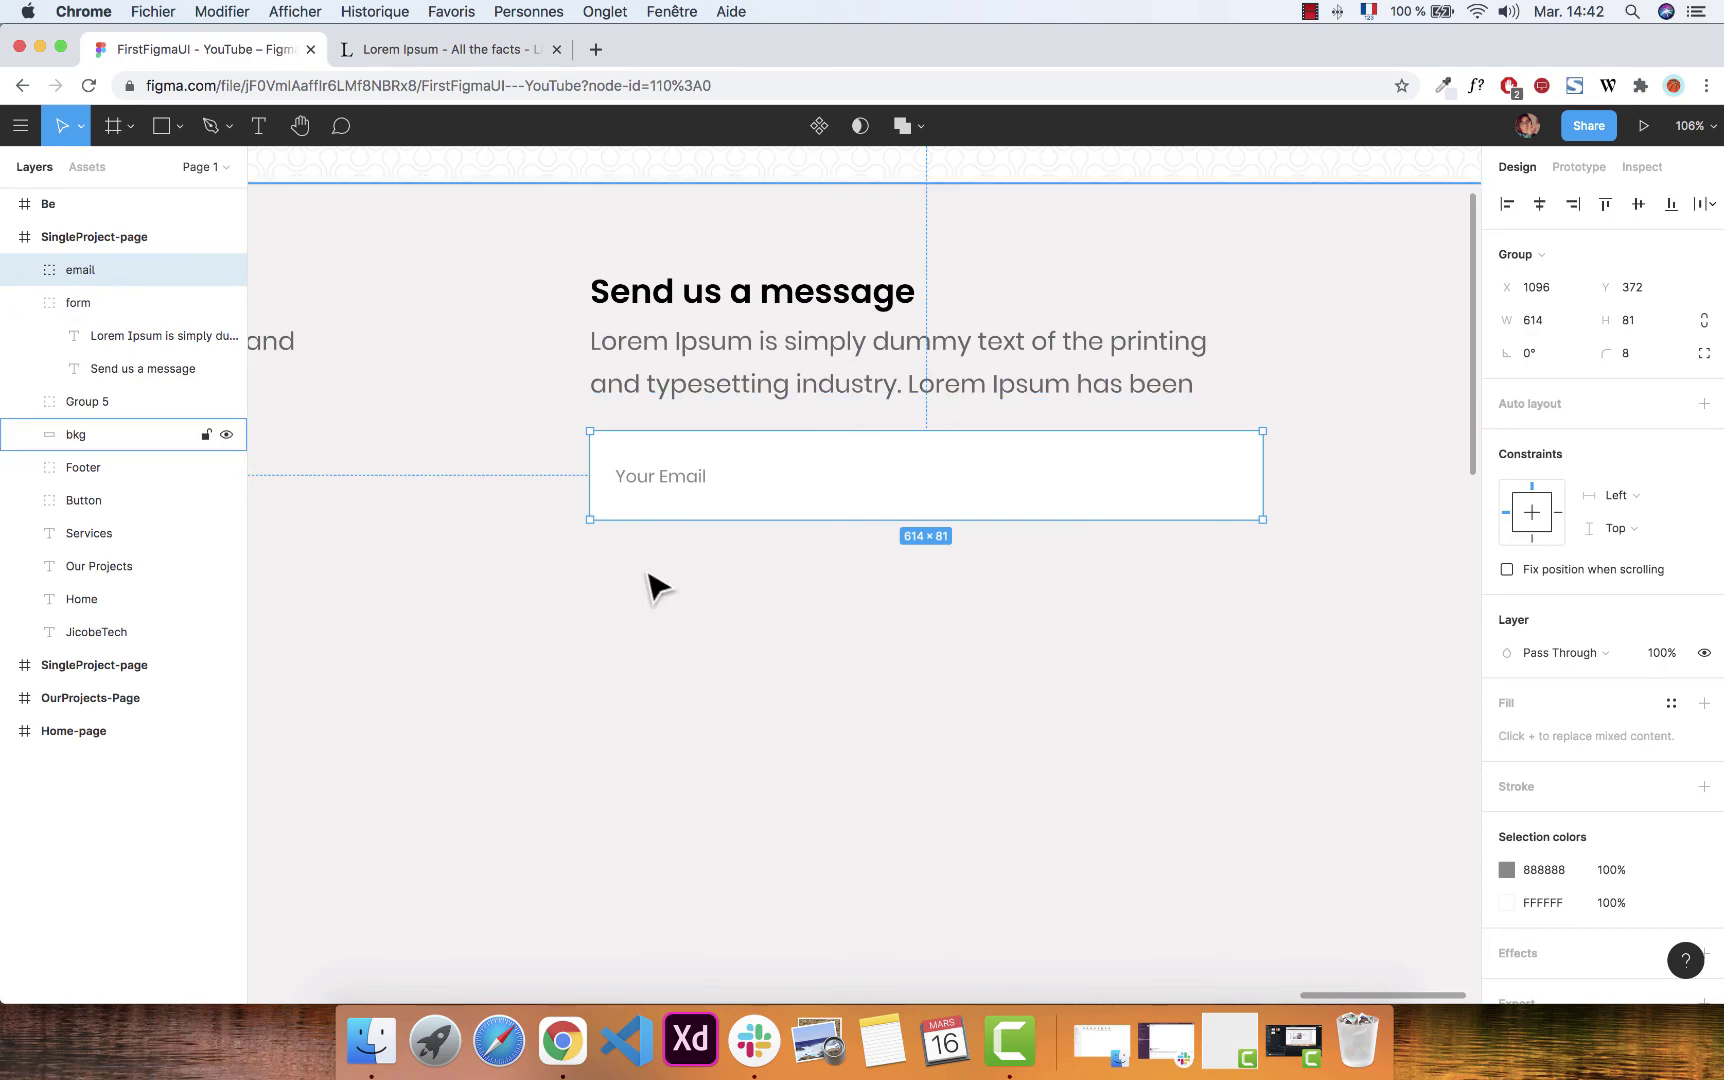
Duplicate the email group 30 px below the original and replace the copy's text with "Your Name".
key("super+d")
left_click_drag(693, 496, 775, 625)
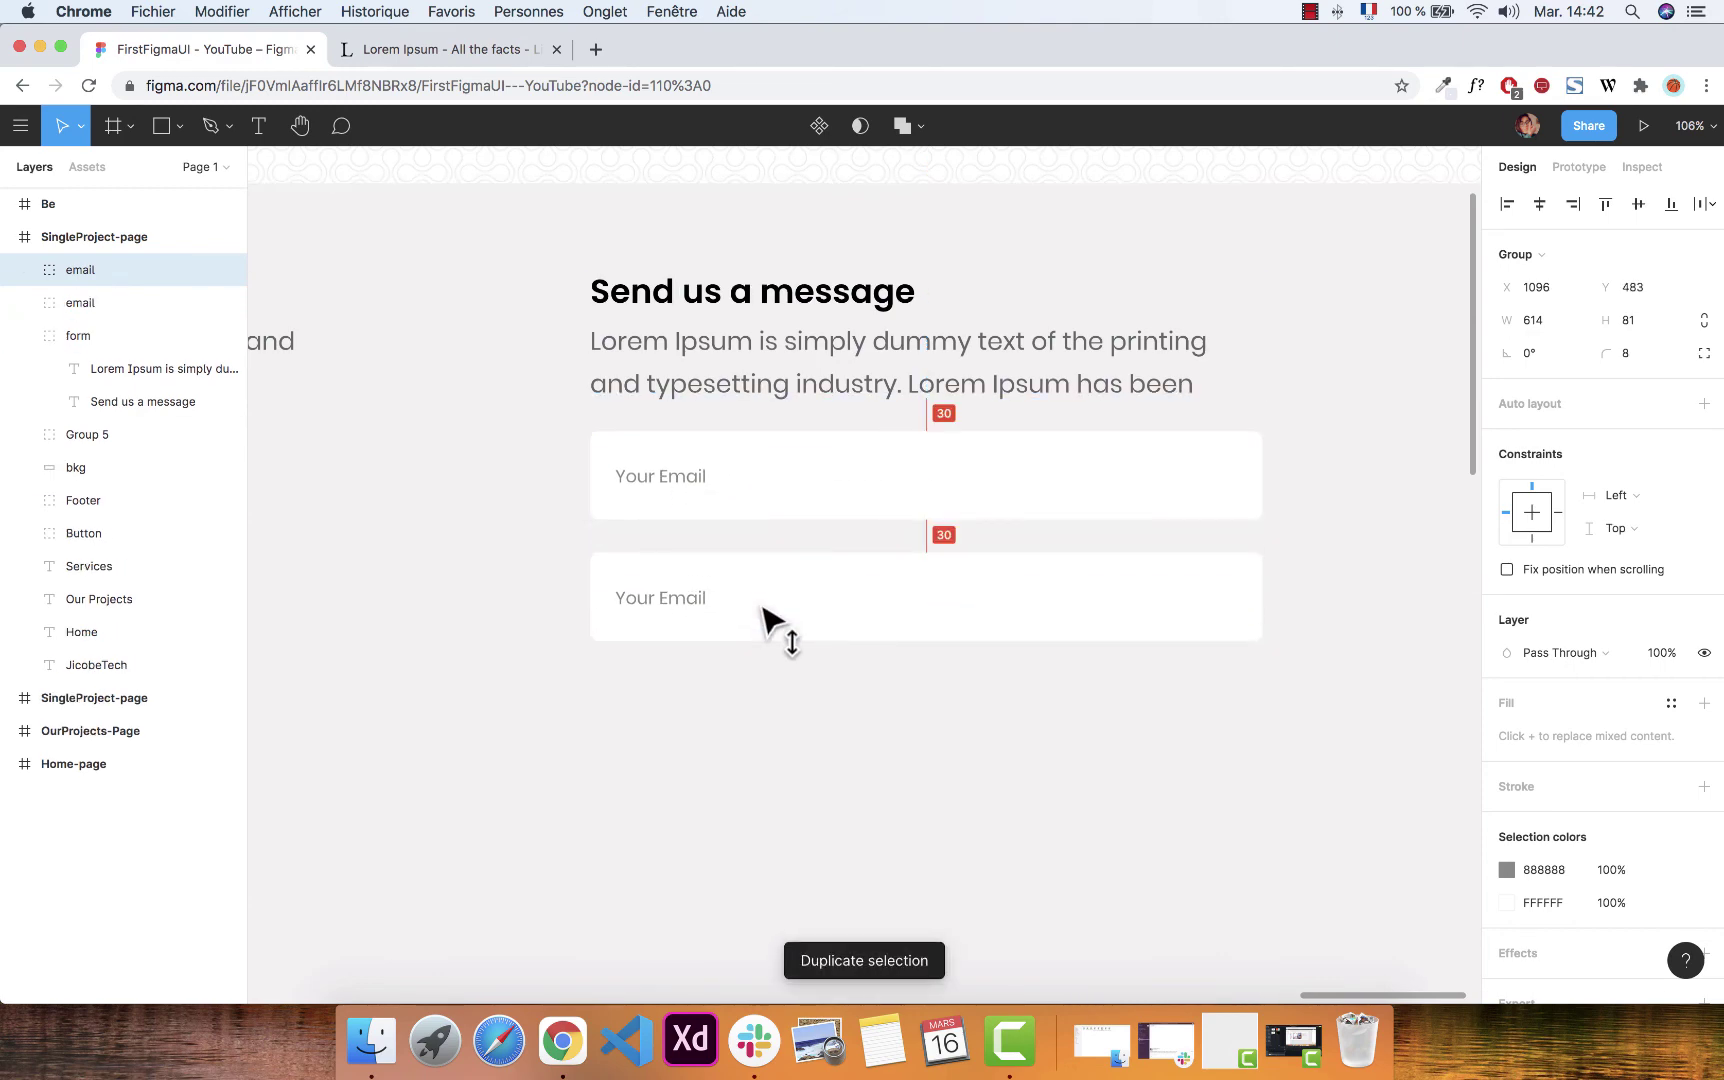
double_click(677, 601)
double_click(672, 597)
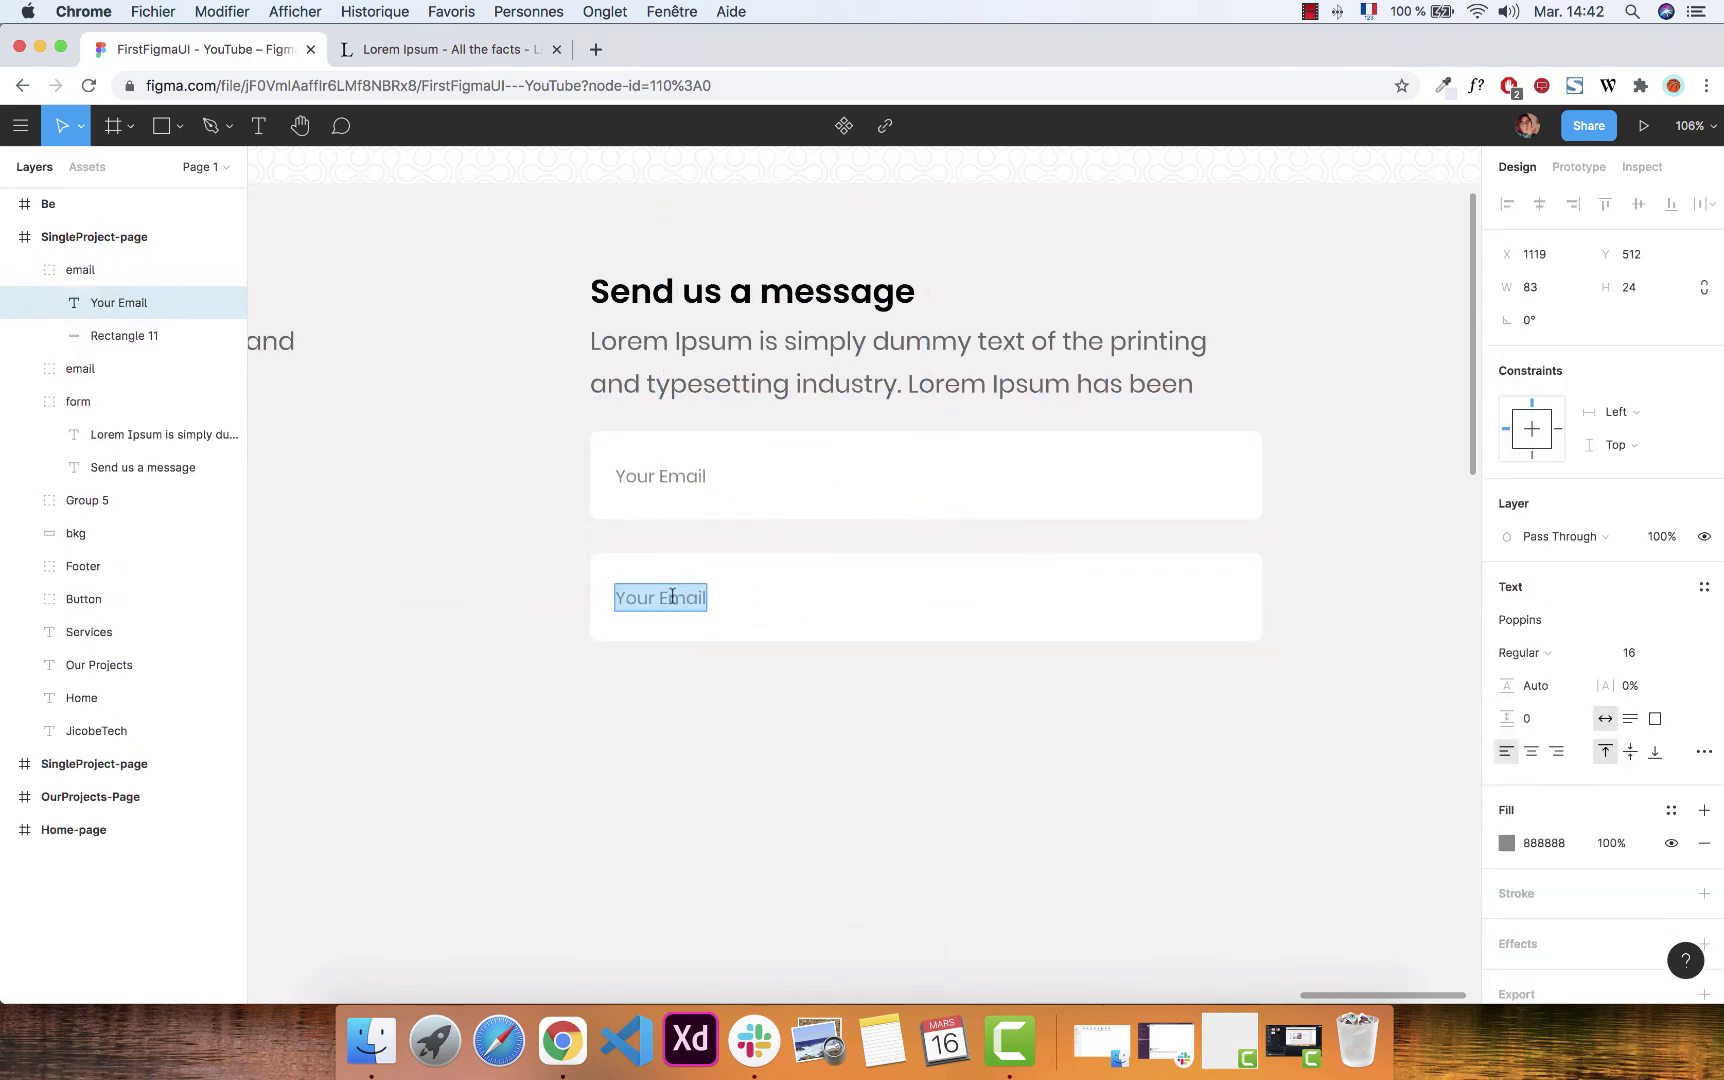
type("S")
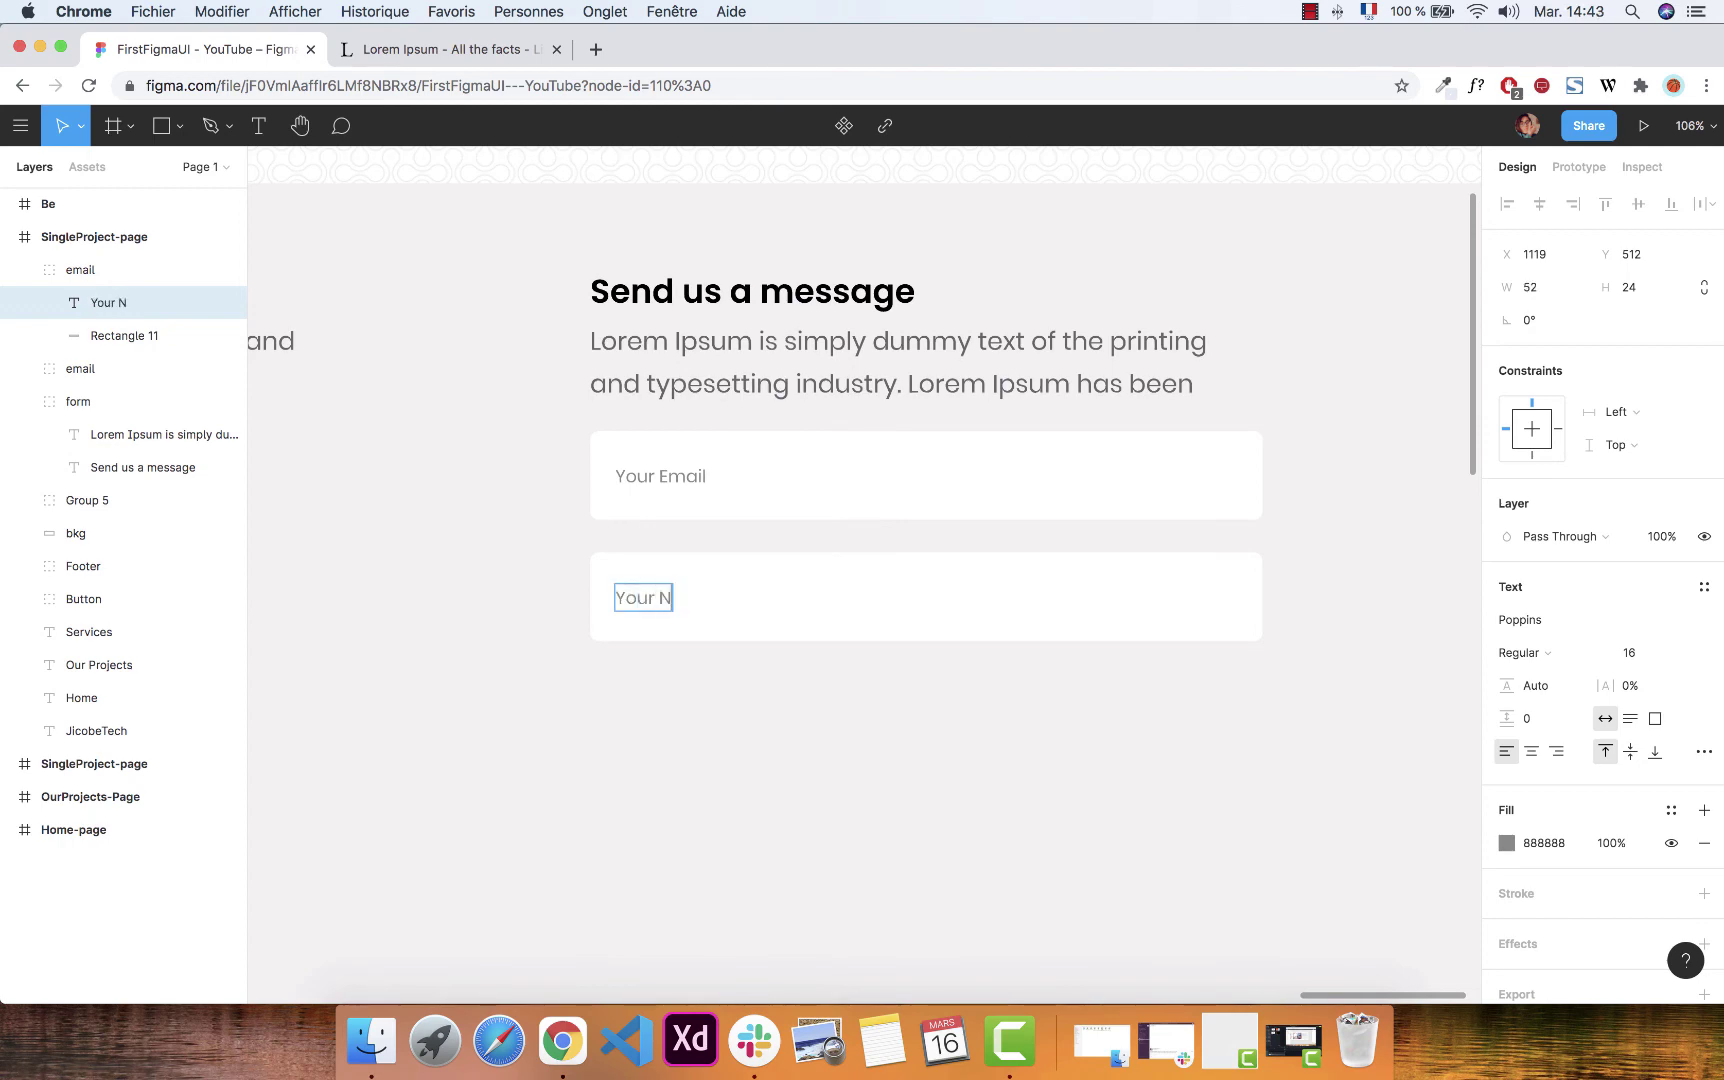
Rename the duplicated email group containing the "Your Name" text as Name.
left_click(24, 270)
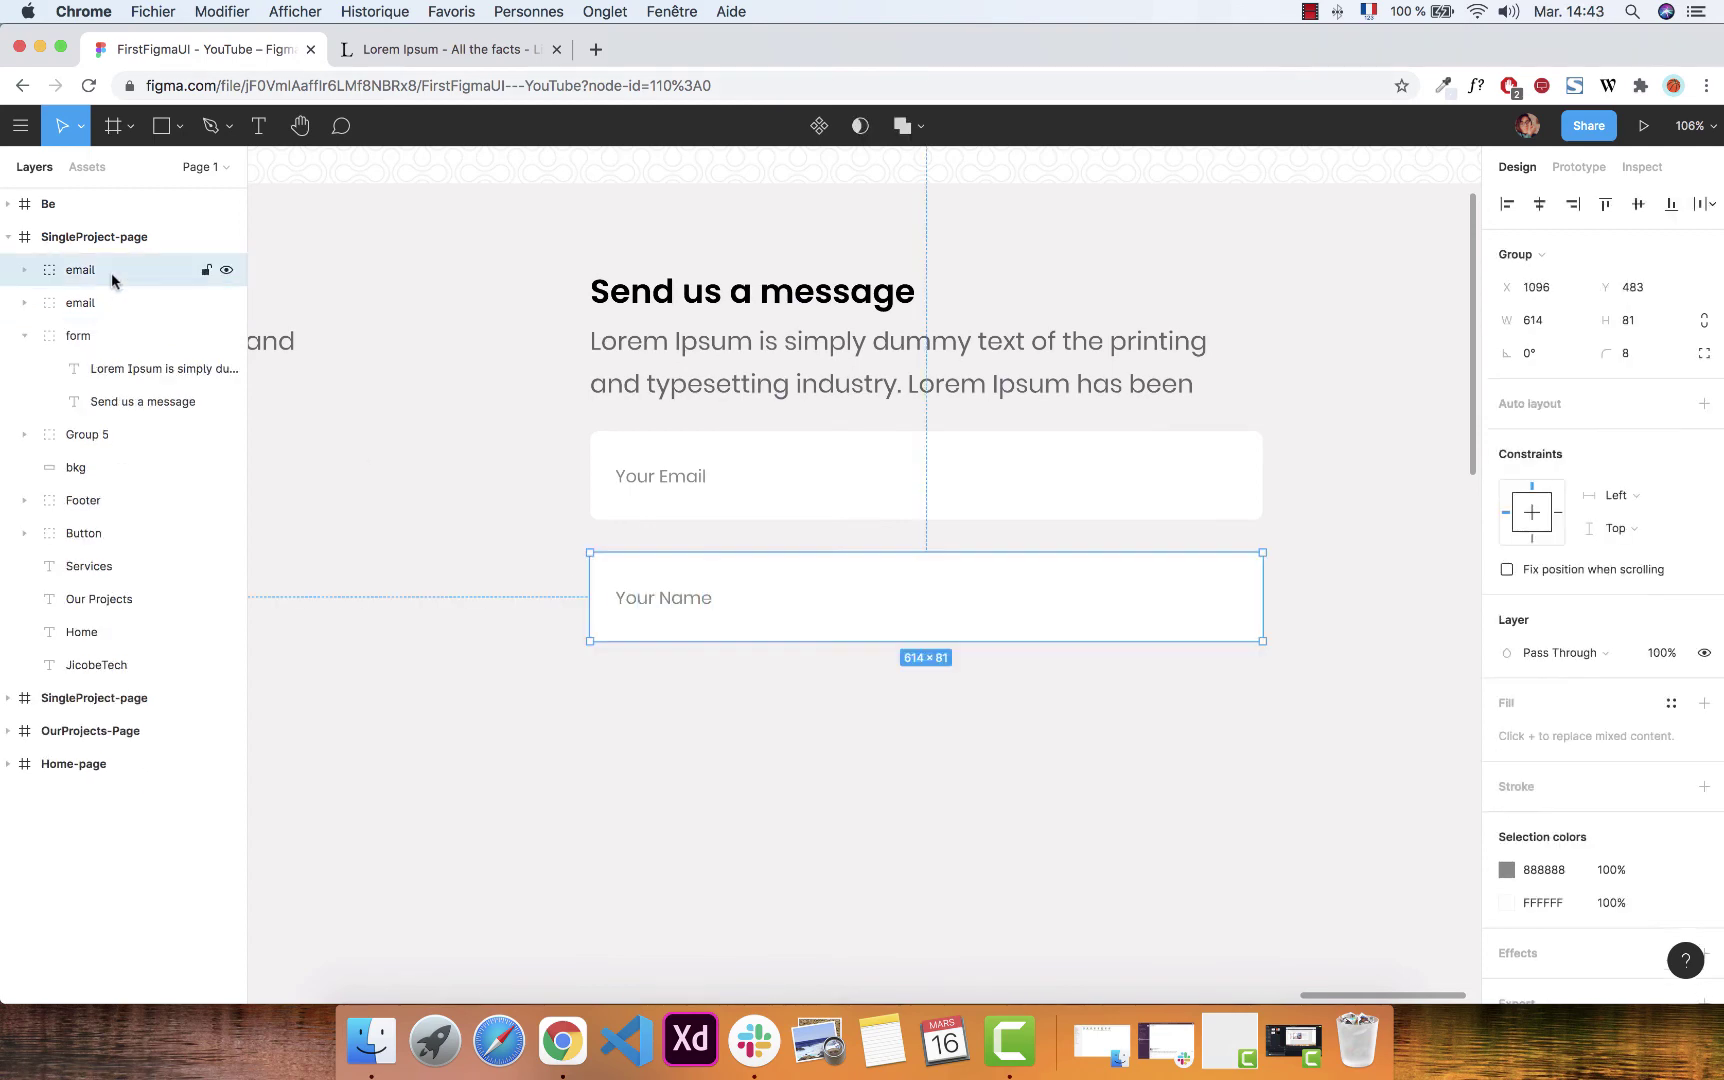
double_click(80, 270)
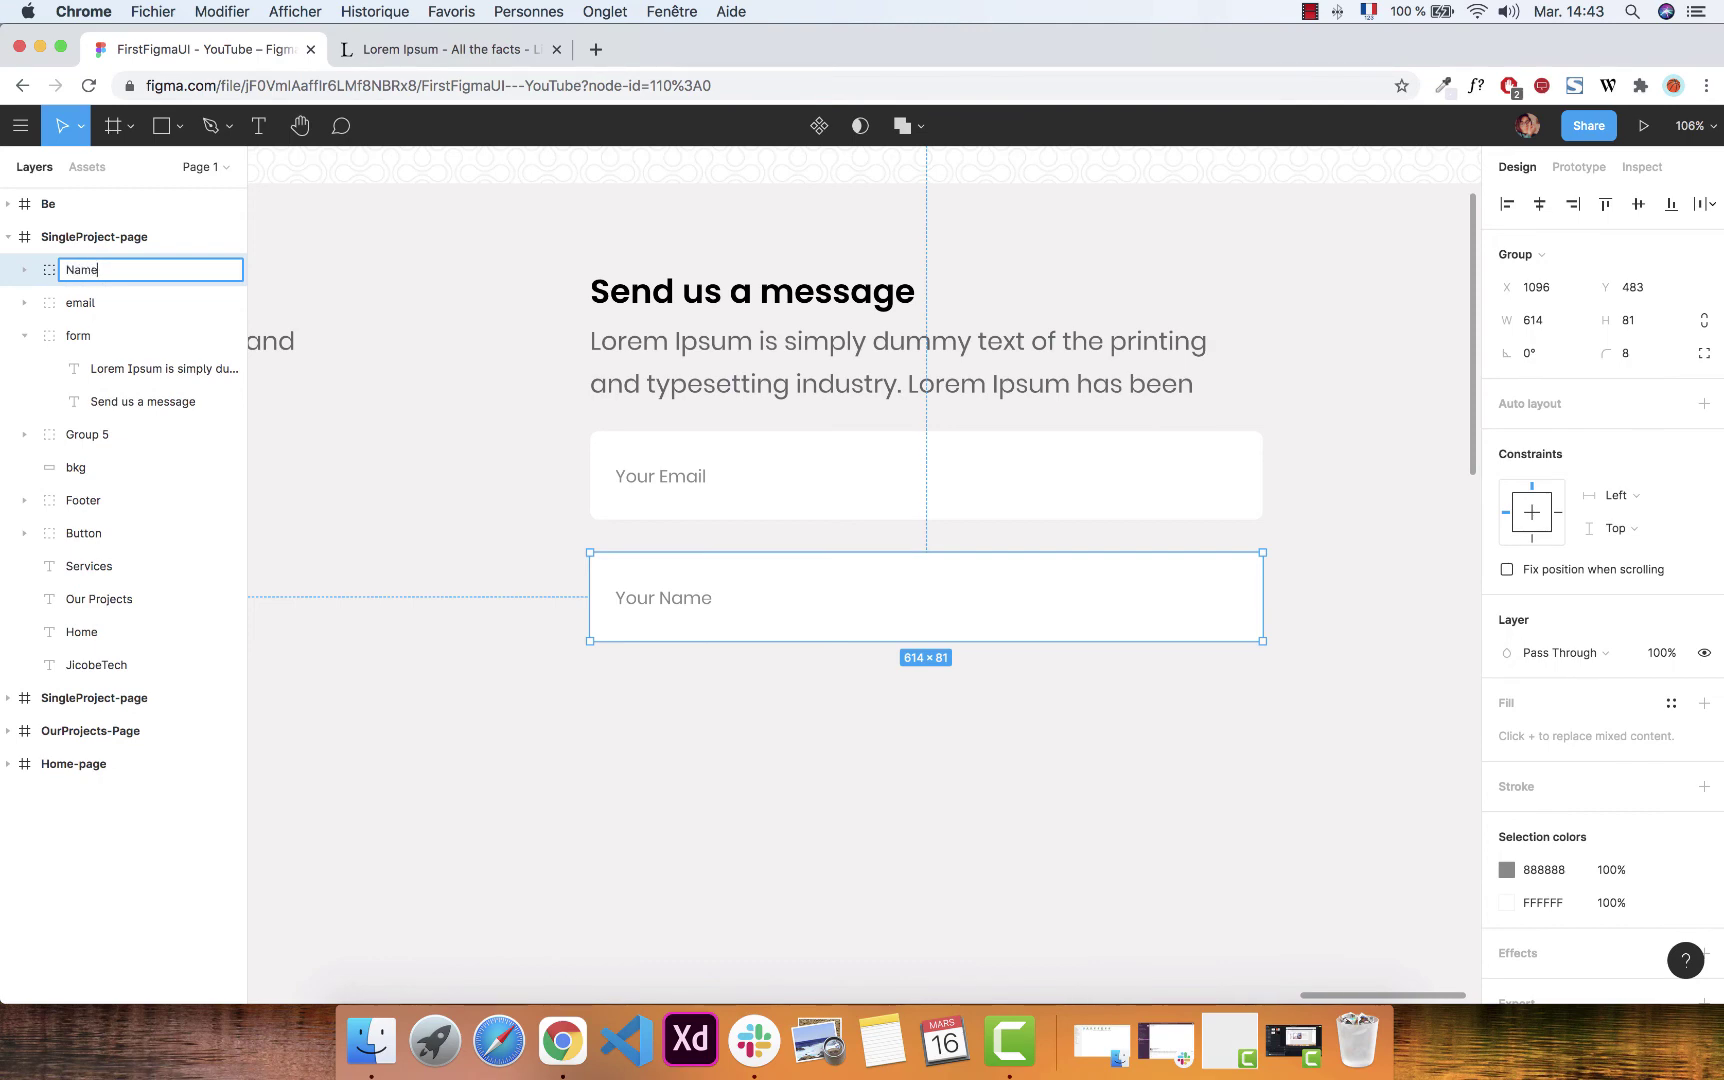
key("Return")
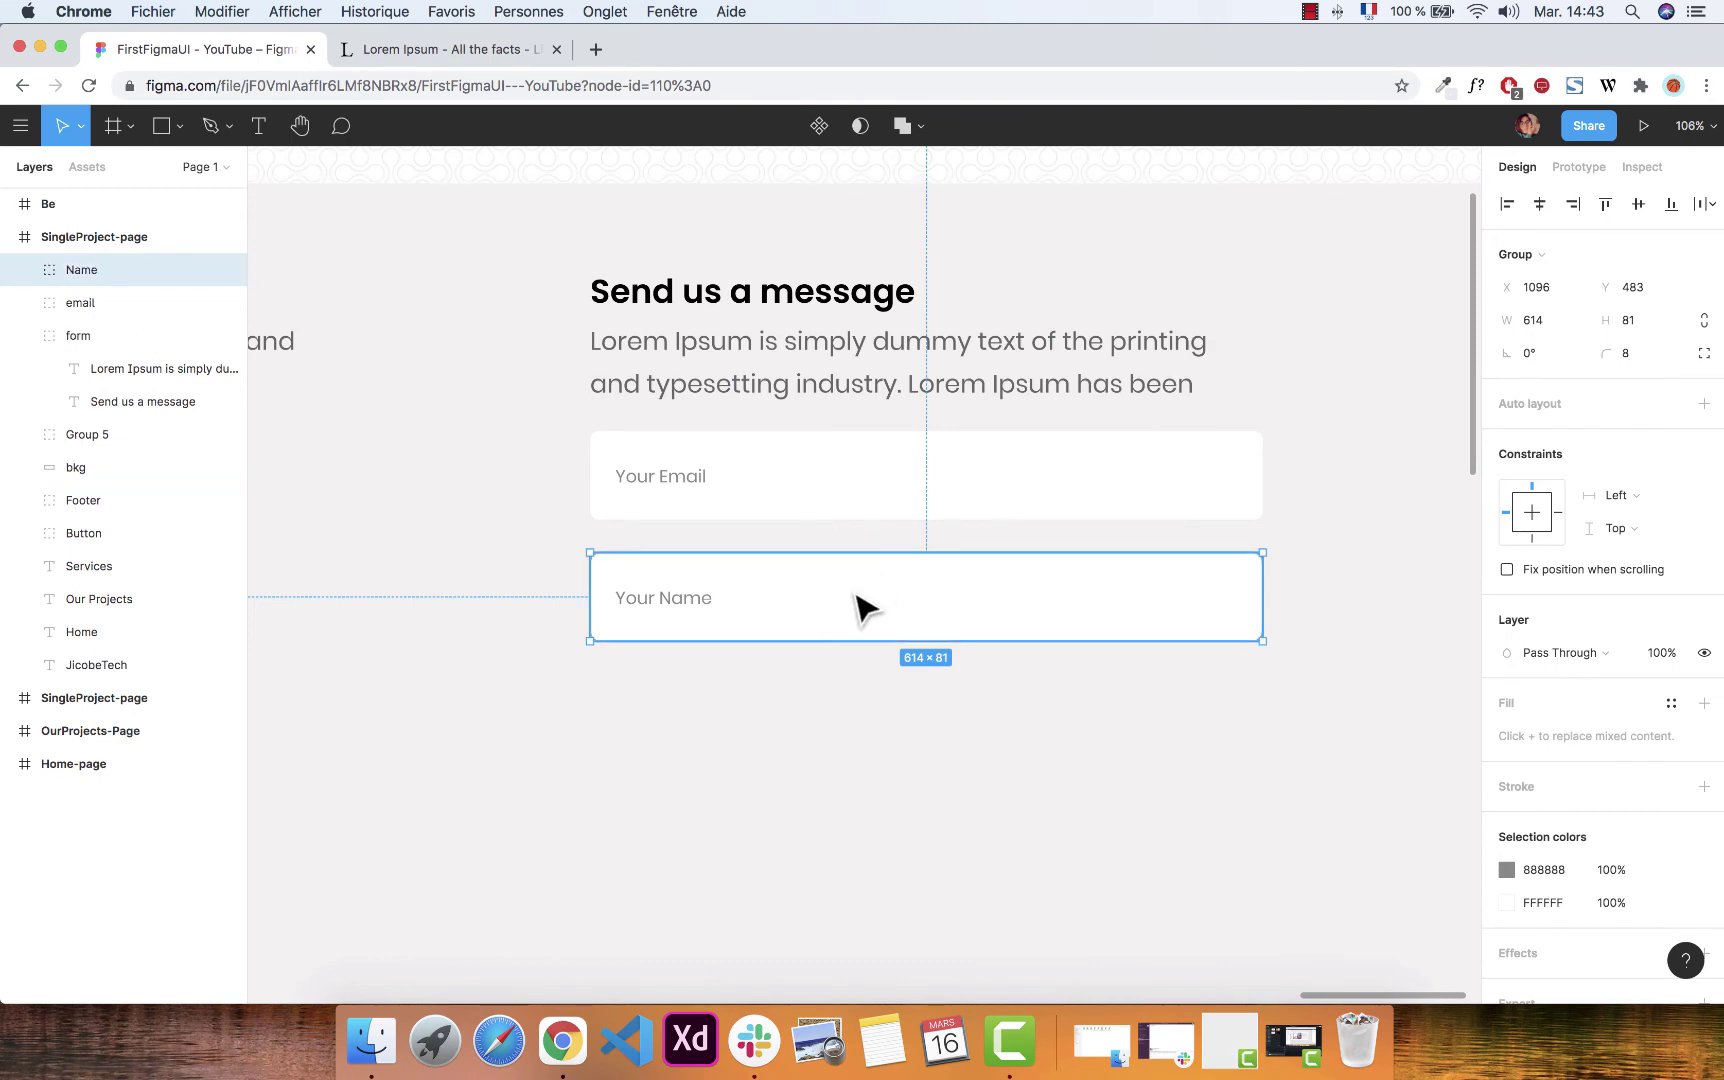
Duplicate the Name group 30 px below the original and extend the copy's field to a height of 172.
key("ctrl+d")
left_click_drag(835, 597, 802, 706)
left_click_drag(805, 728, 935, 863)
Replace the placeholder text in the tall lowest field with "Your message".
double_click(700, 722)
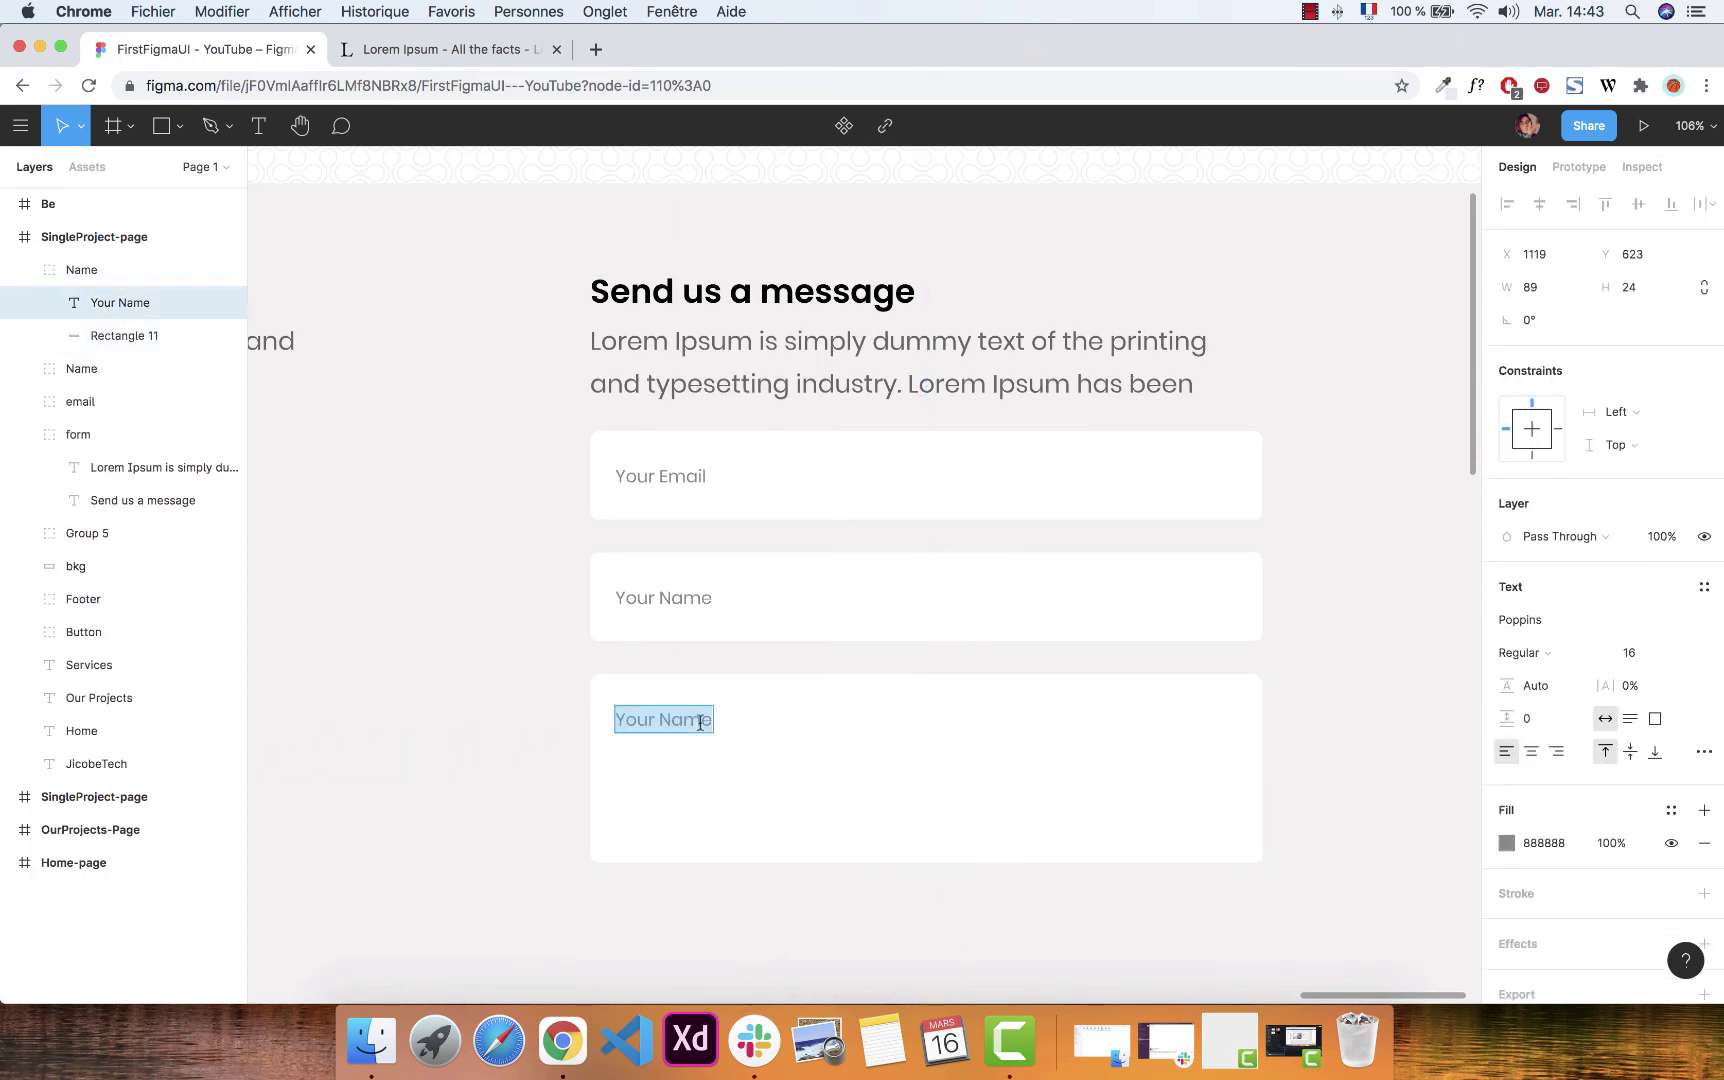
type("Y")
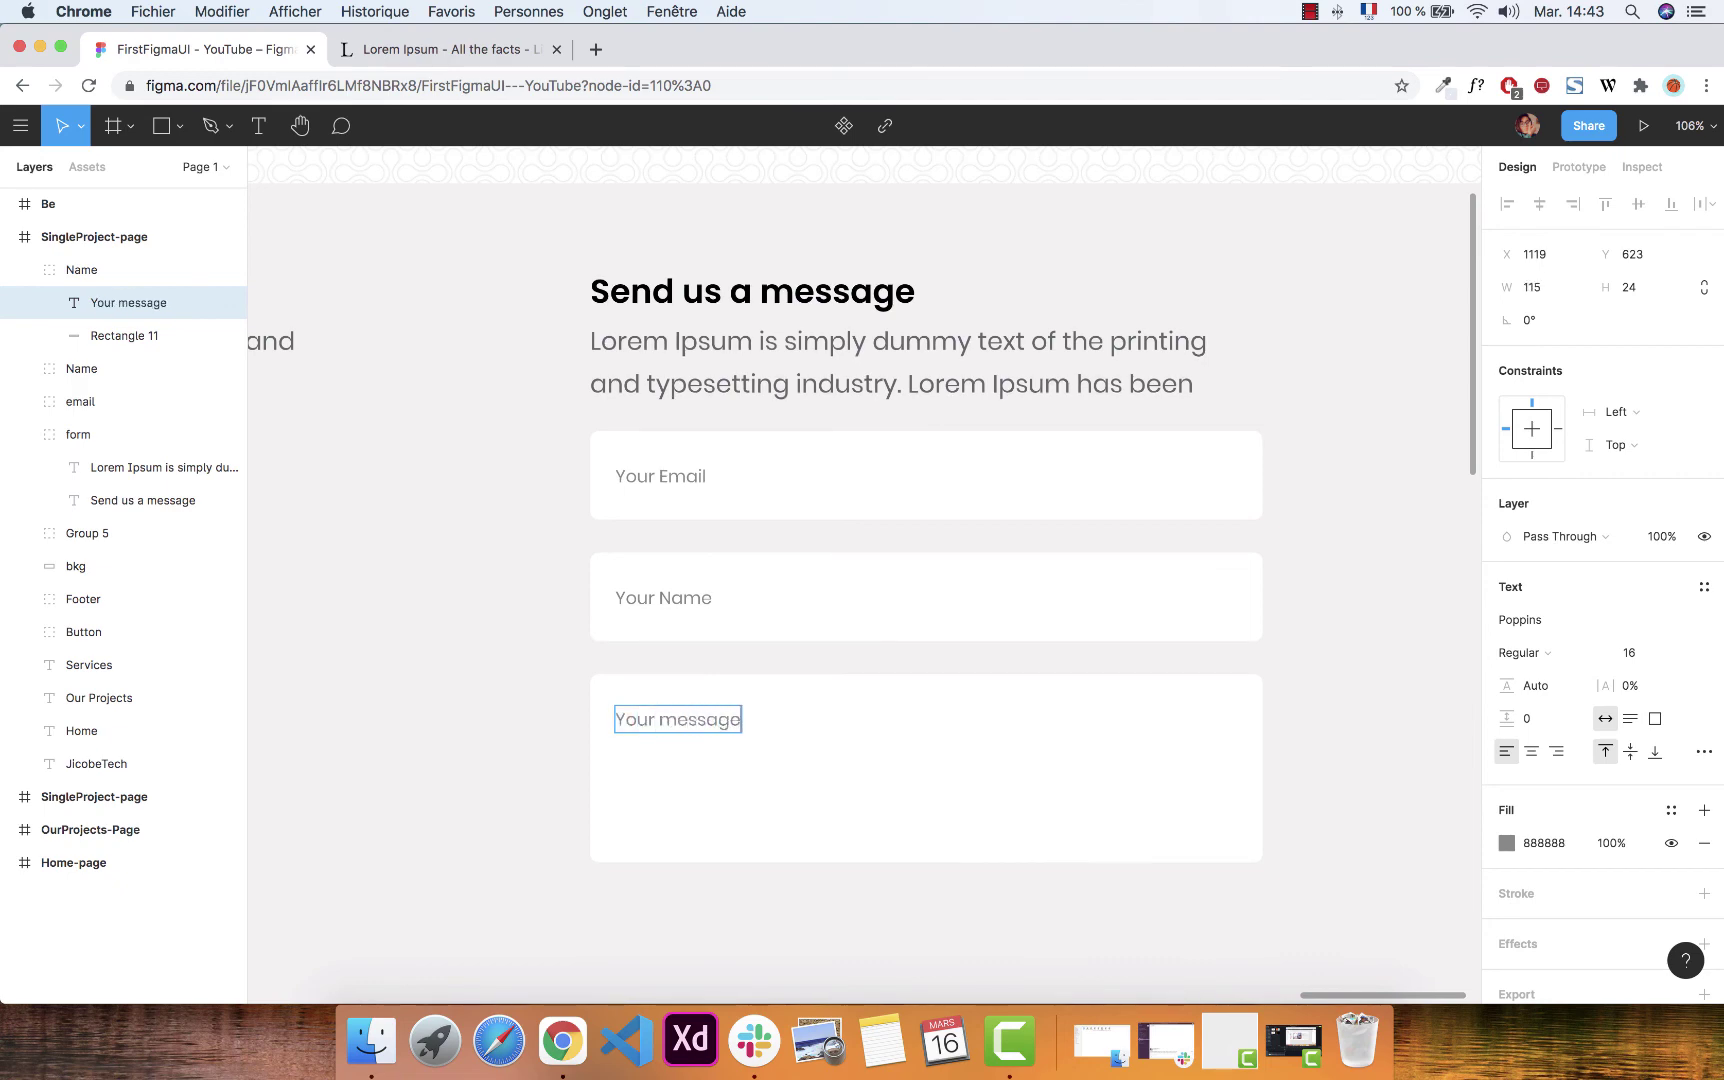
key("super+a")
key("Escape")
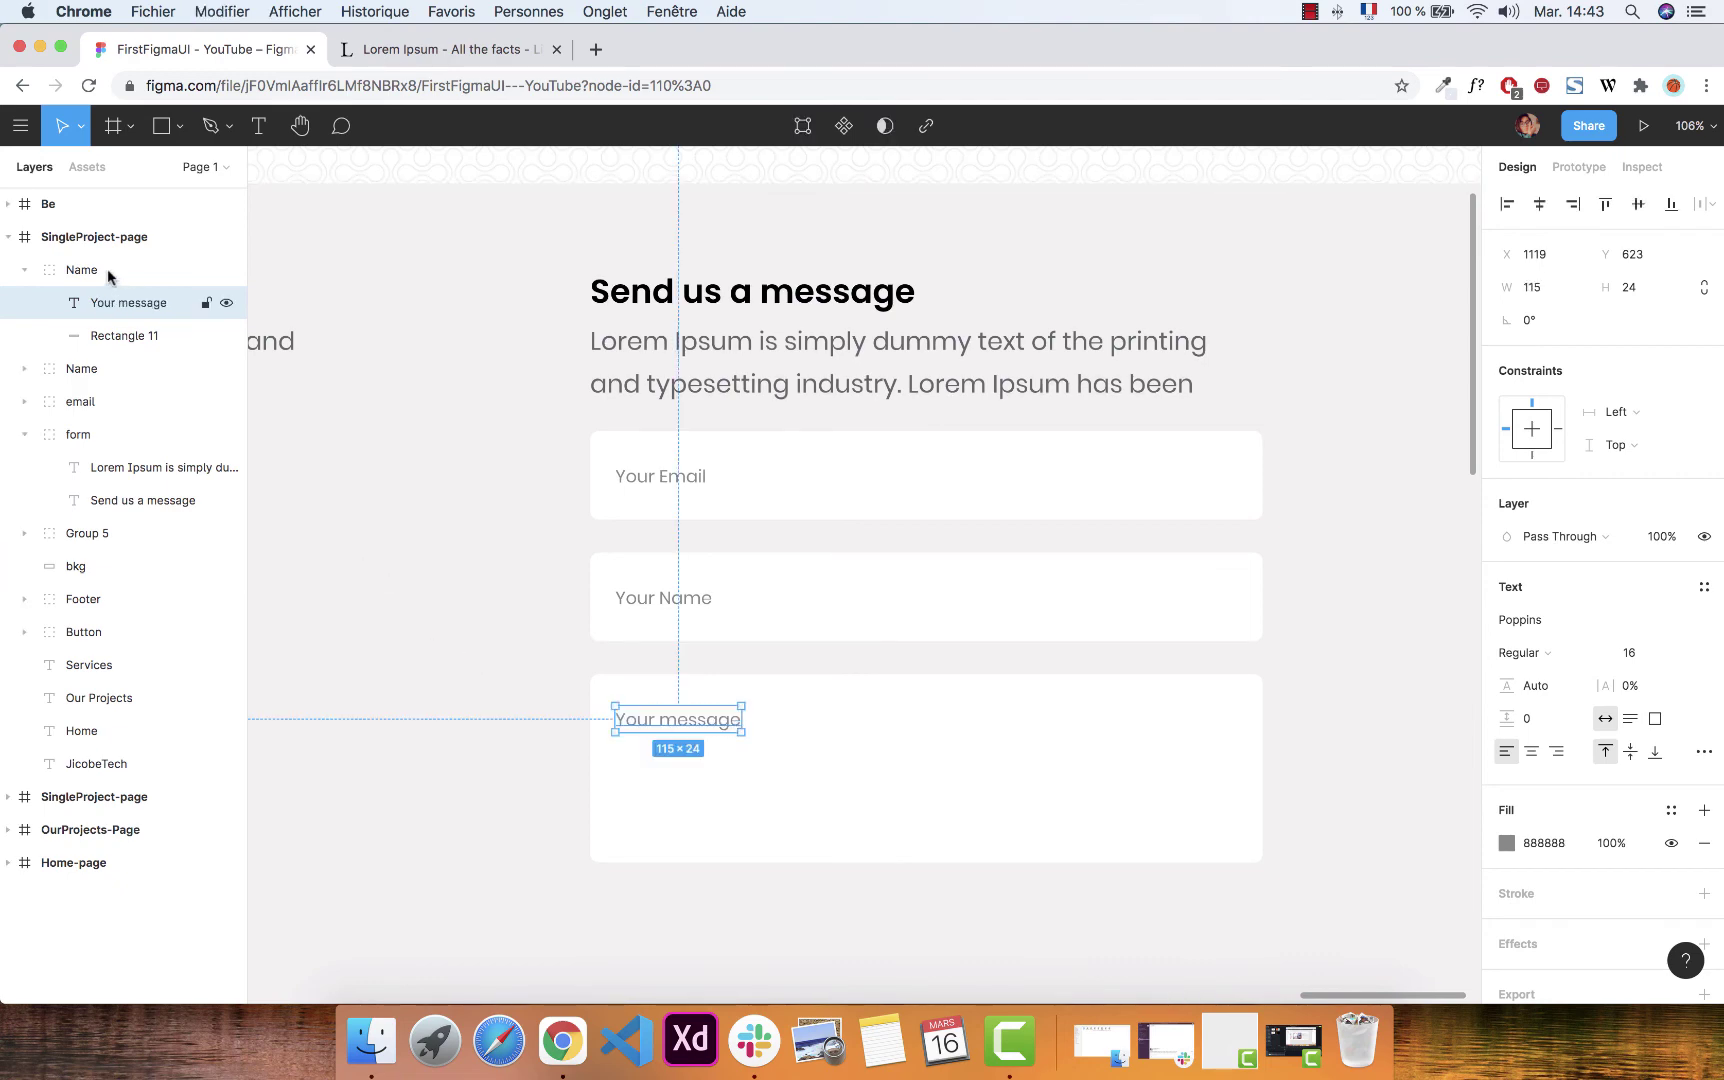
Rename the group holding the "Your message" text and its tall field as Your message.
left_click(31, 278)
double_click(84, 271)
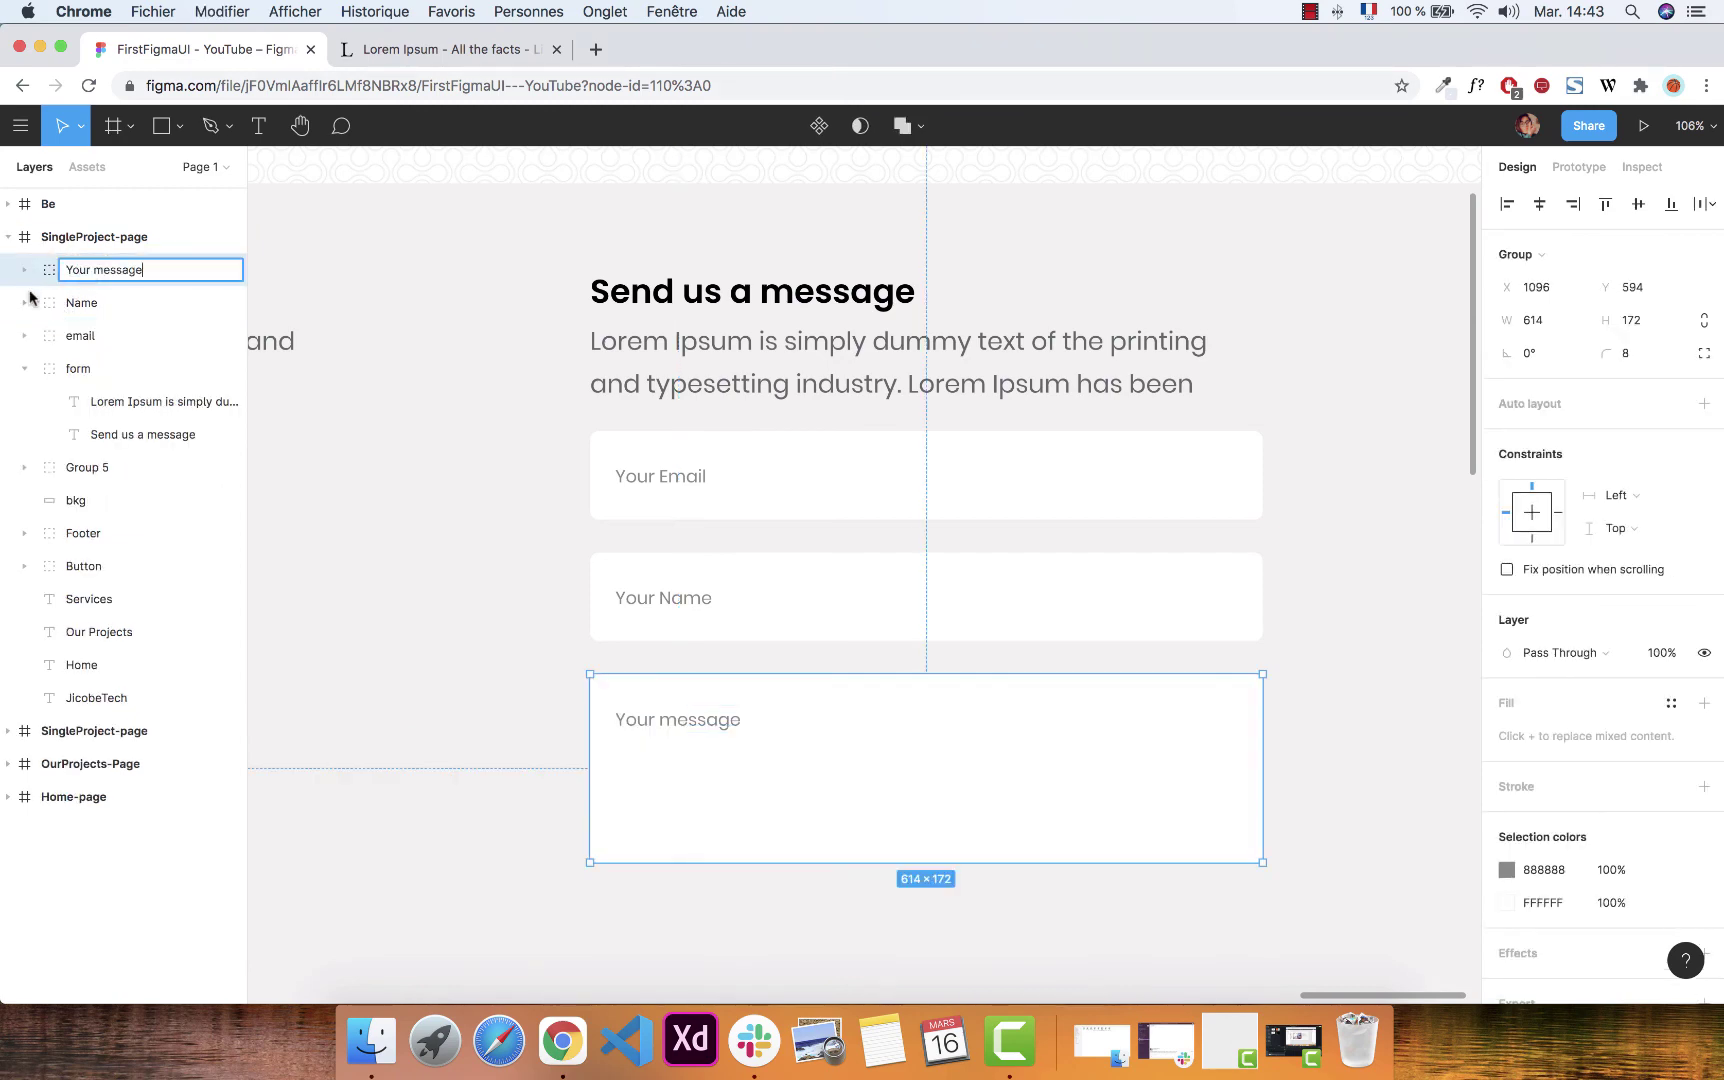
left_click(589, 647)
Duplicate the header's Get In Touch button and move the copy to the top of the page frame's layer order.
scroll(1031, 862, "down", 5)
left_click_drag(966, 708, 989, 585)
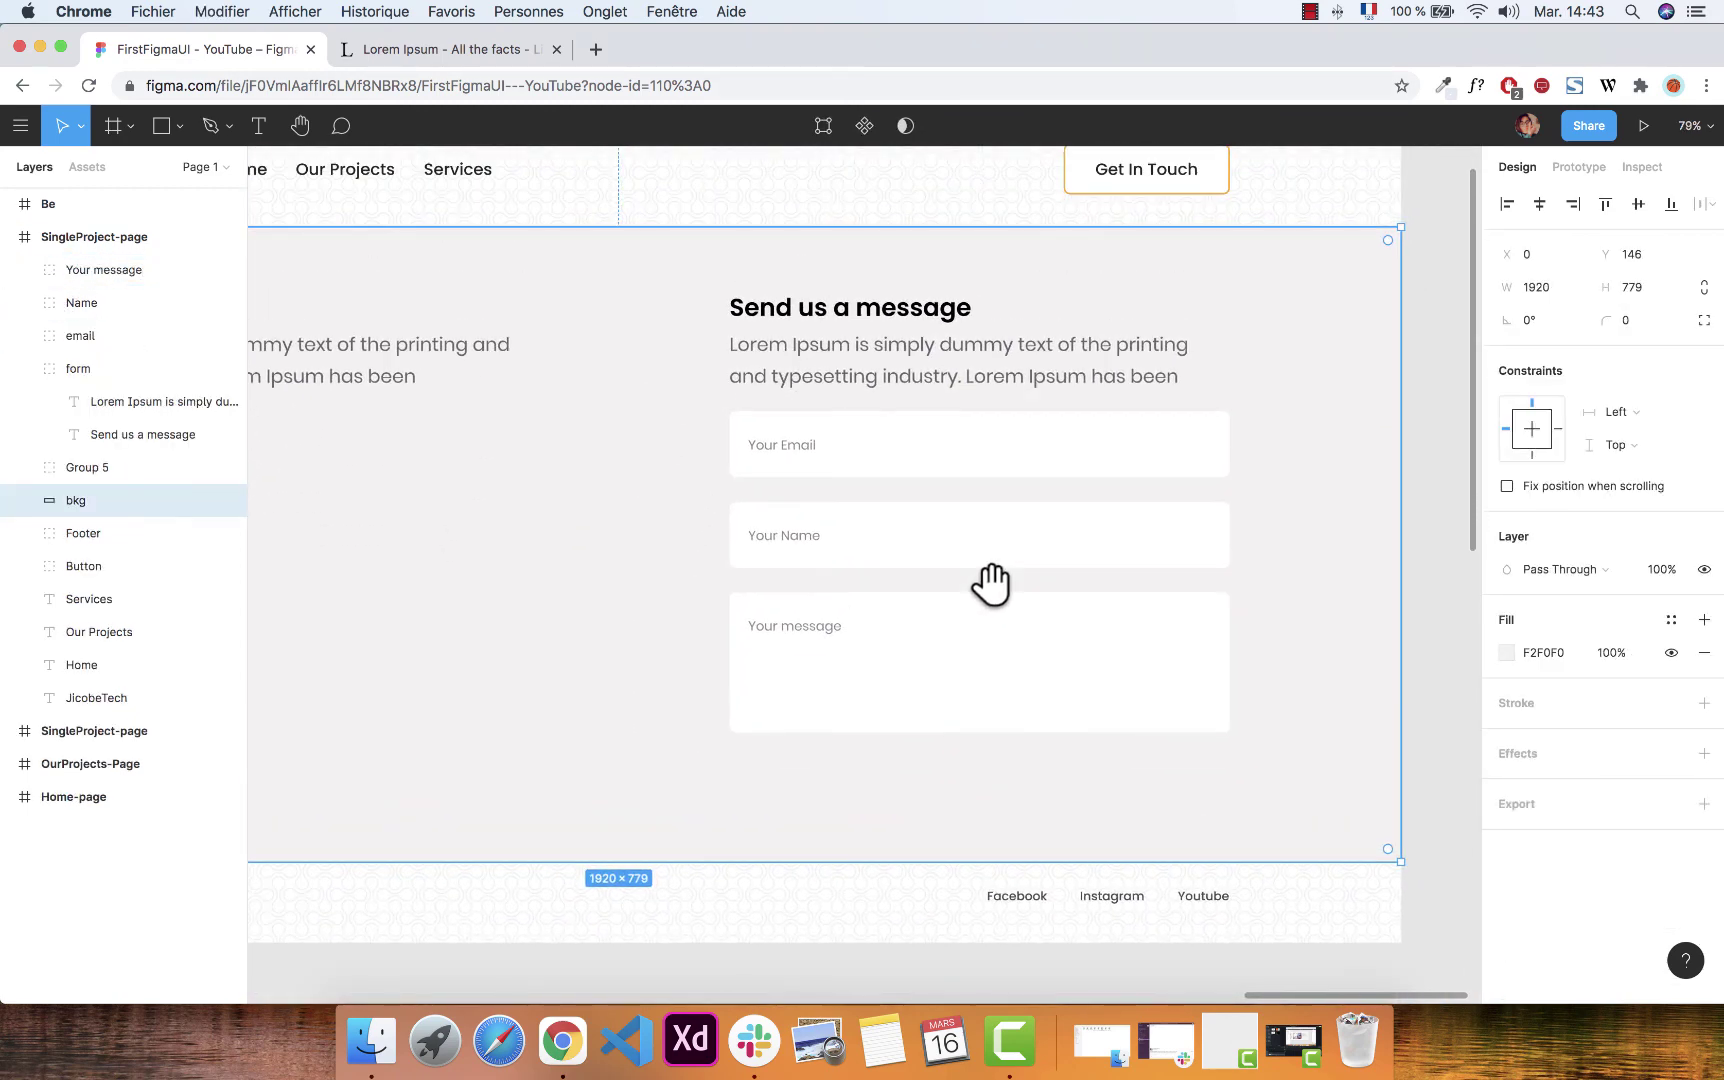
left_click(1107, 193)
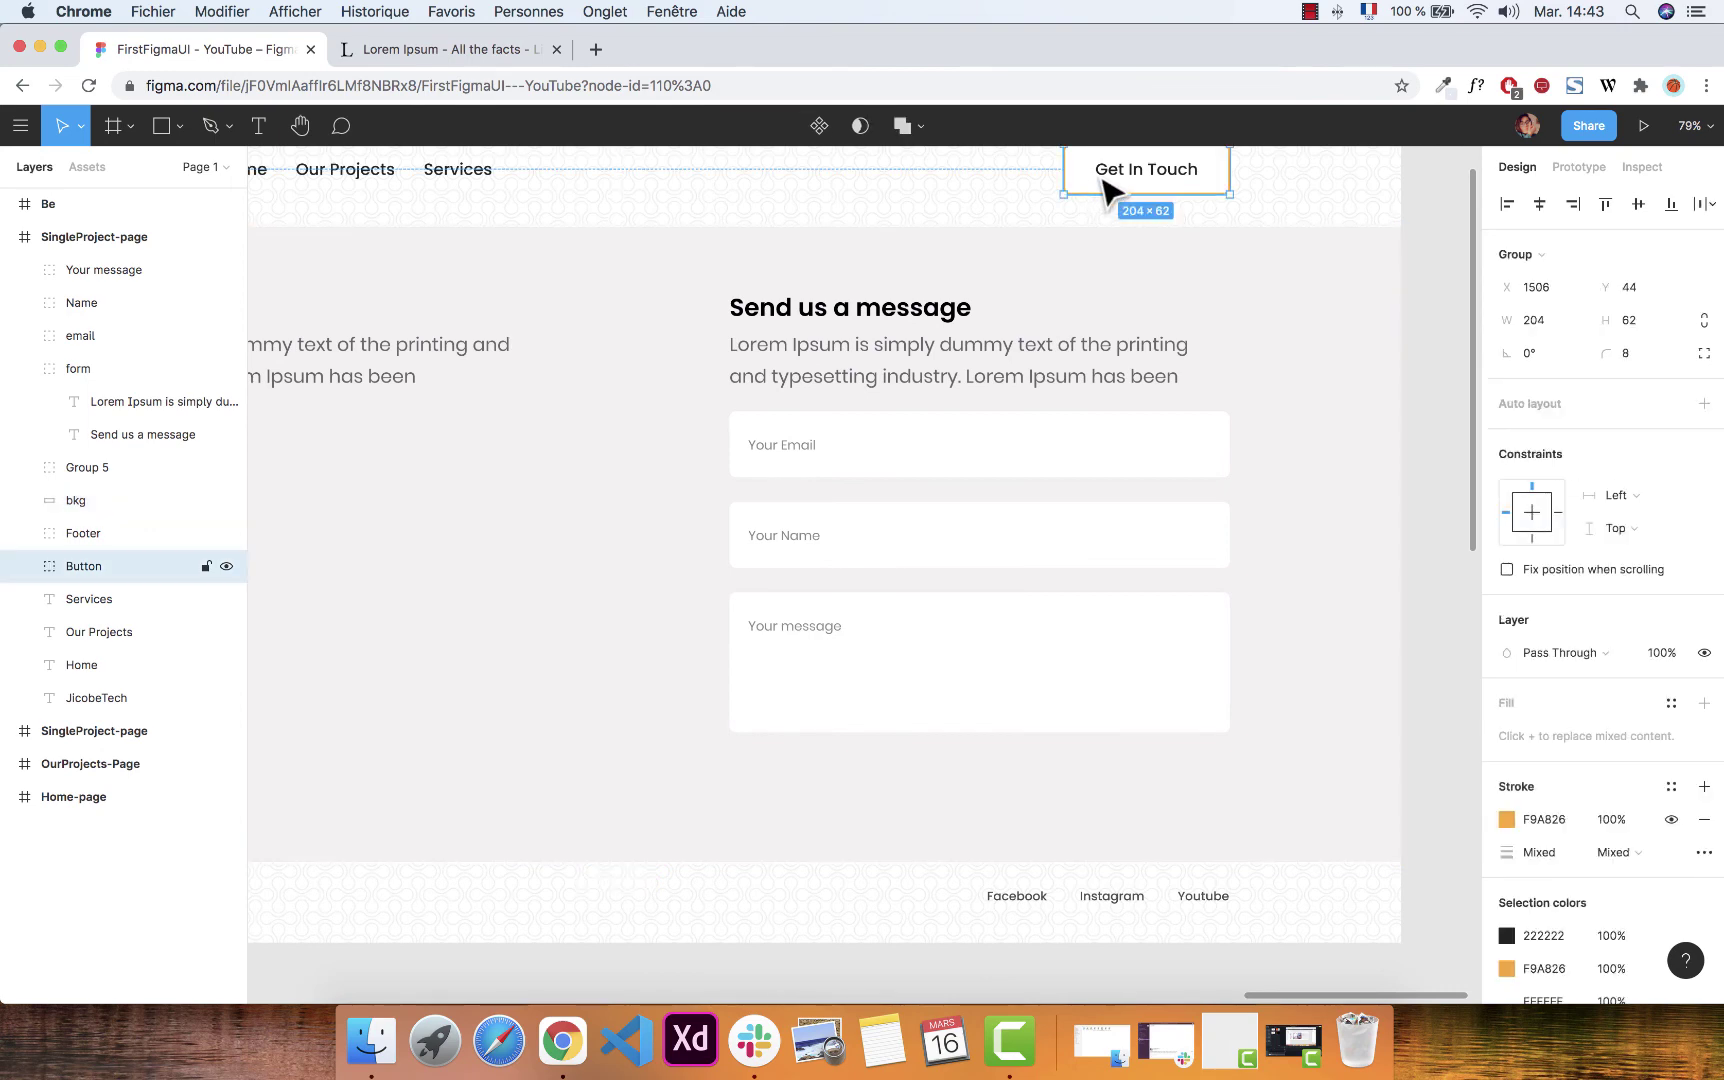
key("super+d")
scroll(1110, 191, "up", 2)
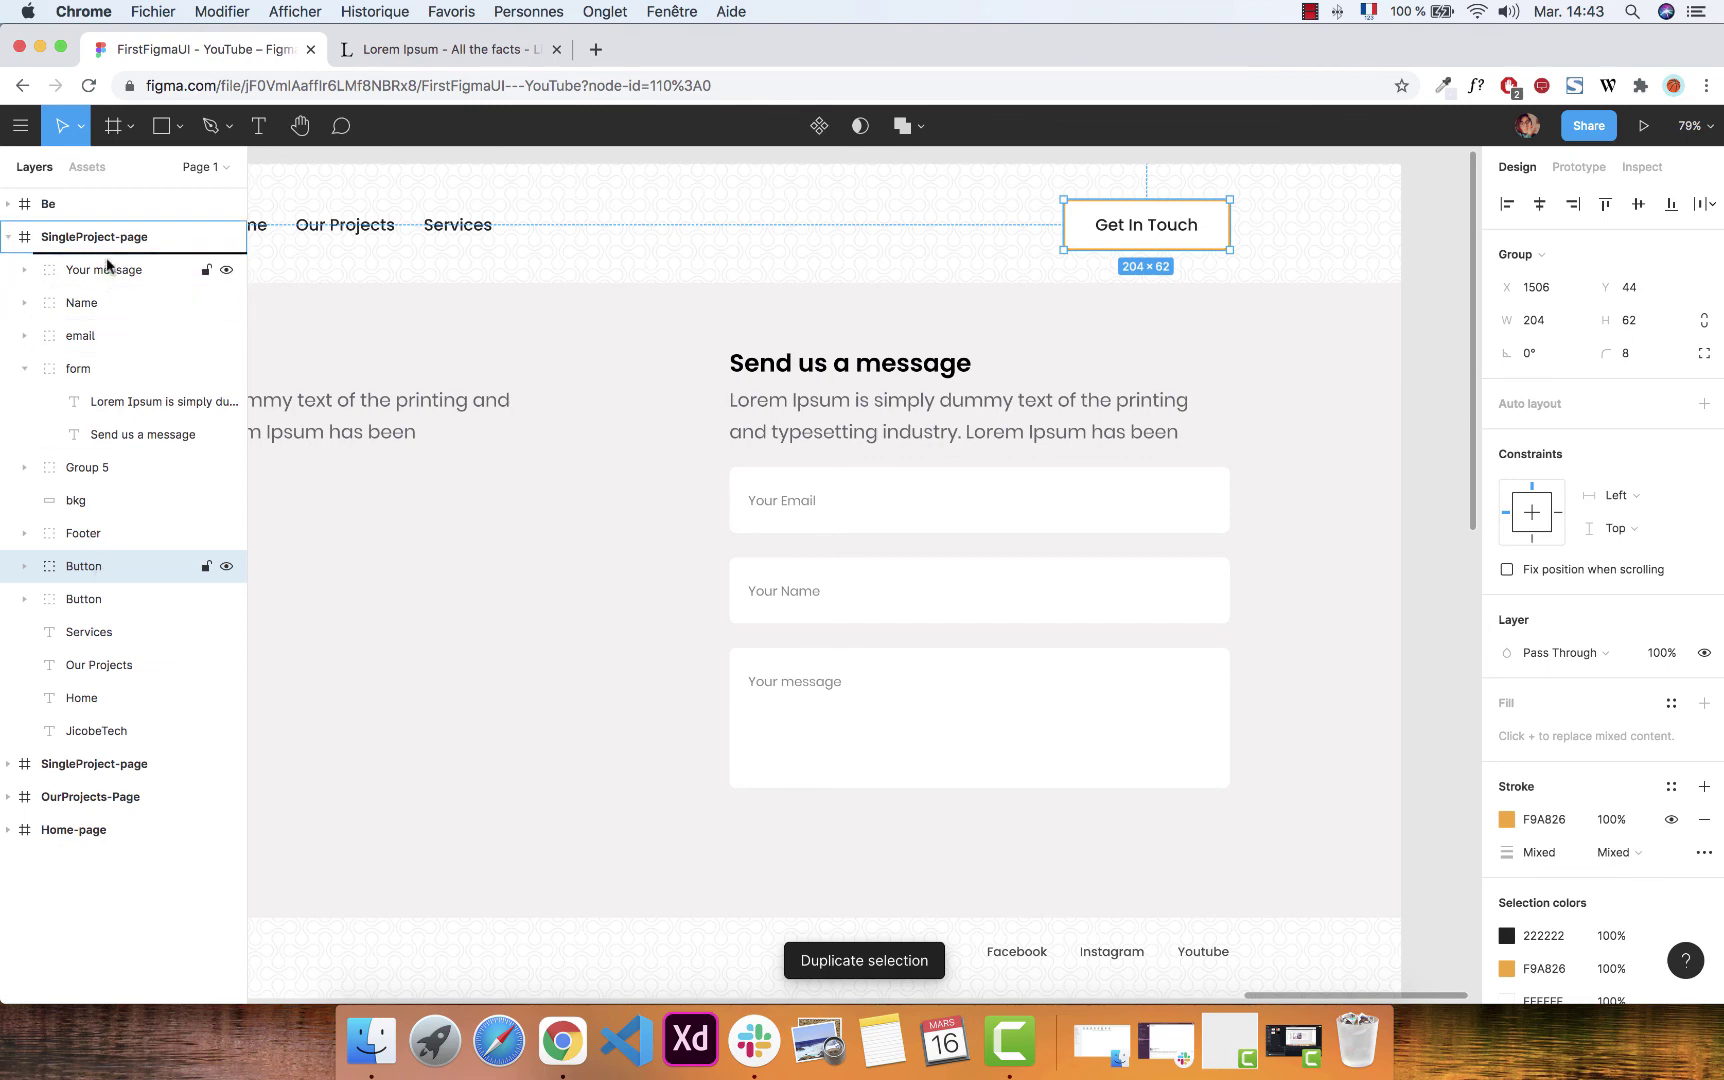
left_click_drag(107, 263, 107, 262)
Place the copied button 30 px below the message field, aligned with the field's left edge.
left_click_drag(1146, 232, 843, 870)
scroll(890, 685, "down", 2)
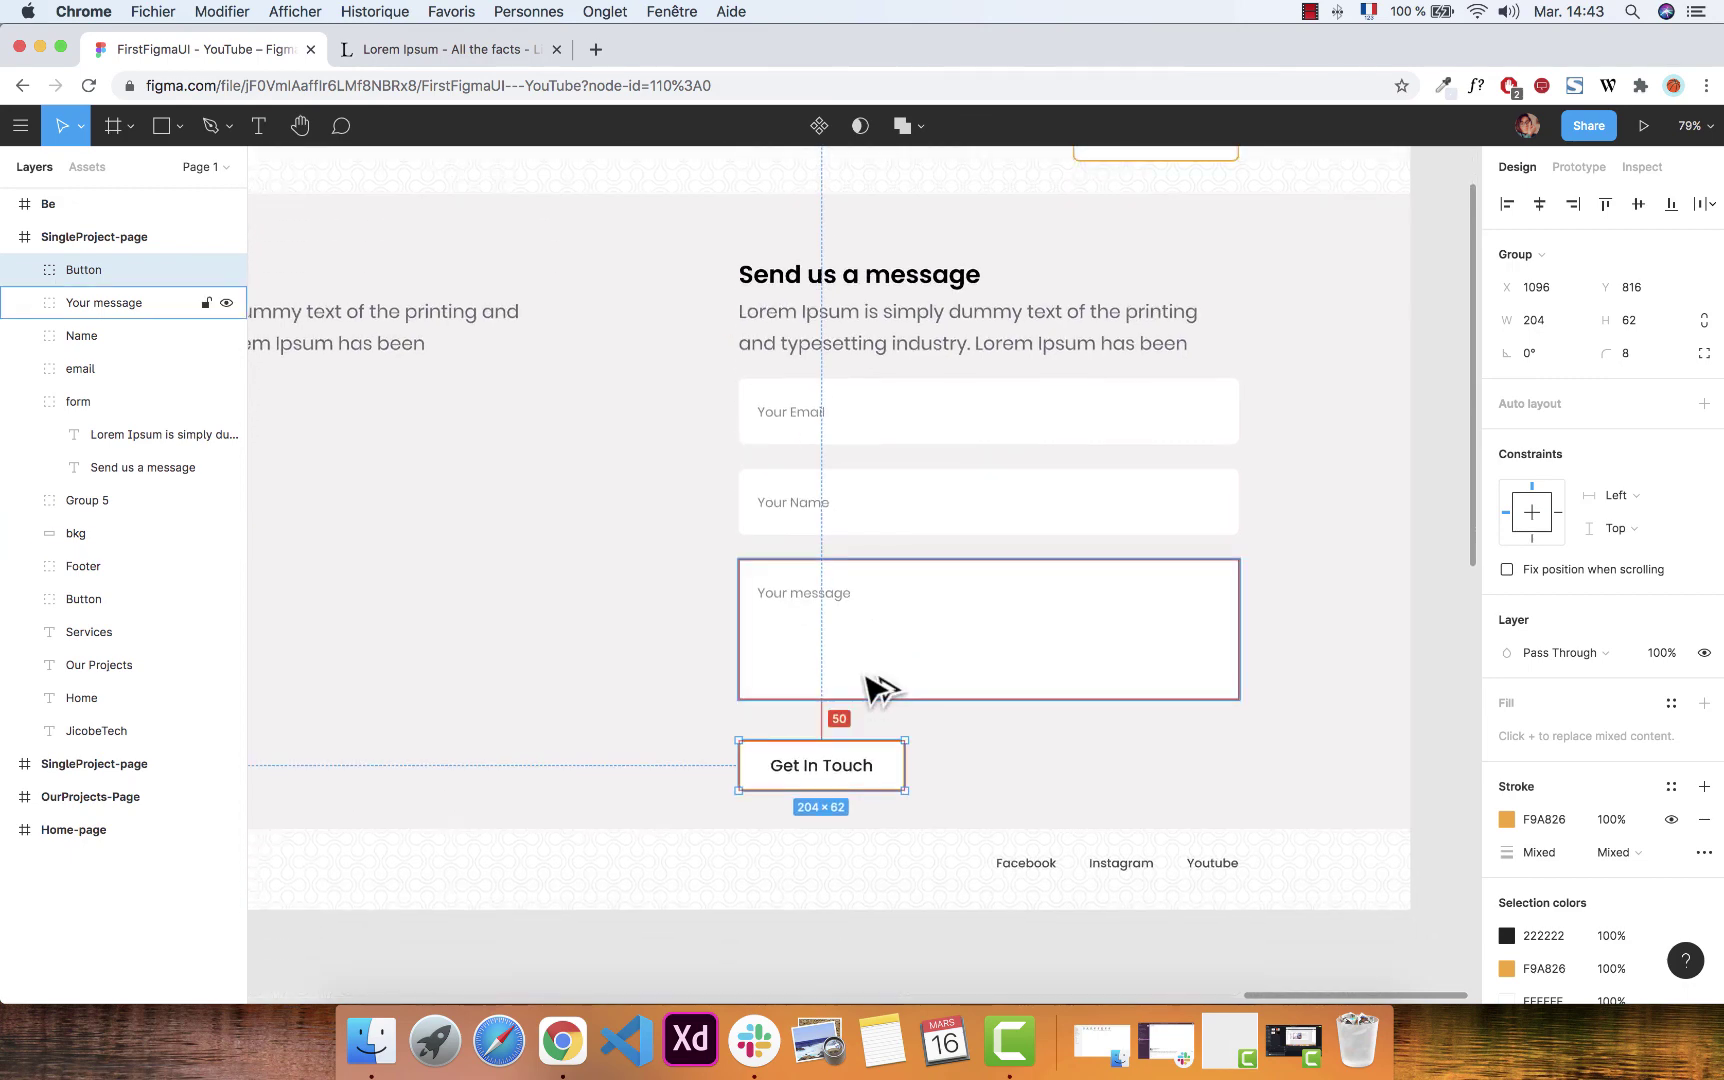
key("shift+Up")
key("shift+Up")
Replace the copied button's text below the message field with "Submit".
double_click(854, 758)
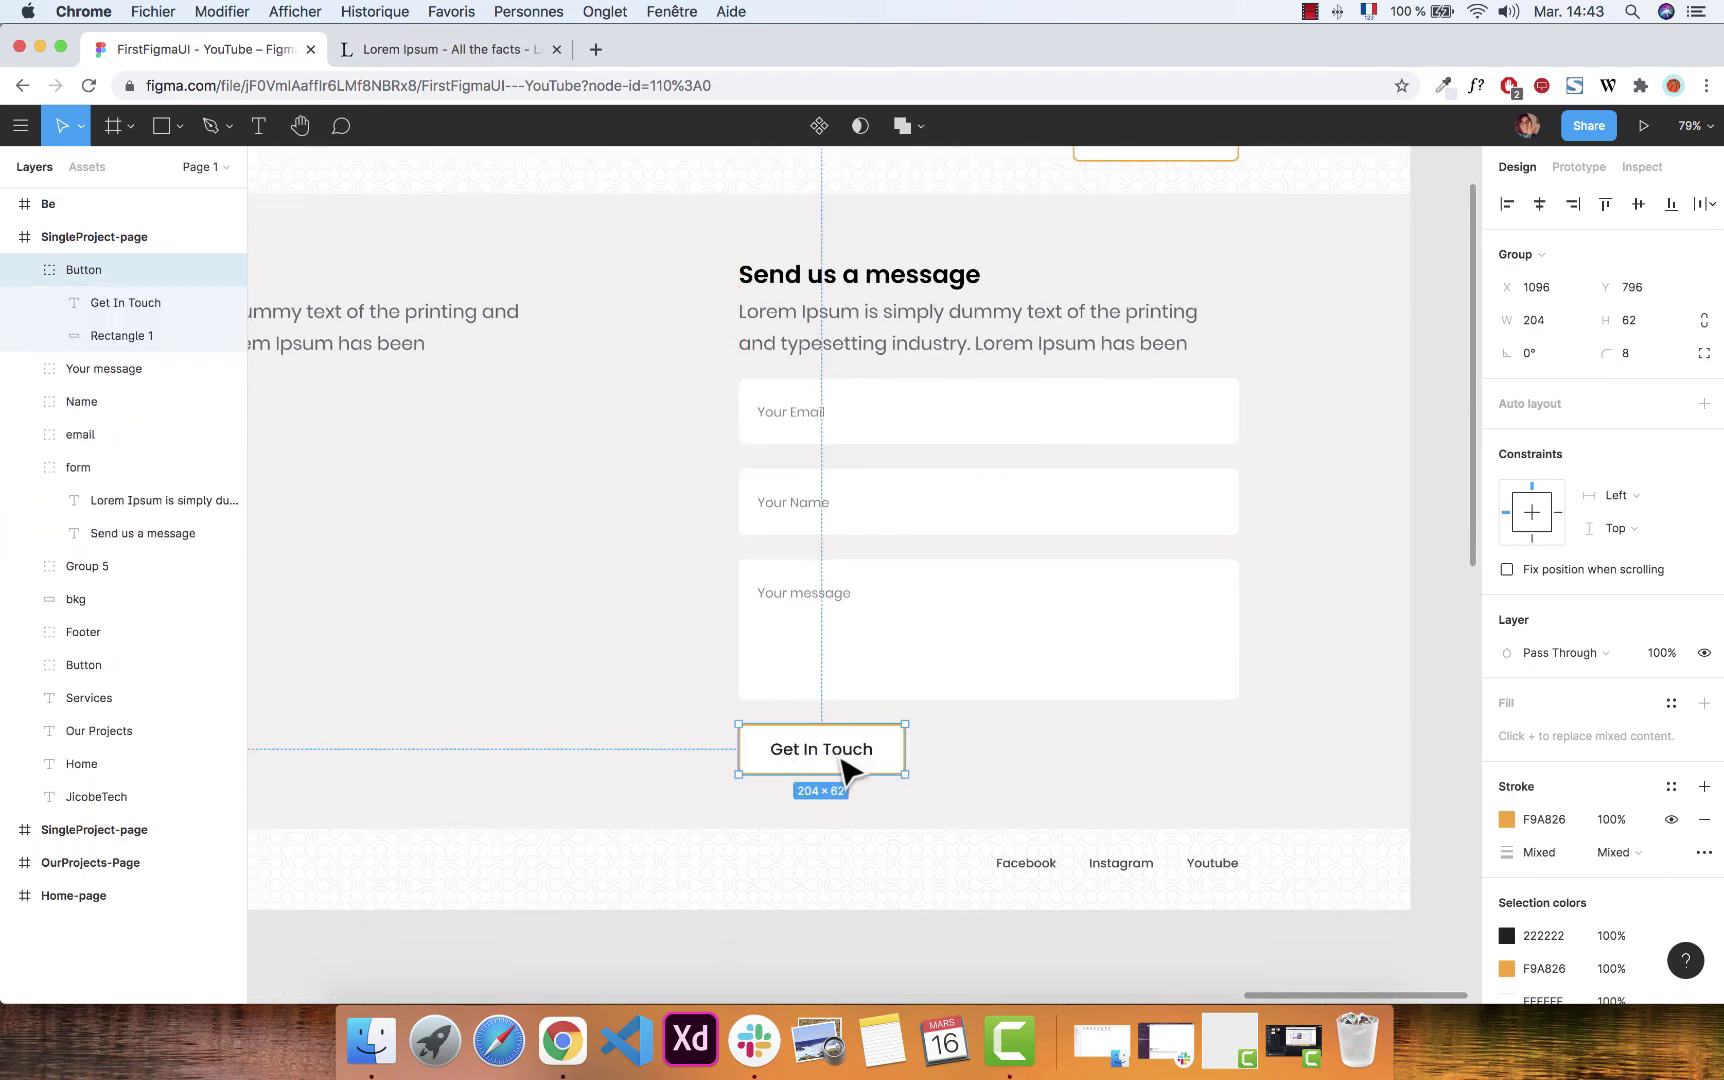
key("Return")
type("Submit")
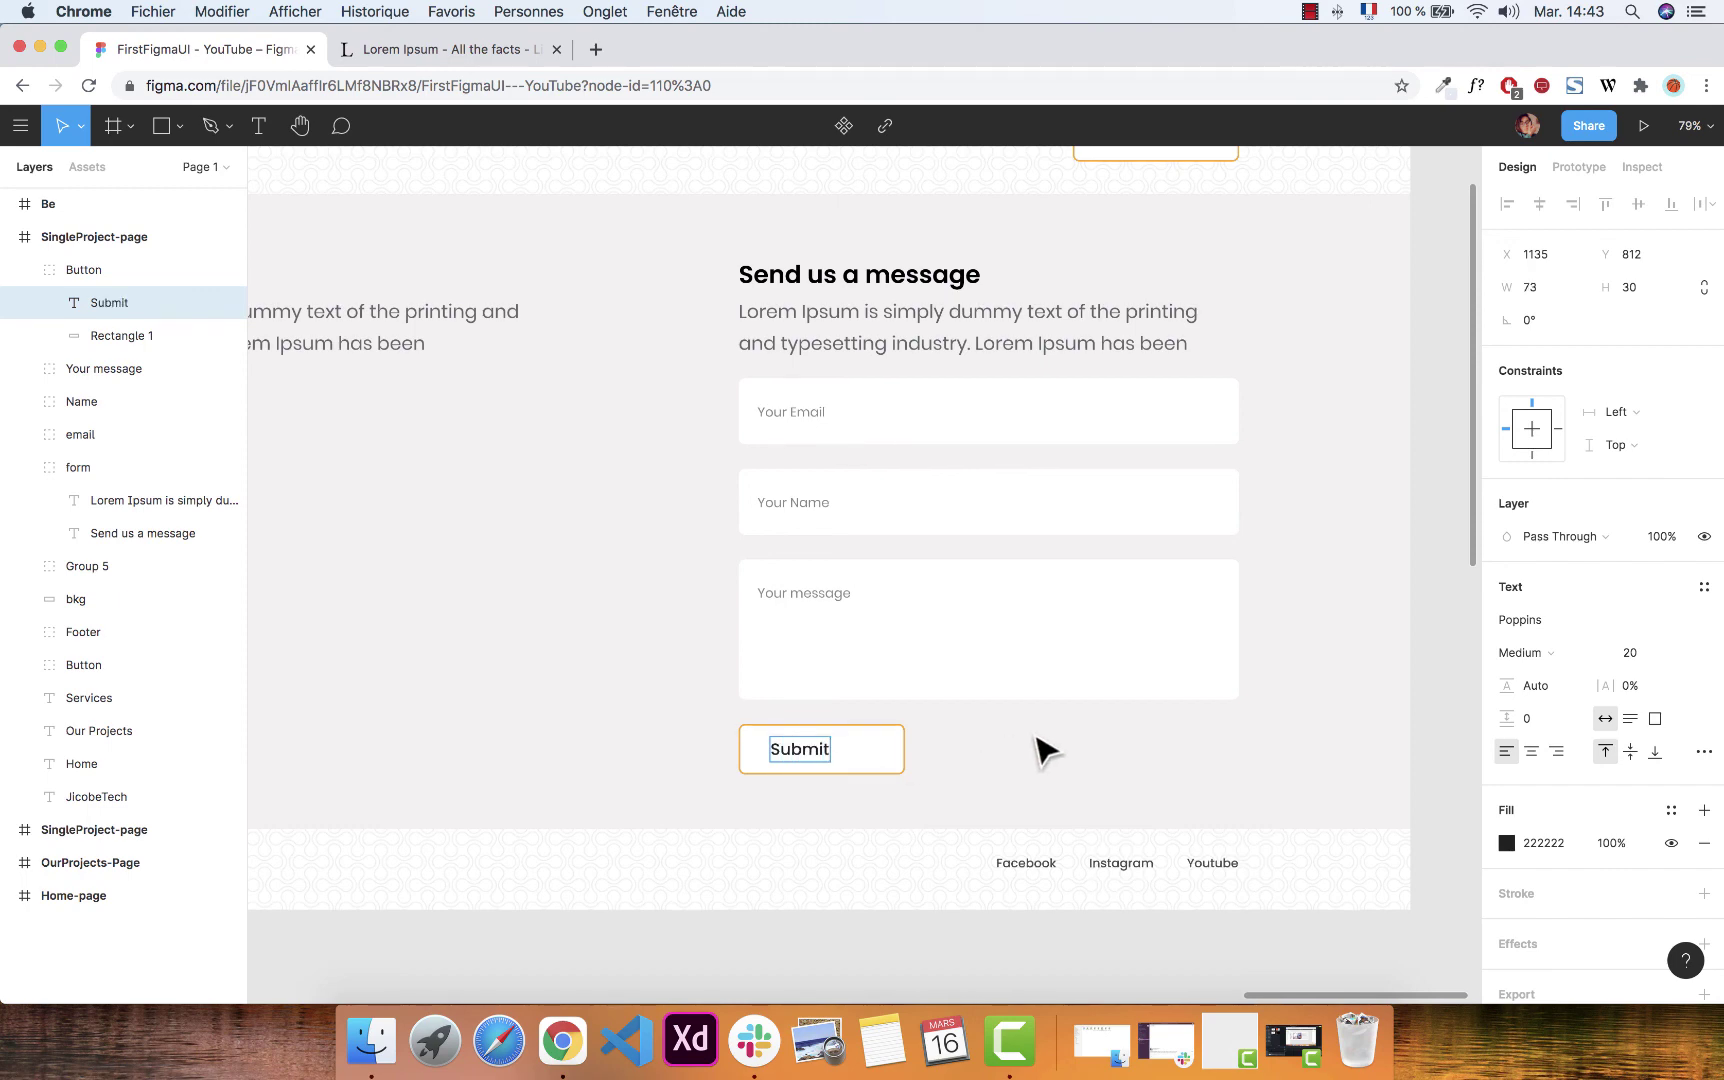
Fill the Submit button's rectangle with the orange document color F9A826 and remove its stroke.
left_click(874, 766)
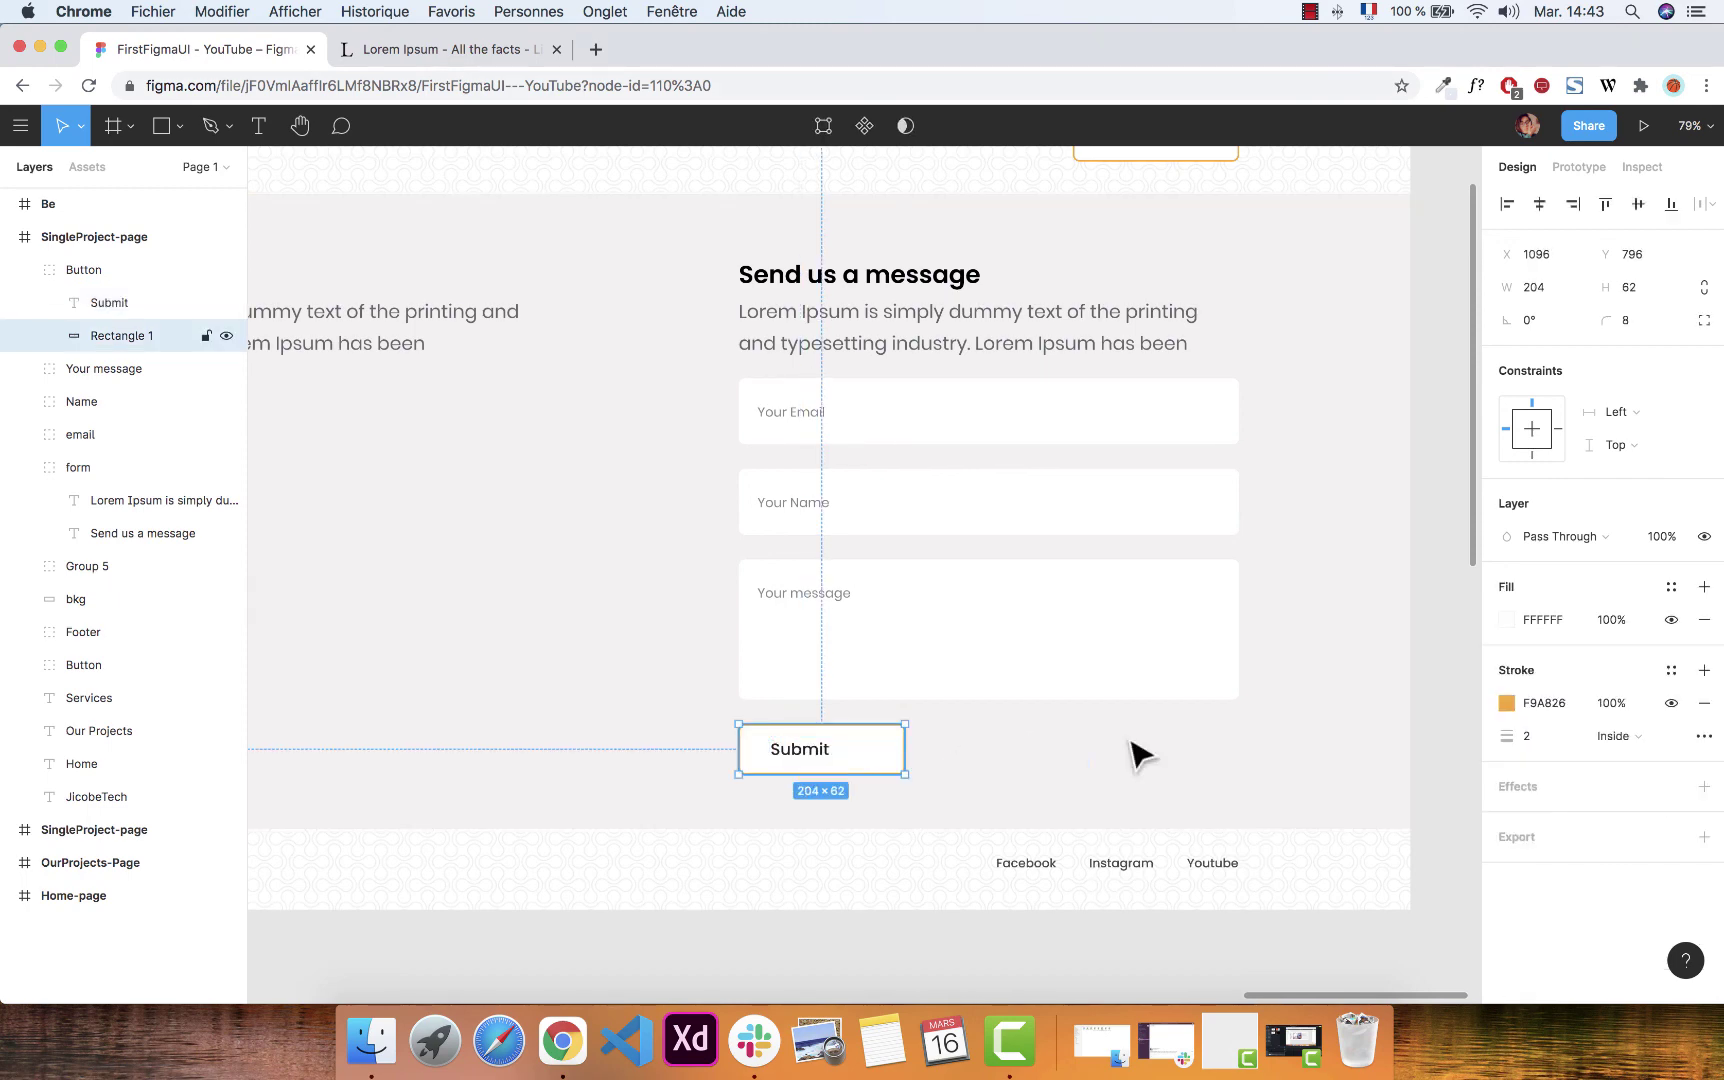
left_click(1507, 704)
left_click(1507, 704)
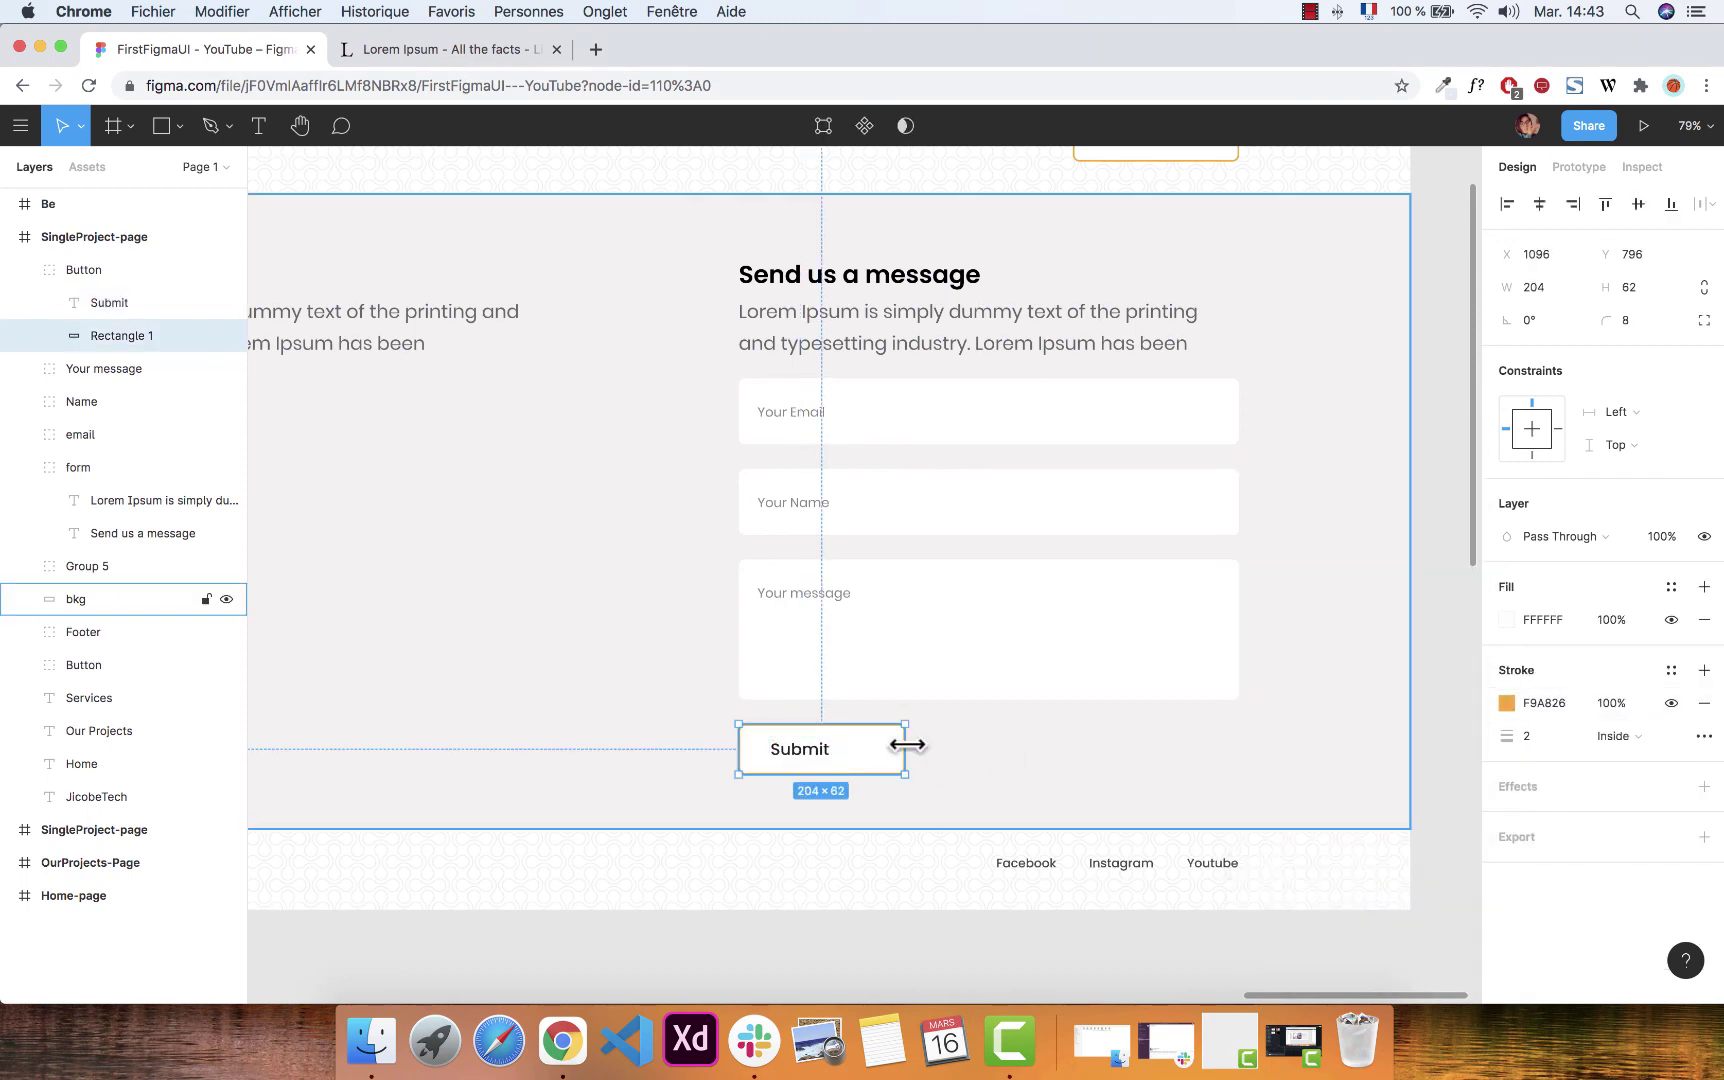
left_click(1507, 620)
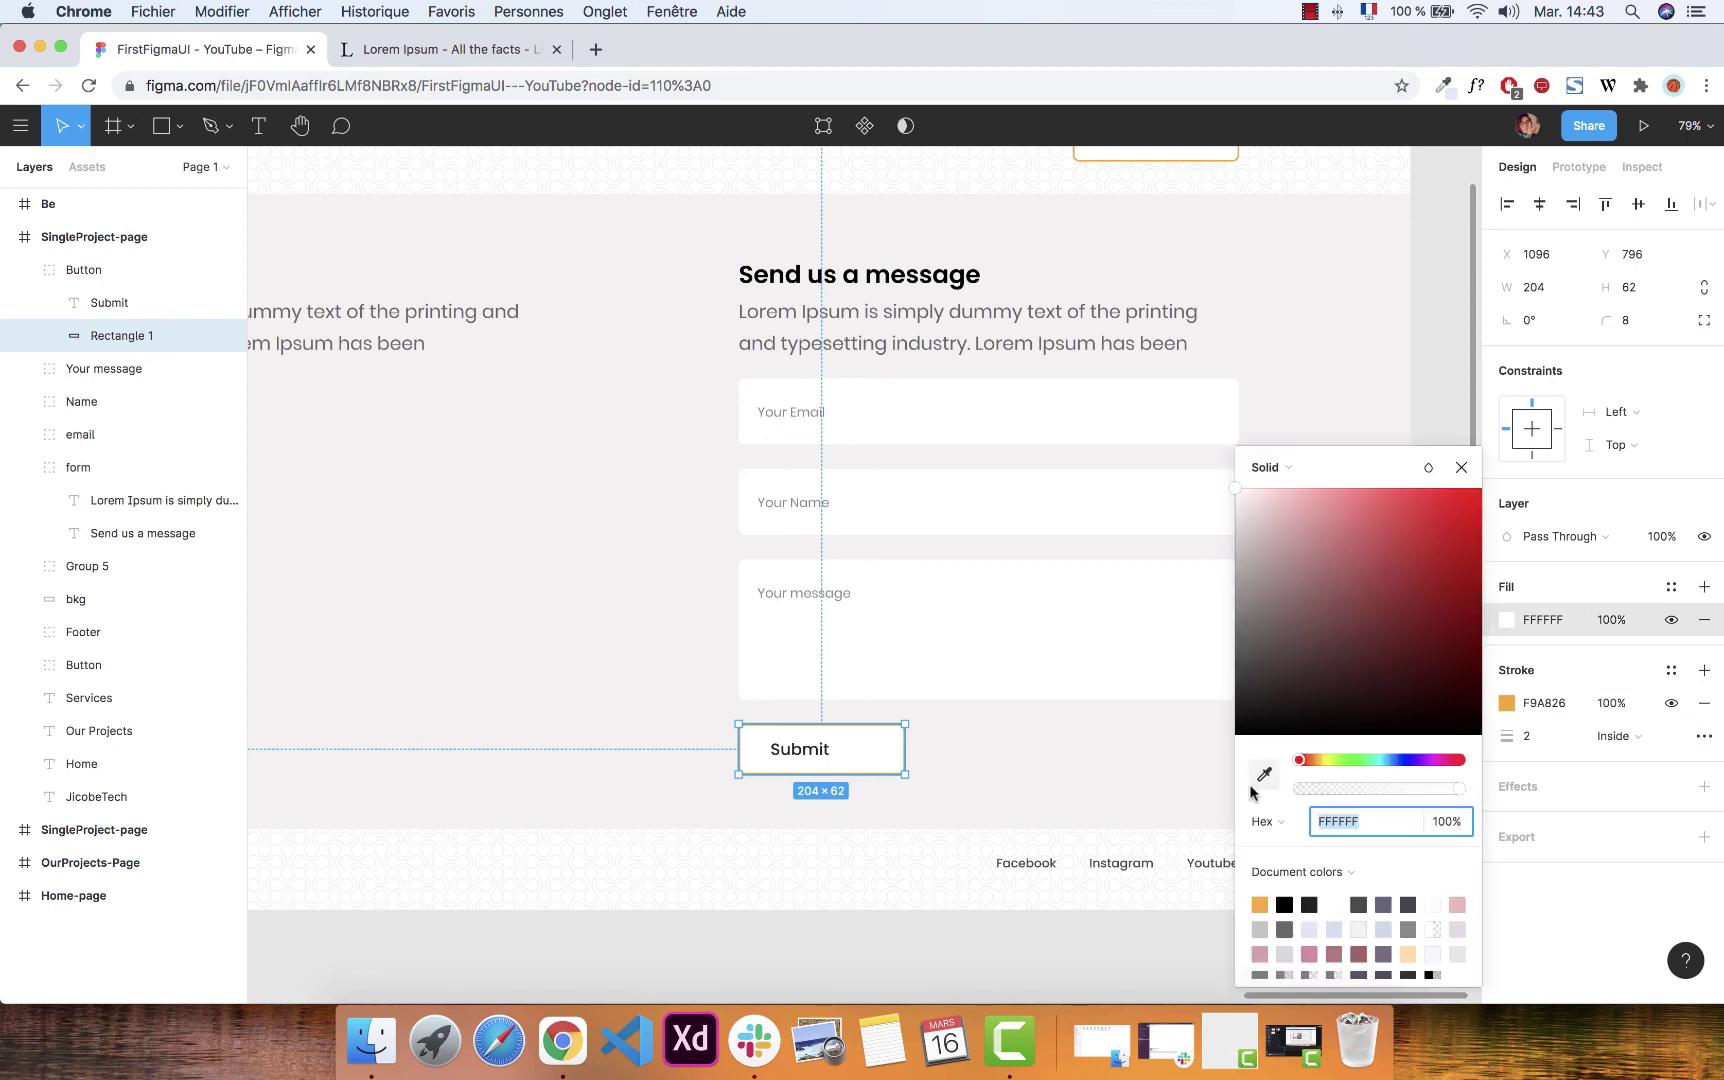
left_click(1259, 904)
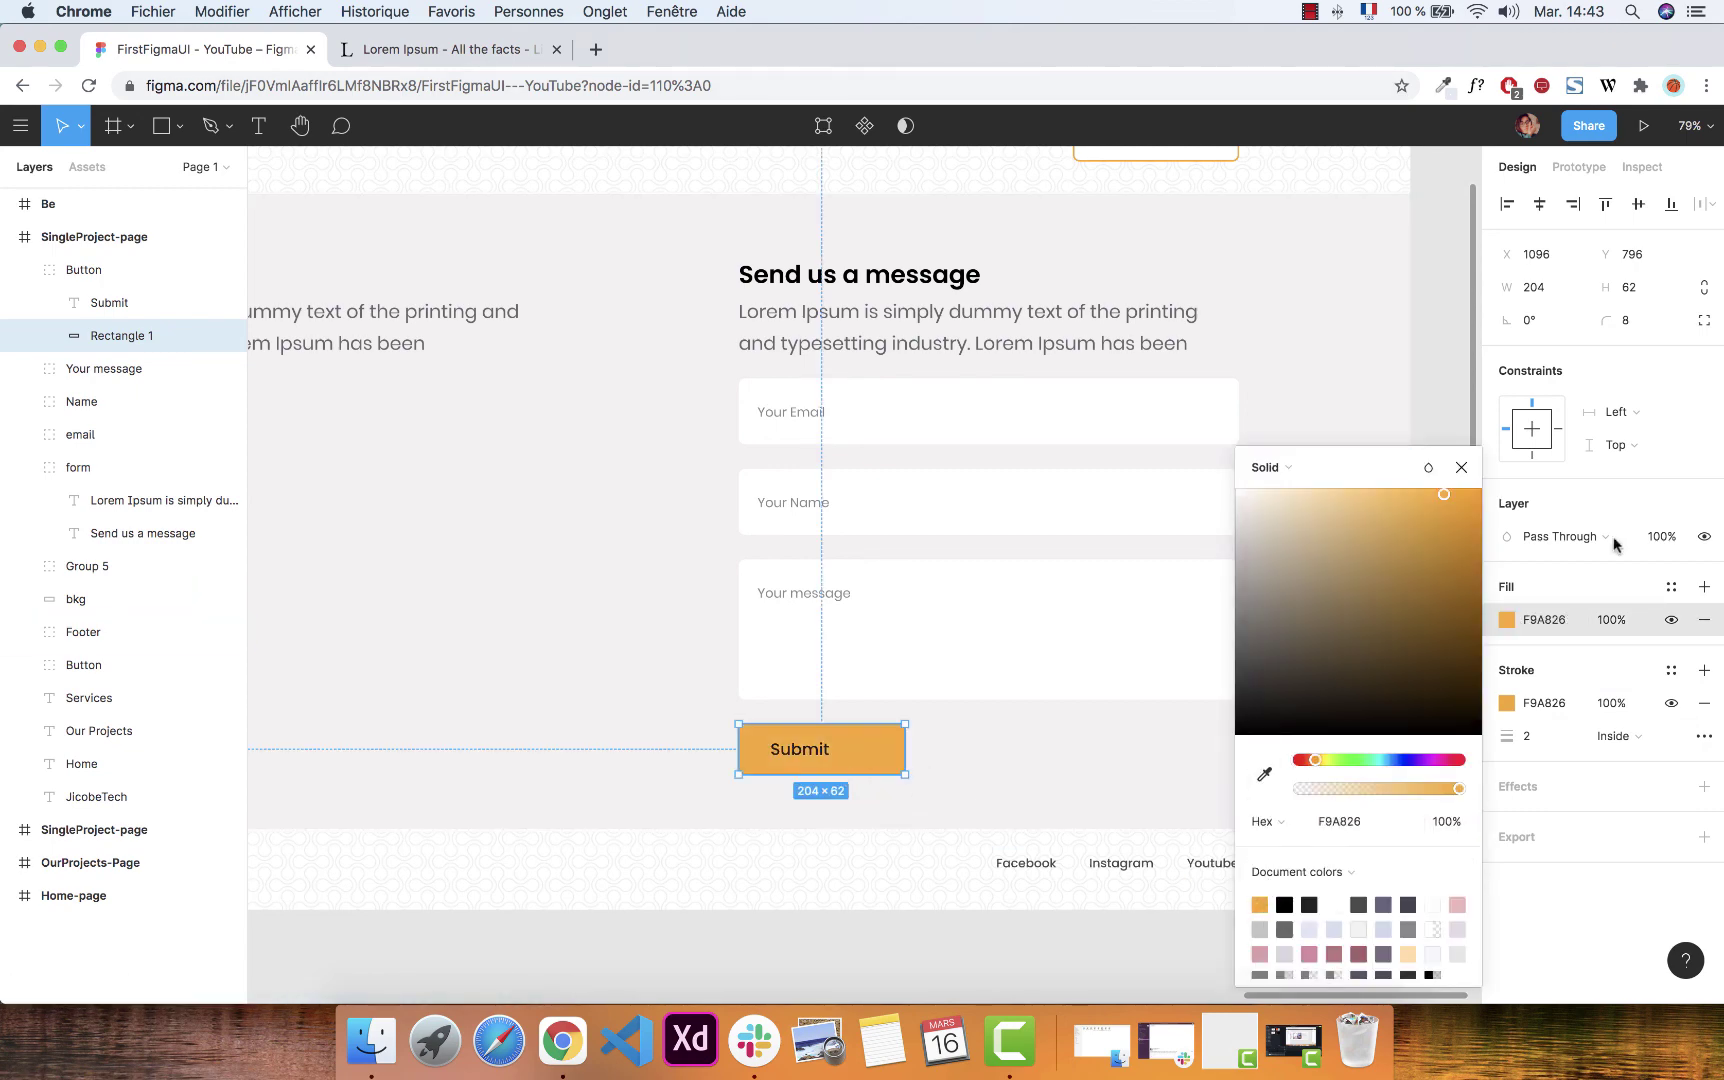
left_click(1461, 467)
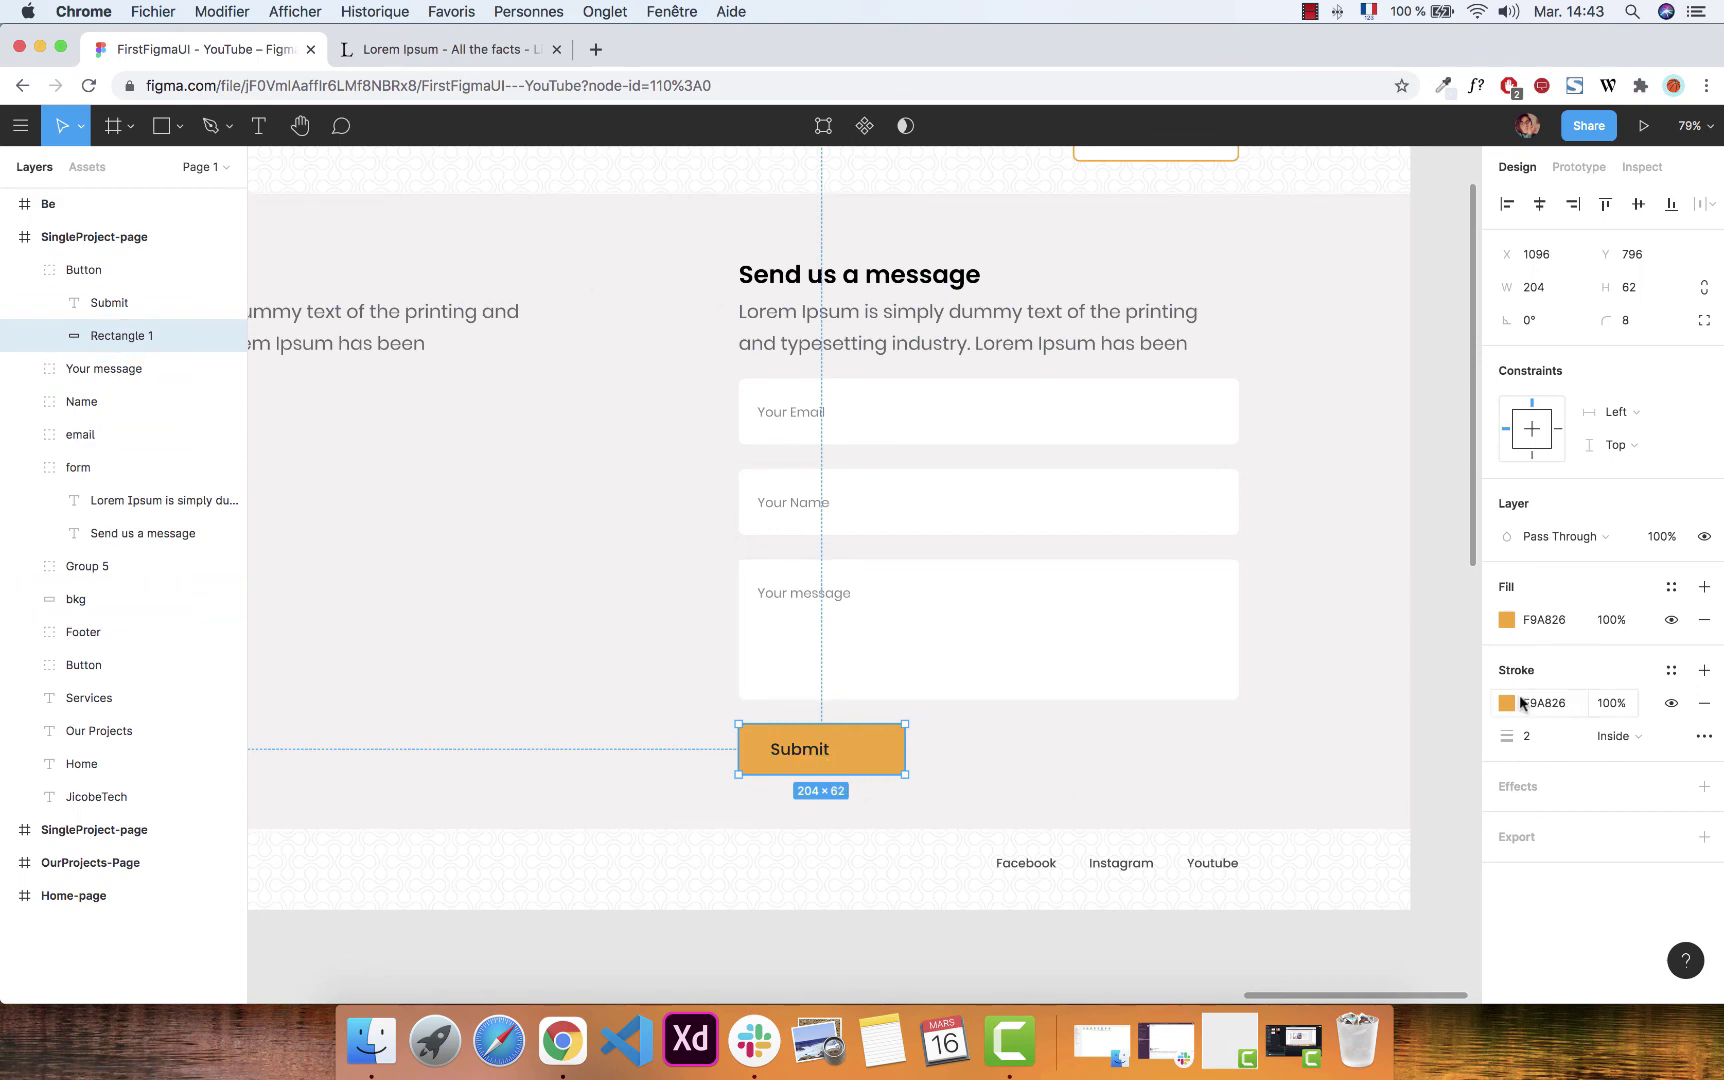
left_click(1705, 707)
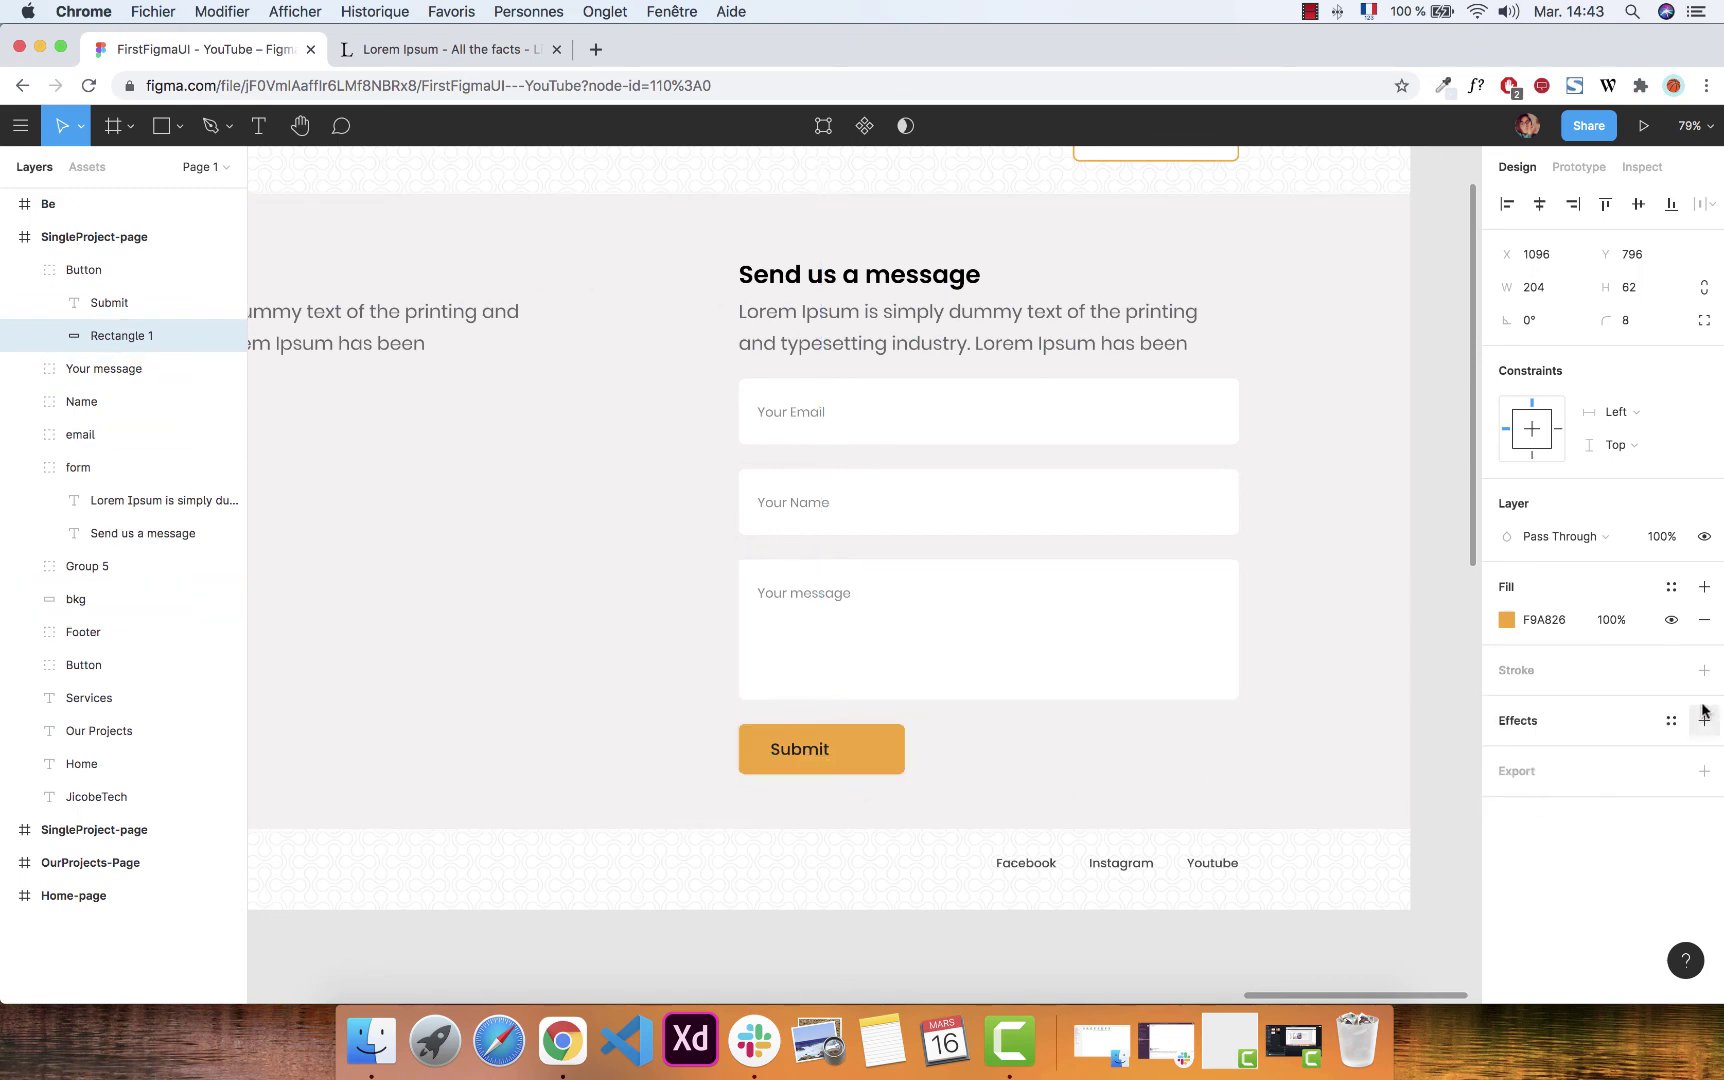
Set the Submit text's fill color to white, FFFFFF.
left_click(818, 768)
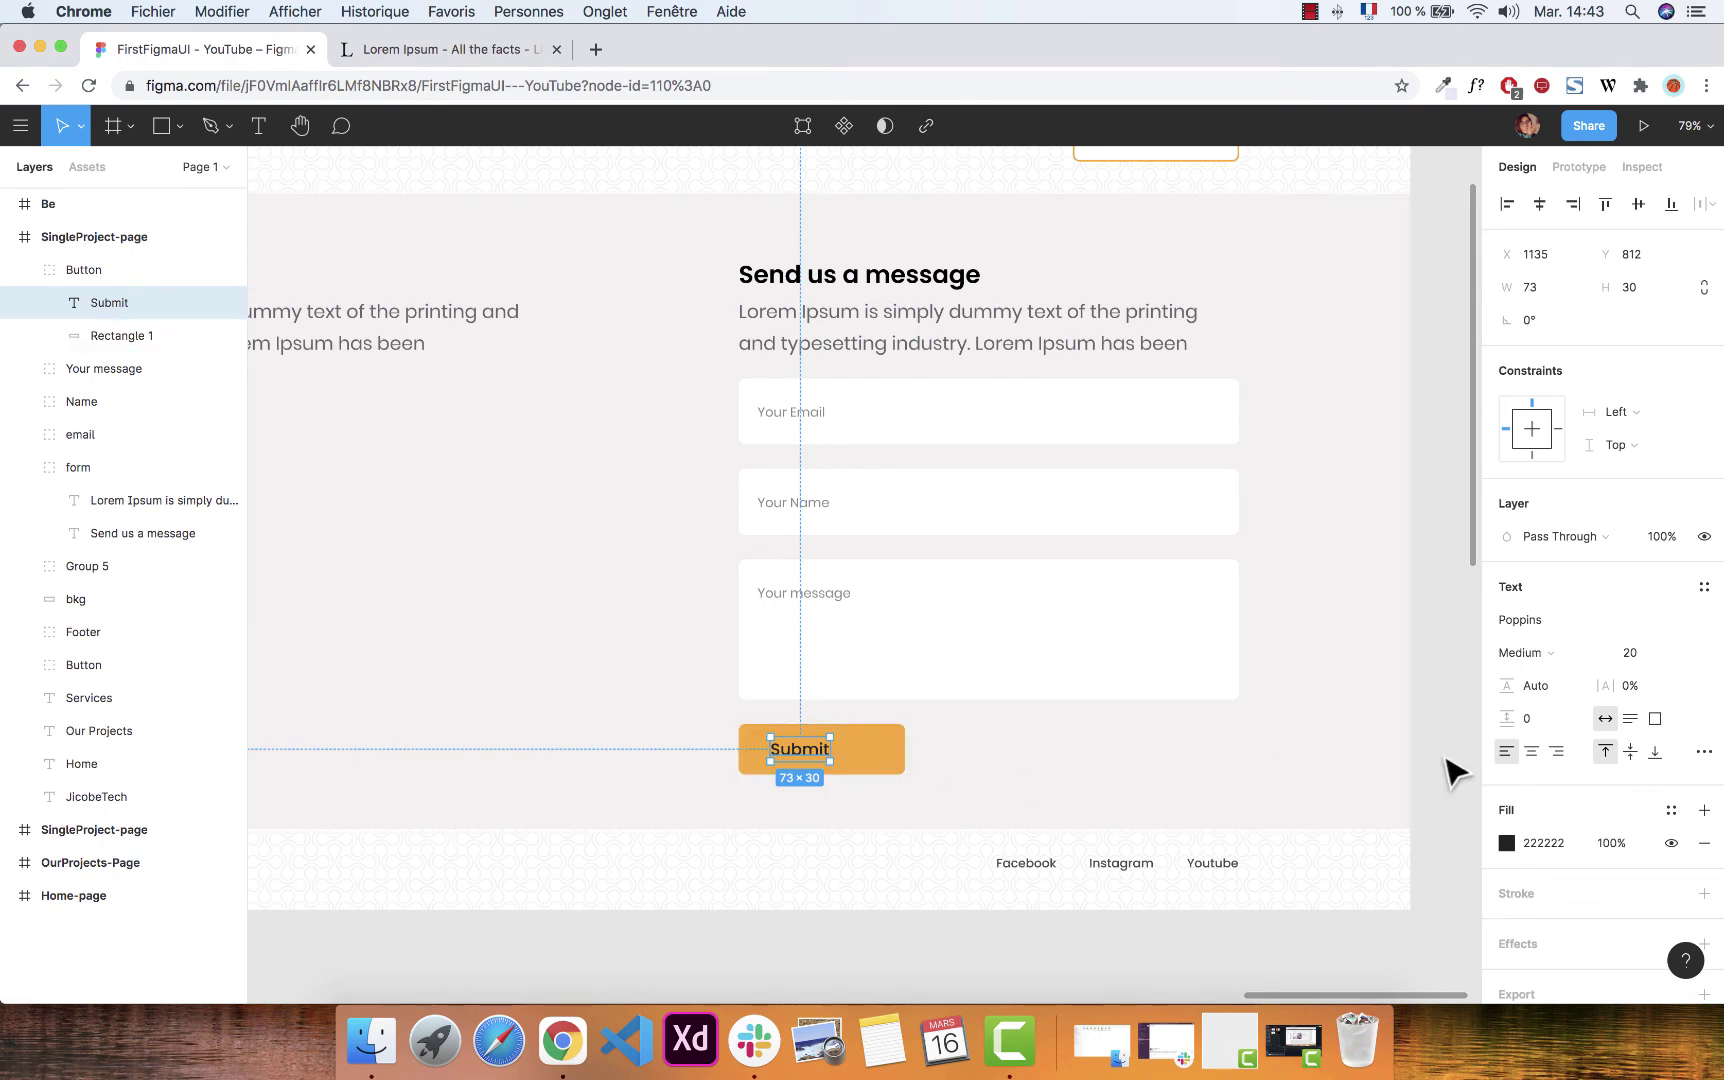
left_click(1507, 843)
left_click(1308, 565)
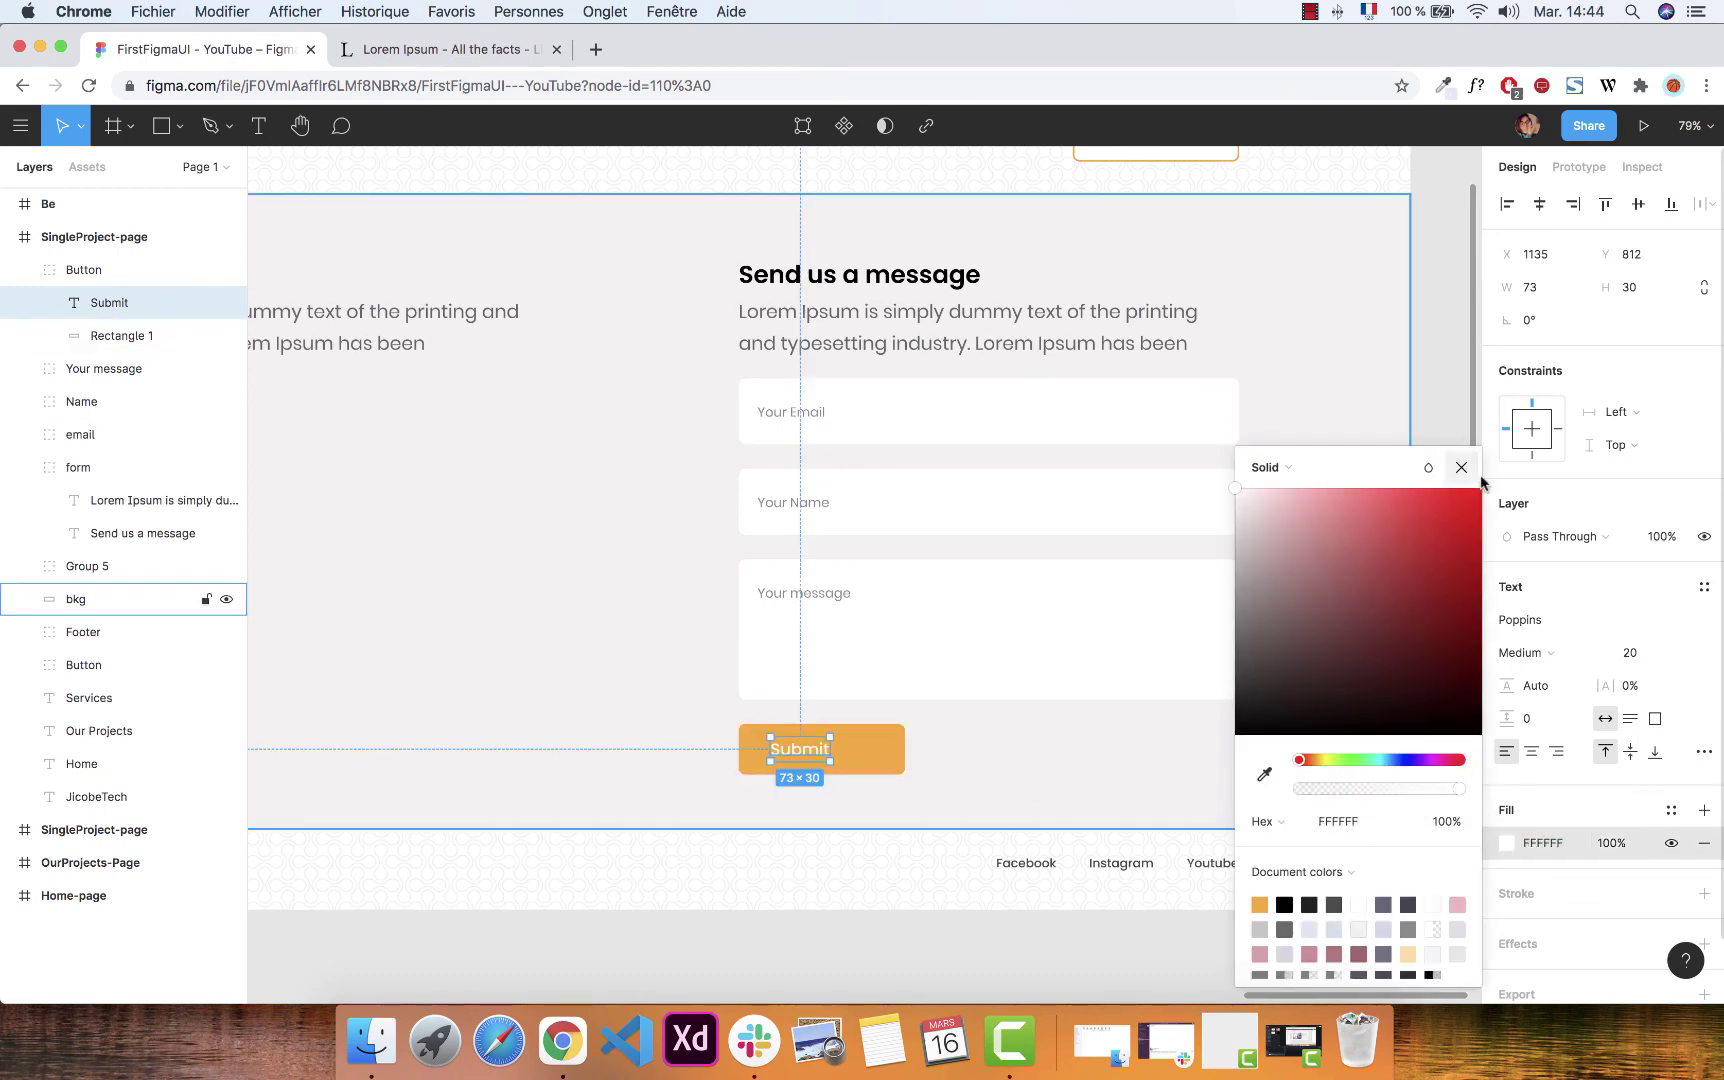
Center the Submit text horizontally on its button rectangle and collapse the Button group.
left_click(800, 752)
left_click(903, 760, "shift")
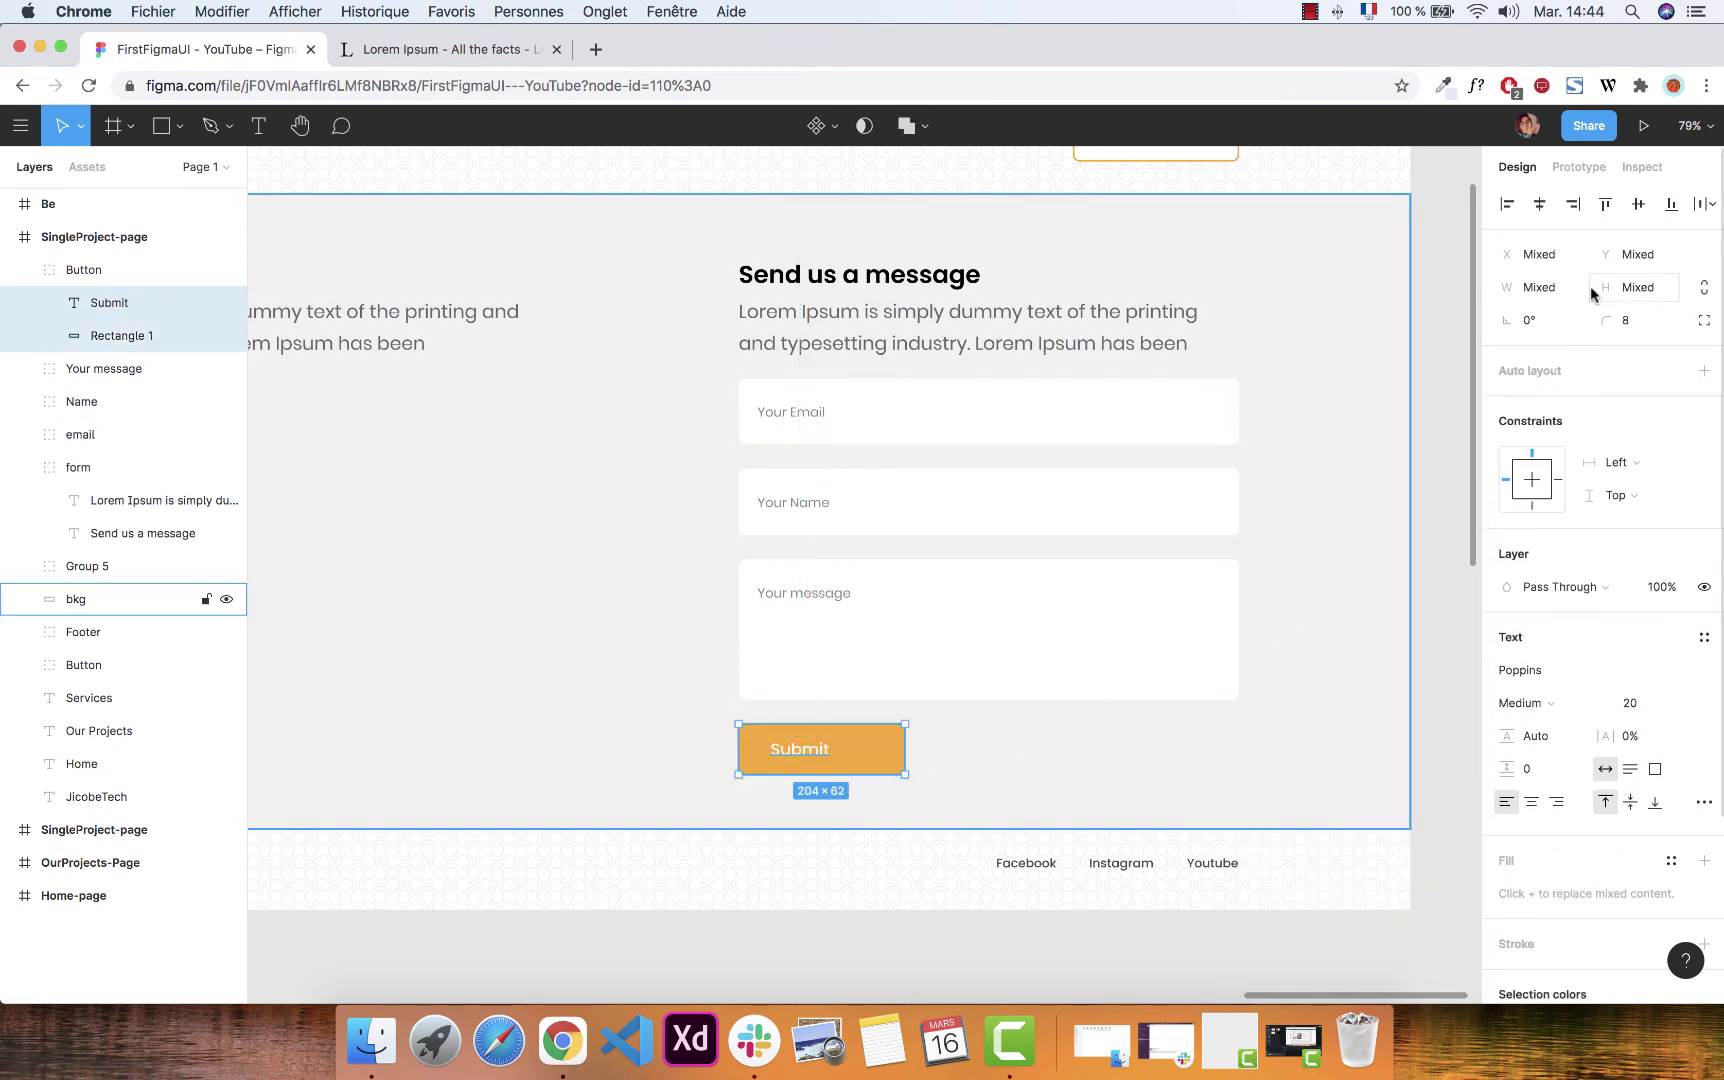
left_click(1539, 204)
left_click(24, 270)
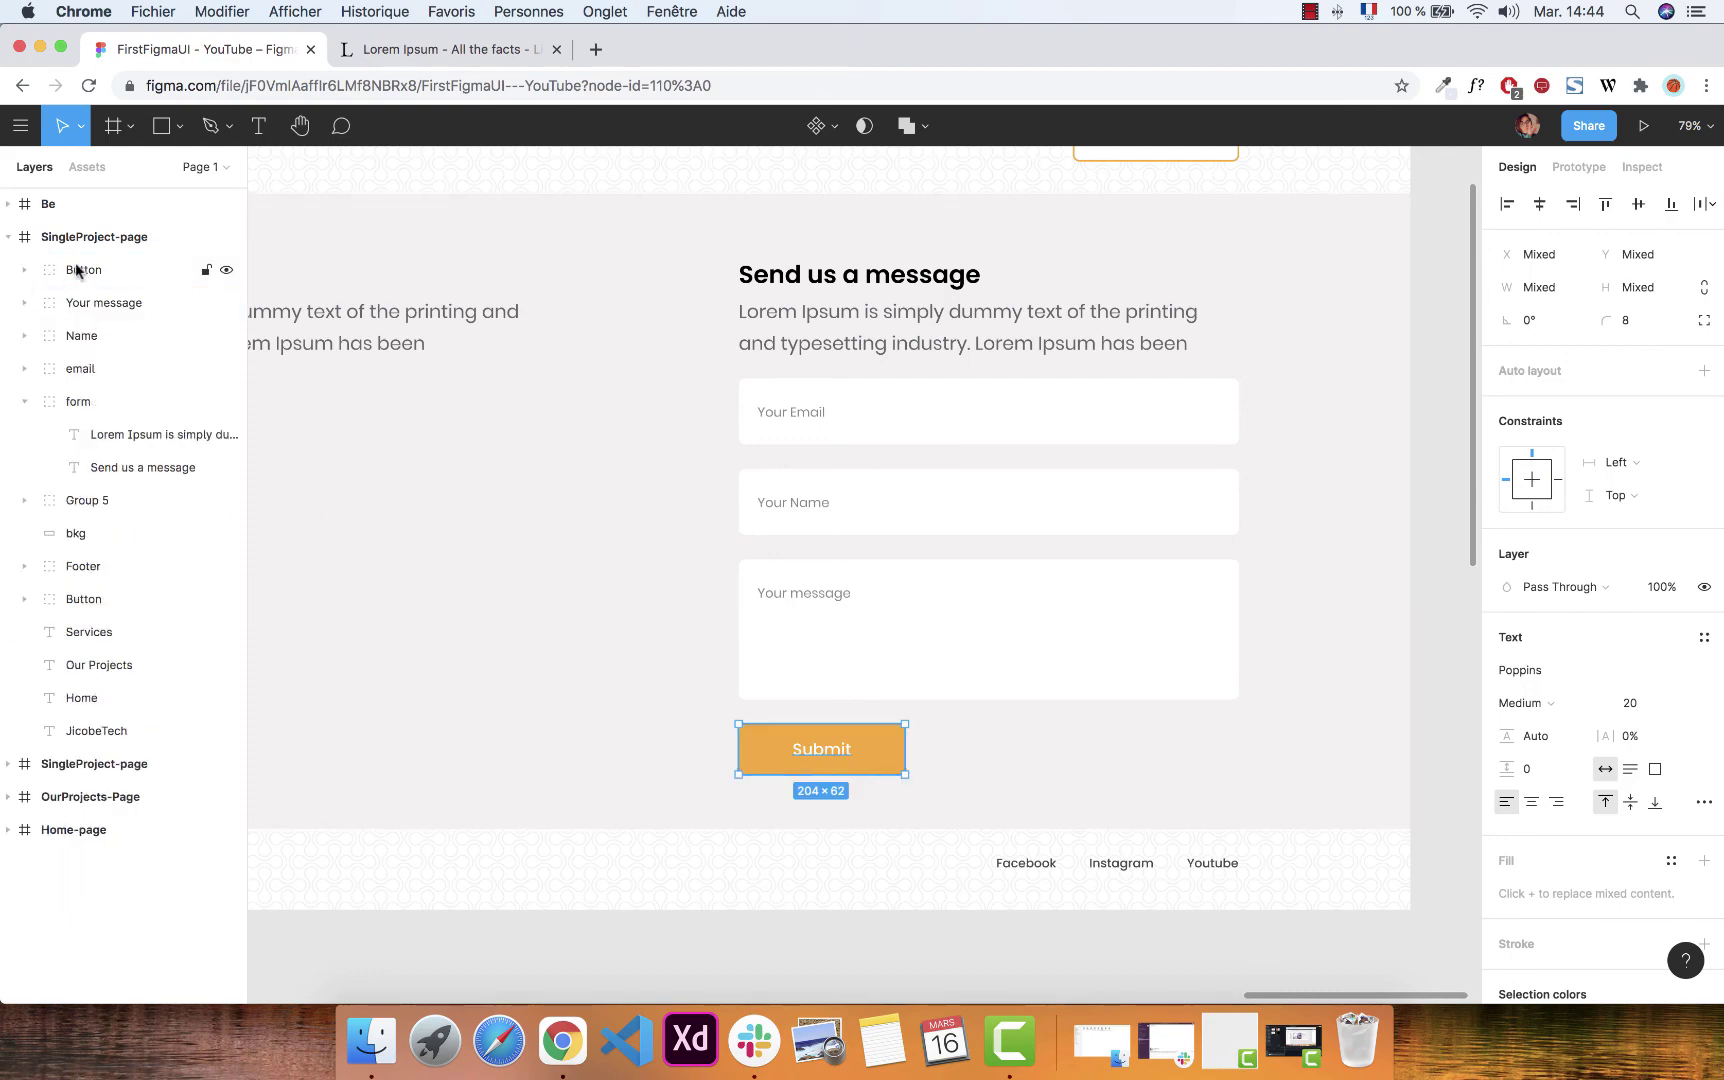
left_click(80, 270)
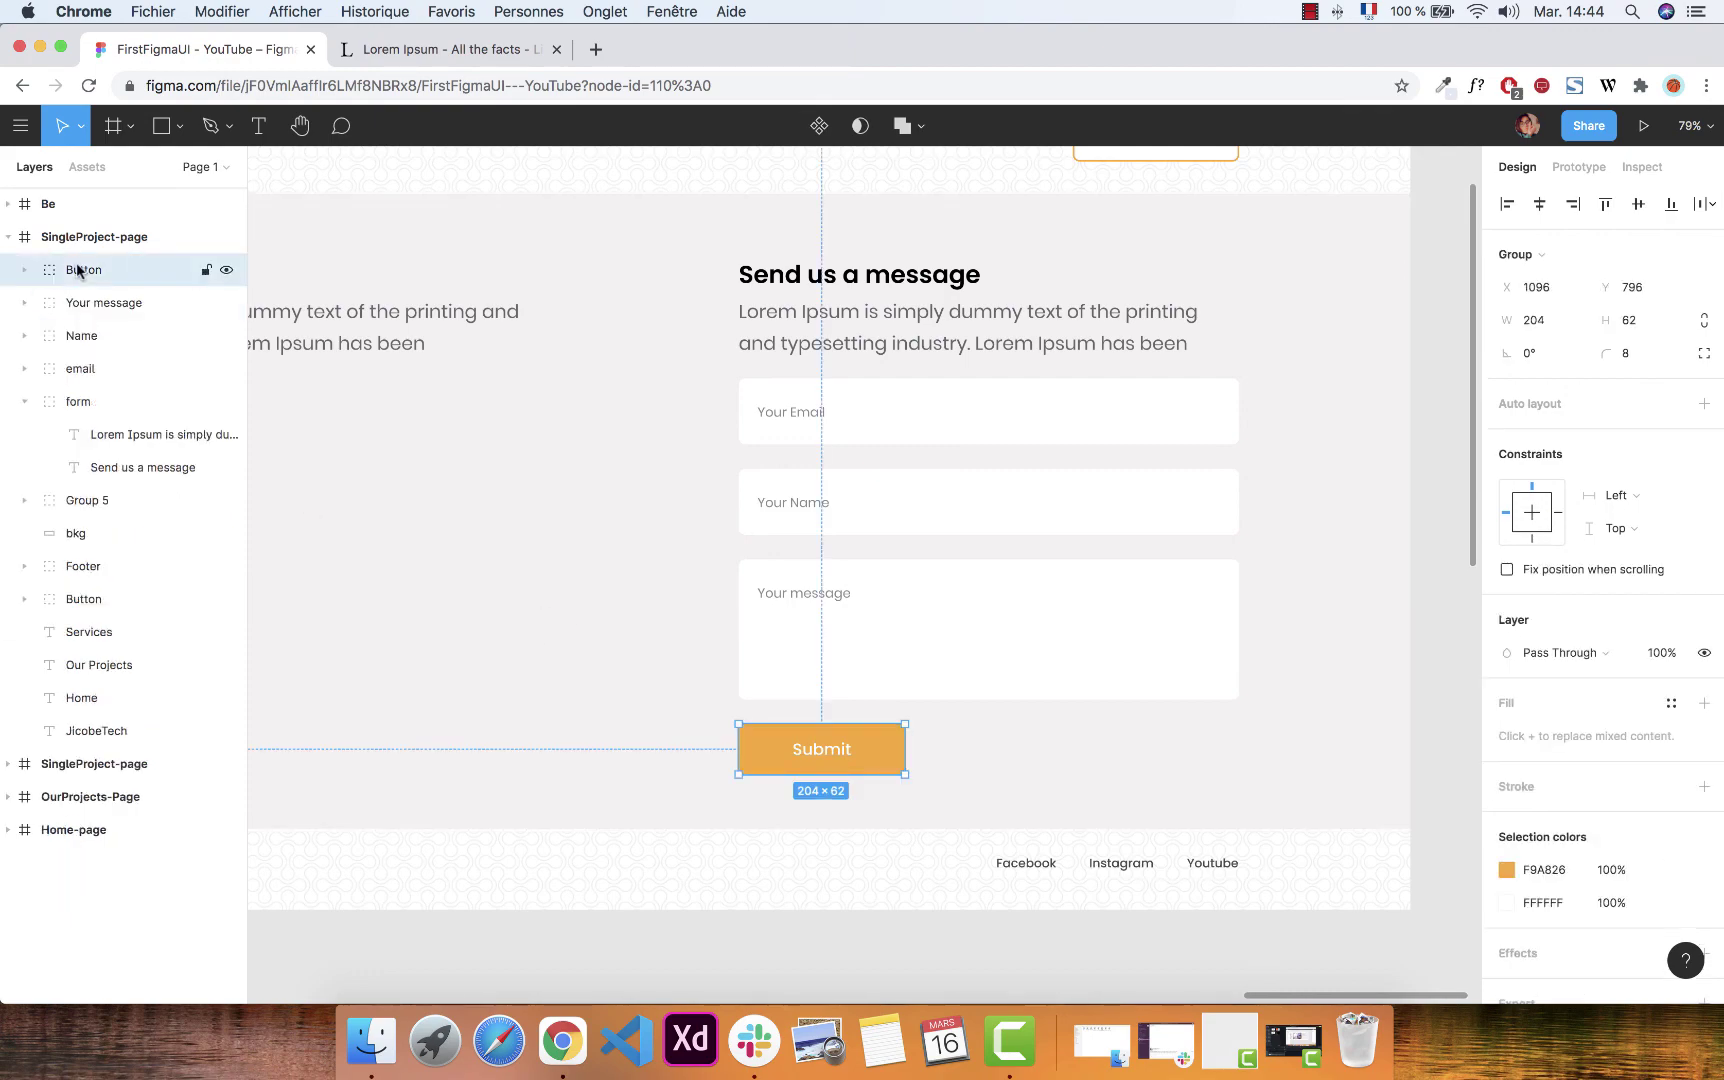
left_click(1148, 760)
scroll(1166, 723, "up", 3)
scroll(1166, 720, "down", 8)
scroll(1175, 720, "up", 2)
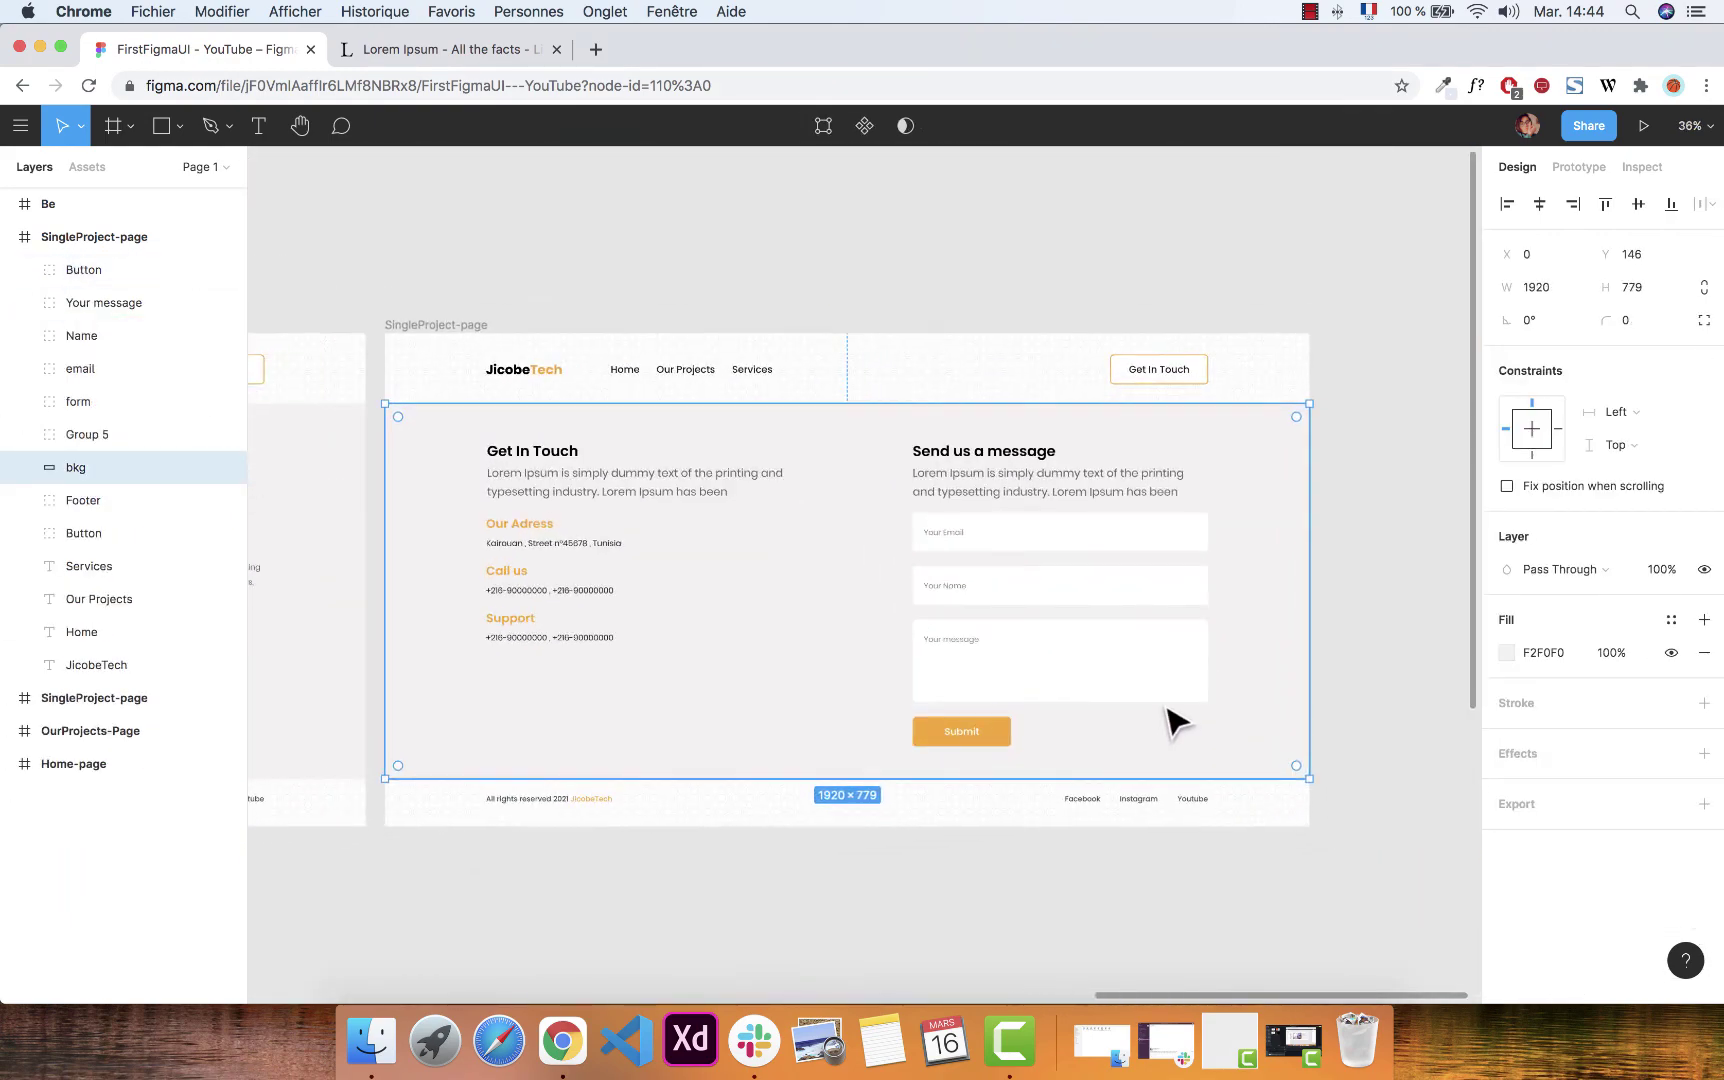
left_click(885, 268)
scroll(839, 508, "left", 3)
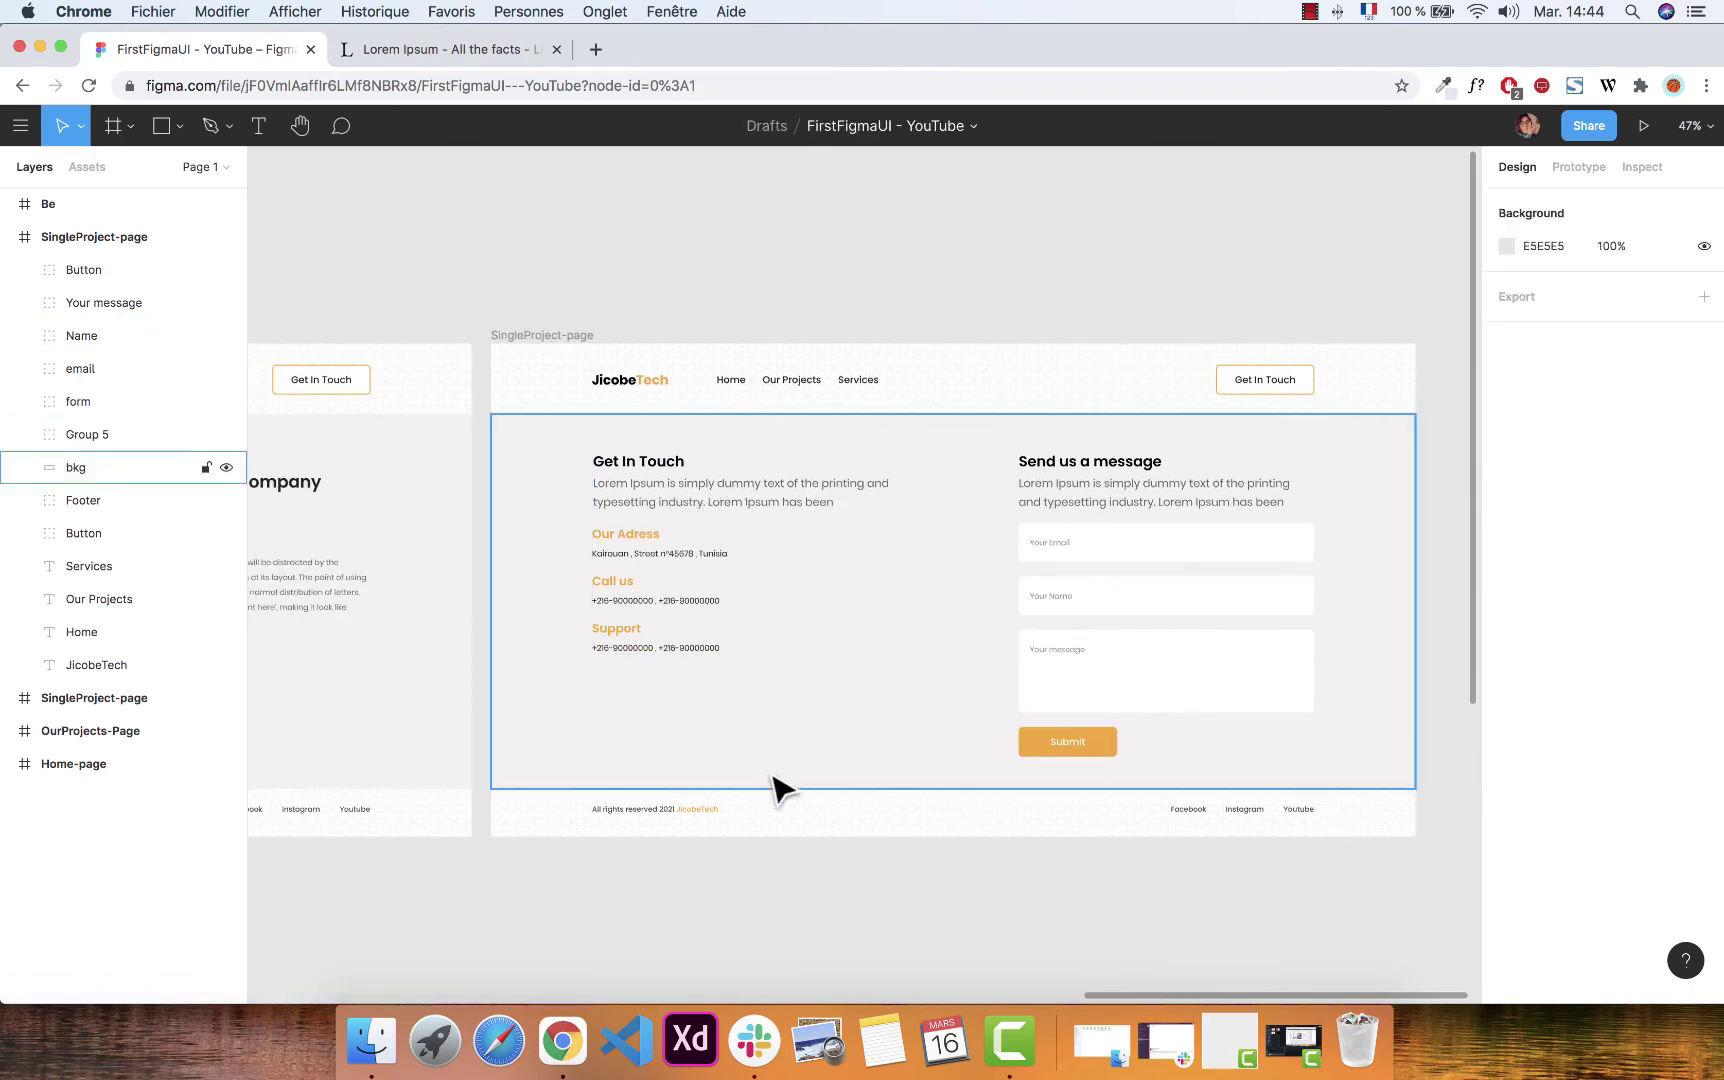